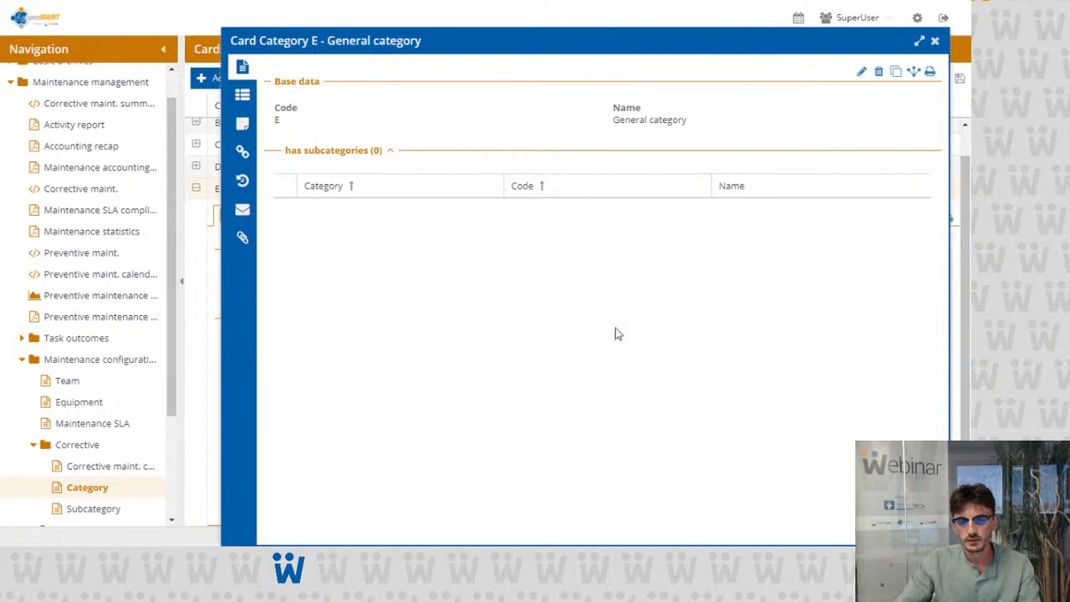
Step: Add a subcategory with code 01 and name Devices to the General category and save it
click(244, 95)
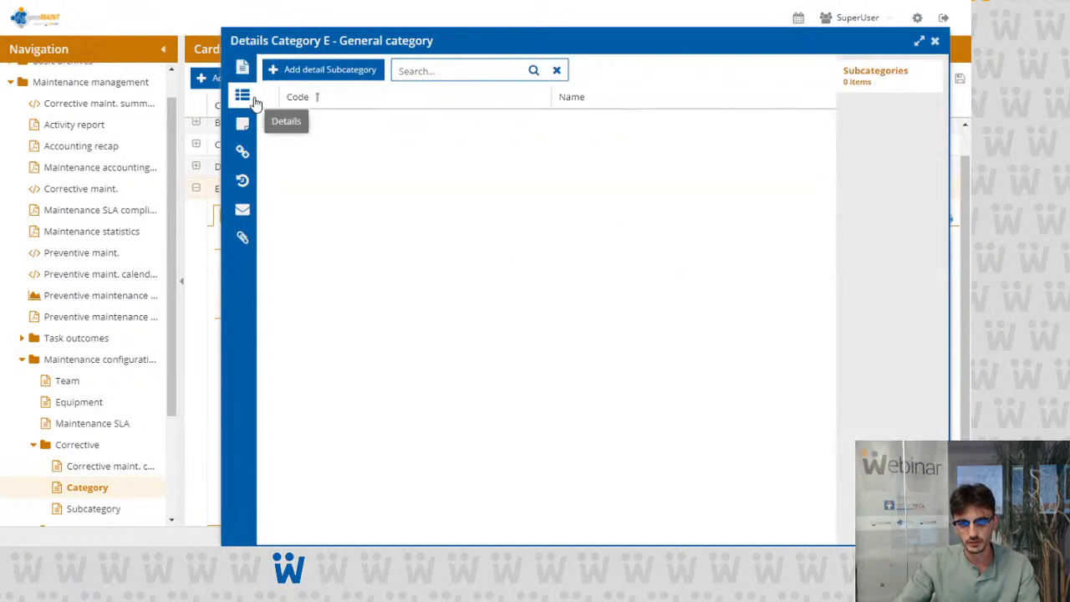
click(351, 72)
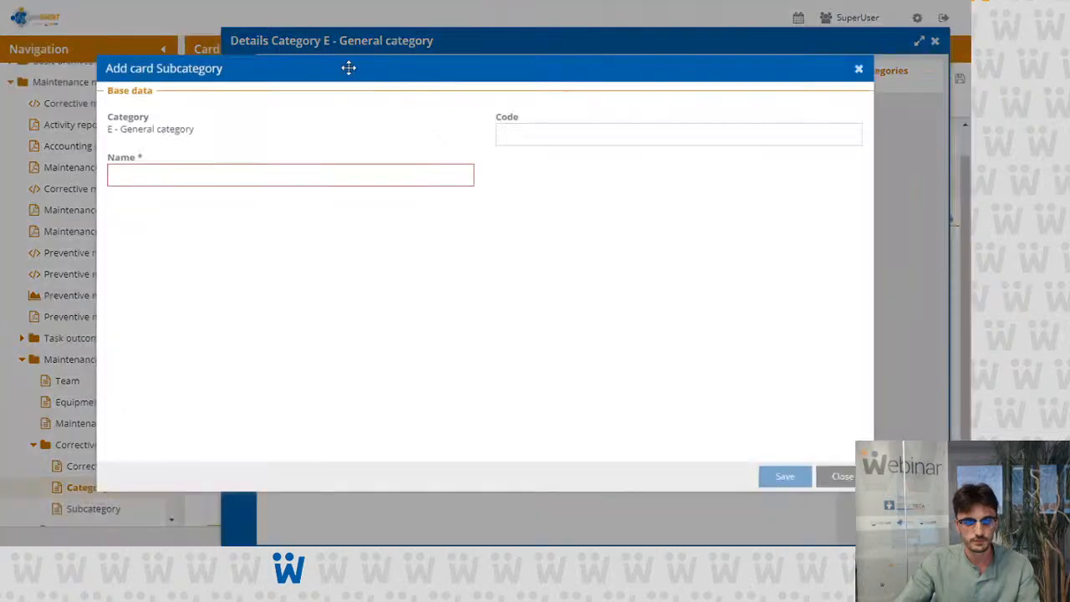
click(504, 134)
text(01)
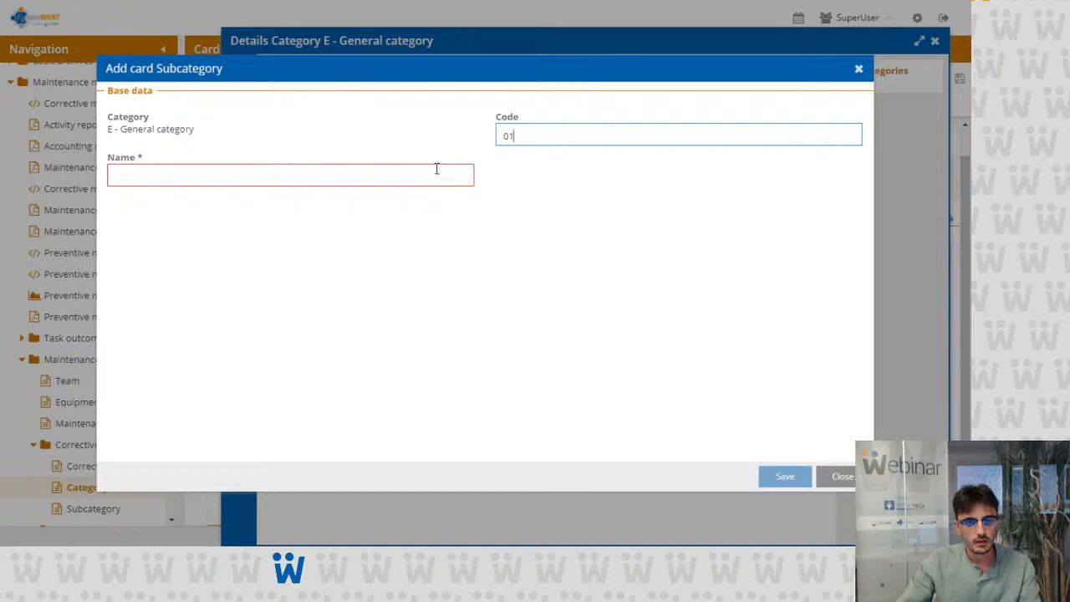
click(437, 169)
text(Devices)
click(772, 477)
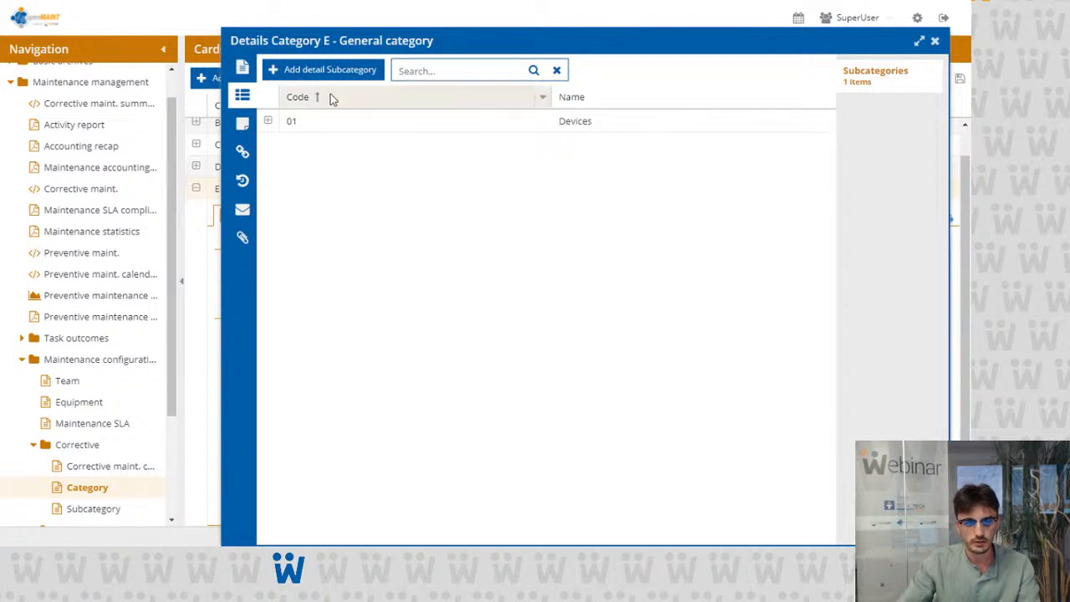
Step: Add a second subcategory to the General category with code 02 and name Furnishing elements, save it and close the category details
click(330, 74)
click(504, 138)
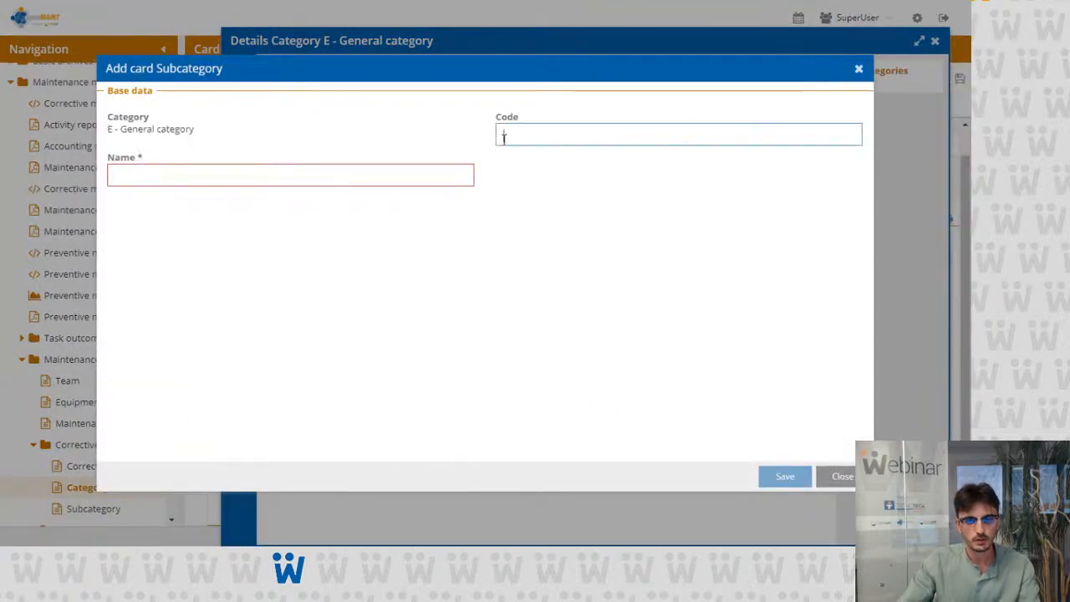
text(02)
click(435, 169)
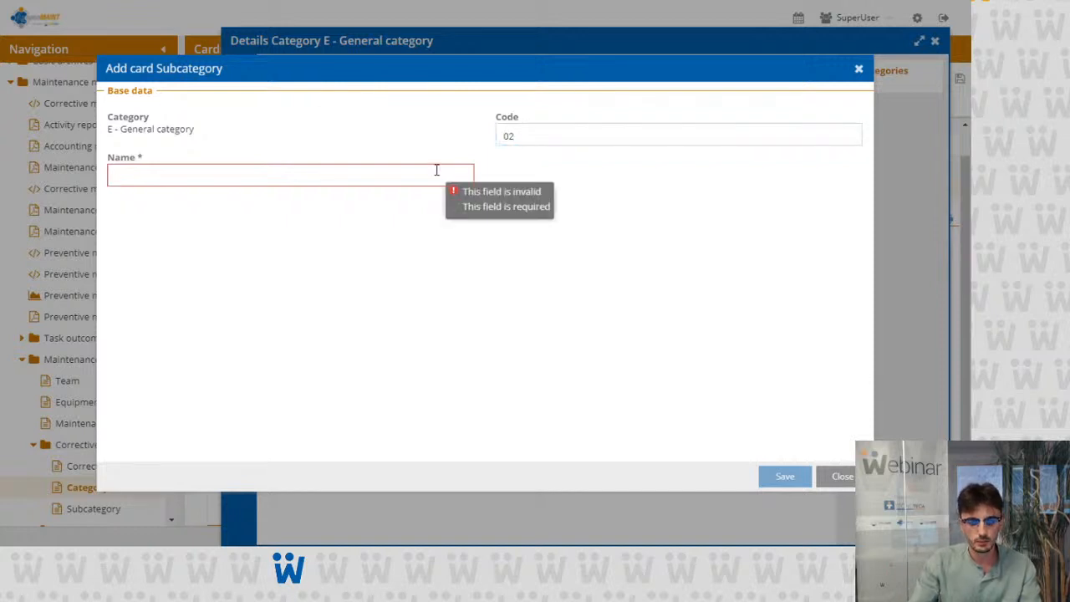
text(Furnishing )
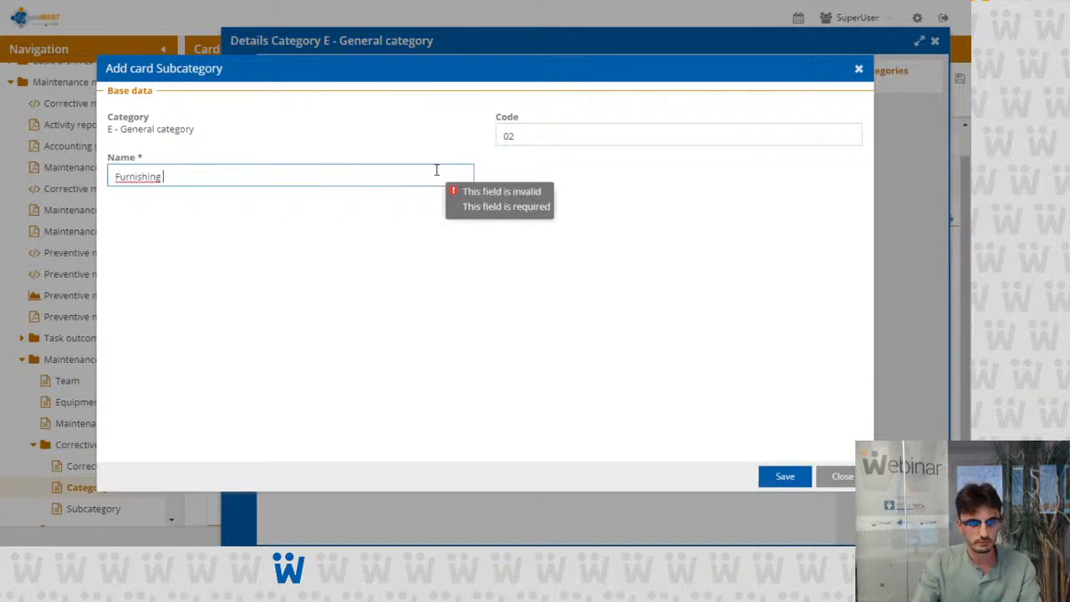
text(elements)
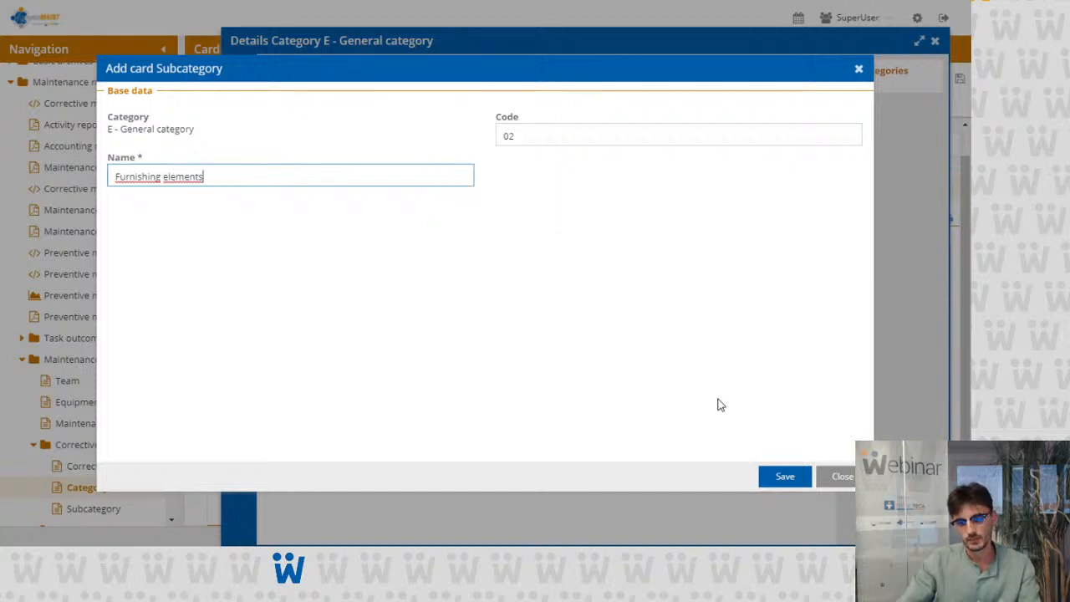
click(765, 476)
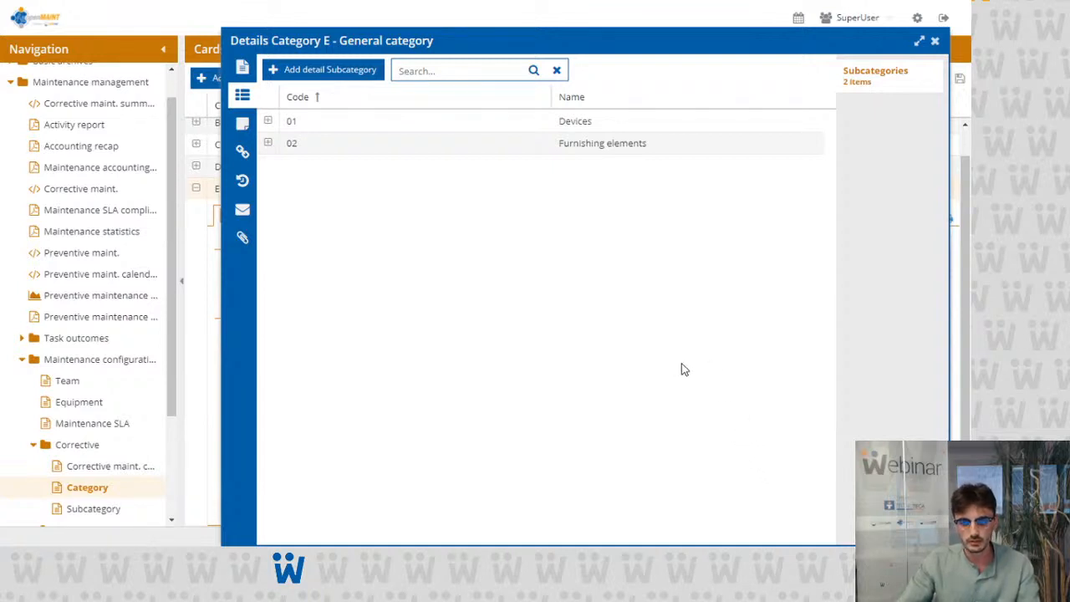
click(934, 40)
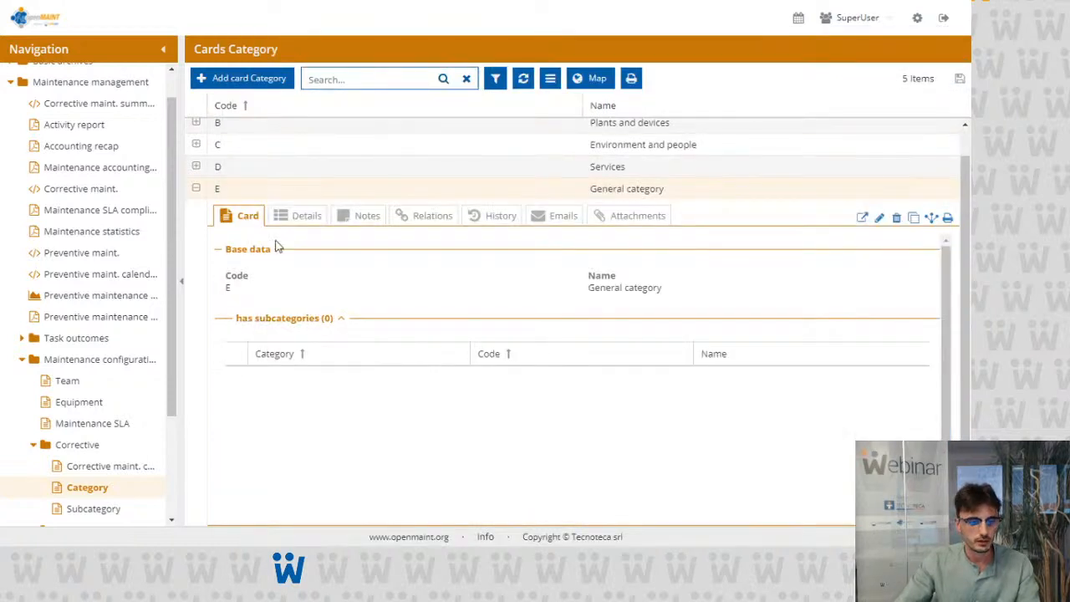
Step: Create a new maintenance team card with description General team and company InterSite
click(70, 383)
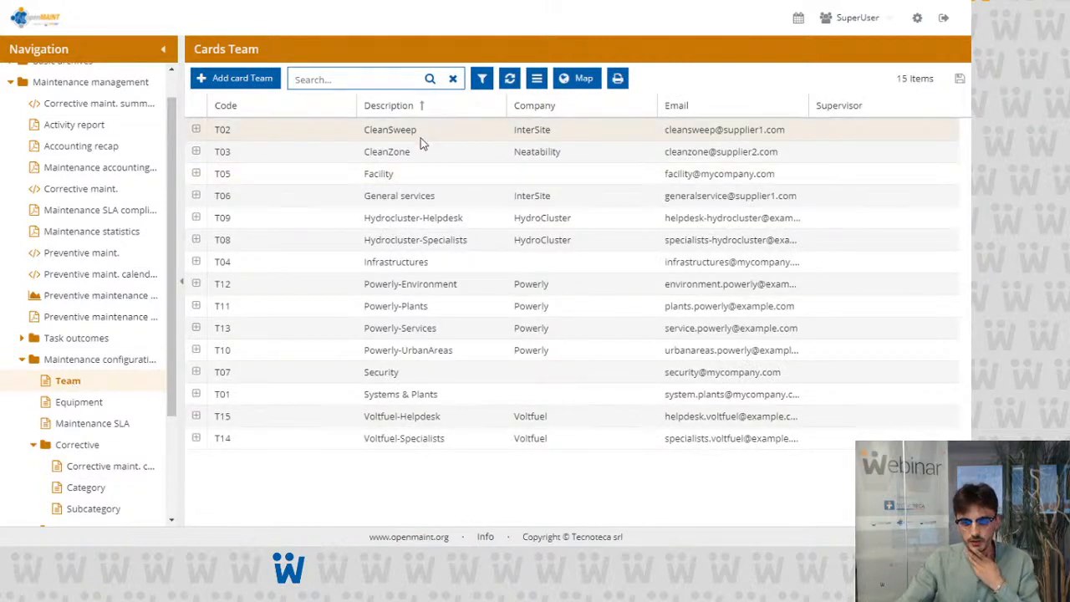
click(270, 84)
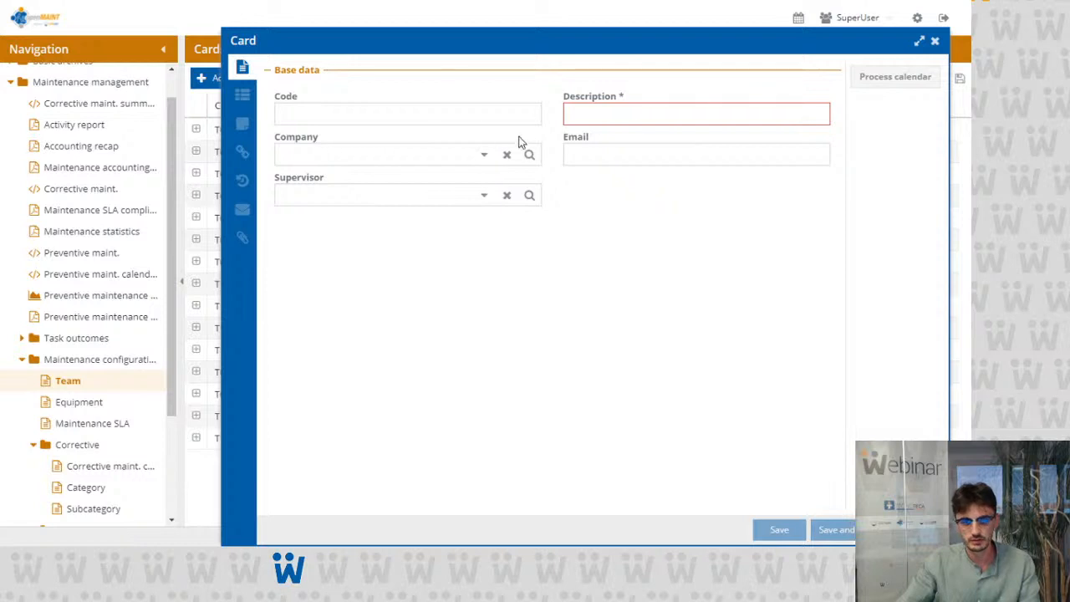
click(598, 115)
text(G)
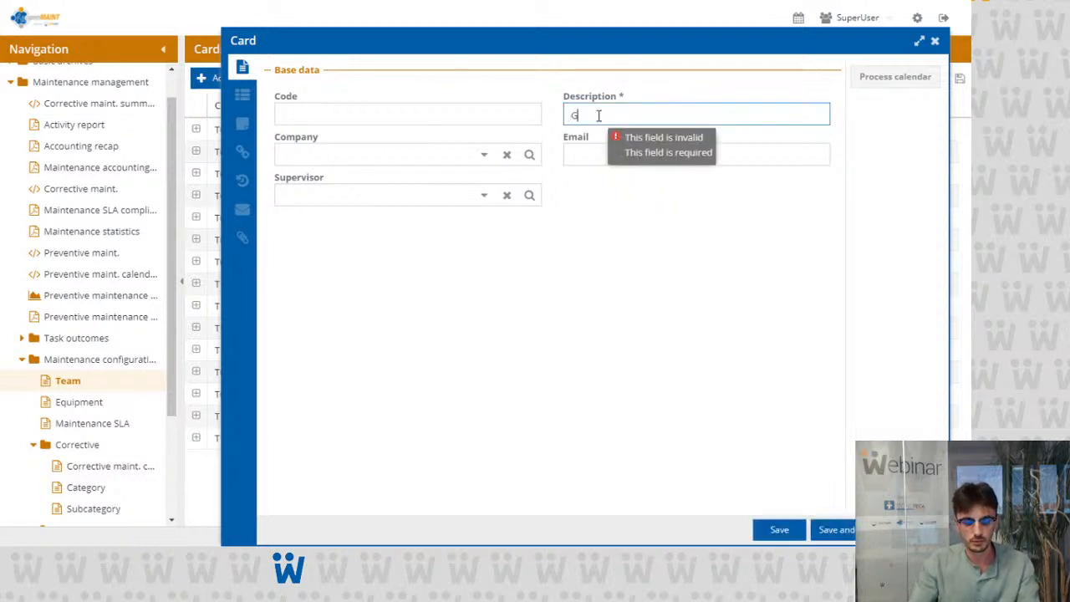
text(eneral team)
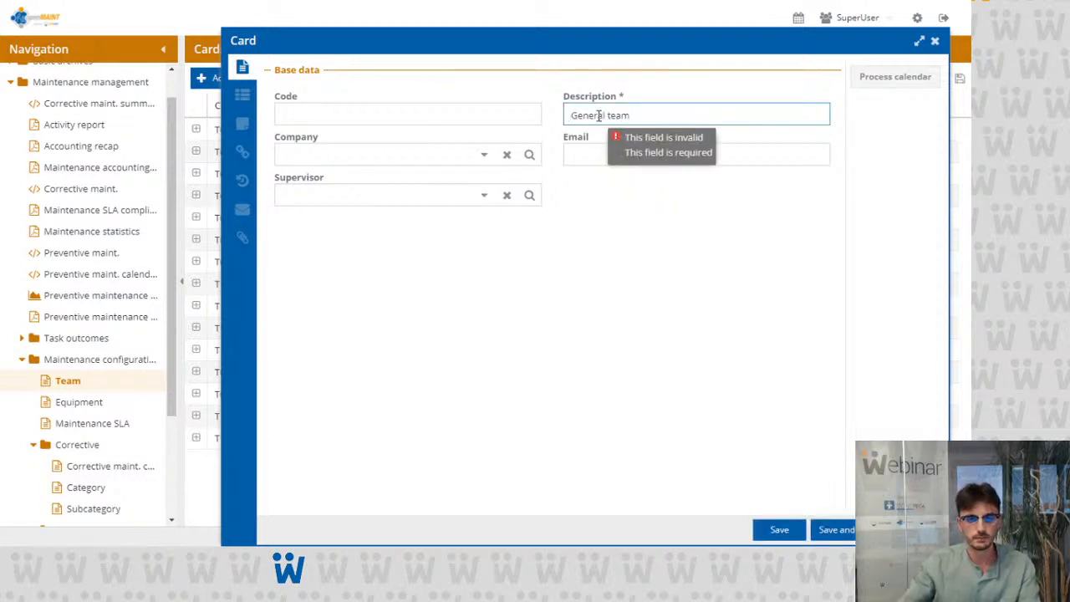
click(485, 154)
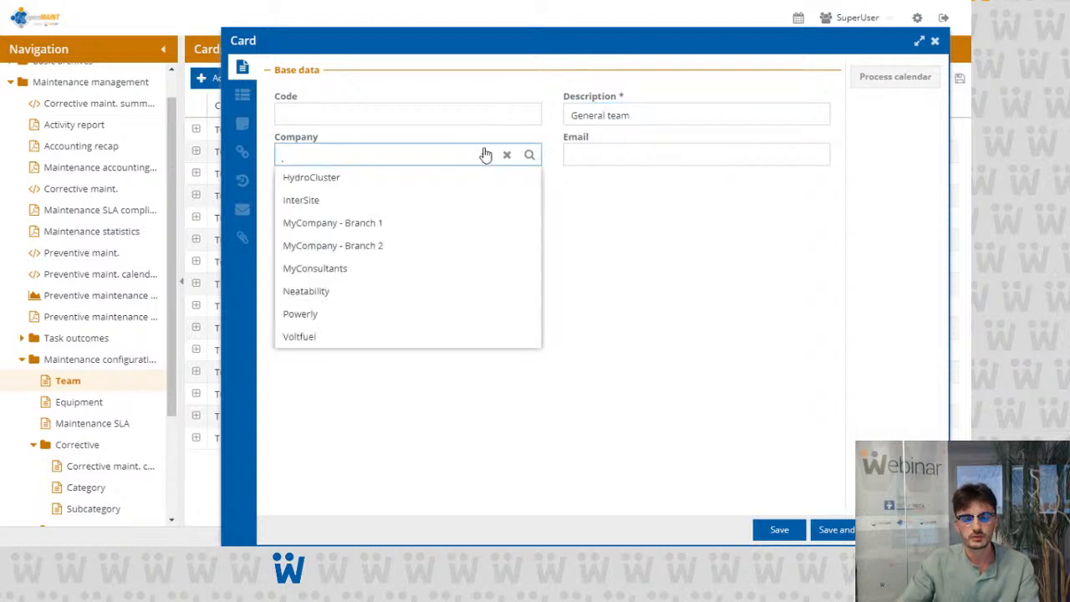
click(411, 193)
Step: Fill in the team's e-mail, set its code to 01, then save and close the card
click(589, 159)
text(g.team)
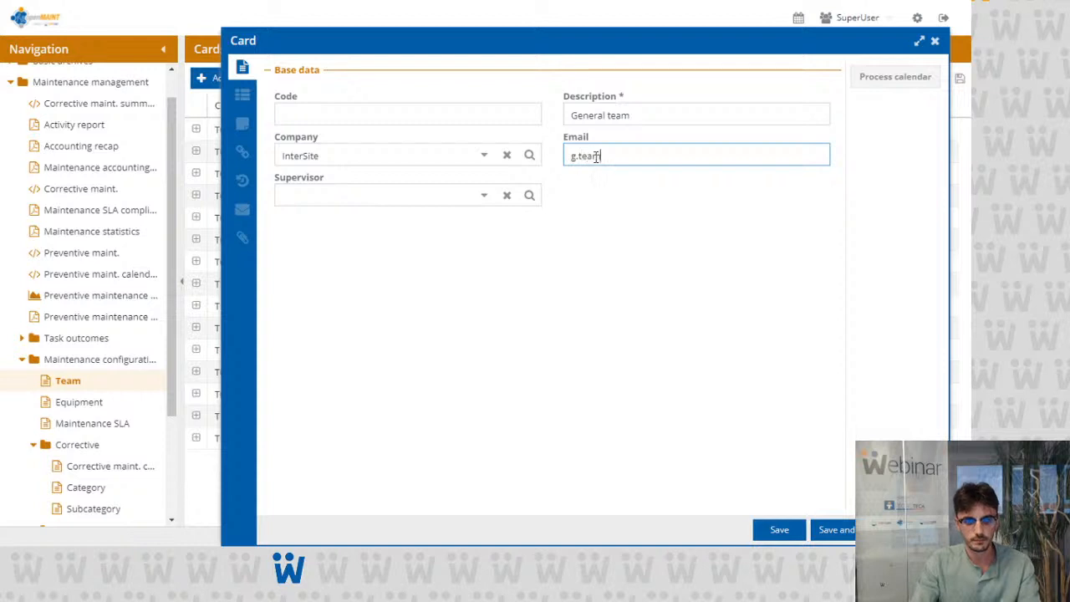
text(@test.com)
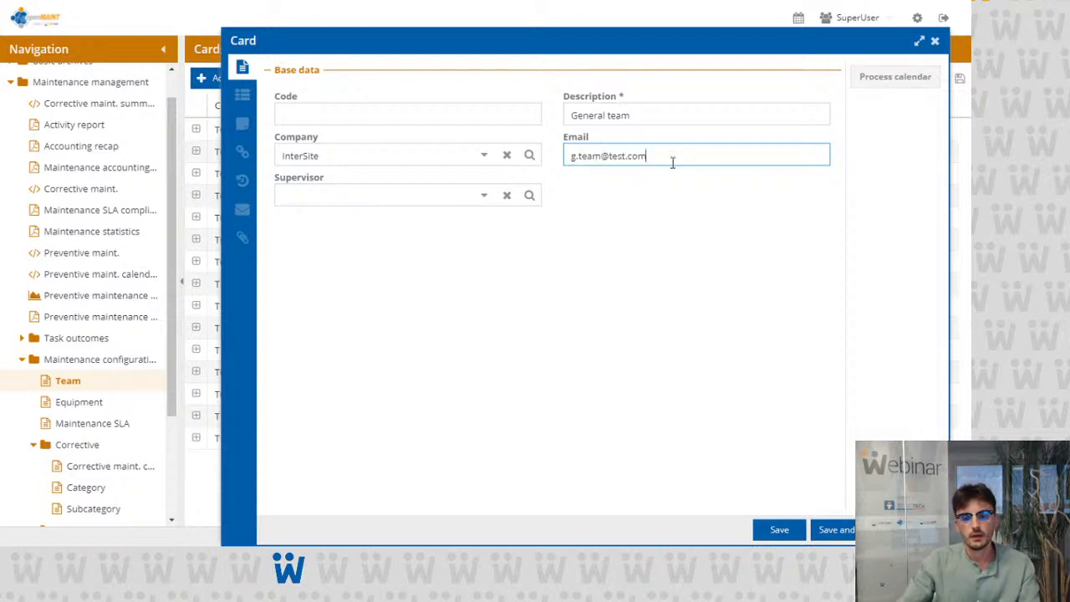
click(518, 119)
text(01)
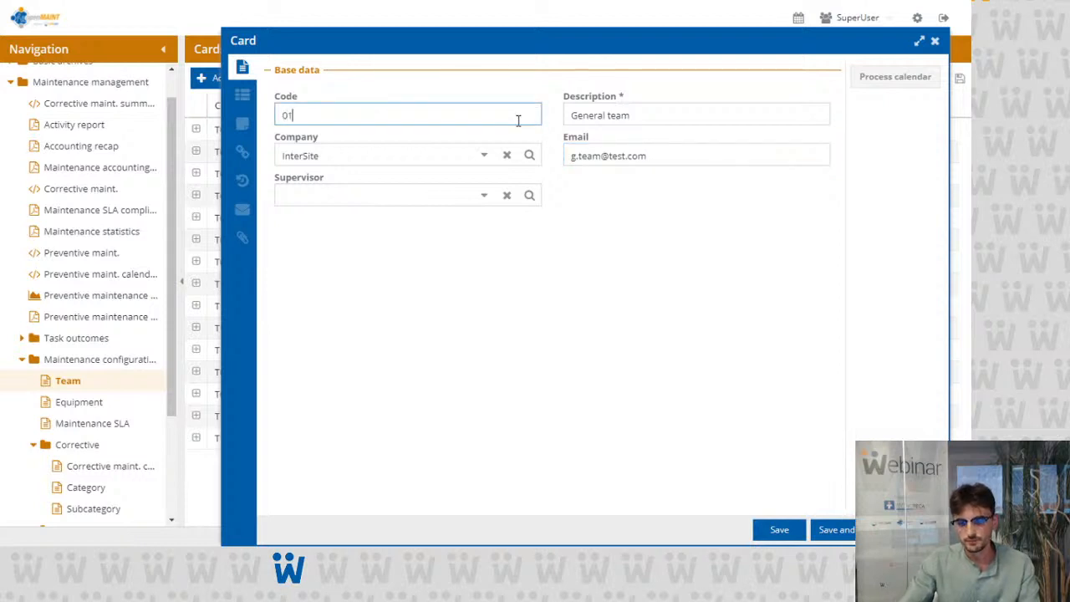
click(776, 529)
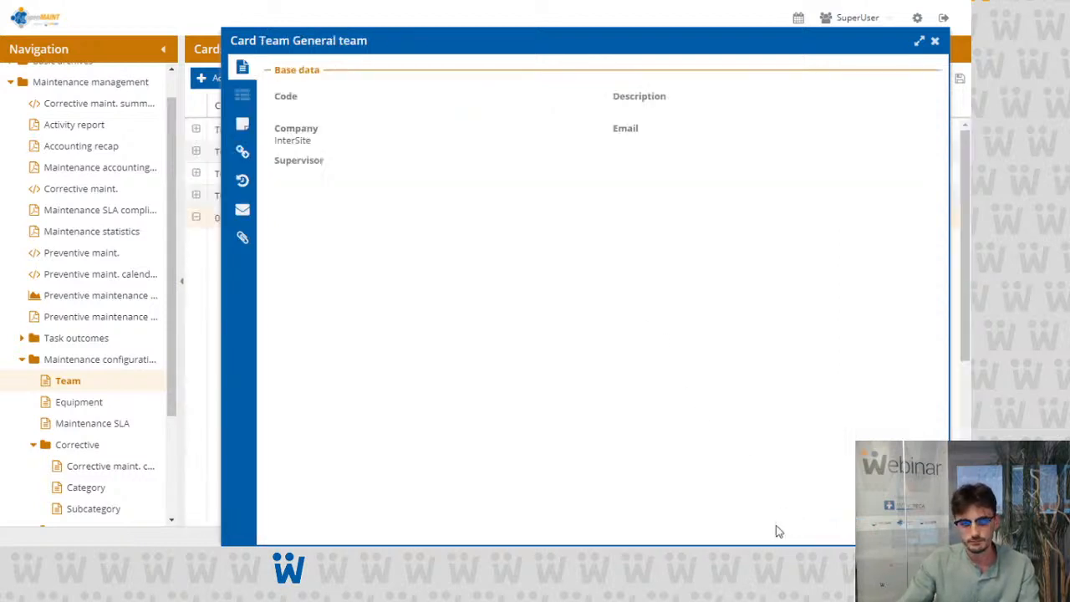
click(934, 41)
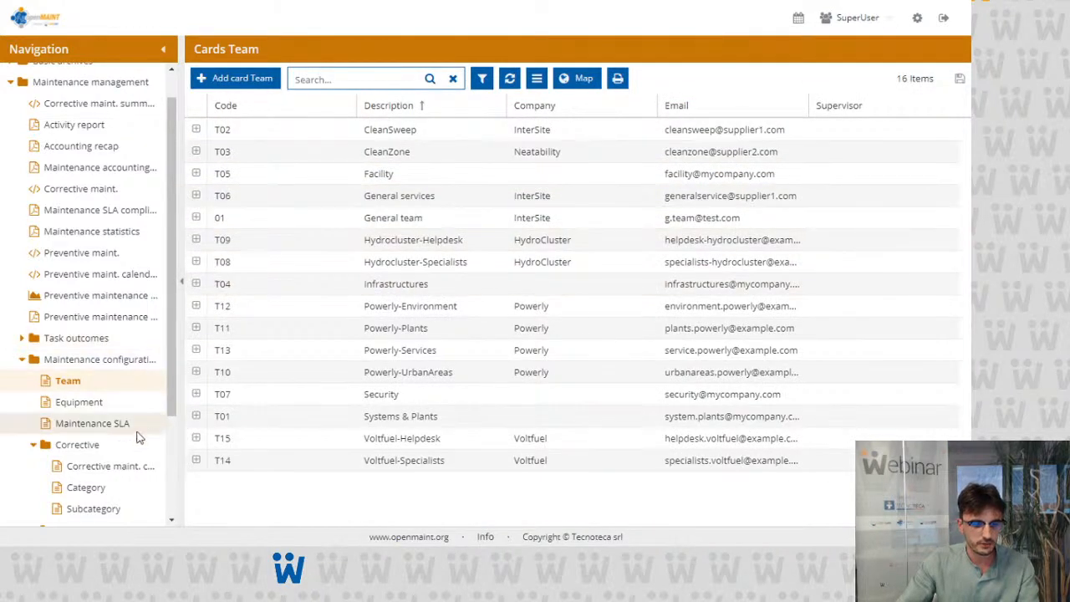
Step: Create a corrective maintenance configuration card with category E - General category and subcategory 01 - Devices
click(125, 470)
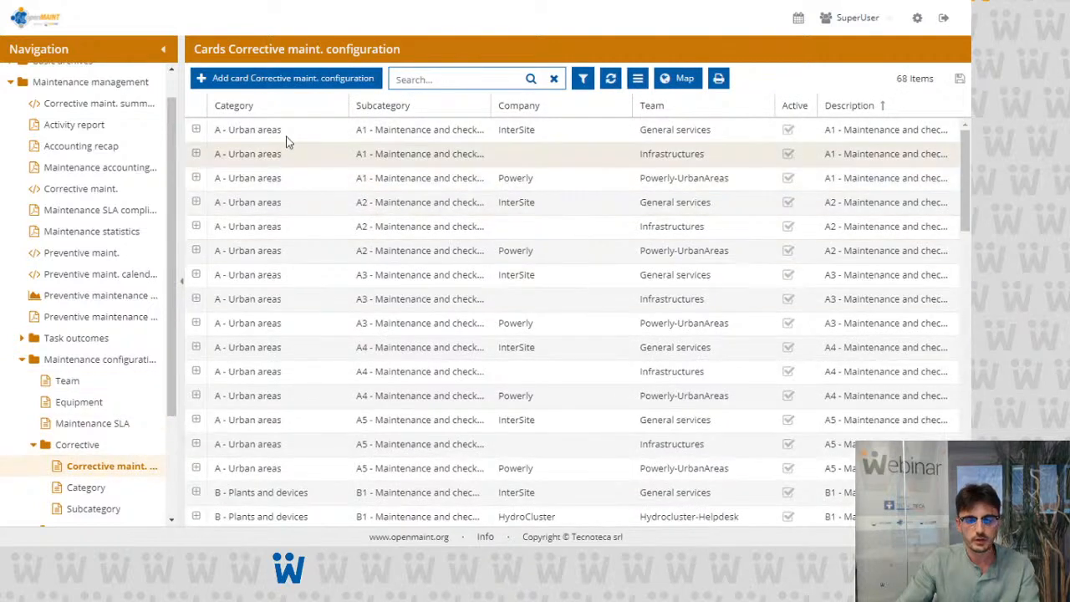
click(307, 82)
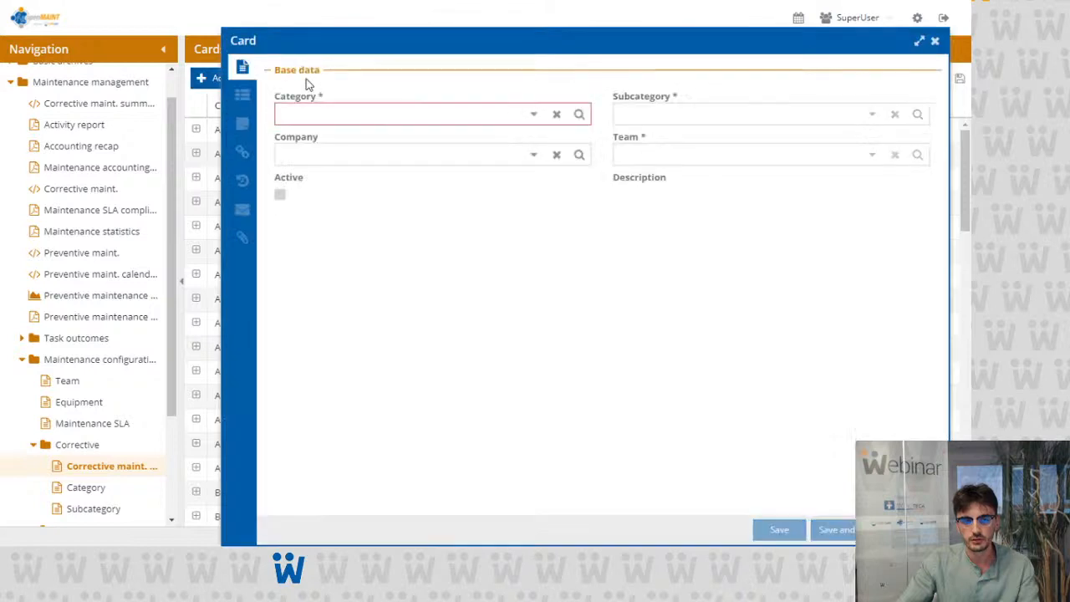
click(531, 116)
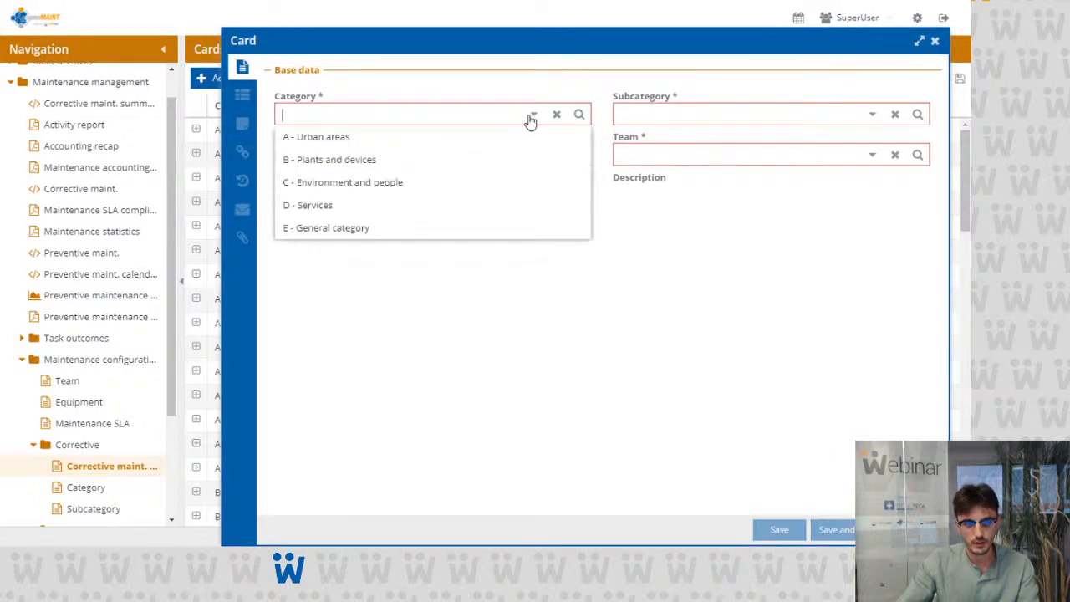
click(343, 230)
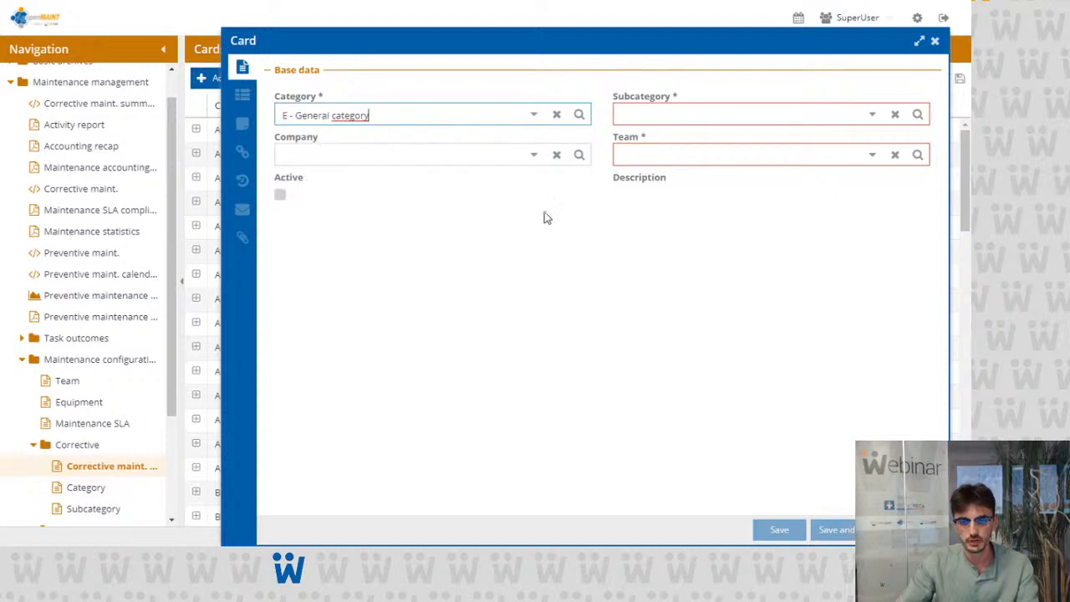
click(868, 117)
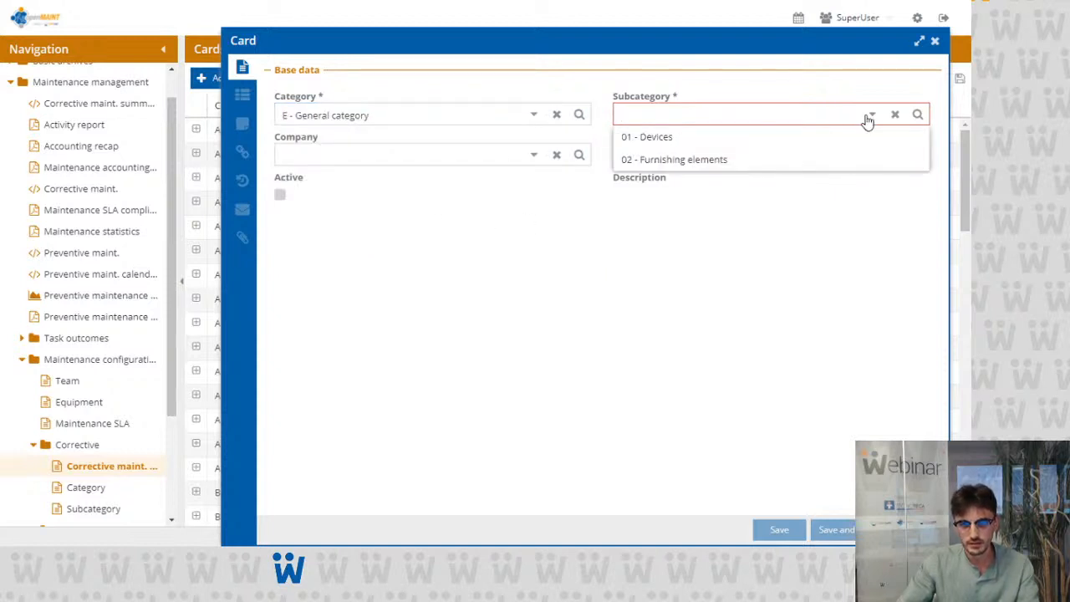
click(776, 137)
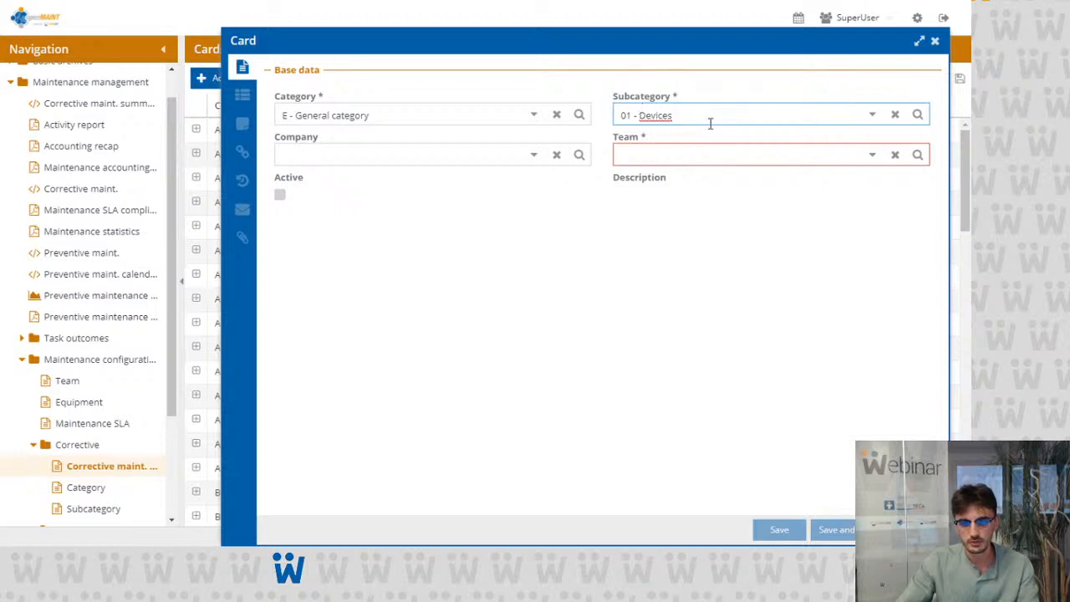
Step: Assign the configuration to company InterSite and team General team, mark it active, then save and close the card
click(869, 159)
click(869, 159)
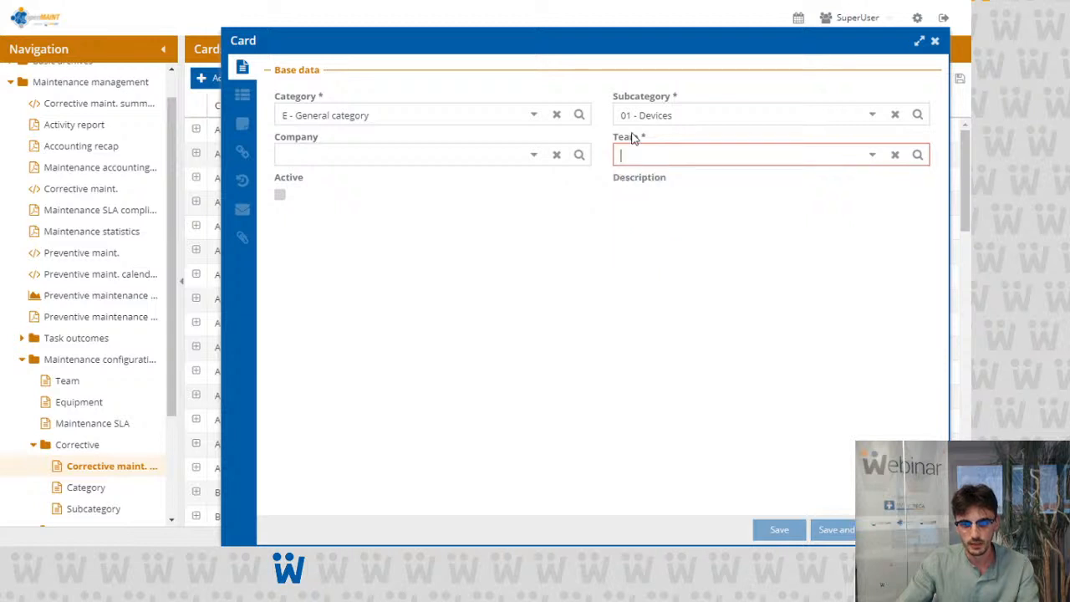
click(538, 154)
click(422, 194)
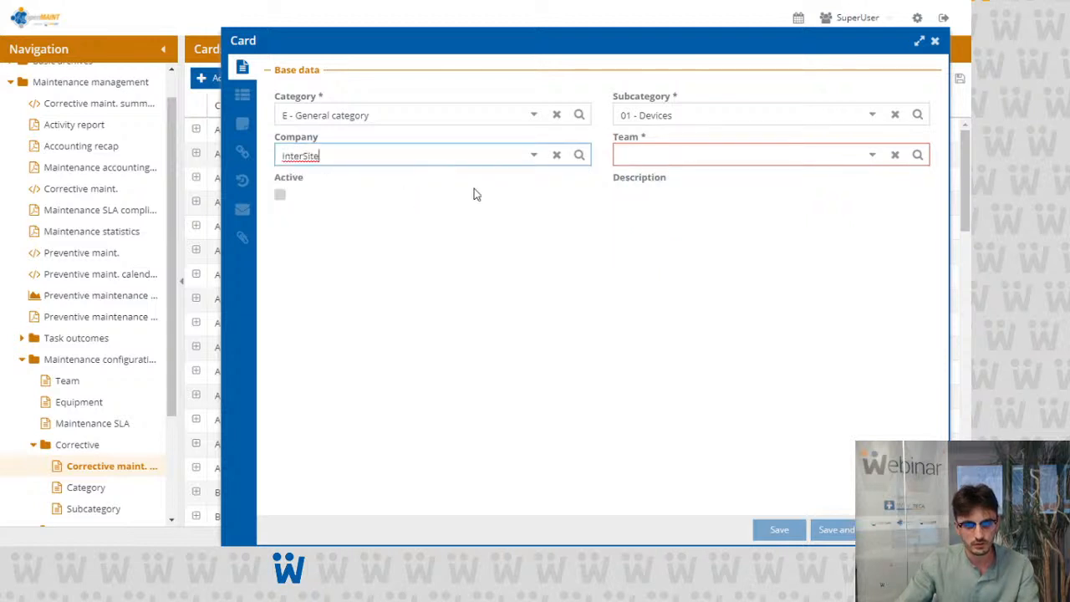
click(867, 159)
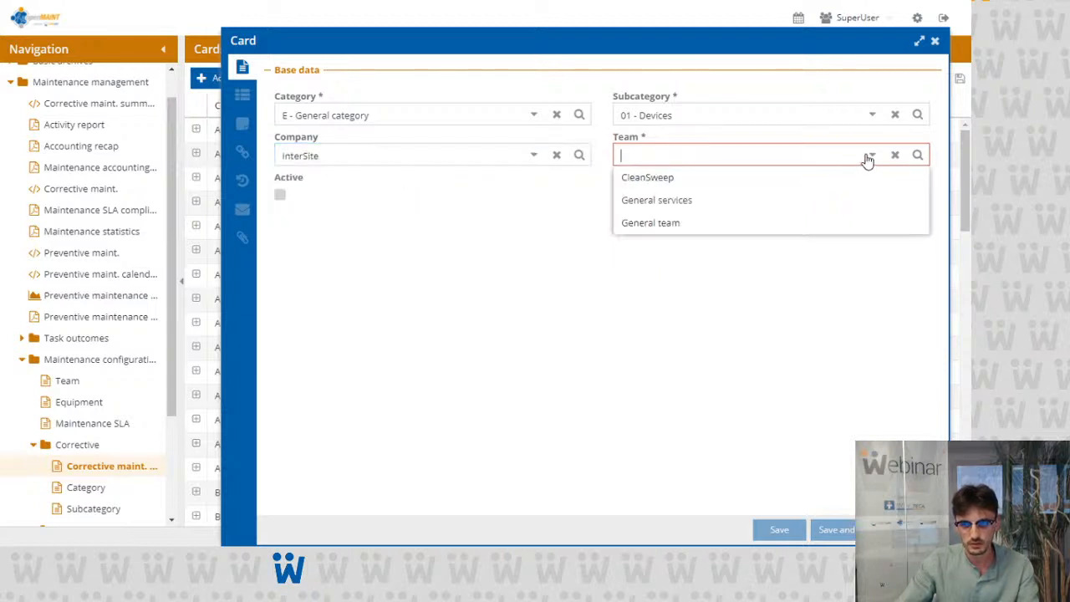
click(722, 224)
click(281, 197)
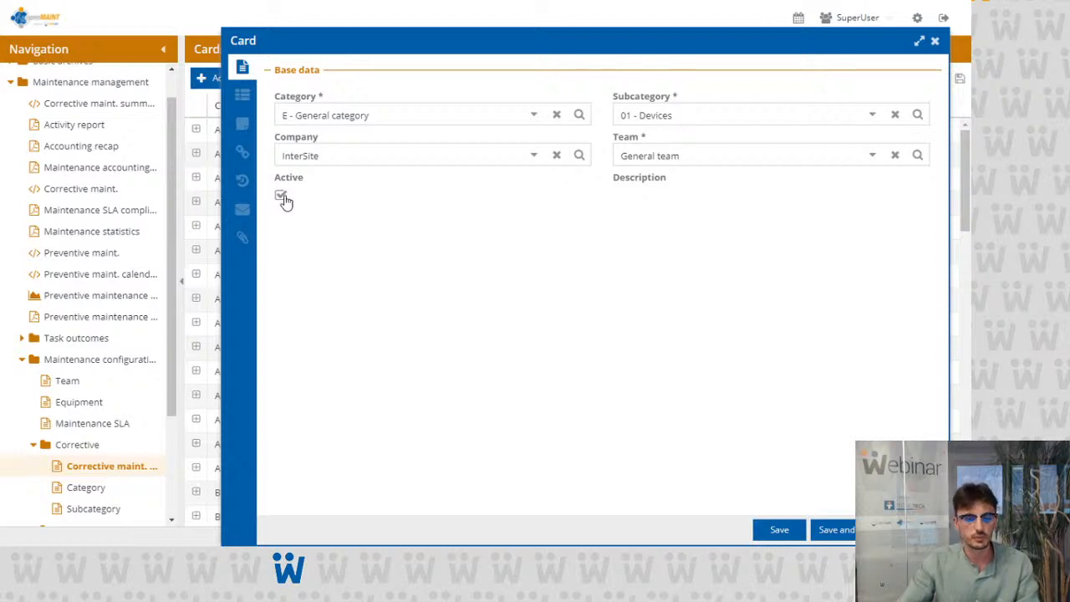
click(770, 528)
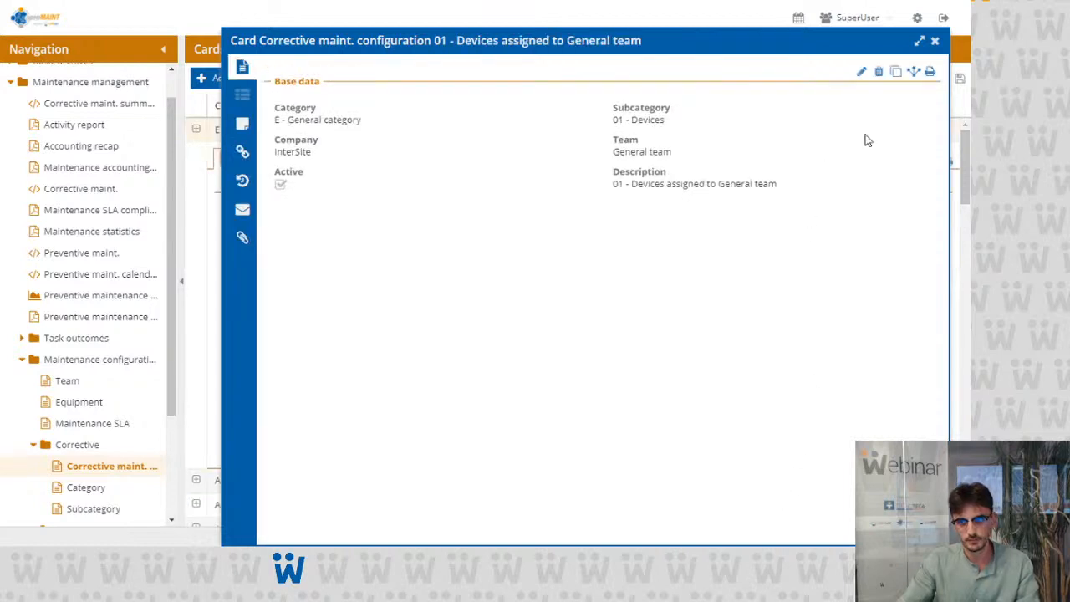
click(935, 40)
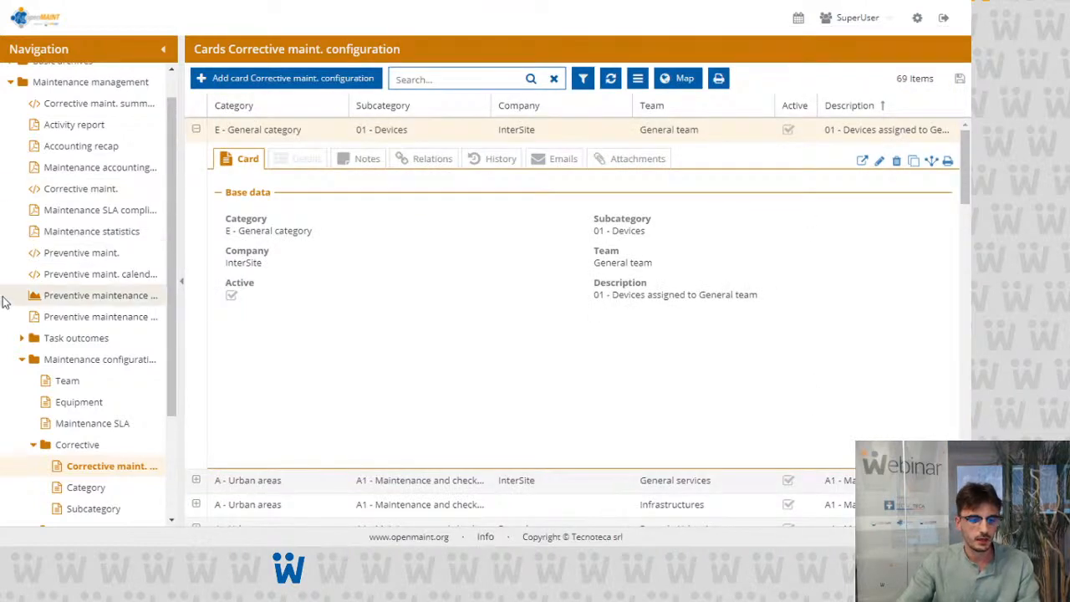
Step: Examine the maintenance SLA settings for closing critical corrective maintenance, leaving the card without changes
click(94, 427)
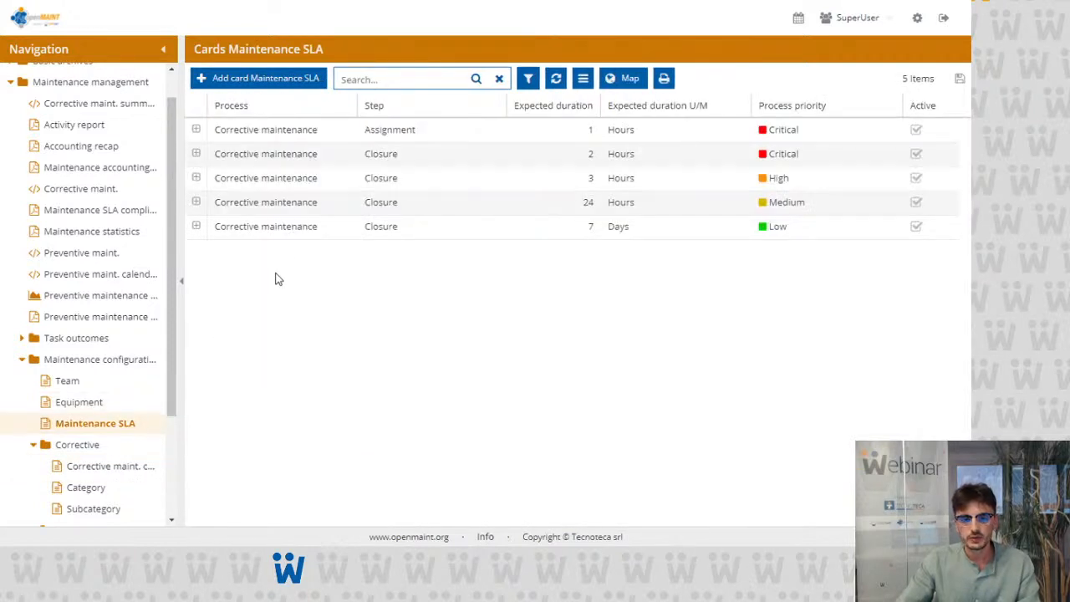
double_click(361, 159)
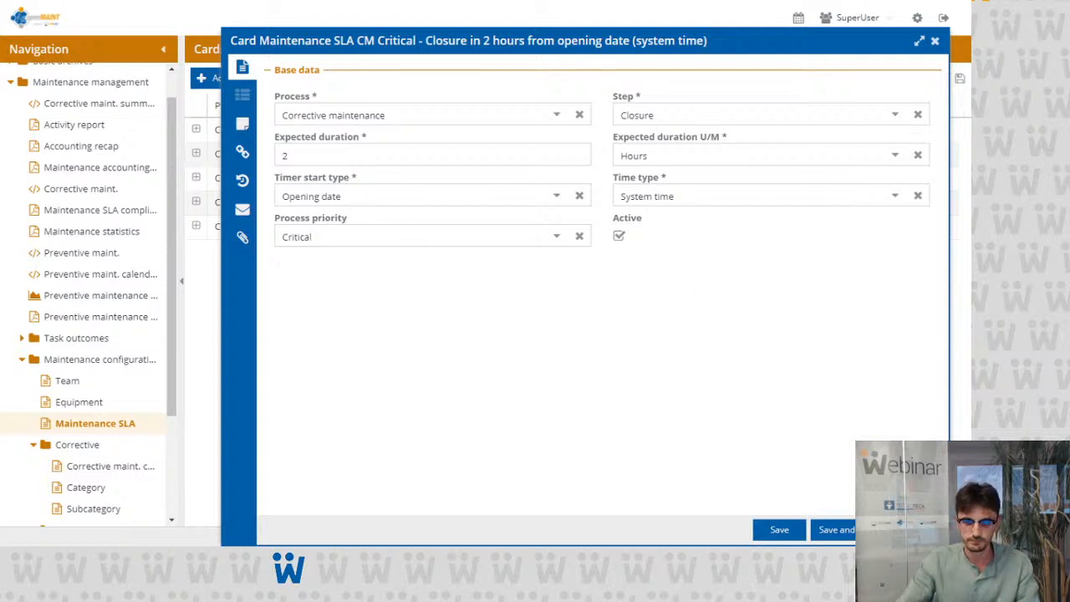
click(912, 530)
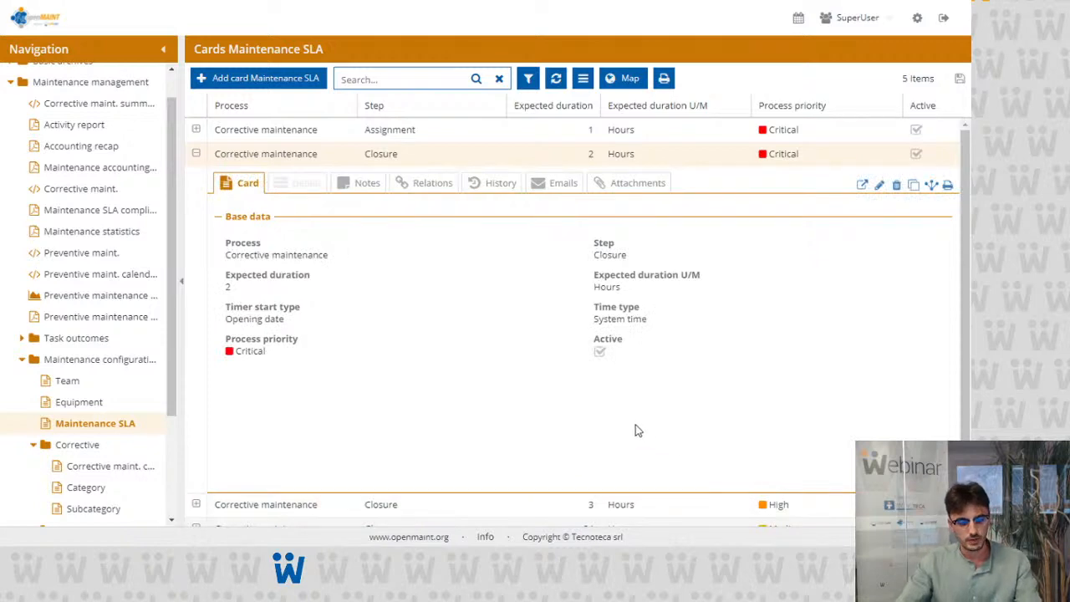
Step: Switch to the Google Slides presentation and present it from slide 5, the corrective maintenance process overview
key(alt+Tab)
key(Escape)
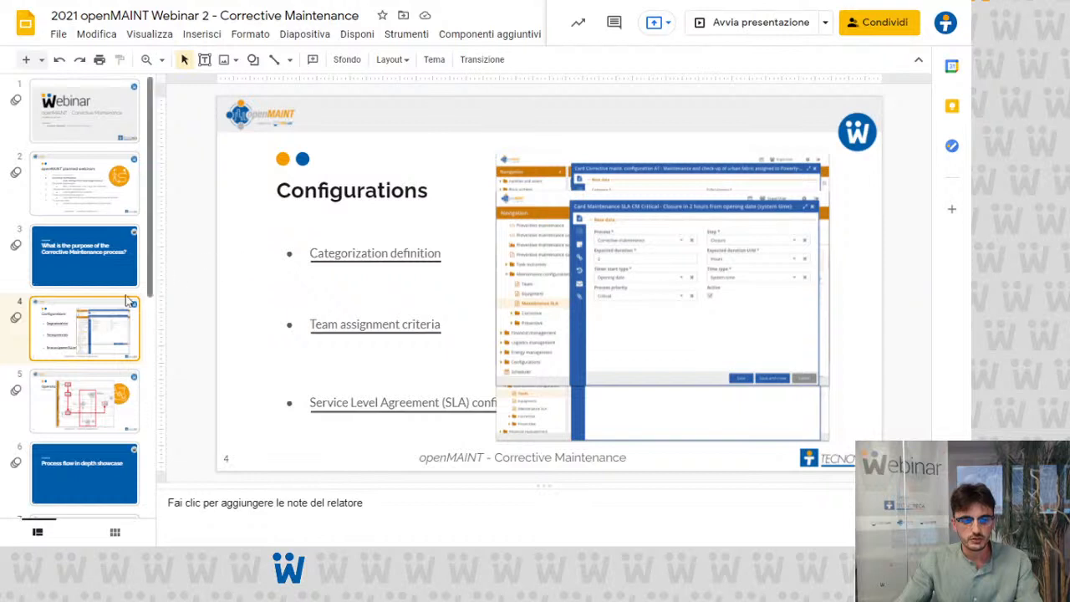
click(90, 388)
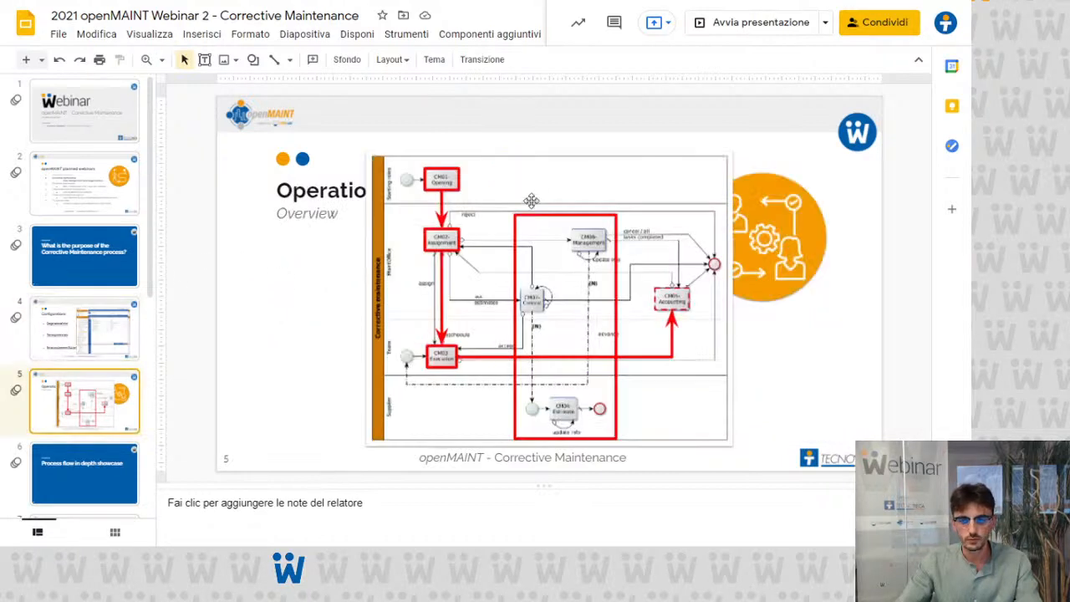
click(745, 34)
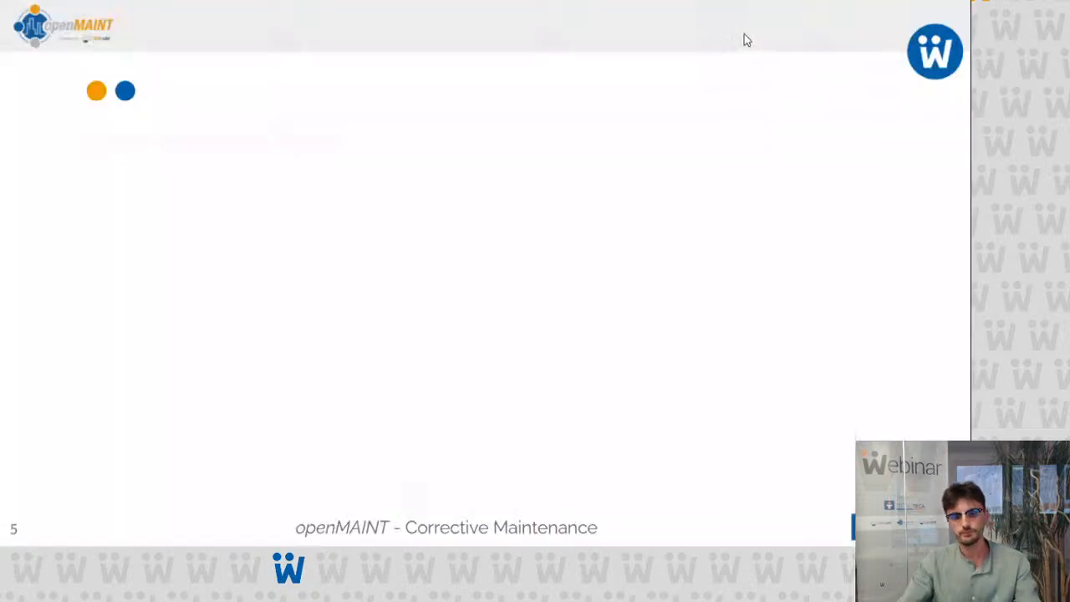
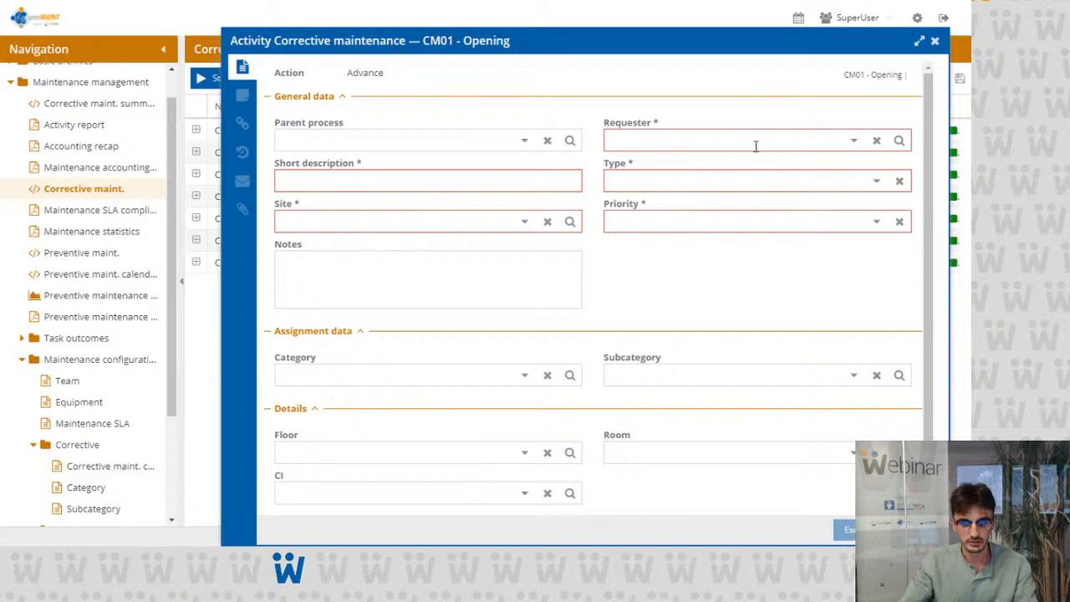
Step: Choose the requester for the new corrective maintenance request and enter the short description "The printer isn't working"
click(851, 143)
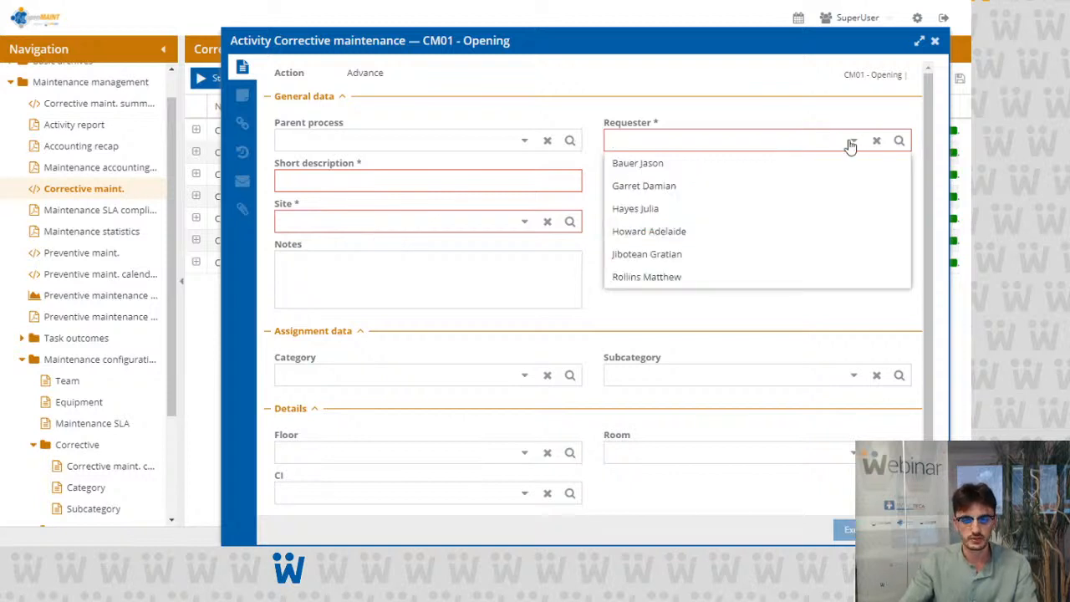
click(675, 254)
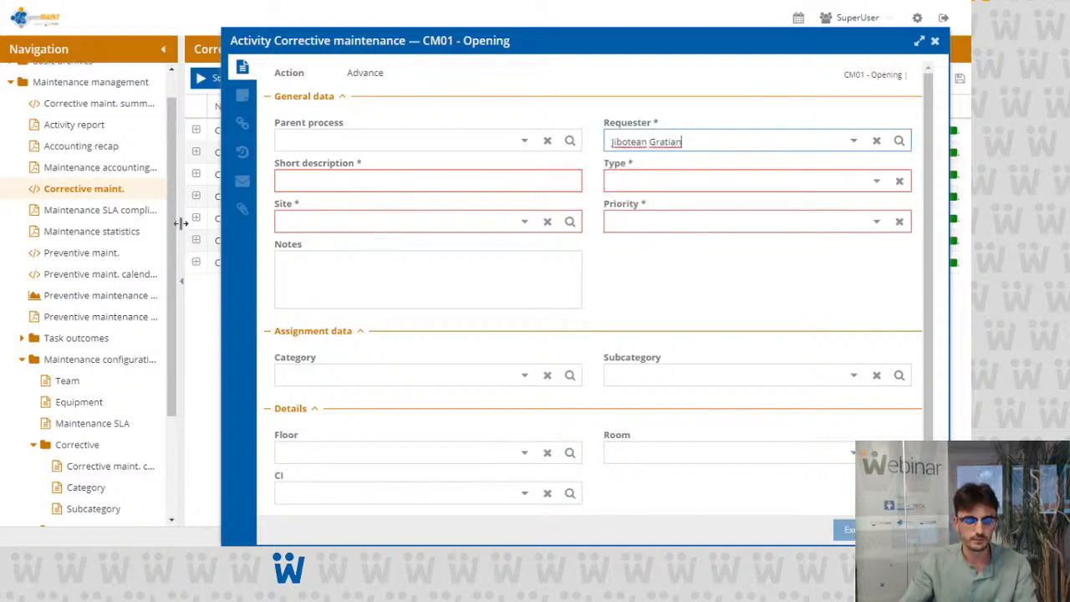
click(306, 180)
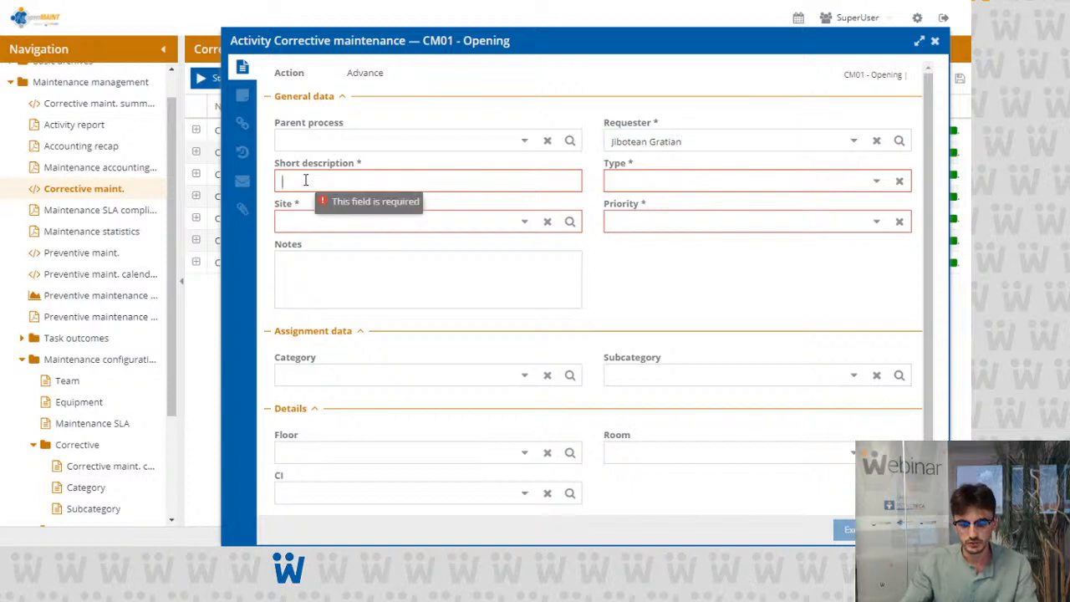
text(The)
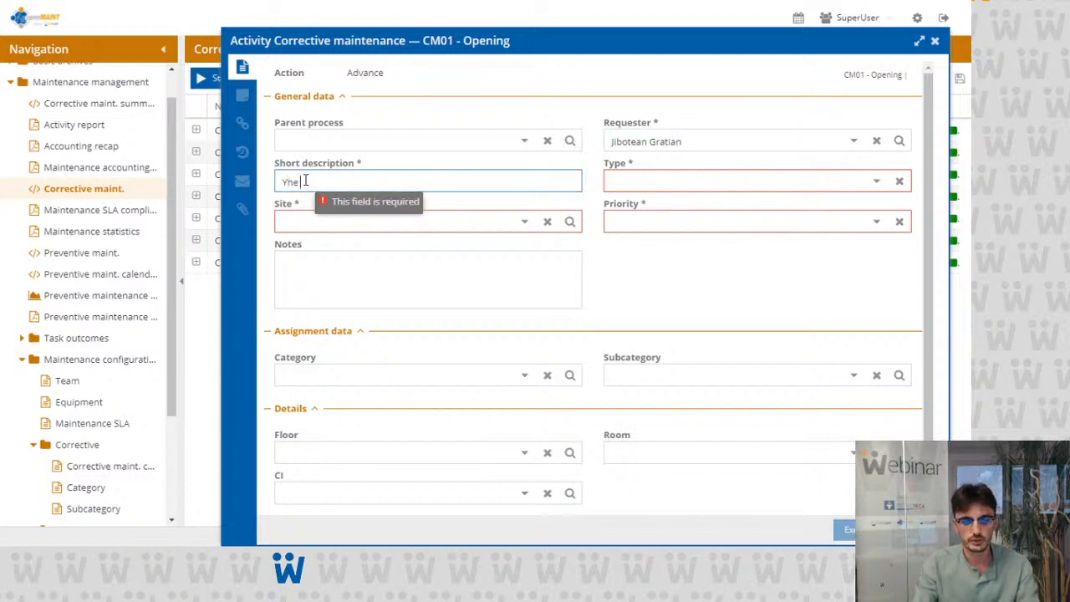
key(BackSpace)
key(BackSpace)
text(The printer)
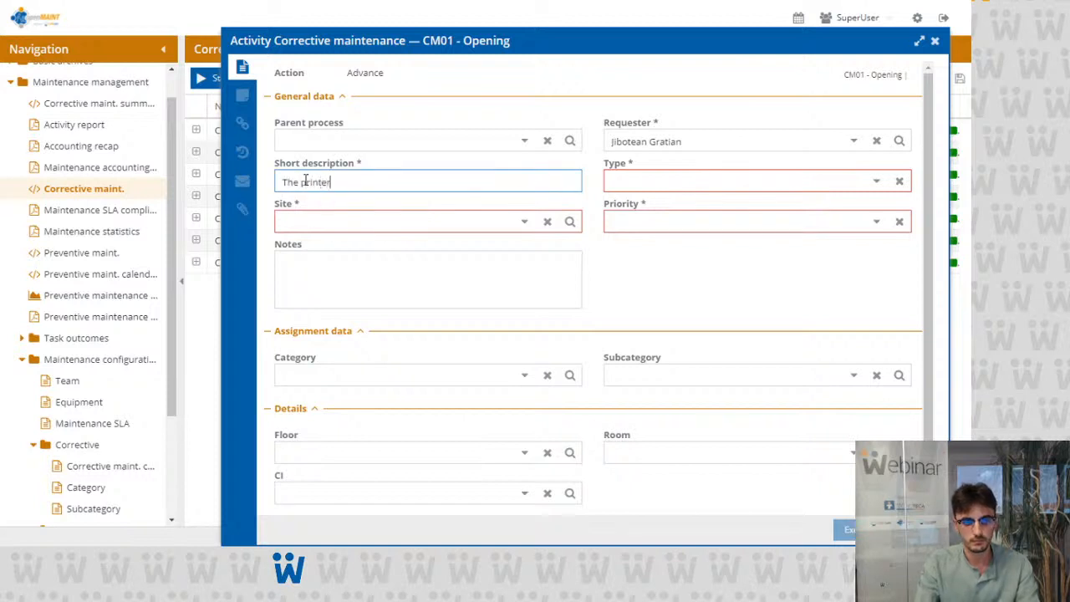
text( isn't working)
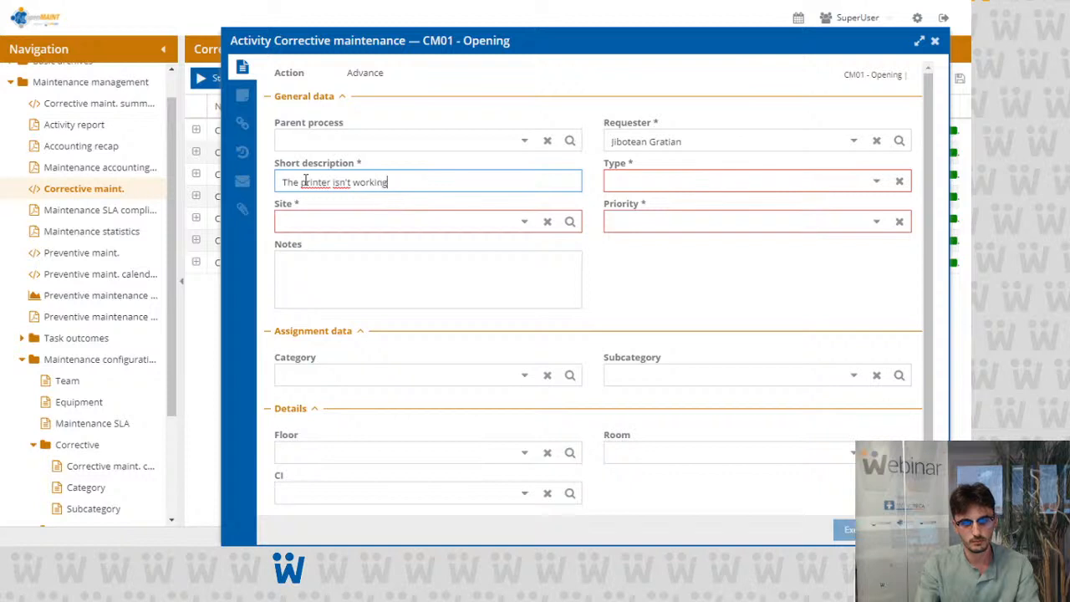
key(Tab)
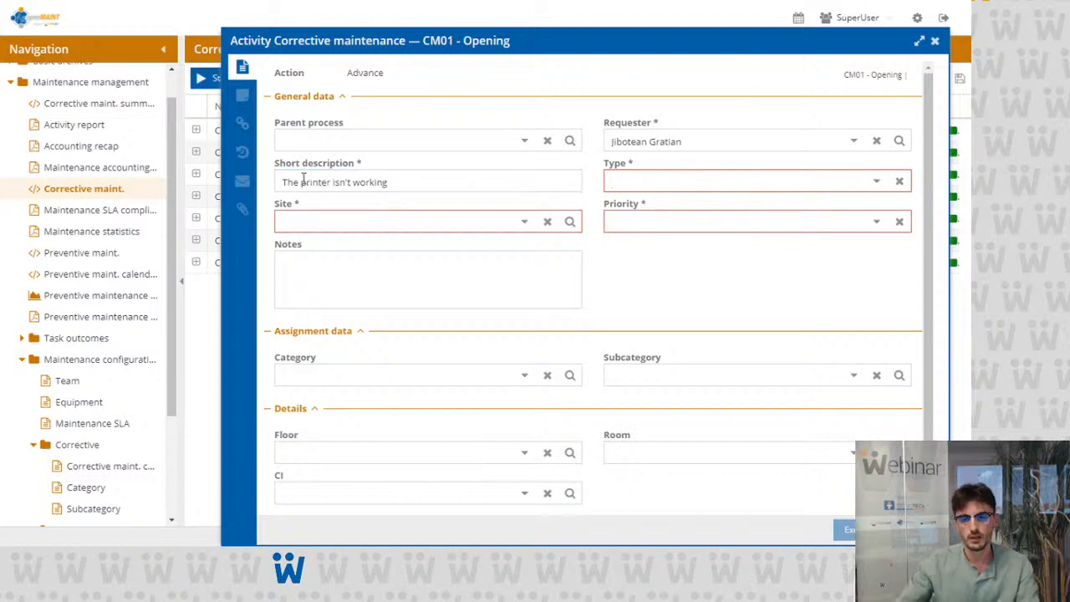
Step: Set the request's type to Damage, site to TT01 - Tecnoteca headquarters and priority to Medium
click(874, 183)
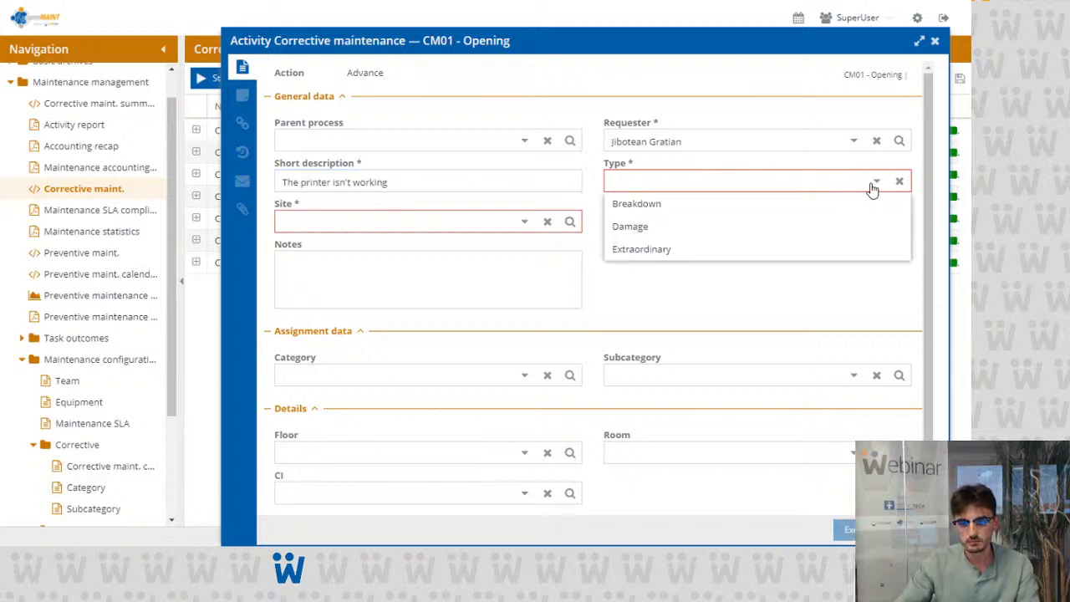
click(800, 226)
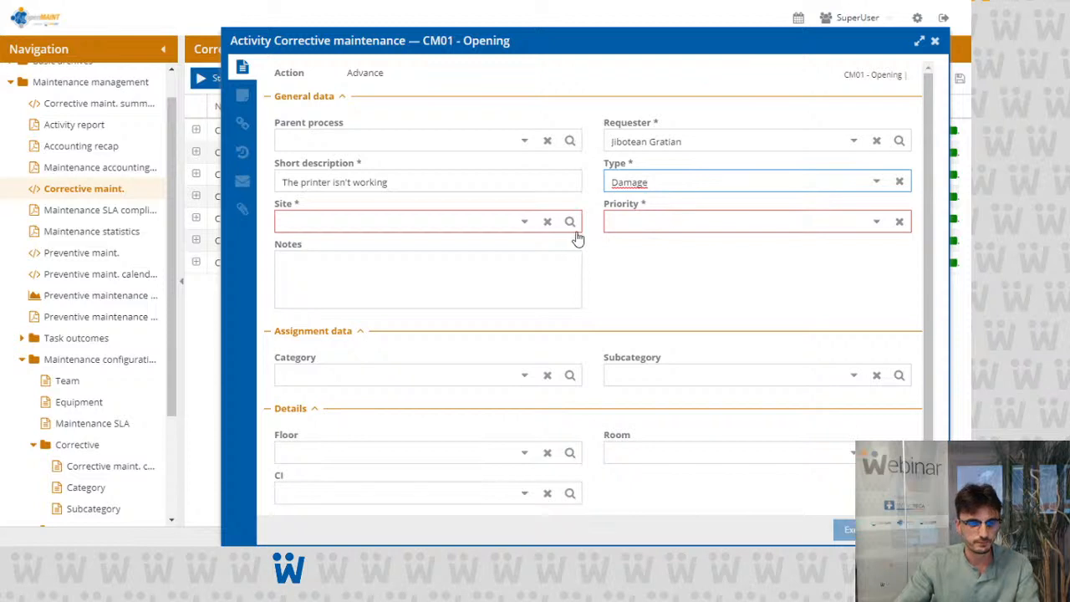
click(522, 222)
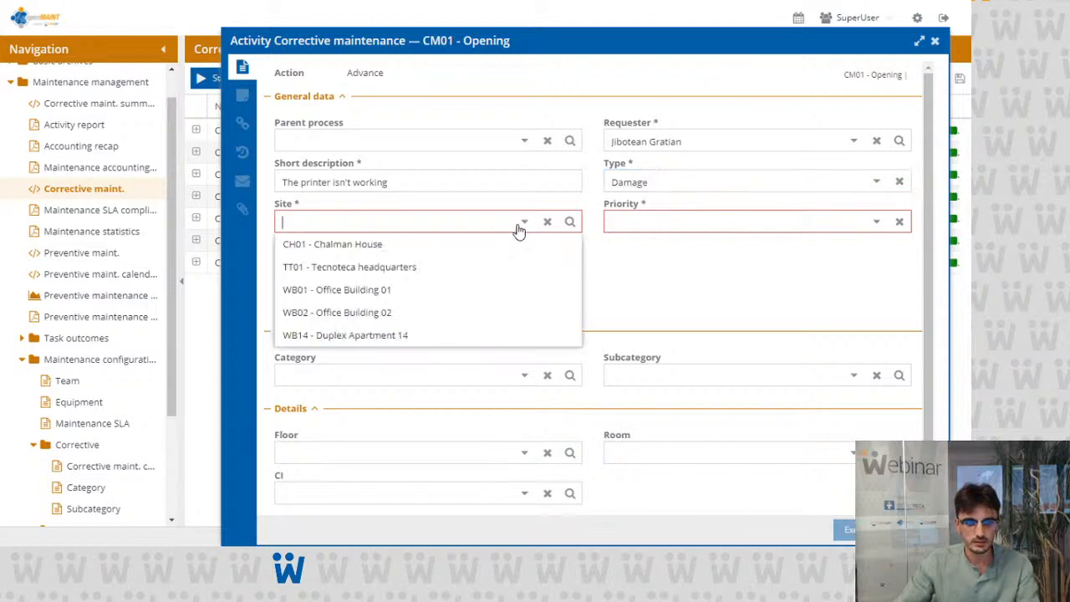
click(440, 269)
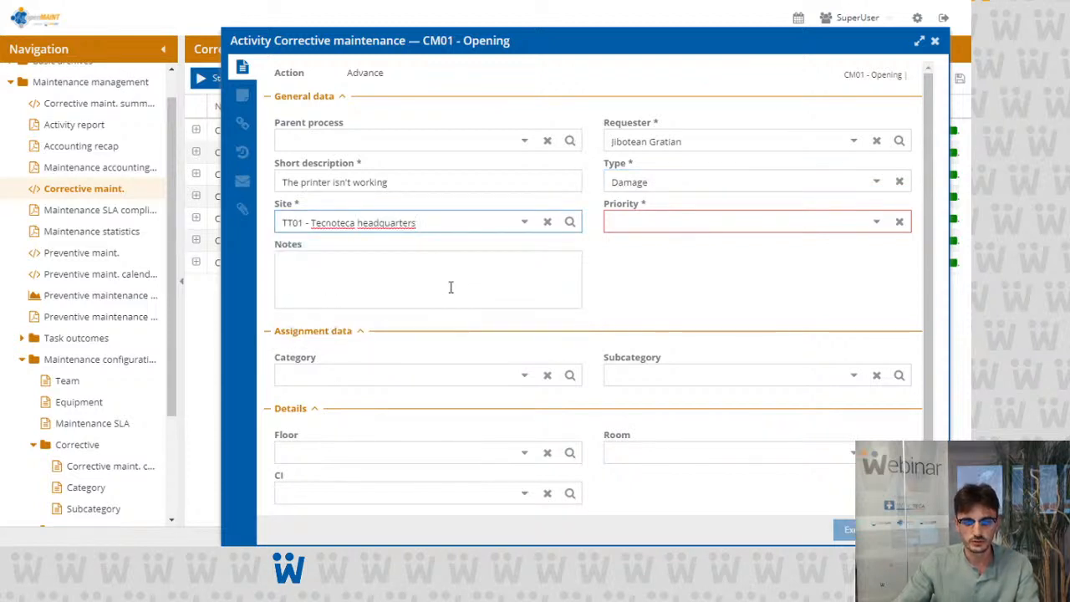
click(878, 222)
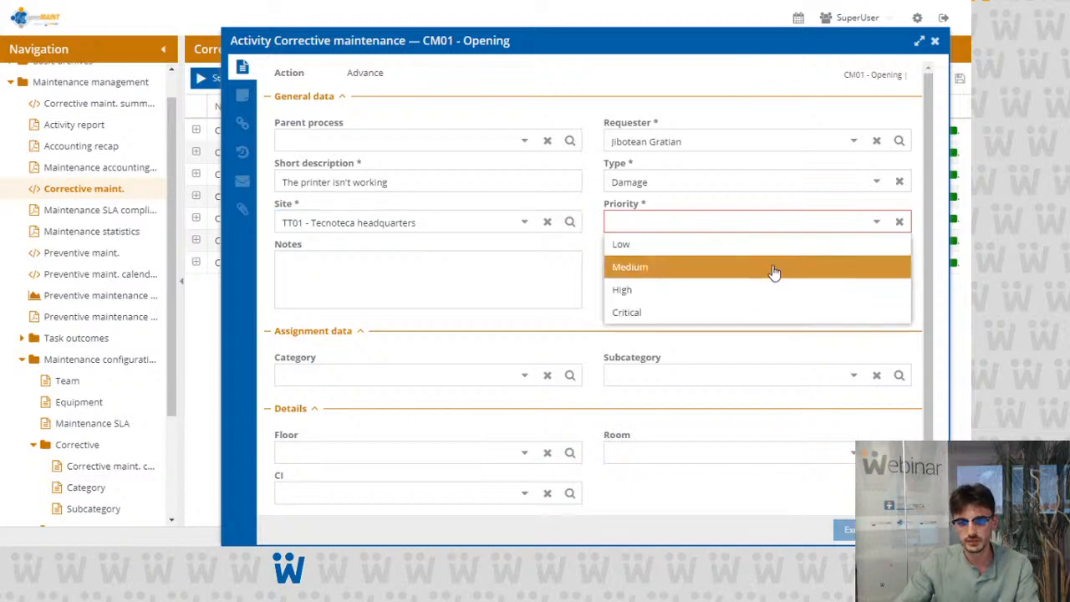
click(774, 271)
Step: Add the note "I need to print some docs" to the request
click(477, 269)
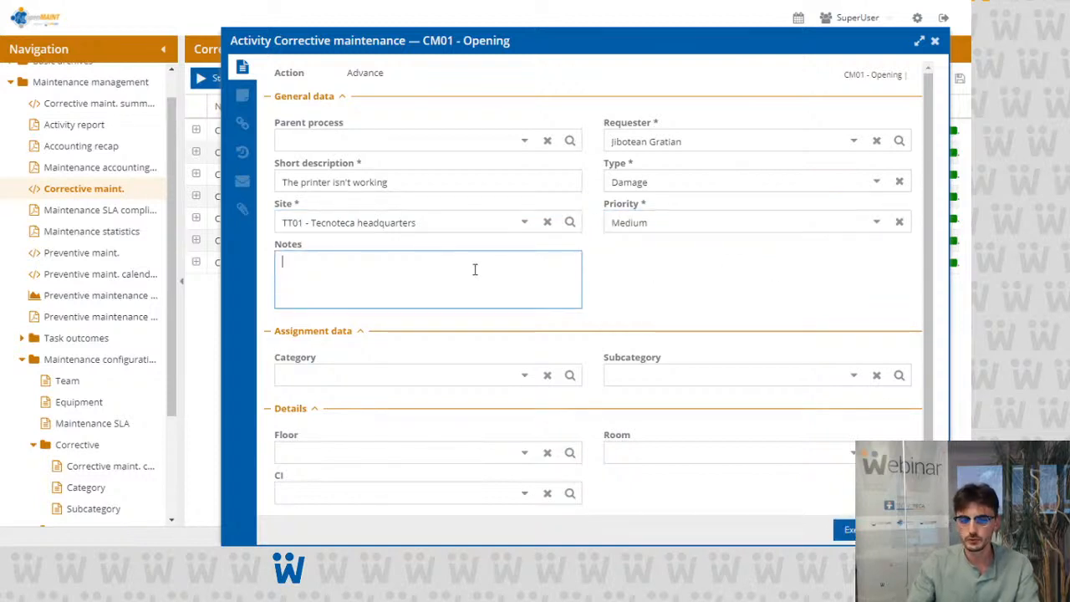
text(I eed)
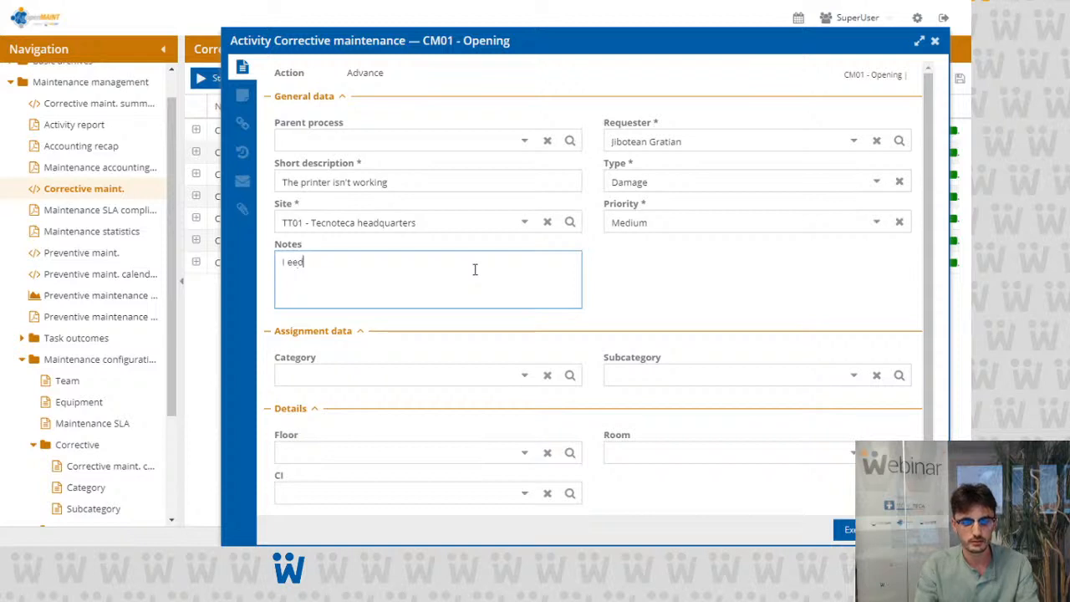
key(BackSpace)
text(need to prin)
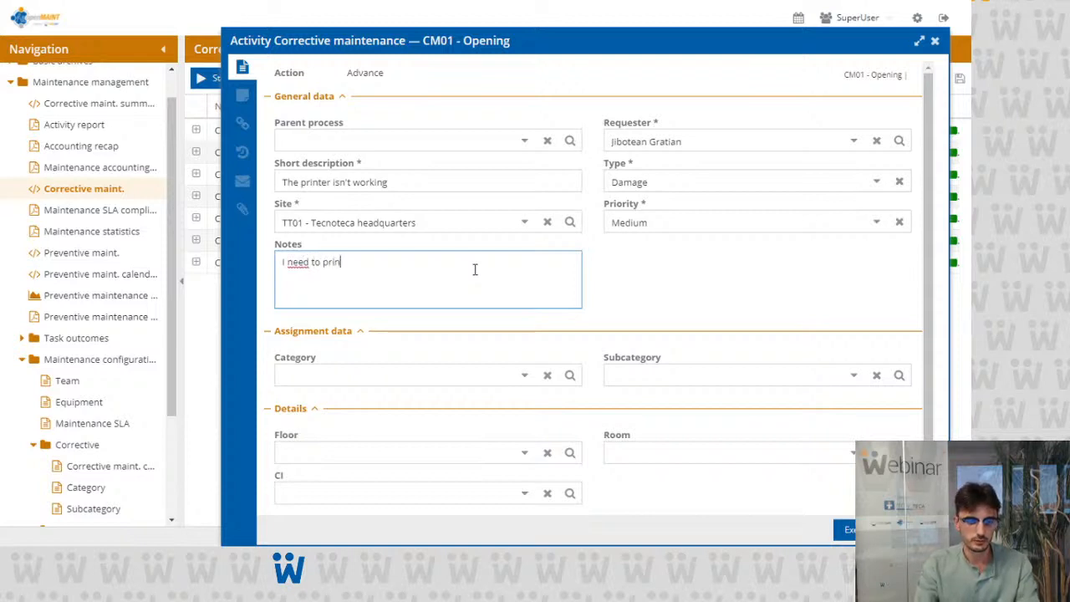
text(t some docs)
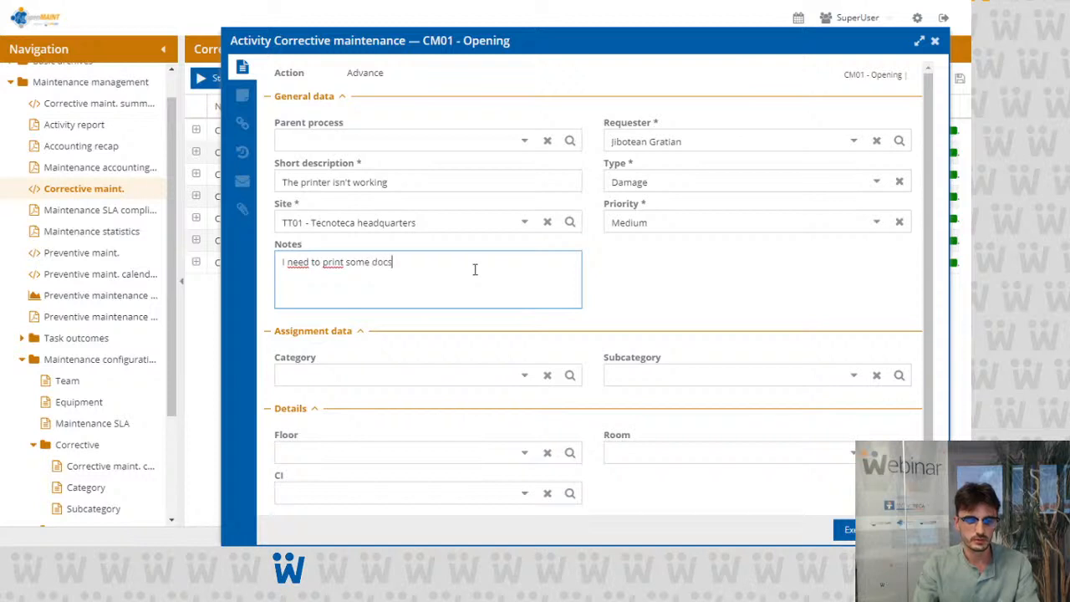
Step: Assign category B - Plants and devices and subcategory B4 - Maintenance and check-up of electrical systems
scroll(479, 215, down, 1)
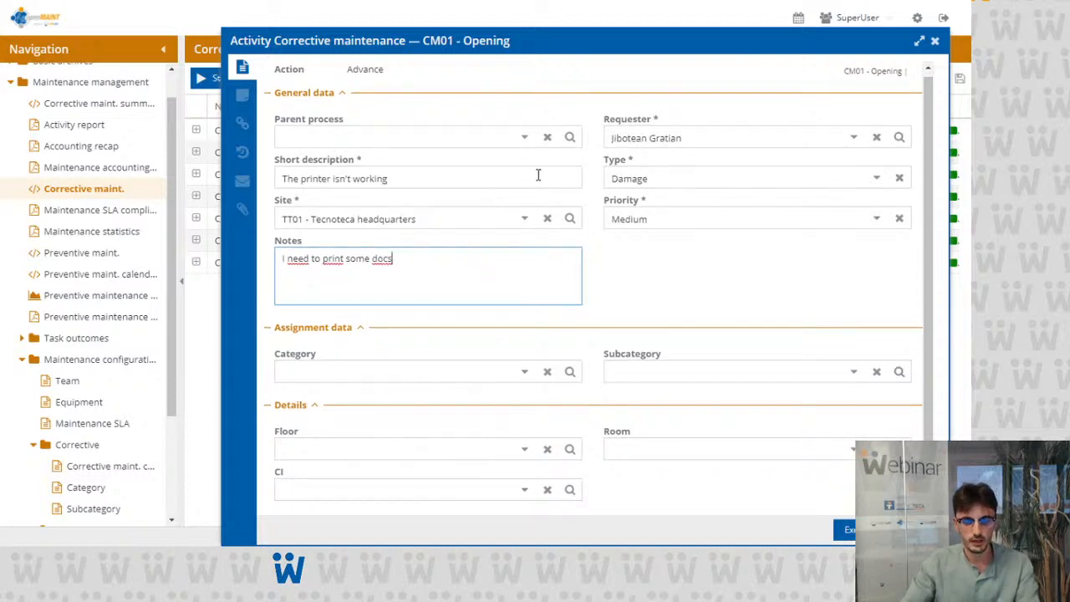
click(525, 374)
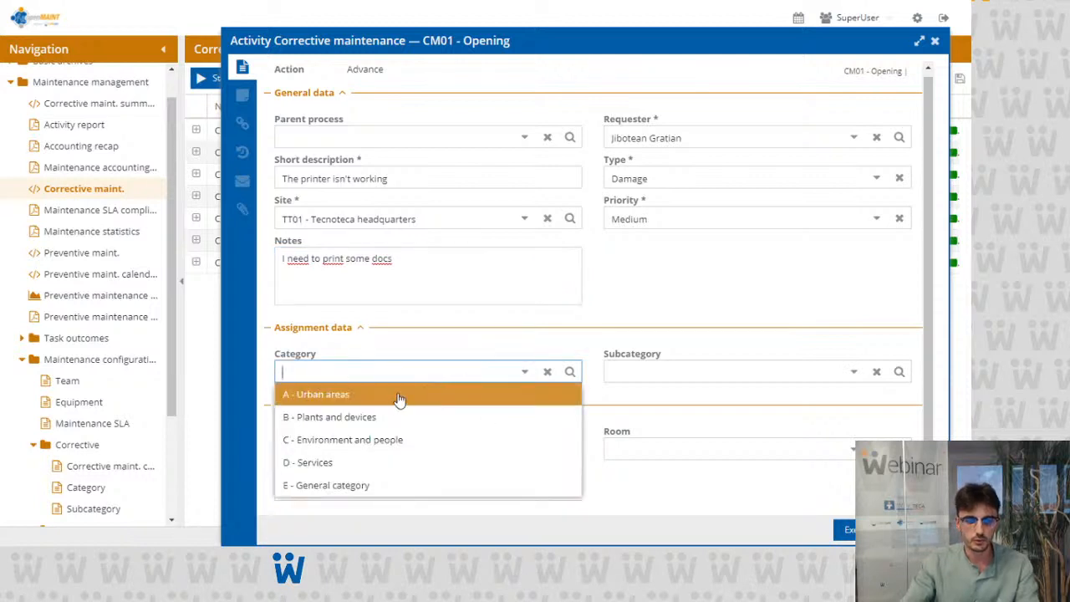
click(382, 416)
click(855, 374)
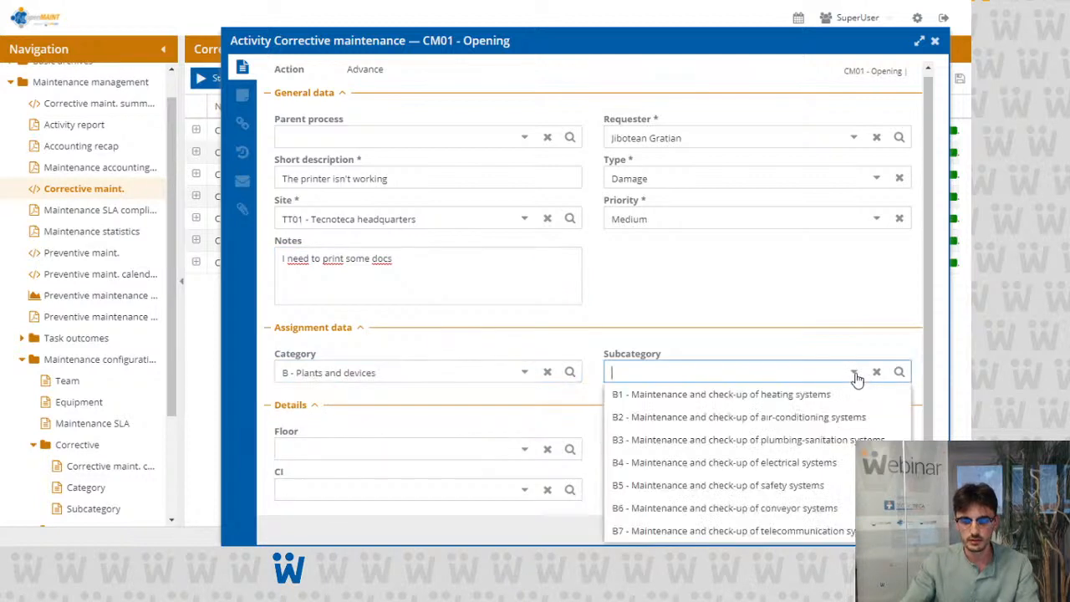
click(811, 462)
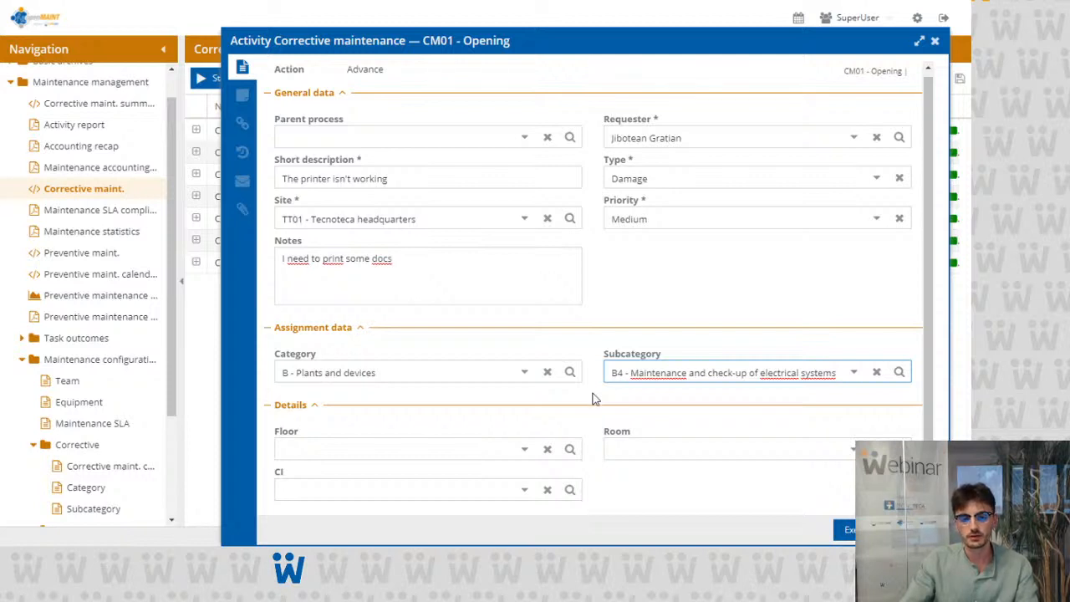
Step: Set the floor to F01N - First floor, room to R01 - Room R01 and CI to 01 - Printer 01, then execute the opening activity
click(527, 450)
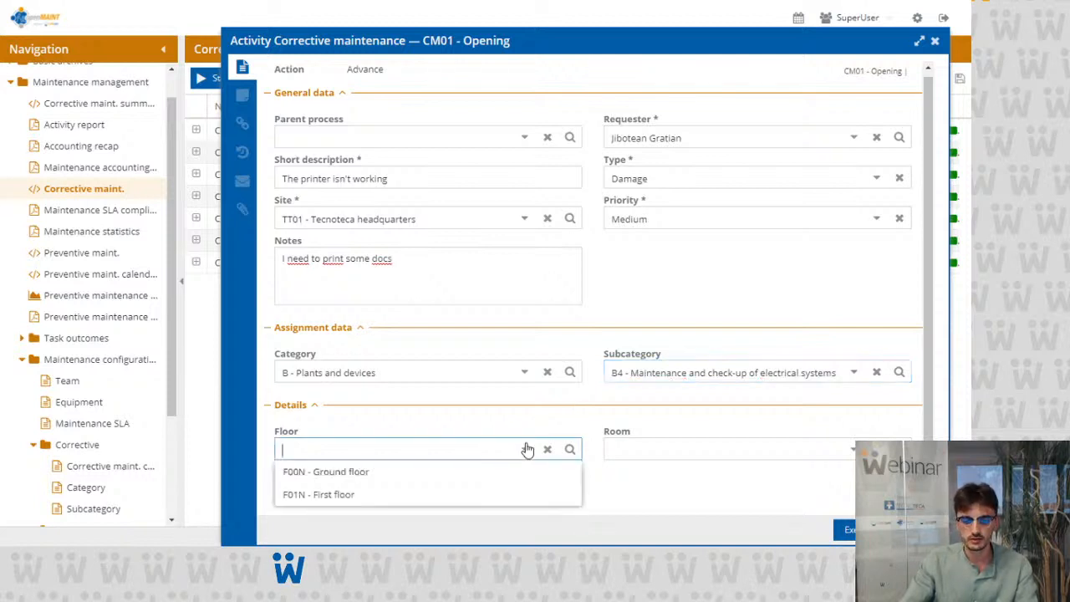
click(411, 496)
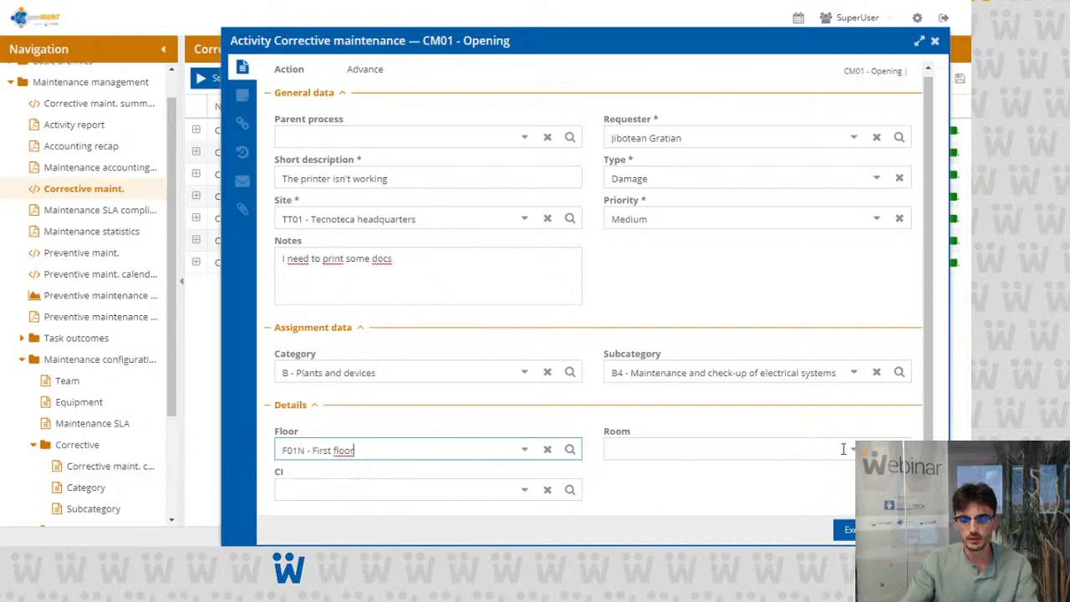
click(845, 453)
click(646, 236)
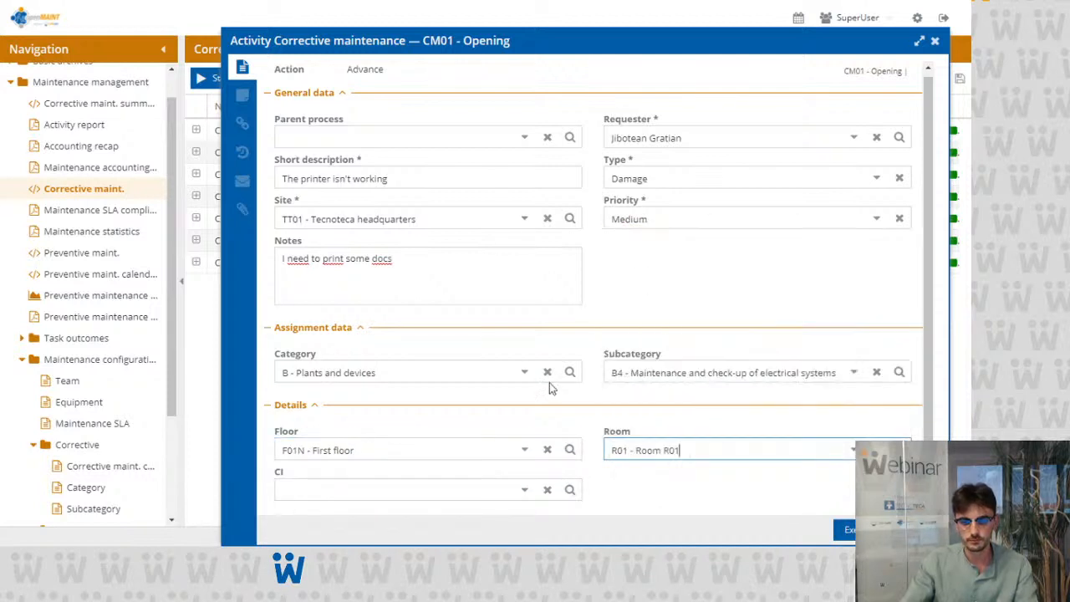
click(524, 490)
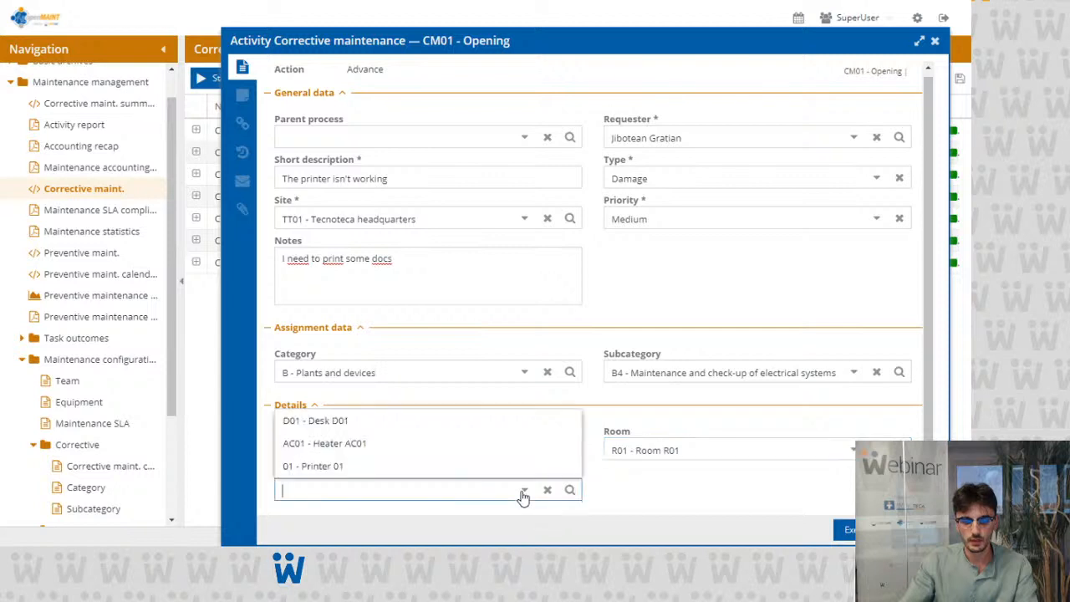
click(406, 468)
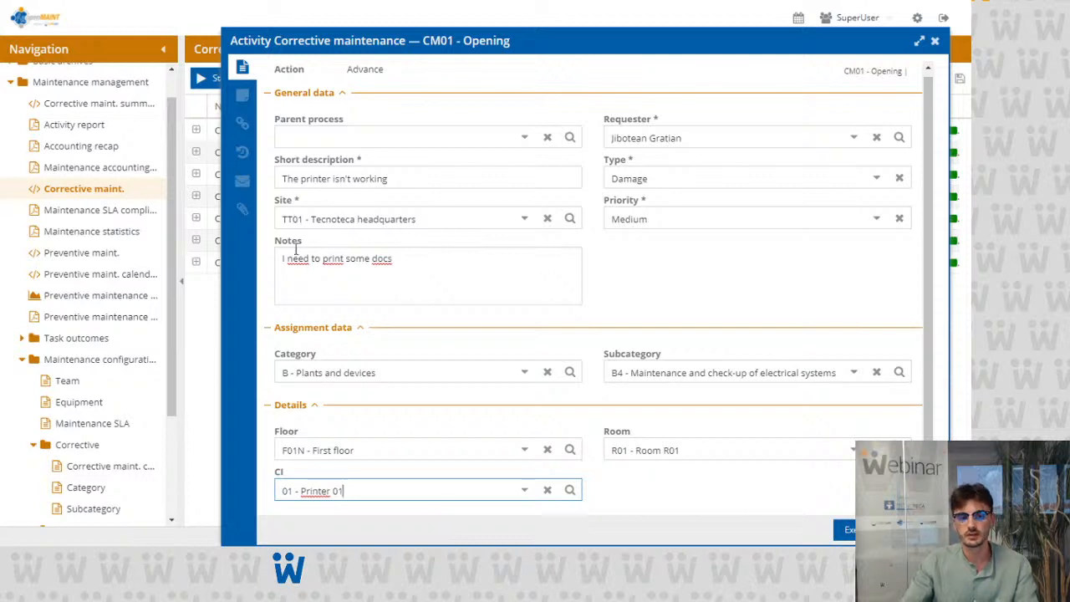
scroll(651, 468, up, 1)
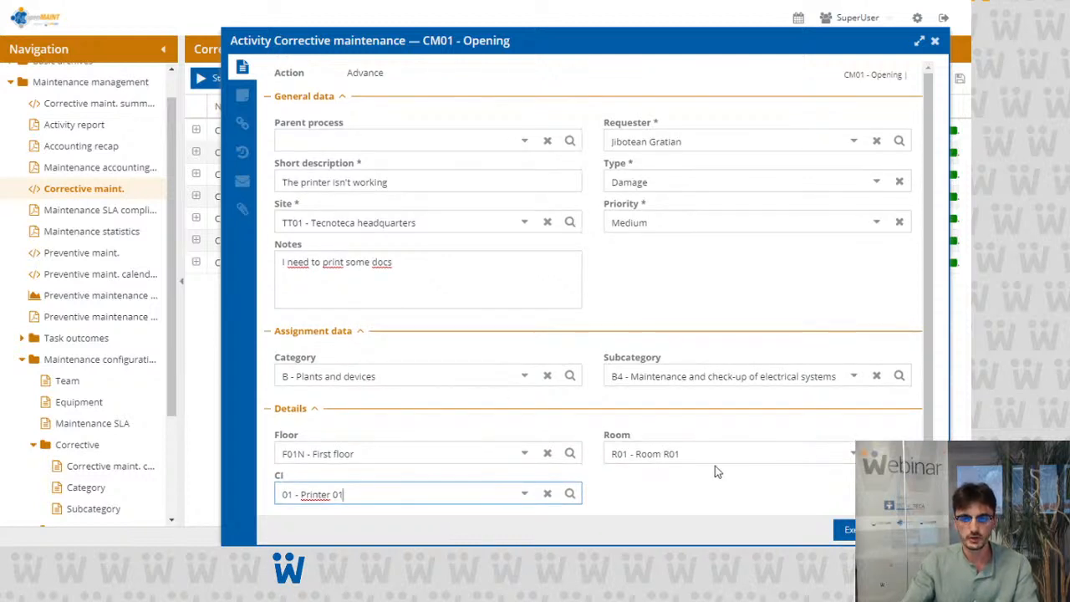
click(849, 529)
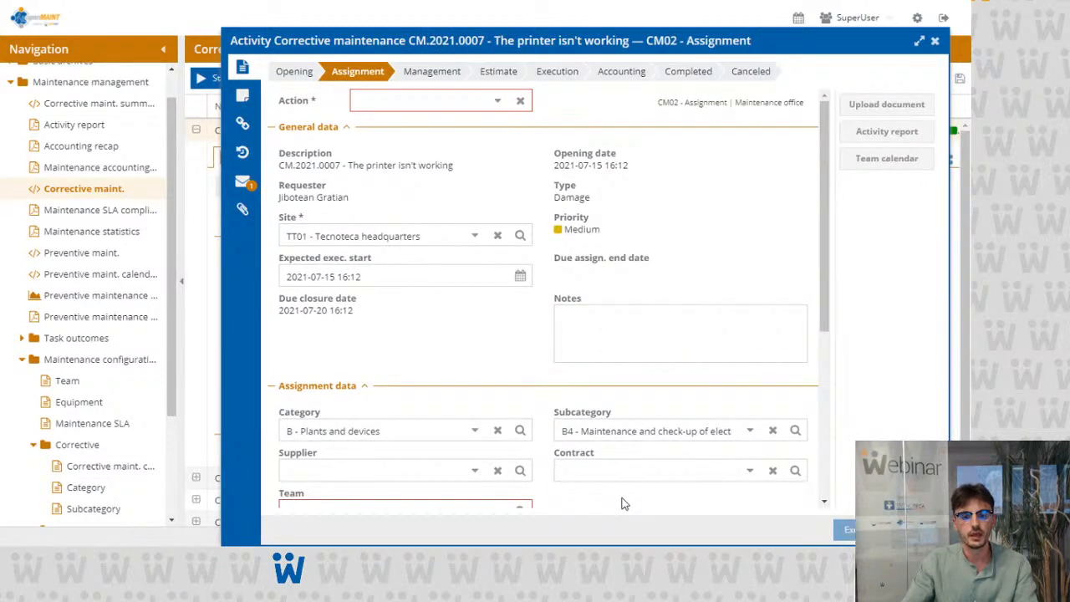
Step: Examine the outgoing notification e-mail for the printer request, including its recipient, then return to the assignment activity
click(249, 186)
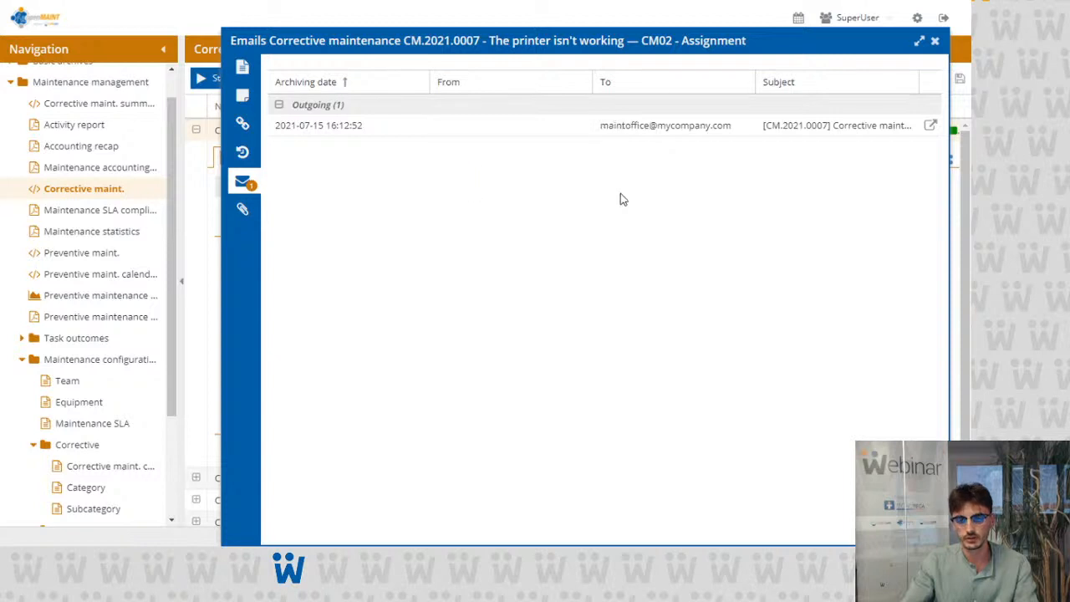
click(930, 127)
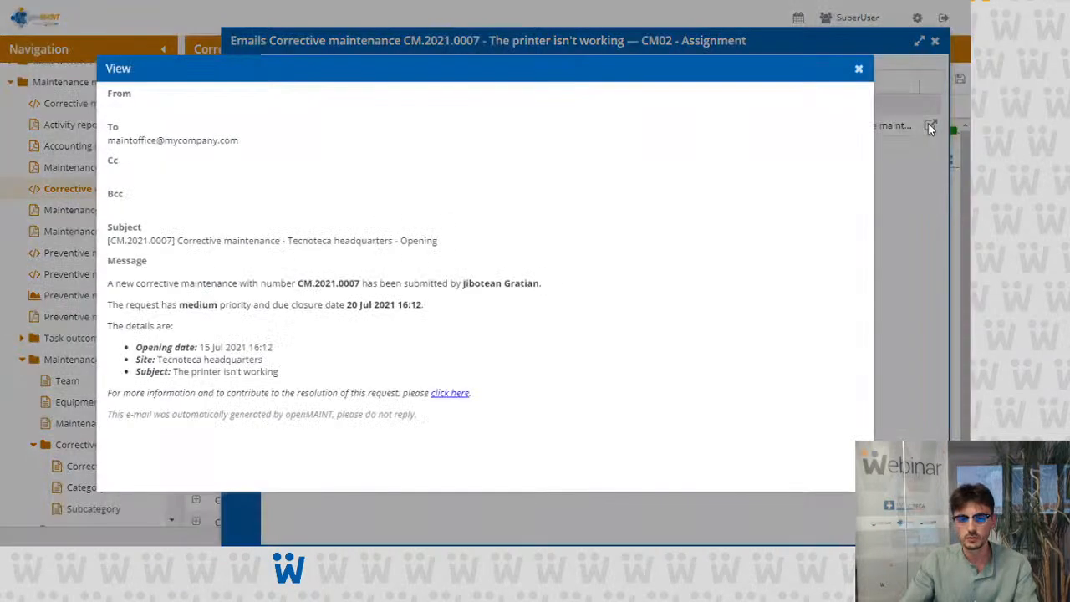
drag(123, 141, 168, 142)
click(168, 142)
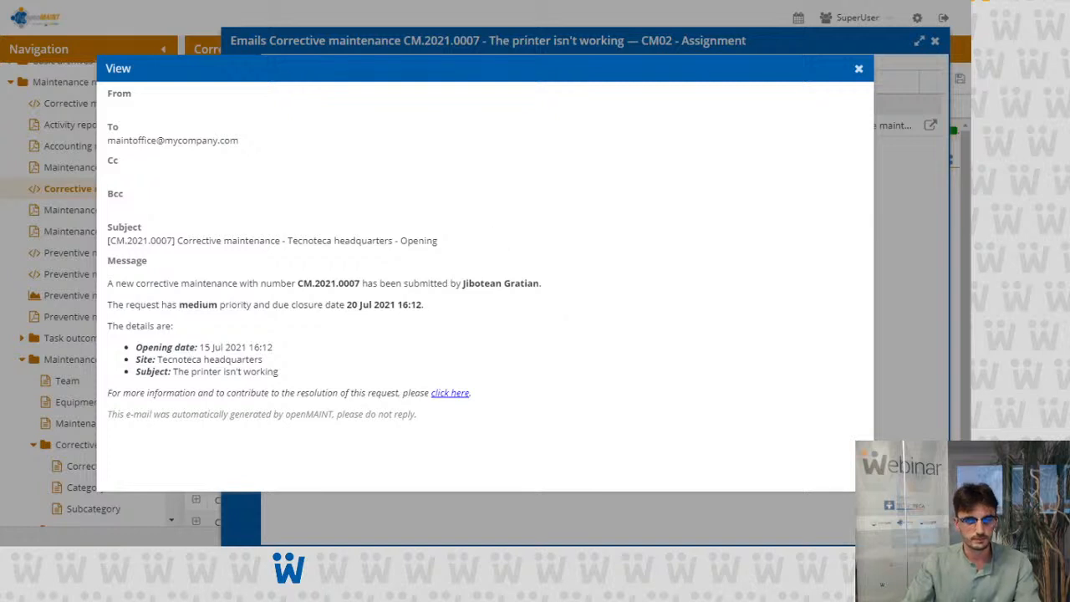
click(858, 71)
click(239, 77)
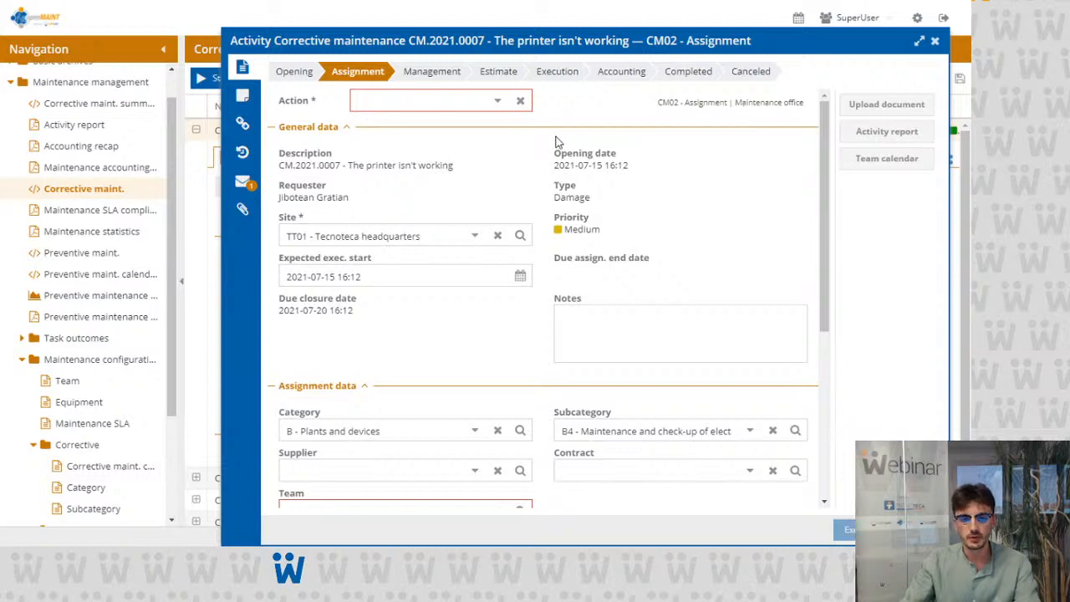
Step: Set the assignment action to Assign to team and check which attachment types can be added to the request
click(502, 104)
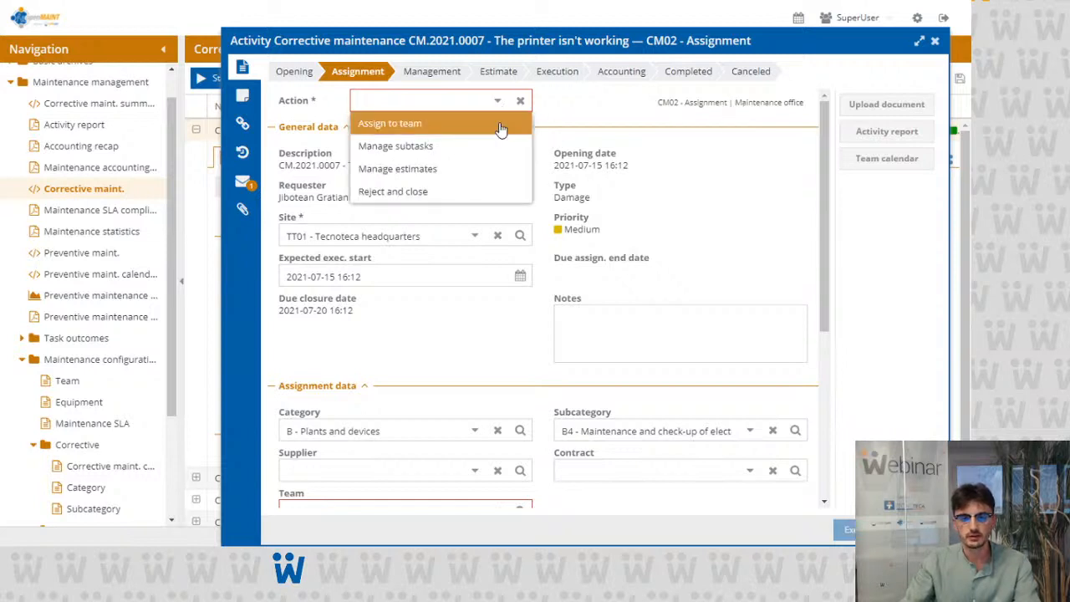
click(500, 125)
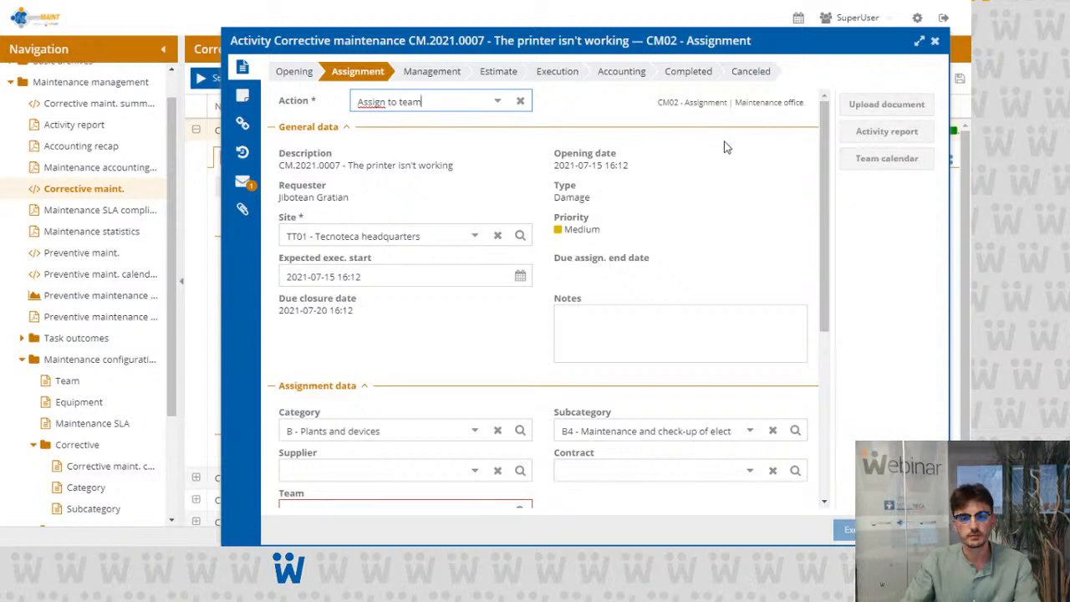
click(866, 107)
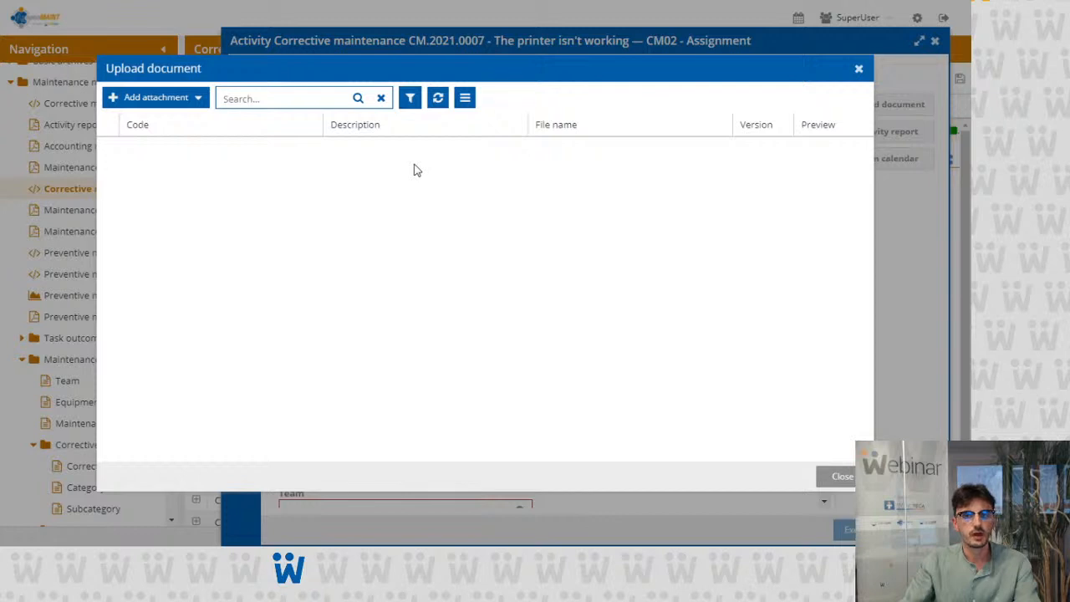
click(199, 102)
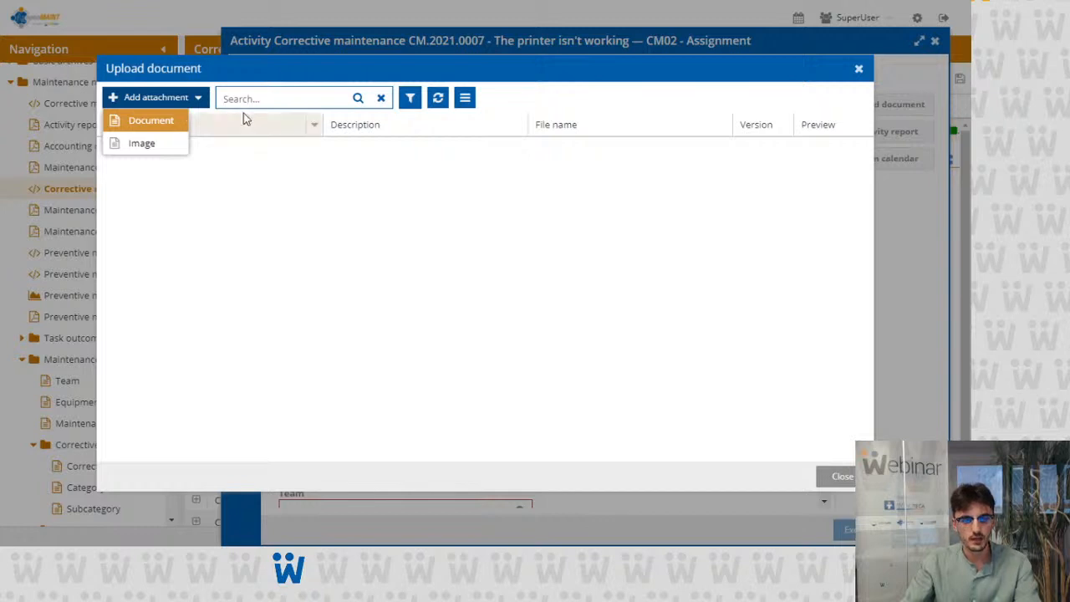
click(425, 147)
click(859, 70)
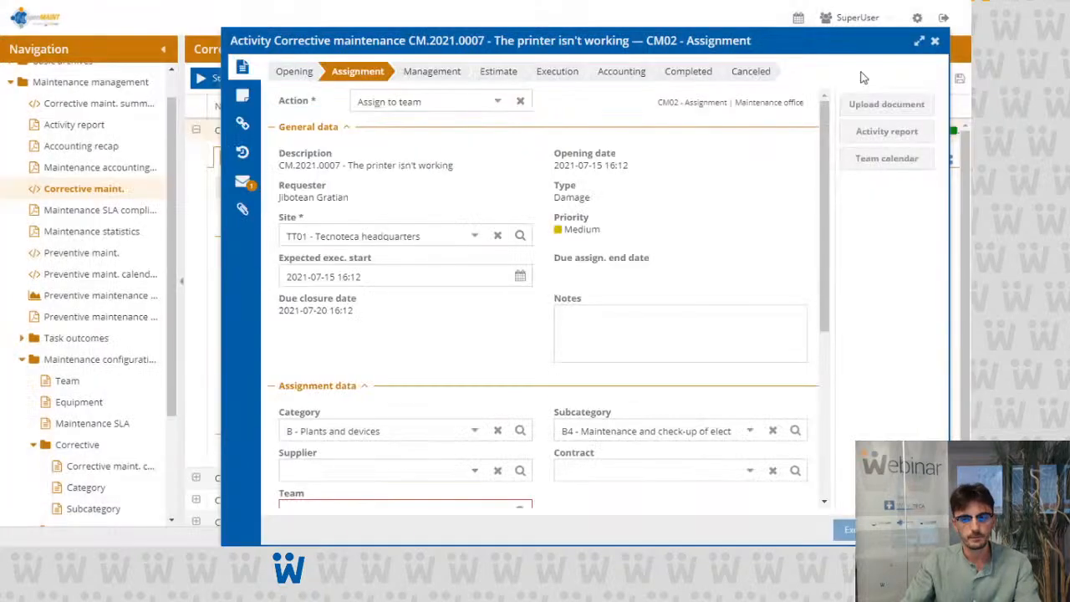
Step: Examine the activity report of the printer request from its general data down to the signature section
click(886, 132)
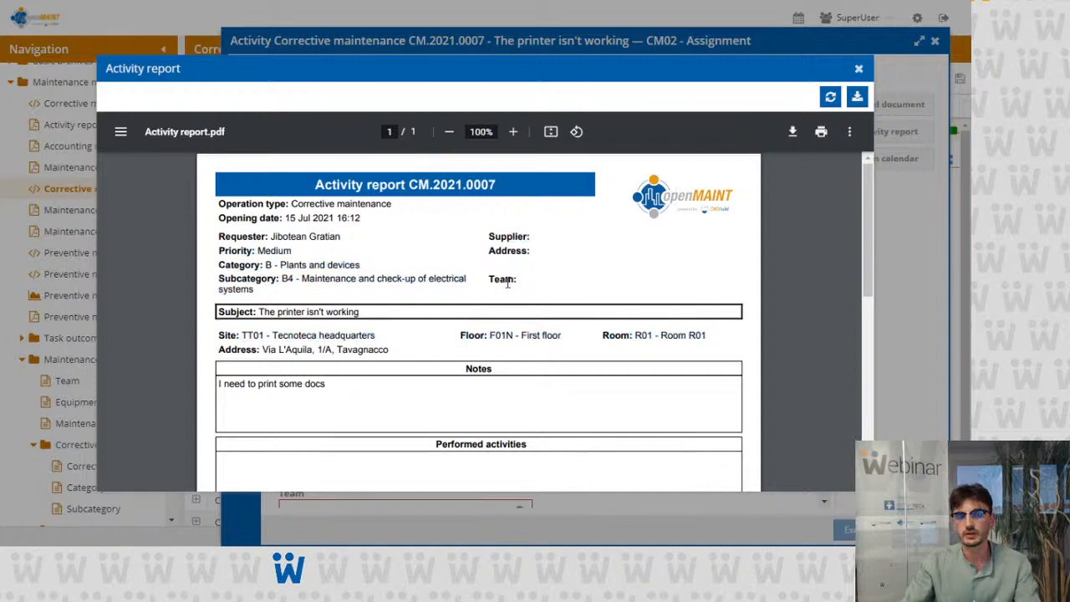
scroll(525, 275, down, 5)
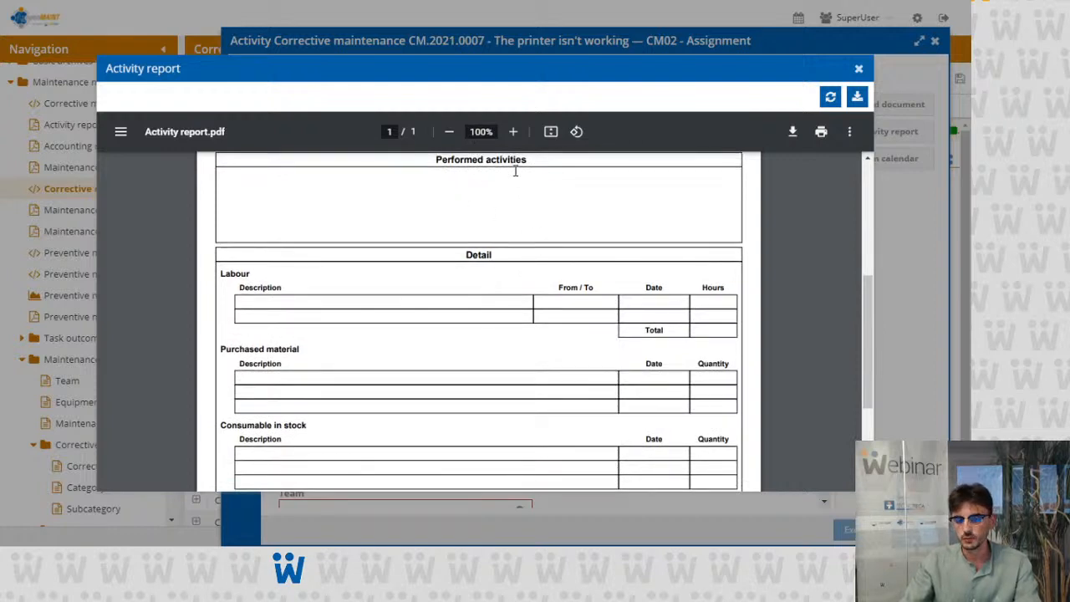
scroll(515, 184, down, 2)
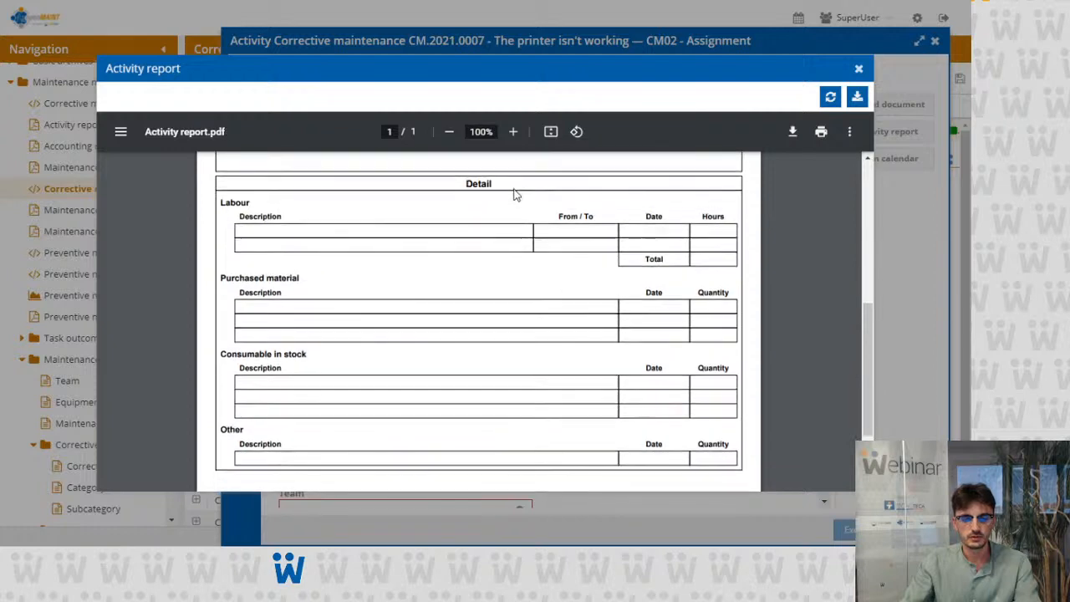
scroll(368, 284, down, 3)
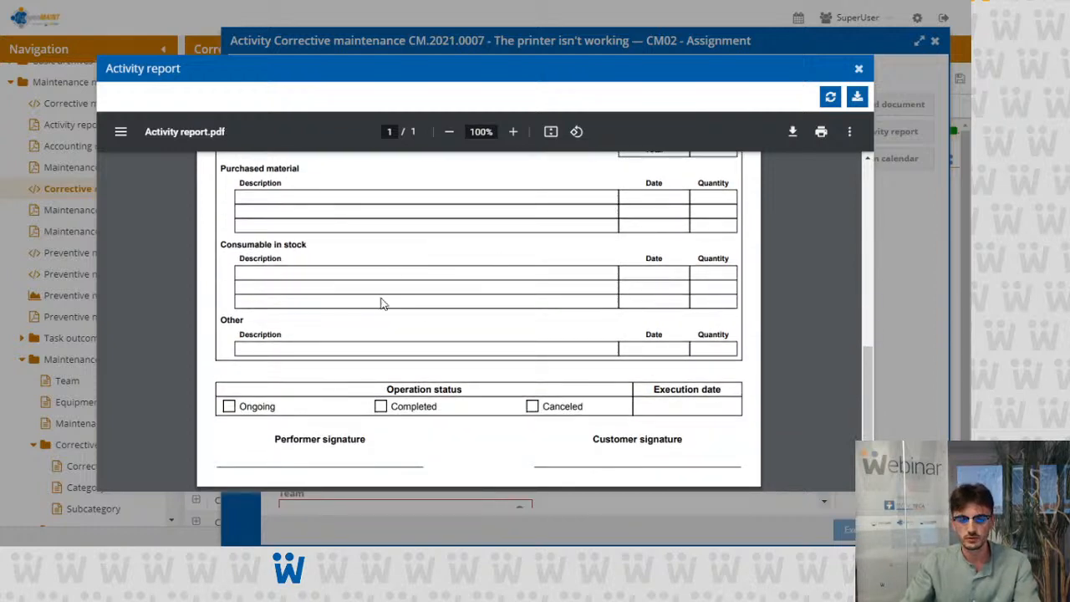
scroll(445, 269, up, 4)
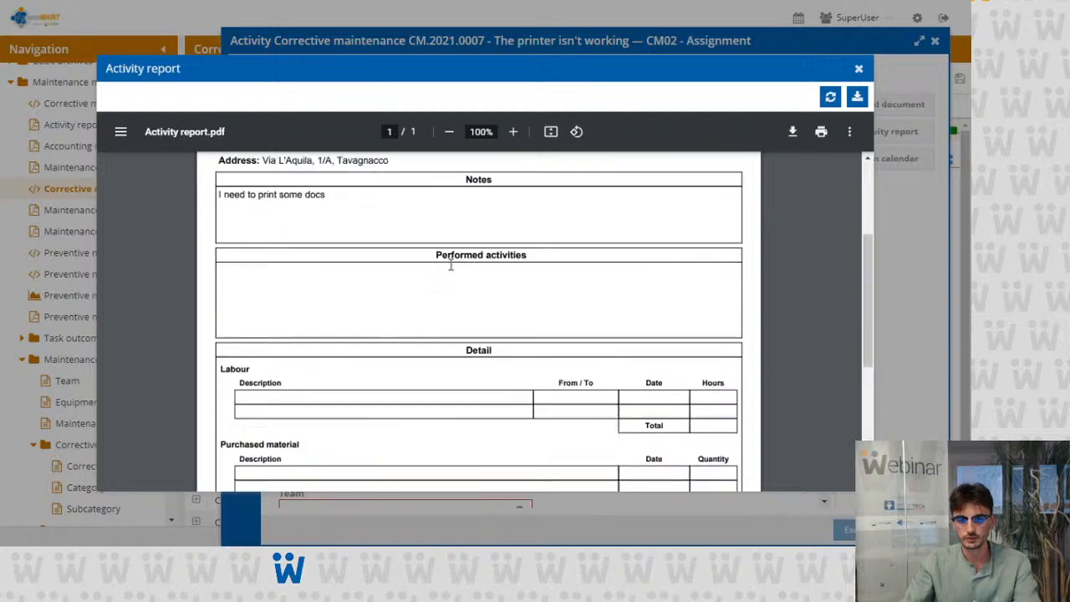
click(858, 69)
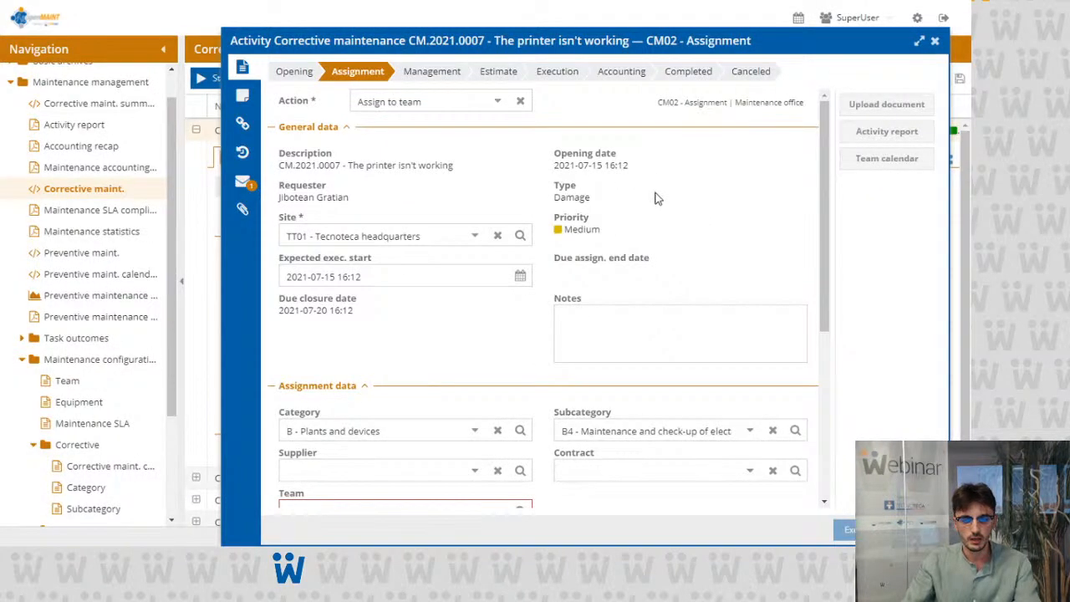
Step: Assign the printer request to the General services team
scroll(656, 198, down, 2)
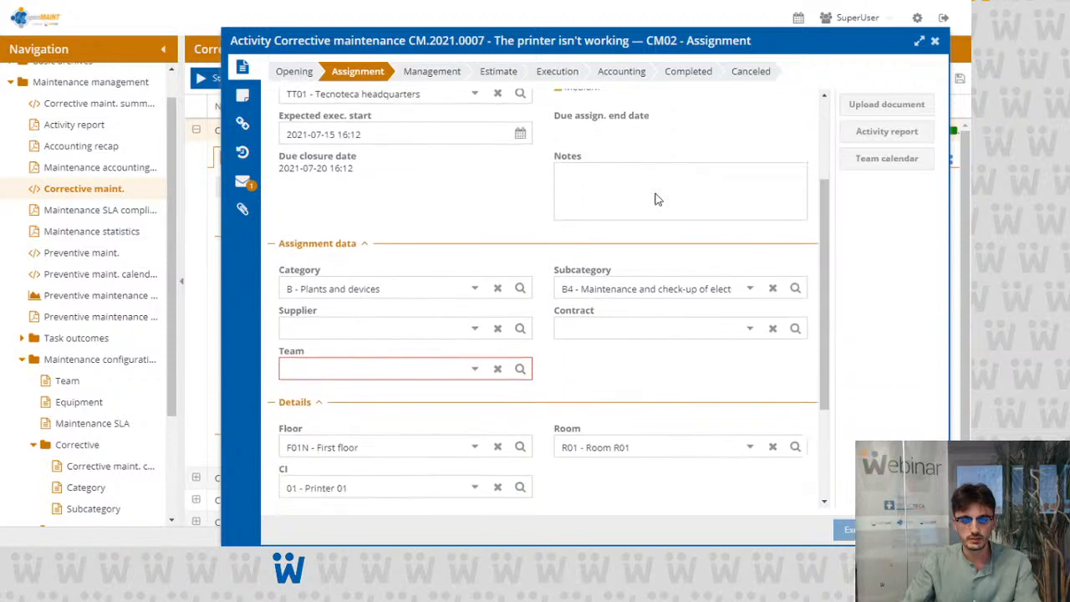
click(474, 374)
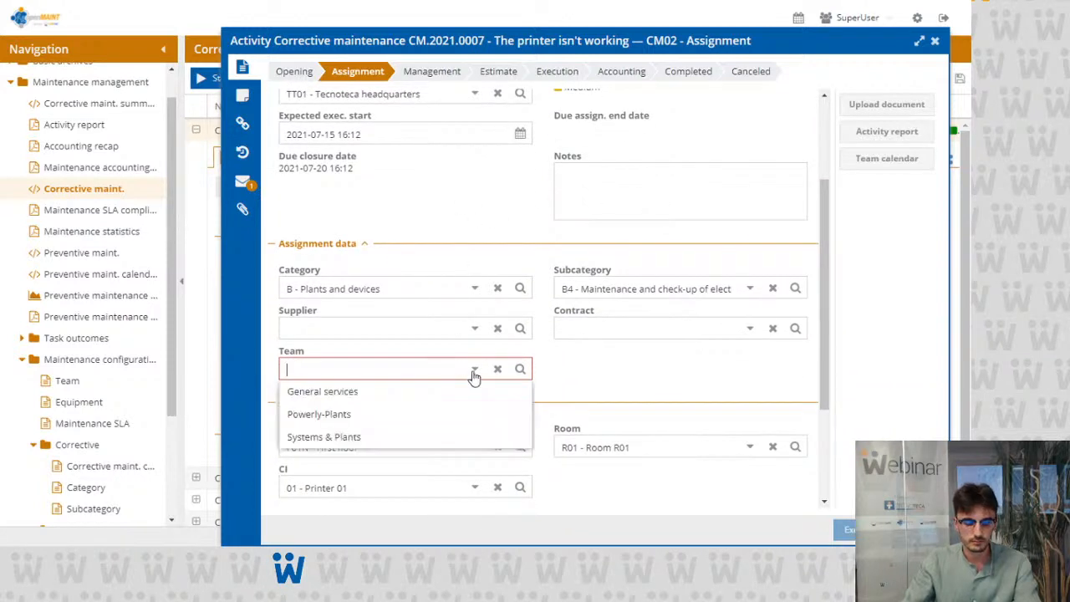
click(416, 390)
scroll(556, 375, up, 2)
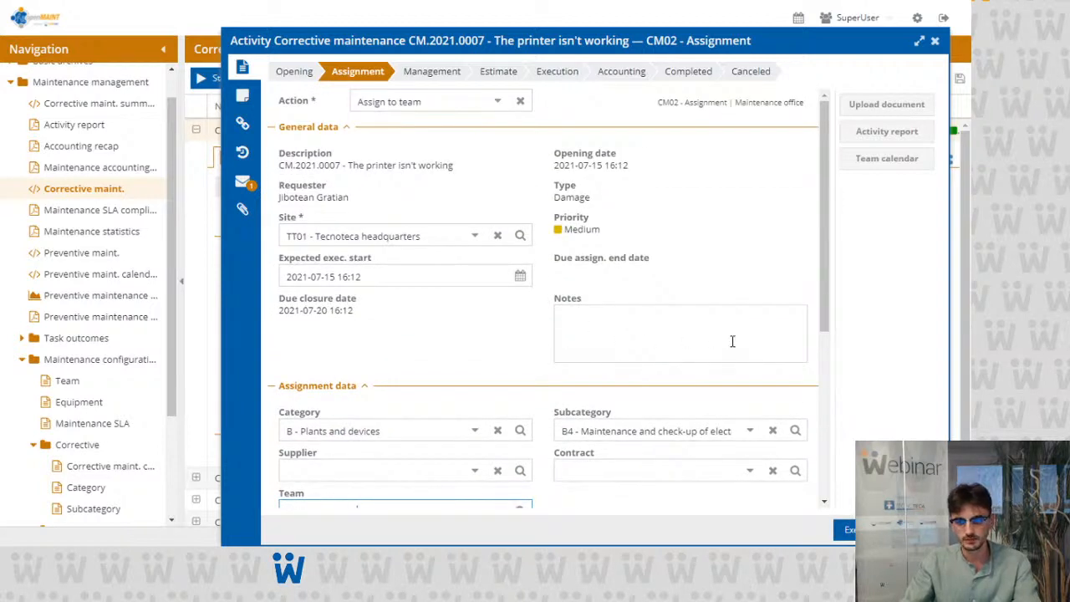
scroll(730, 265, down, 2)
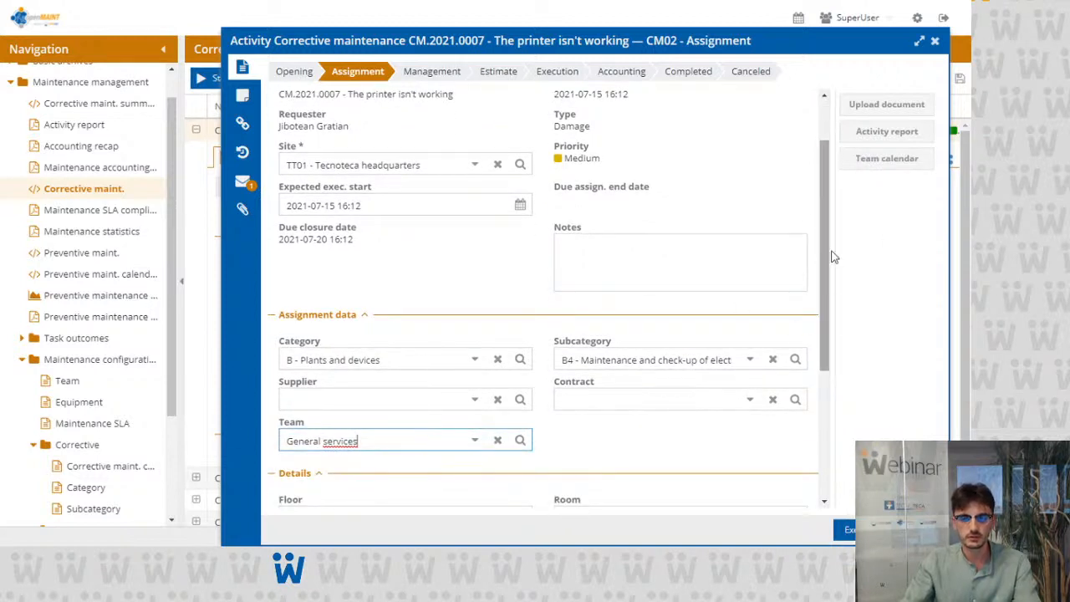
Step: Check the team calendar for July 2021 and execute the assignment activity
click(873, 160)
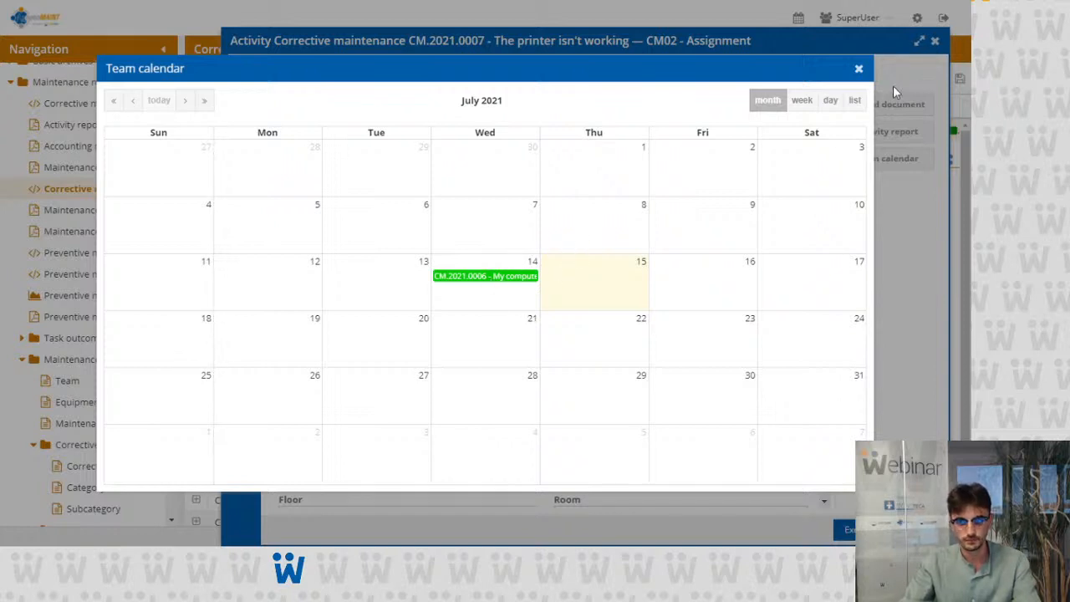
click(859, 68)
scroll(755, 204, down, 2)
scroll(754, 201, down, 3)
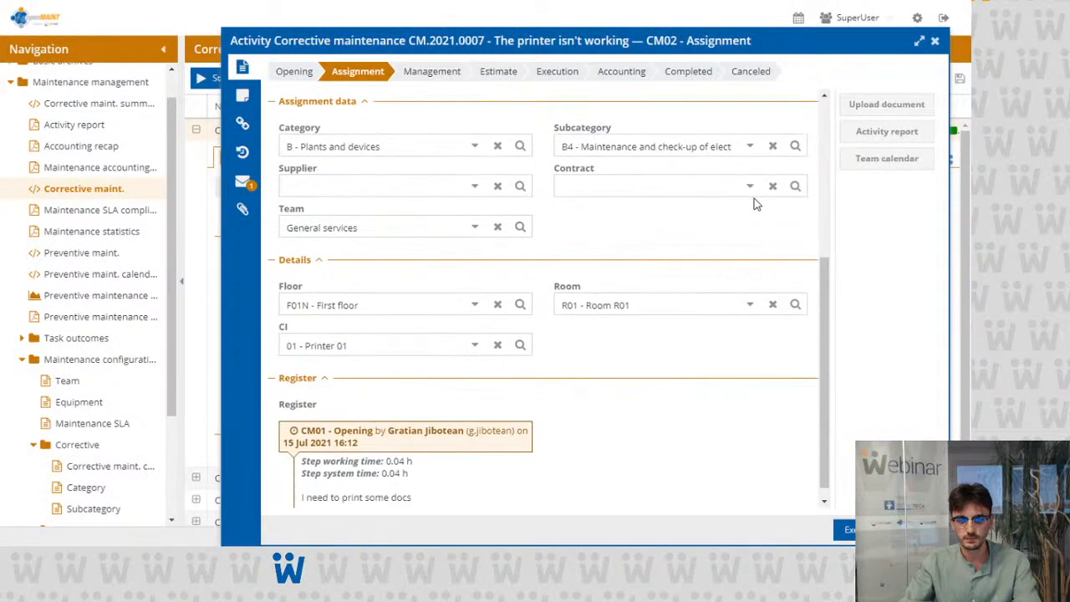
click(844, 530)
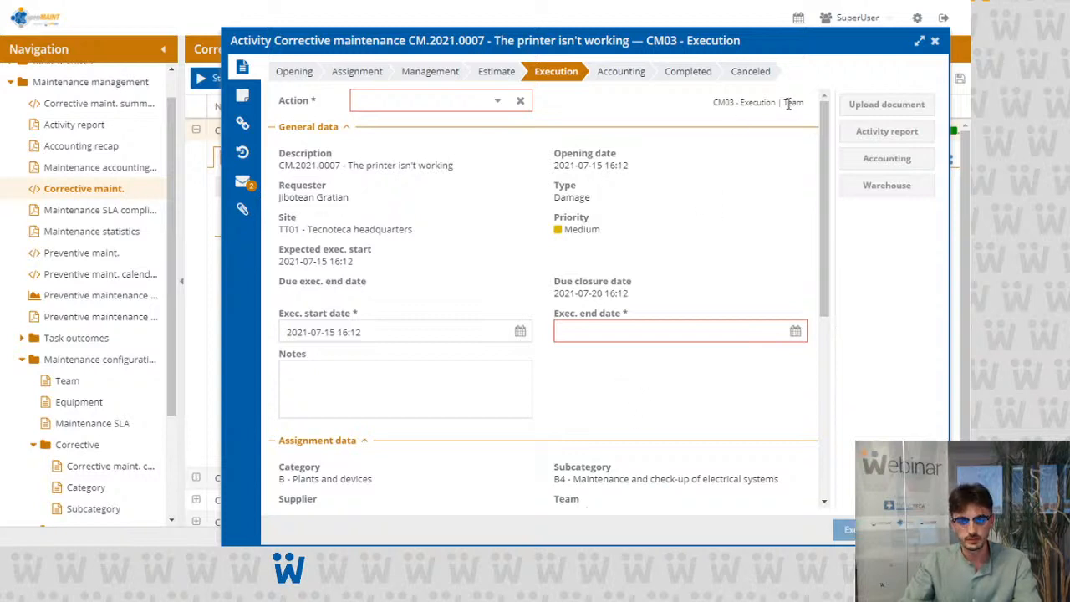
Step: Set the execution action to Close and check the assigned team in the updated activity report
click(502, 104)
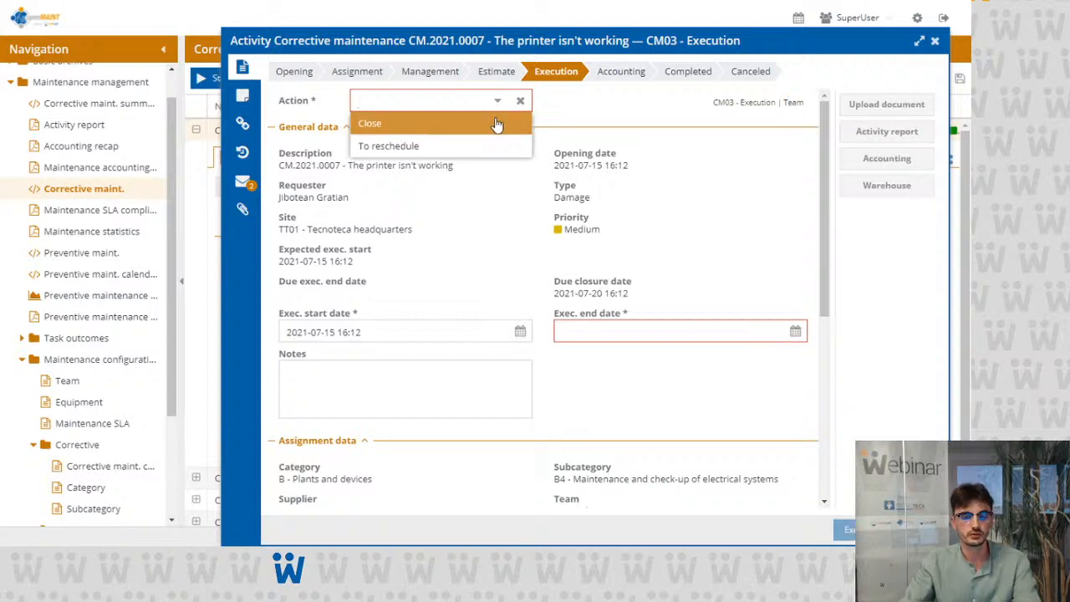
click(497, 124)
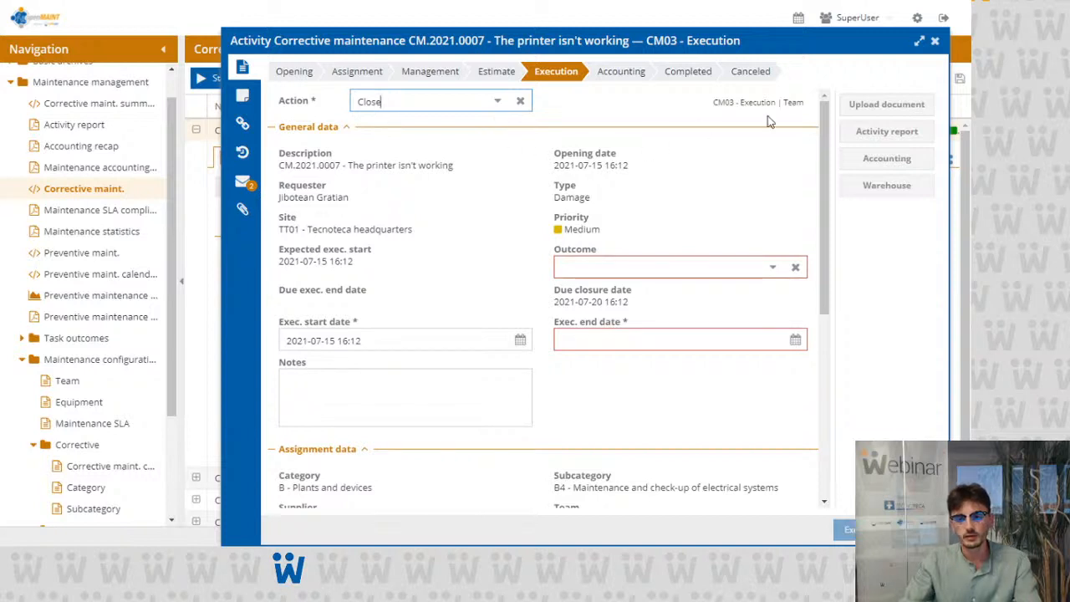
click(867, 129)
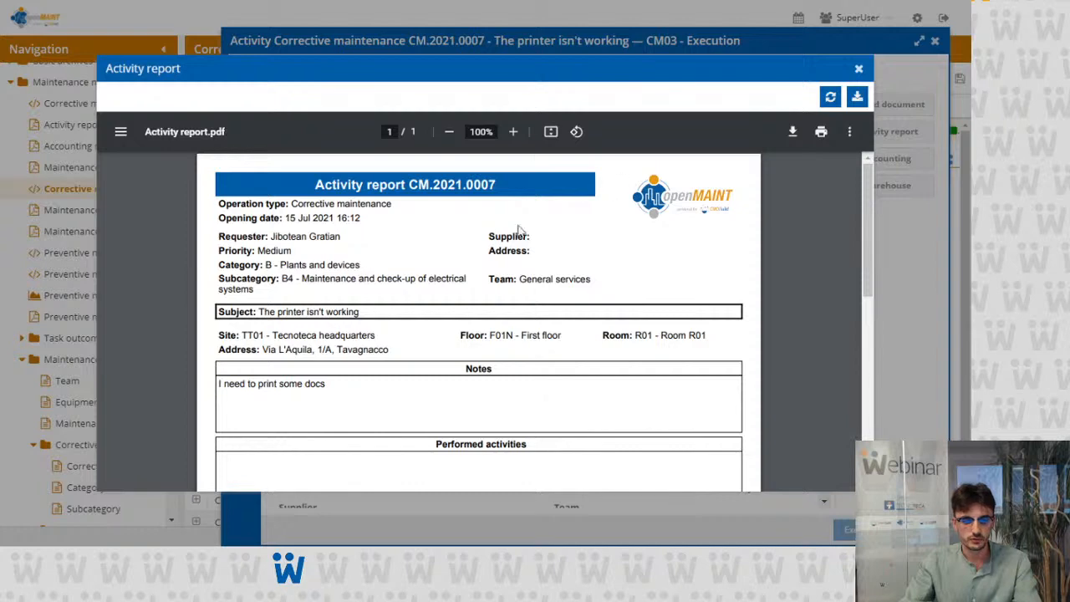
drag(497, 283, 588, 279)
click(583, 278)
scroll(543, 276, down, 6)
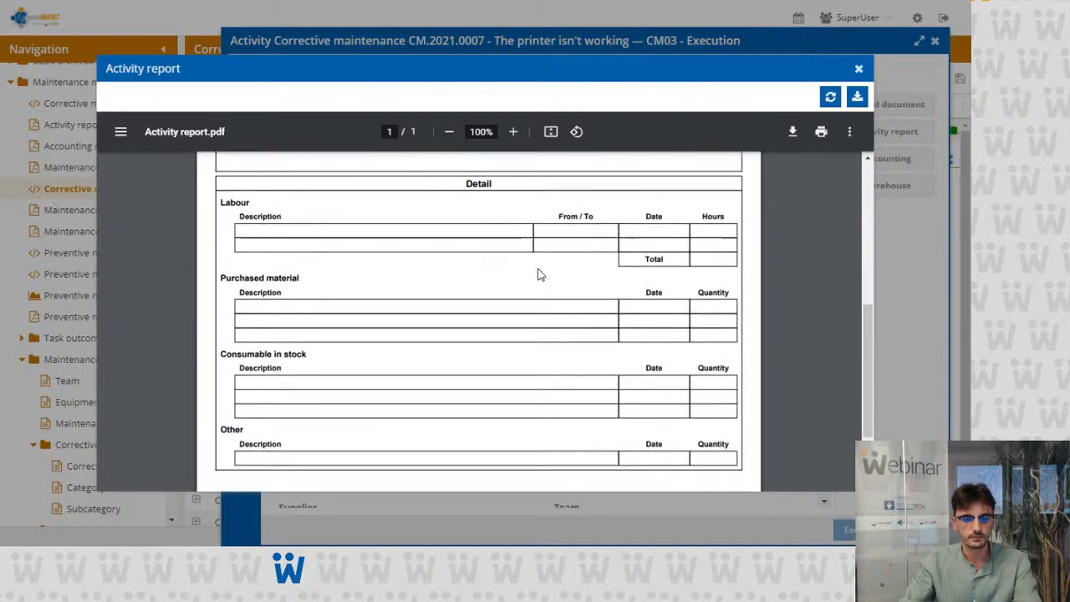
click(854, 70)
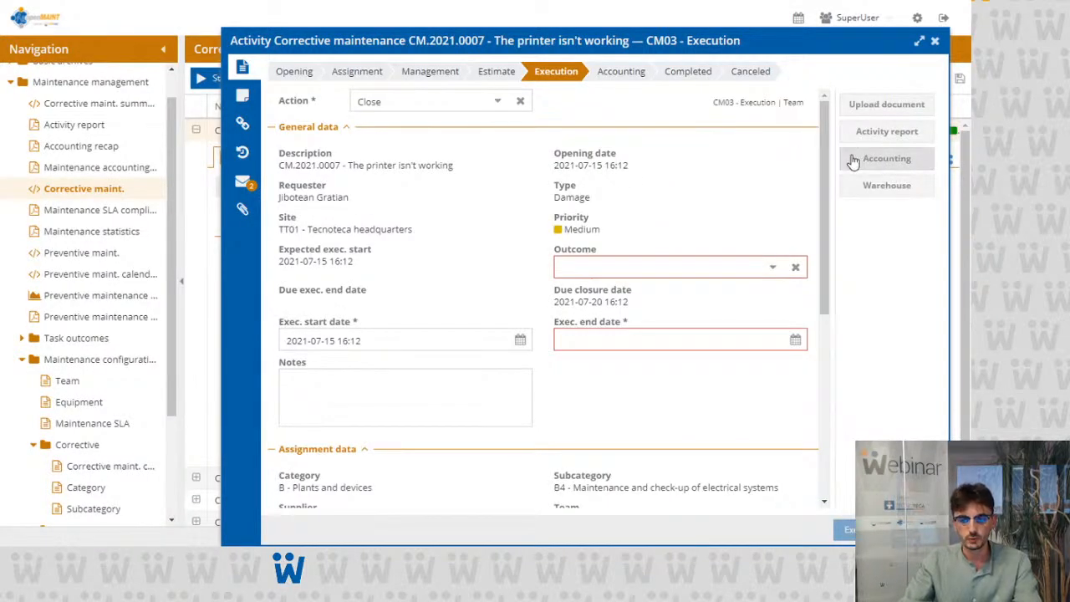
Step: Add a material accounting movement to the request, using the Toner entry from the Electrical parts price list
click(884, 159)
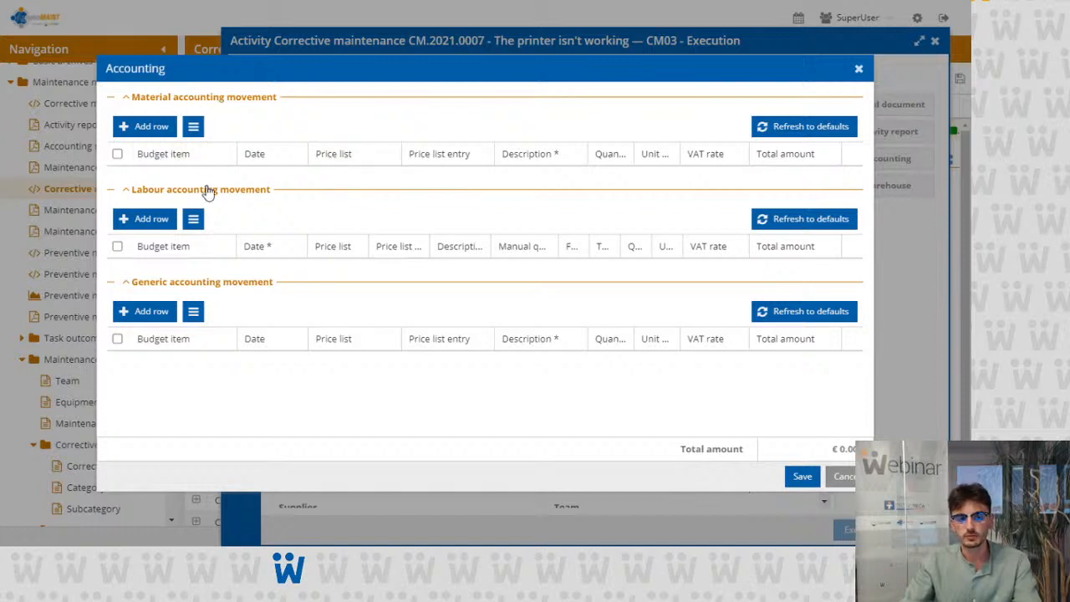
click(131, 127)
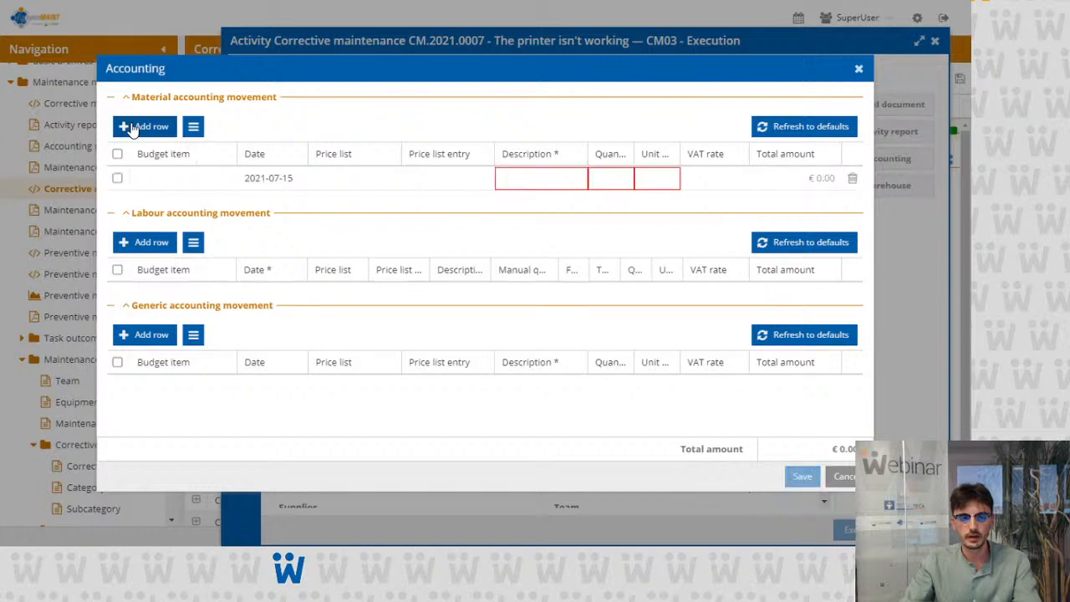
click(339, 178)
click(345, 181)
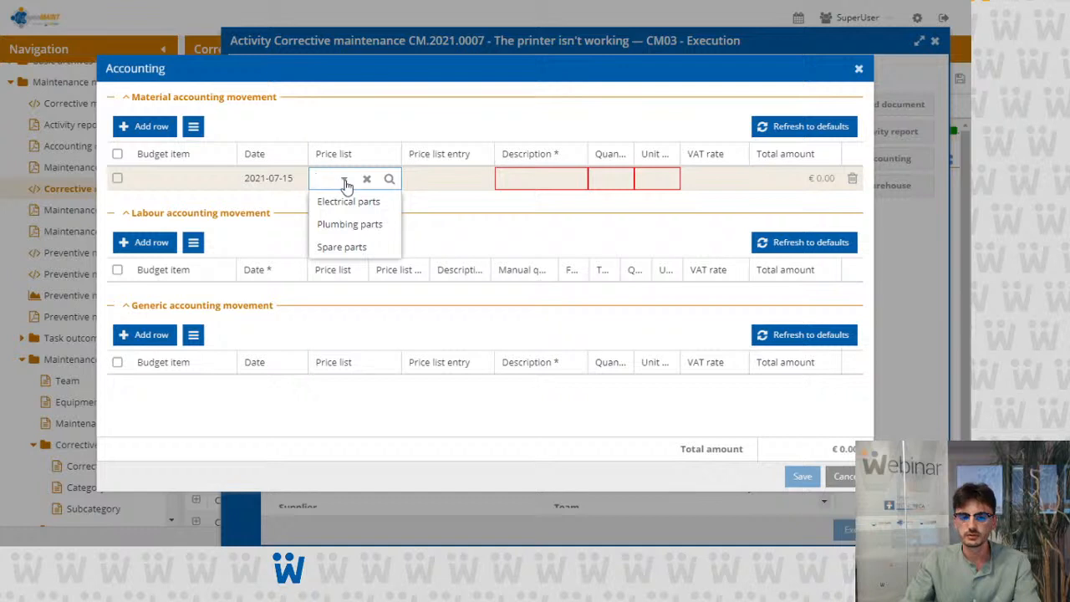
click(358, 201)
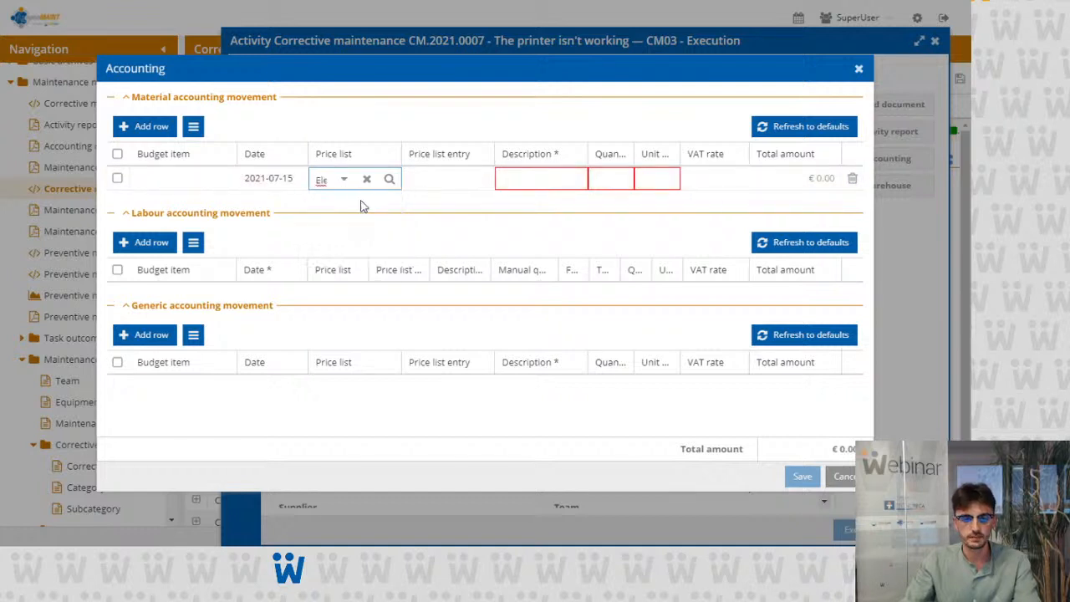
click(424, 185)
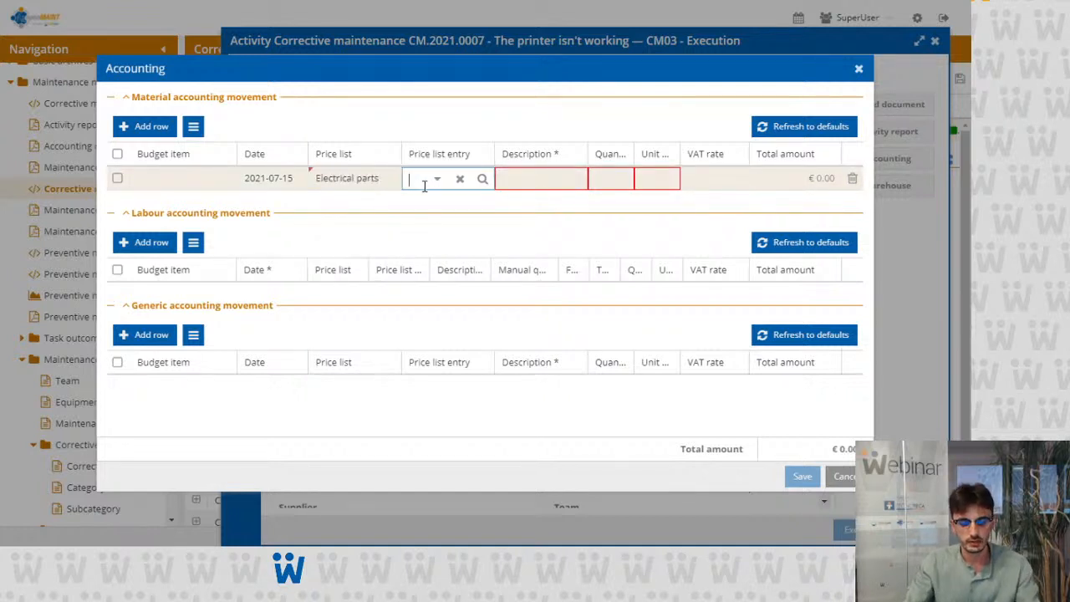
text(toner)
click(424, 201)
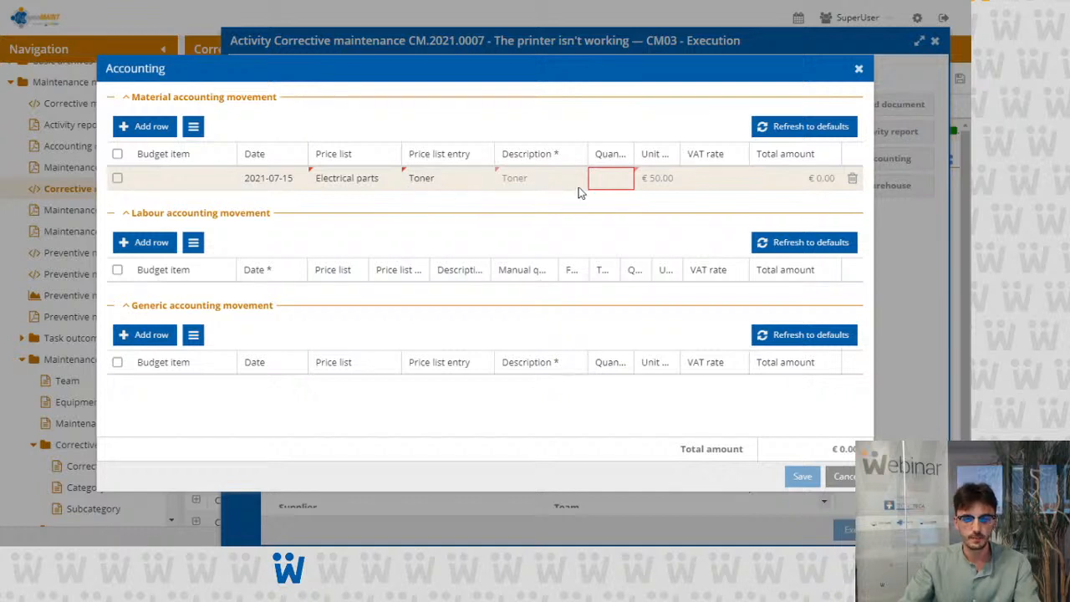
Step: Set the toner movement's quantity to 1 and its VAT rate to 22 %
click(610, 182)
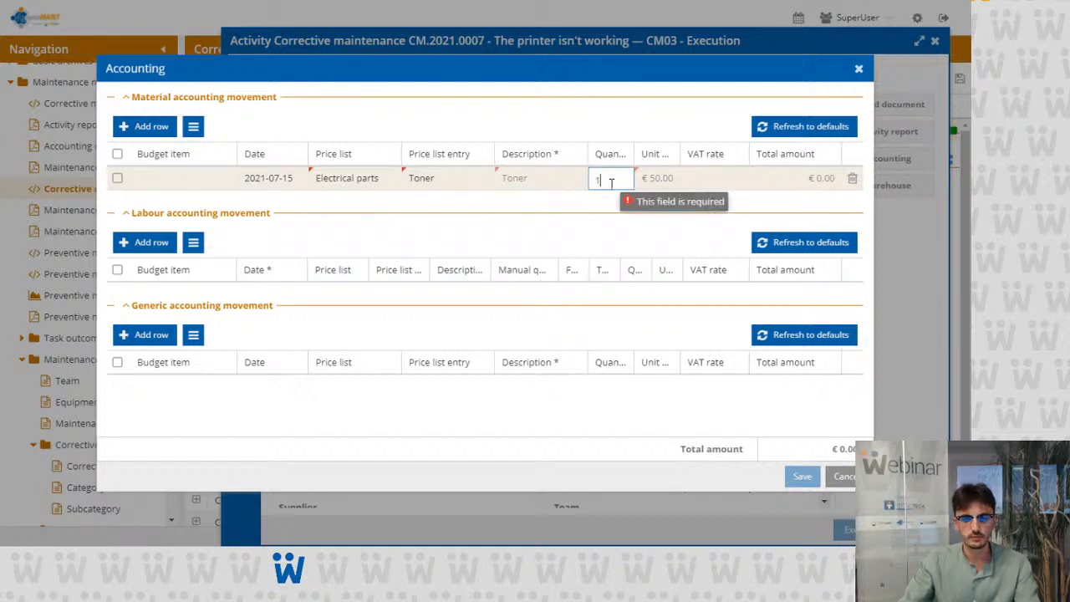
text(1)
click(612, 202)
click(698, 182)
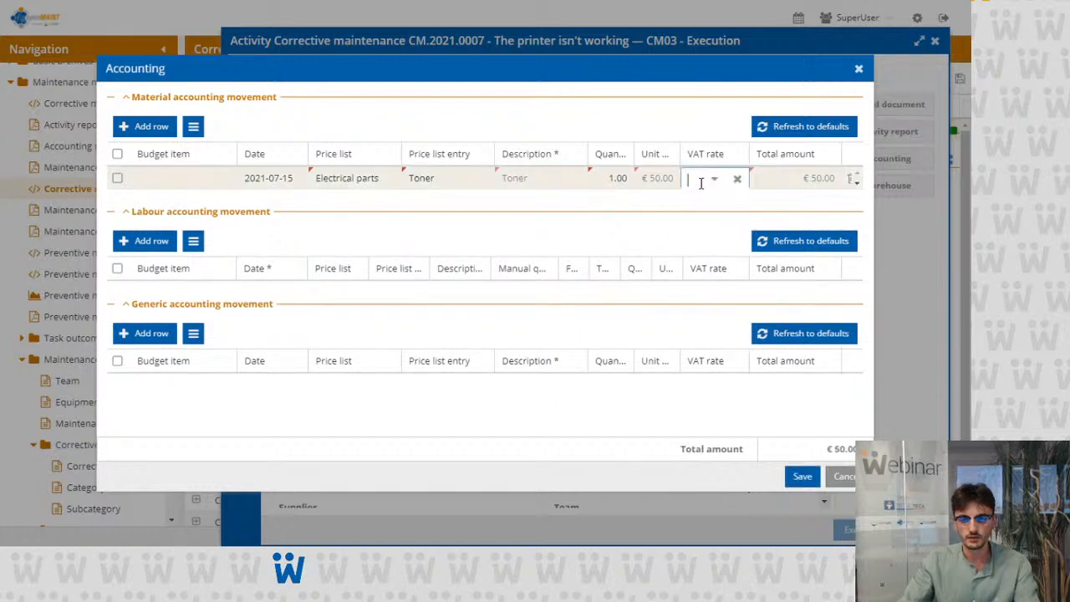
click(711, 182)
click(710, 203)
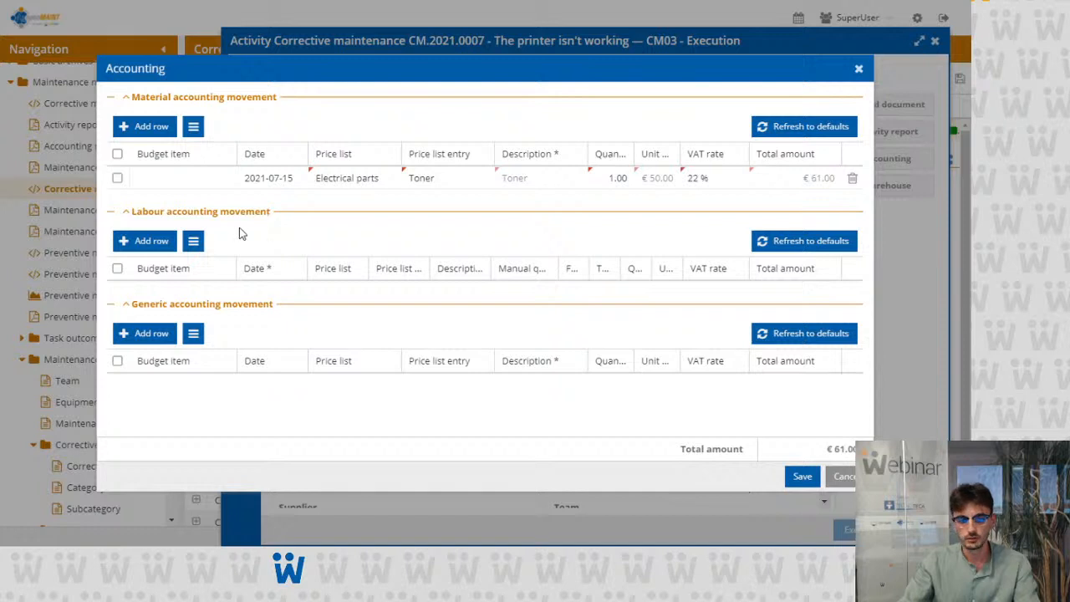
Step: Add a labour accounting movement using the electrician hourly labour cost entry from the electrical price list
click(144, 240)
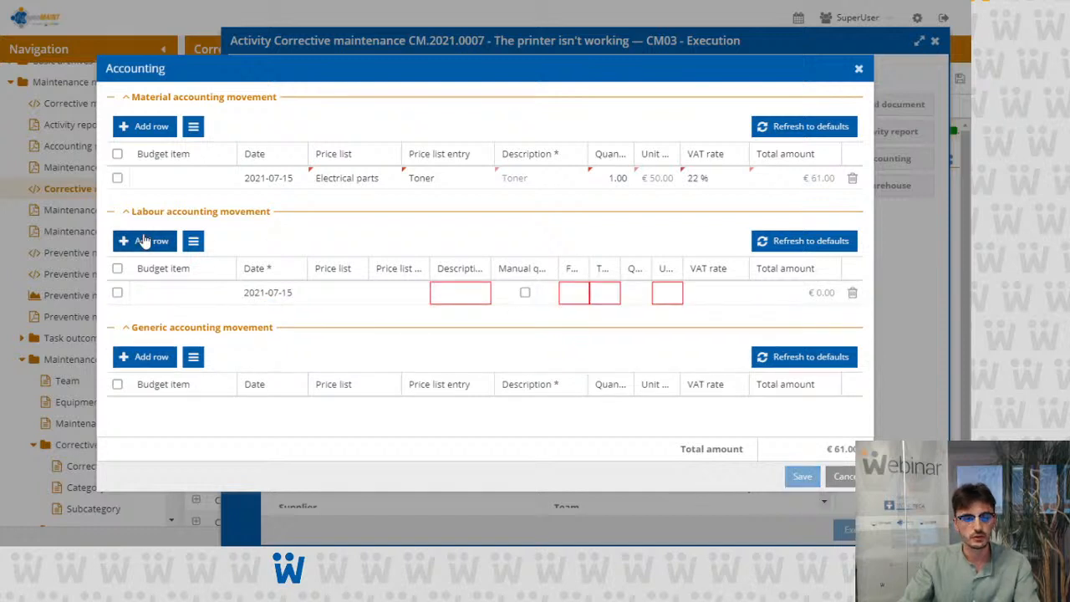
click(330, 293)
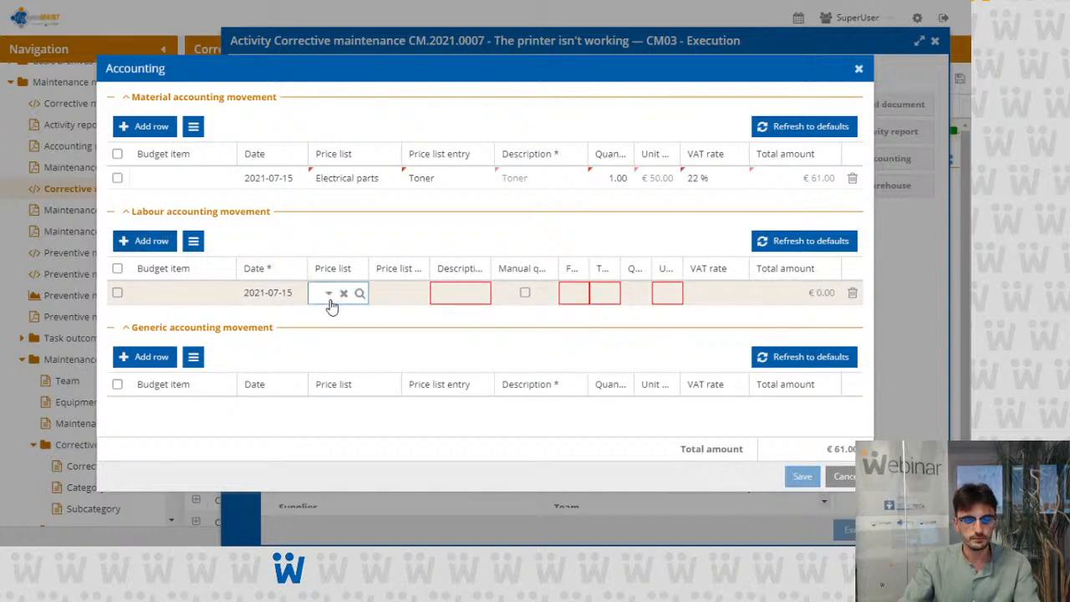
click(328, 294)
click(330, 323)
click(372, 294)
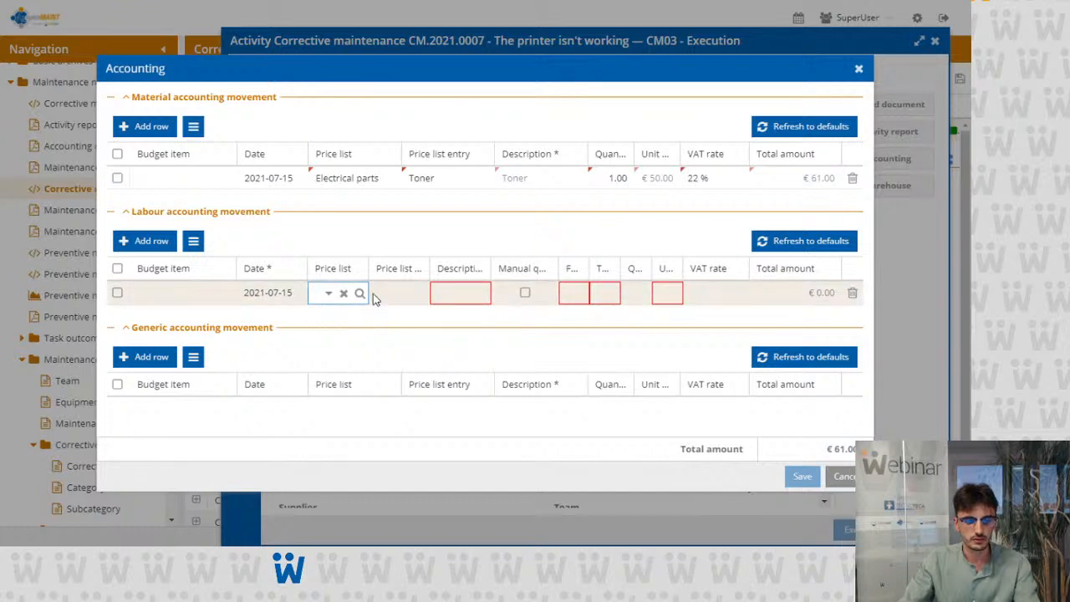
click(390, 293)
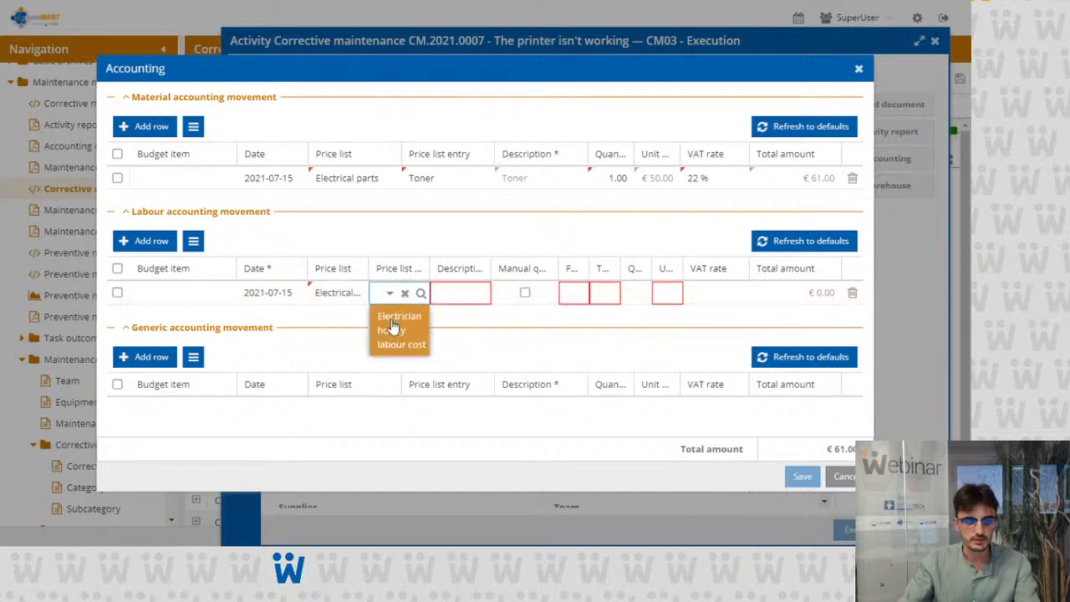
click(393, 326)
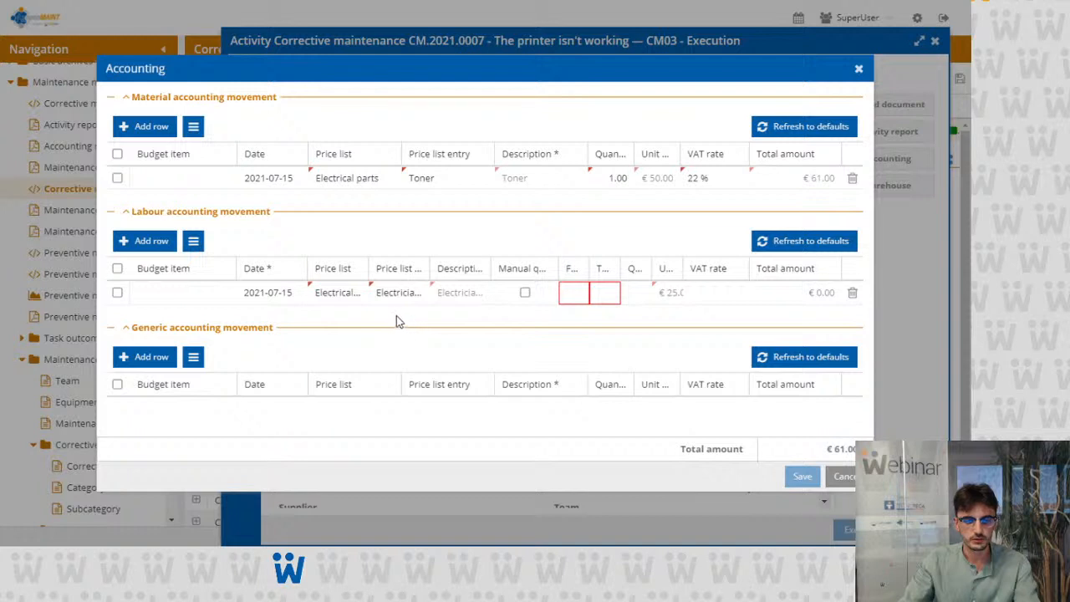
Step: Try a manual quantity of 1 on the labour movement and turn manual quantity back off
click(525, 294)
click(635, 296)
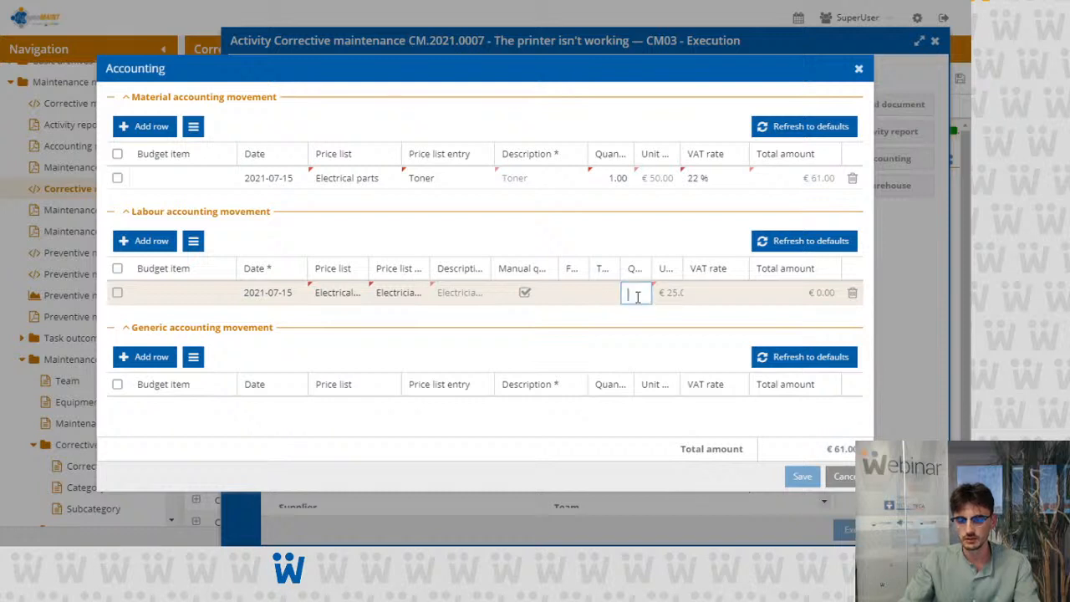
text(1)
click(637, 324)
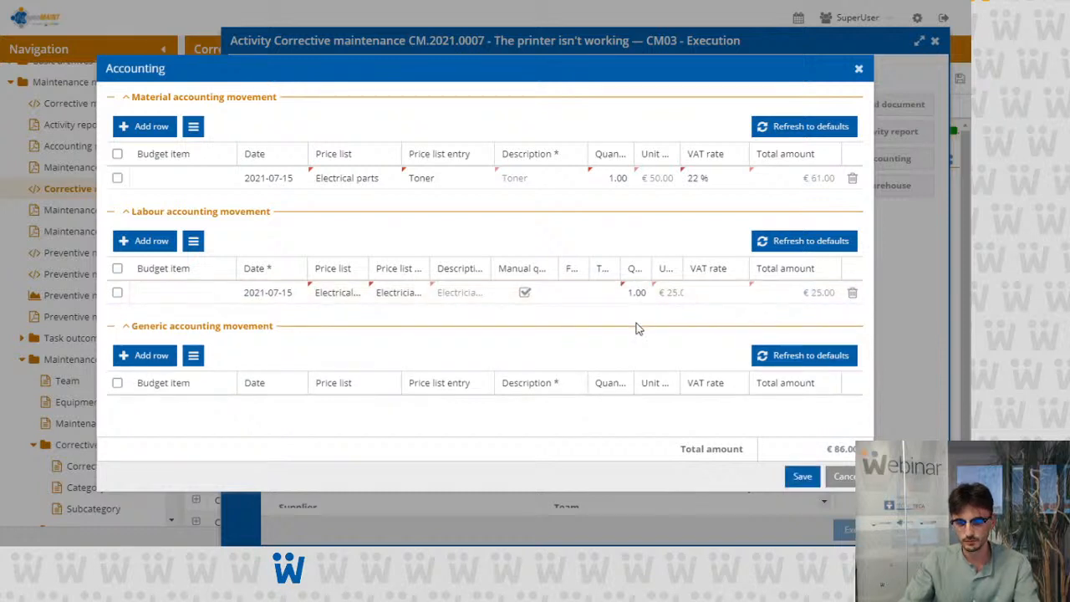
click(525, 295)
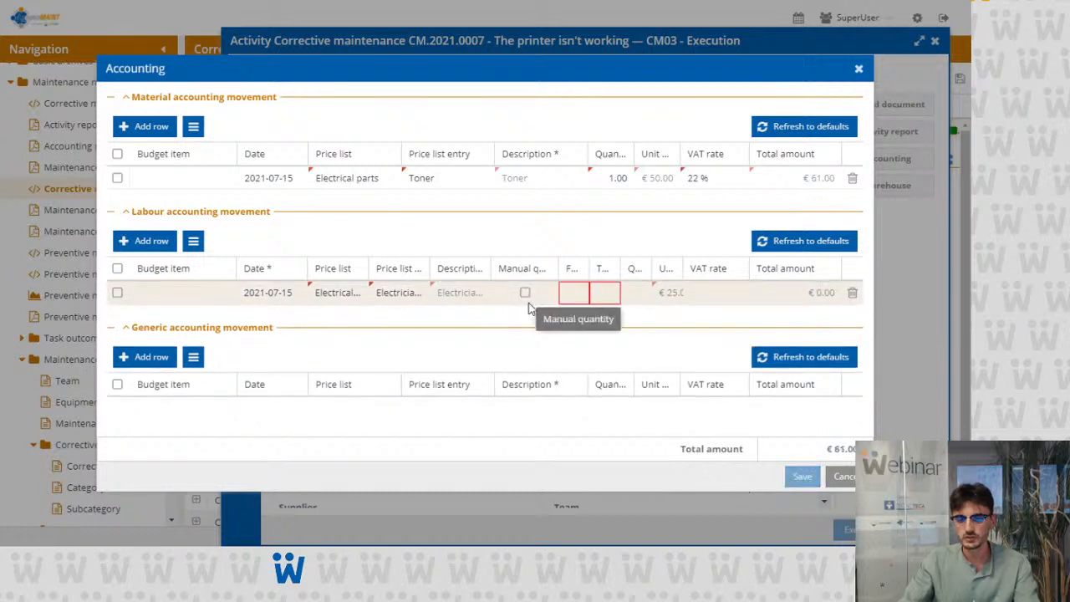
Step: Set the labour movement's working time from 16:00 to 17:00
click(574, 293)
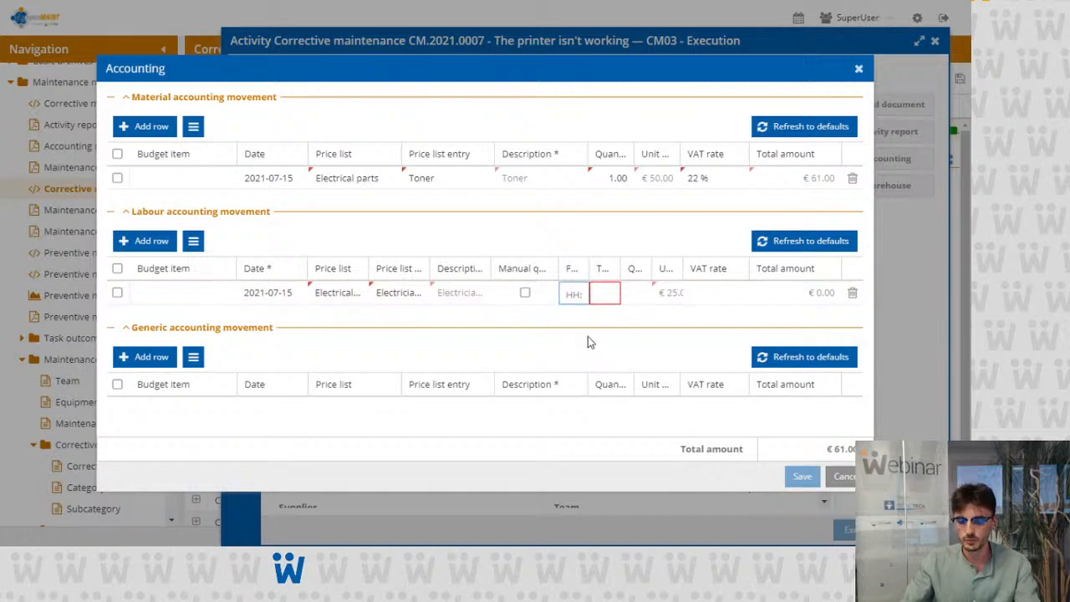
text(16)
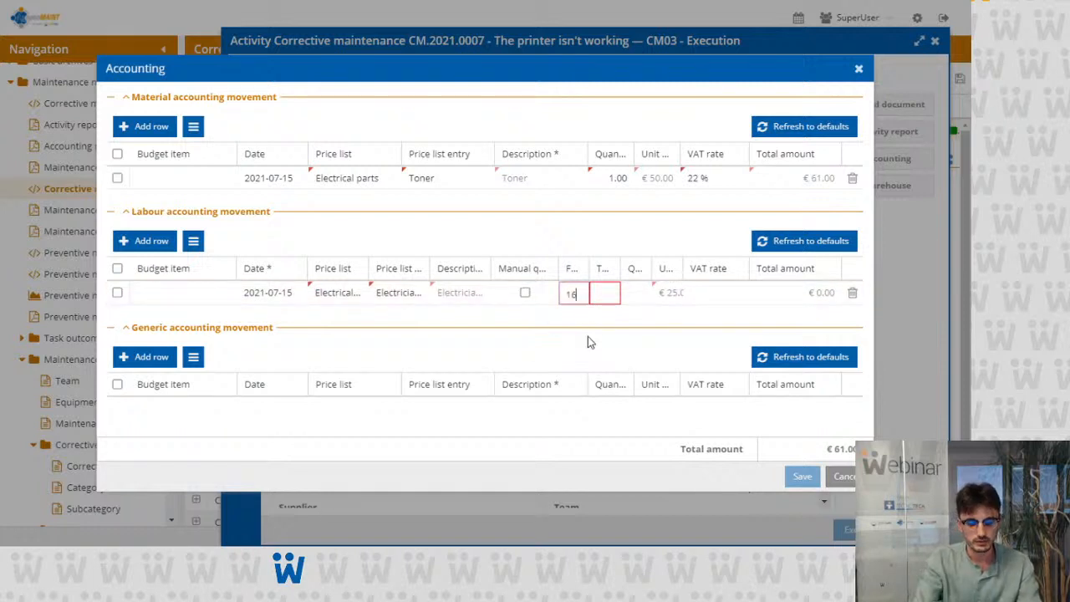
text(:00)
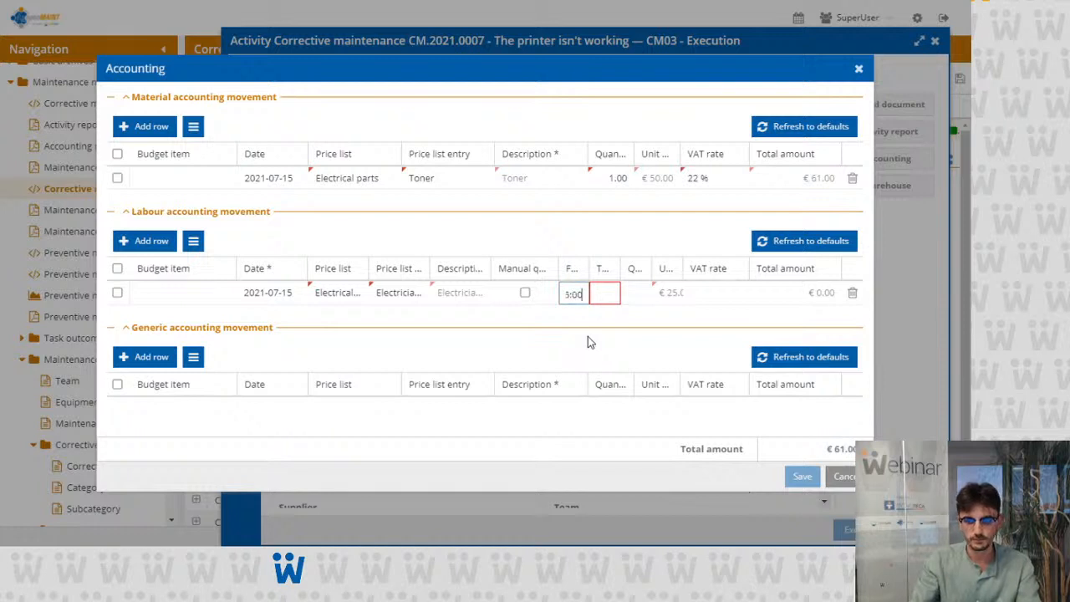
key(Tab)
text(17)
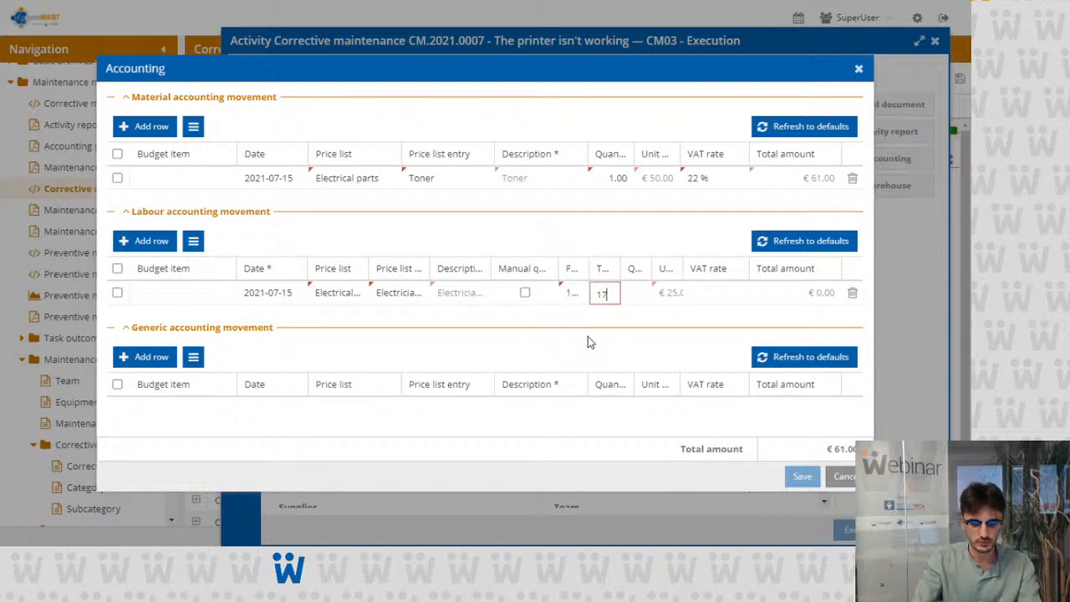
text(:00)
click(603, 310)
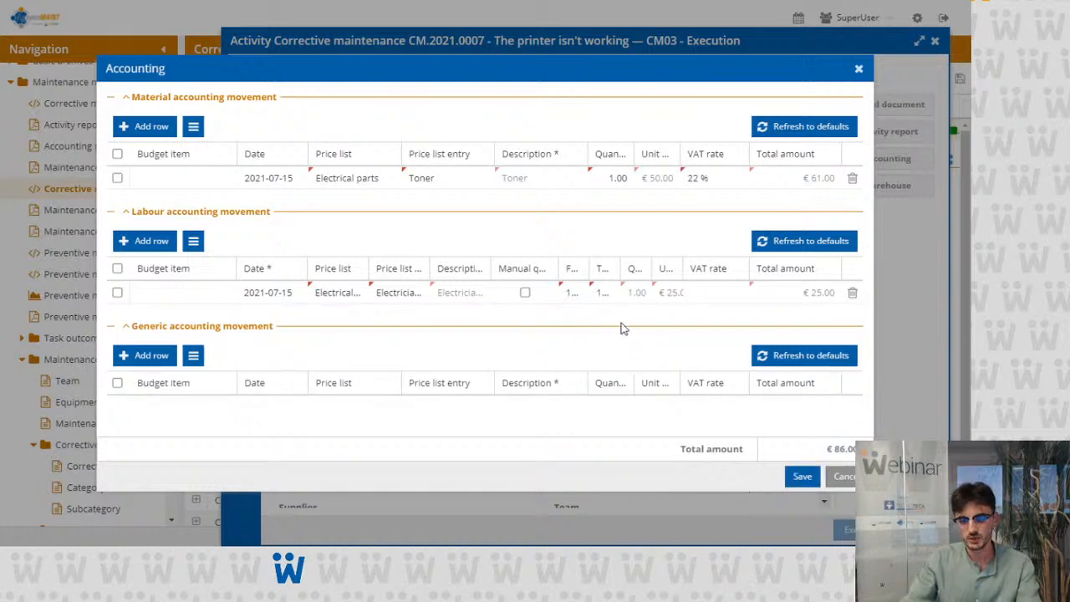
Step: Set the labour movement's VAT rate to 22 % and save the accounting movements
click(702, 301)
click(711, 300)
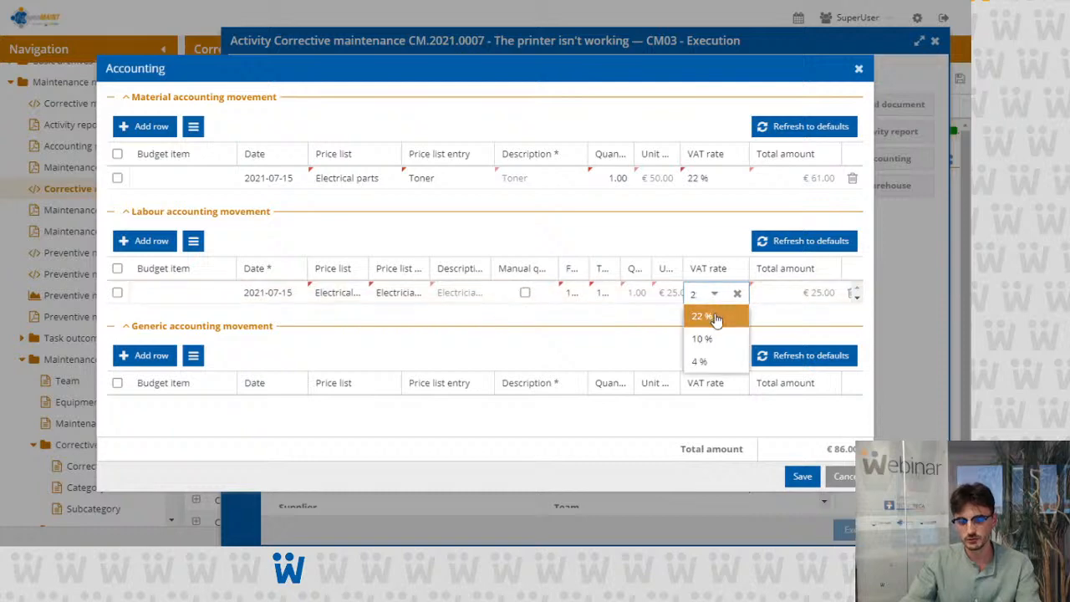
click(715, 319)
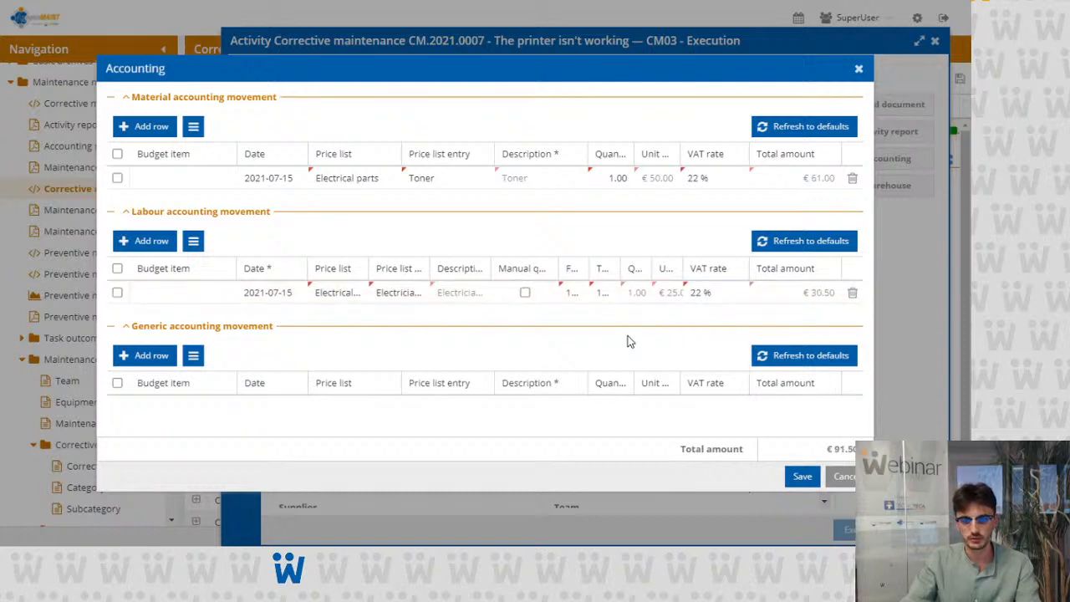
click(800, 475)
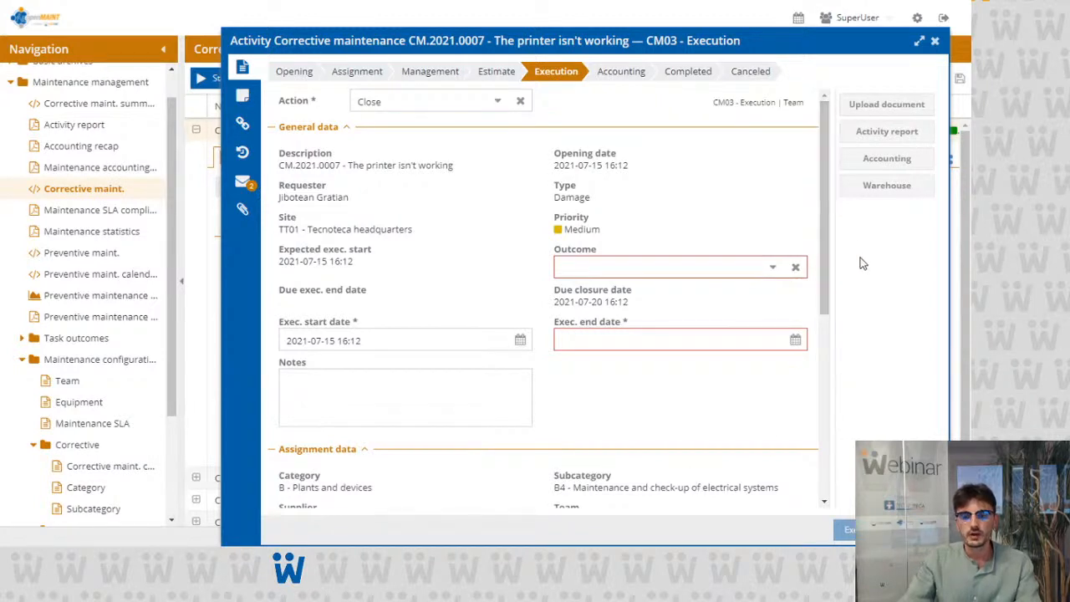
Step: Check the warehouse stock of the DUST MASK consumable at the source CH01 - Chalman House
click(870, 192)
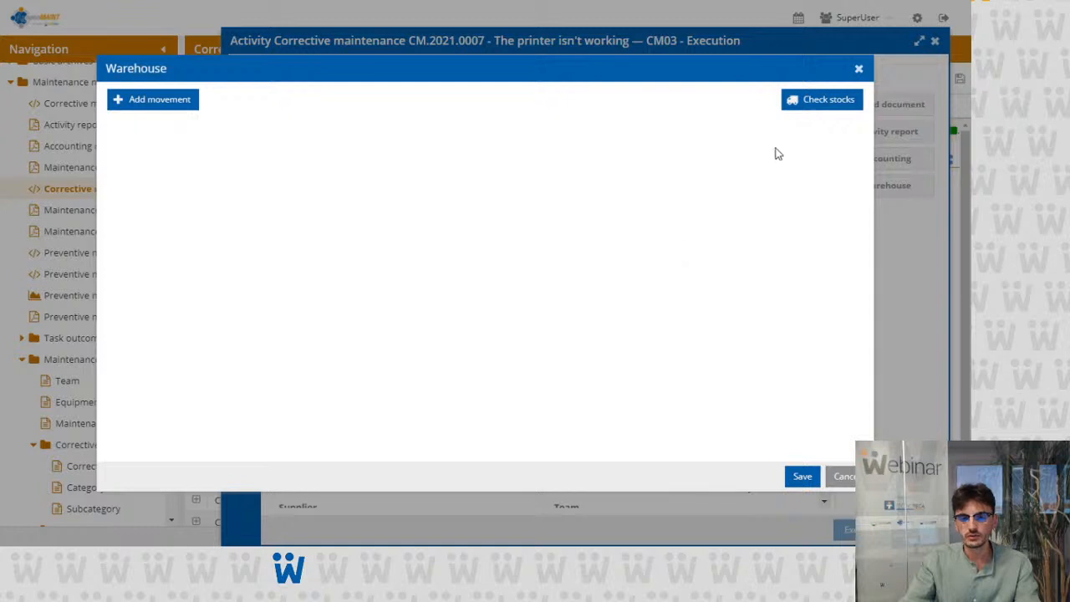
click(814, 107)
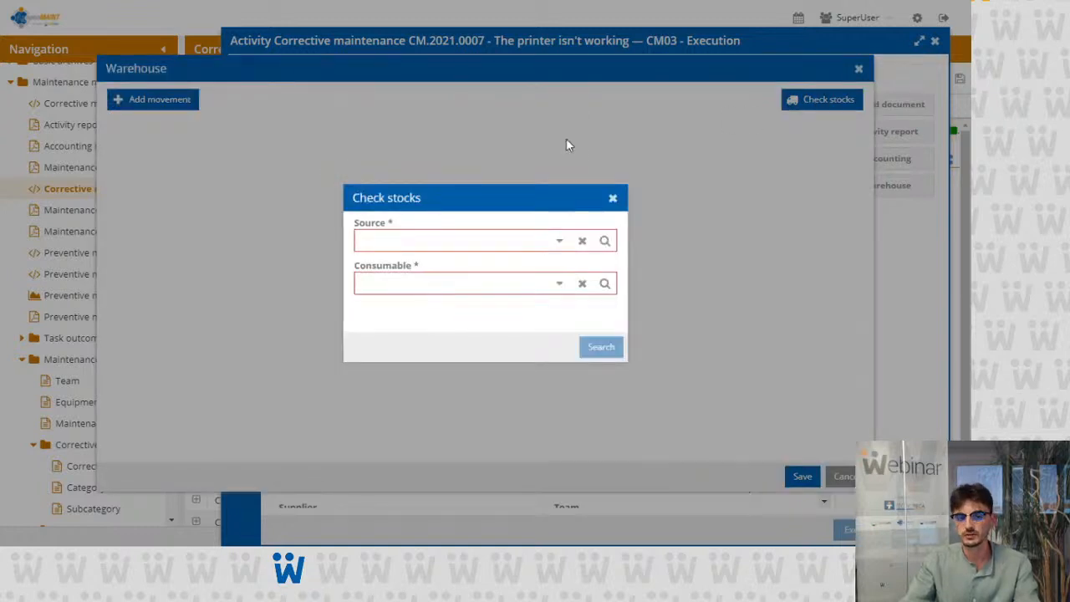
click(561, 241)
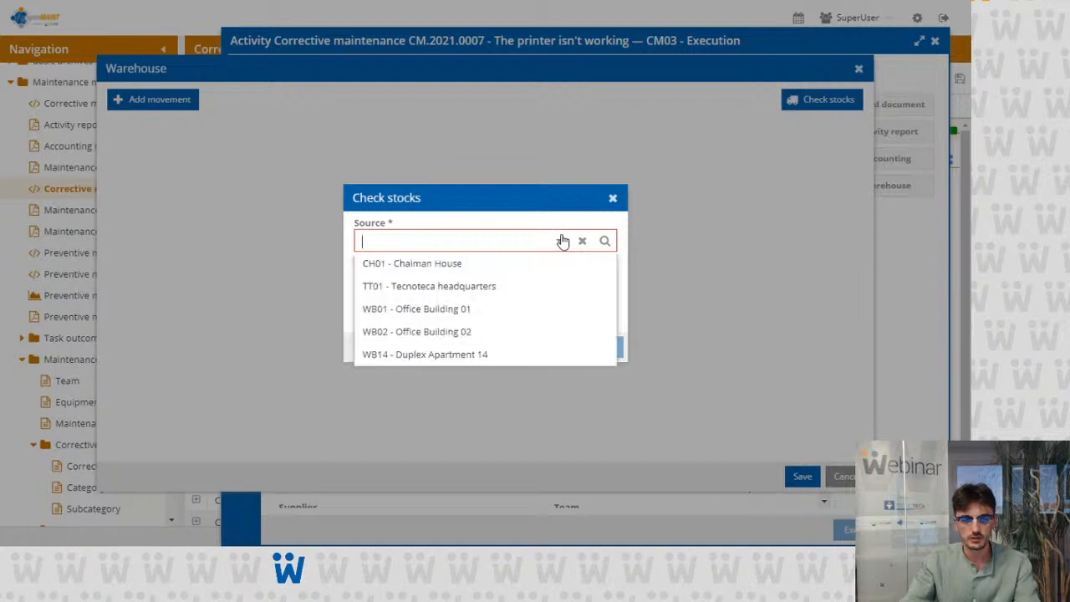
click(506, 262)
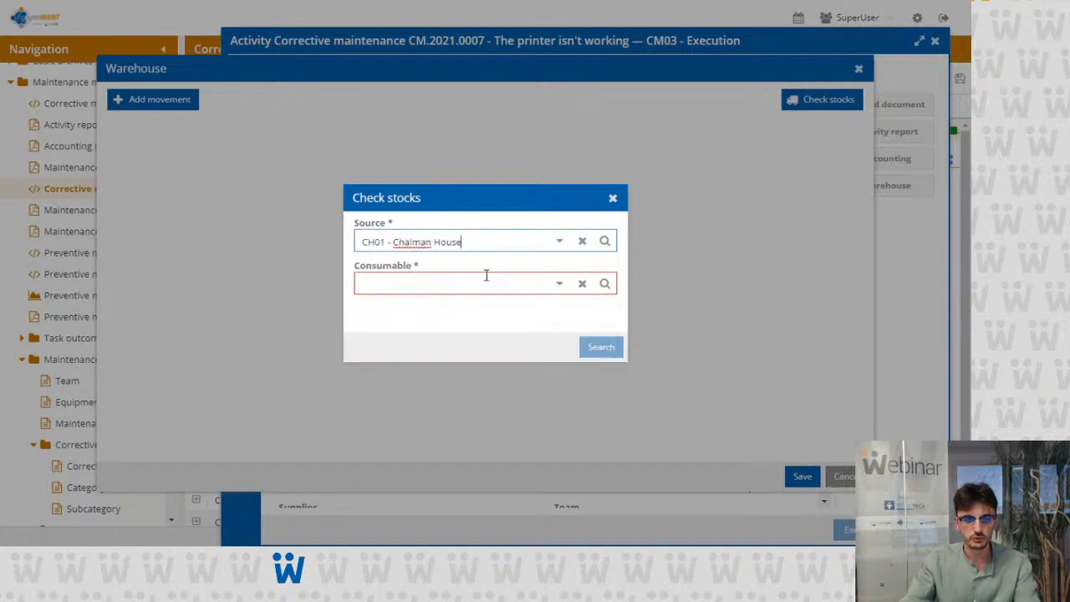
click(555, 285)
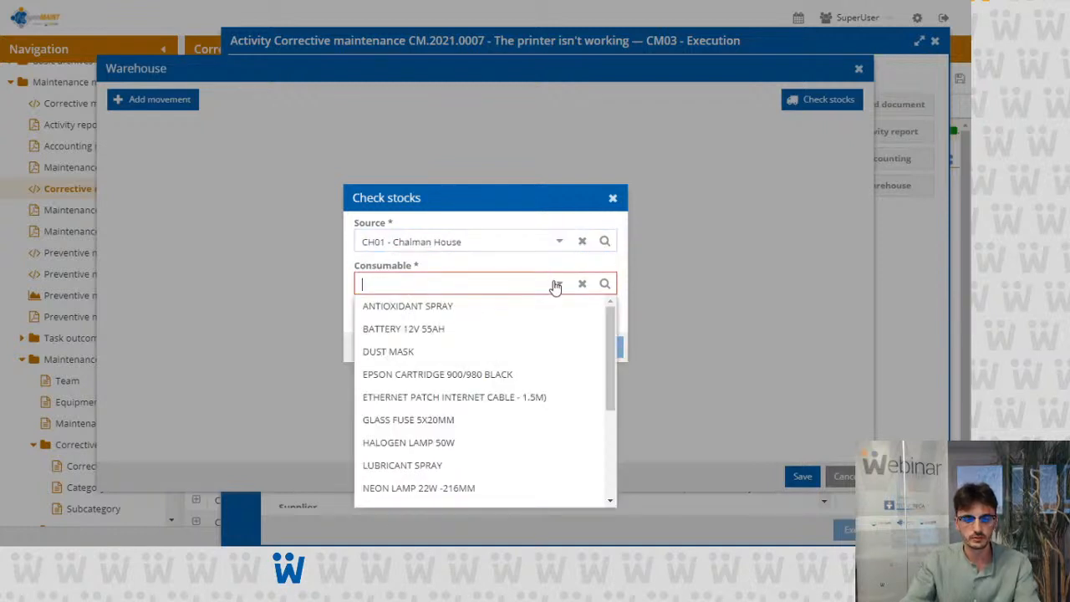
click(475, 350)
click(582, 349)
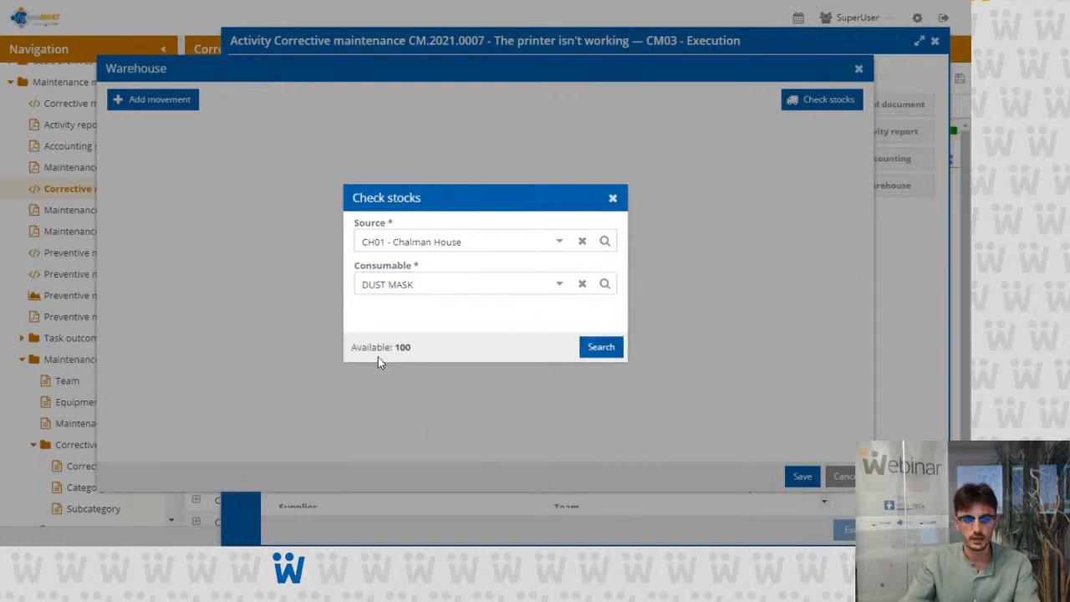
click(612, 198)
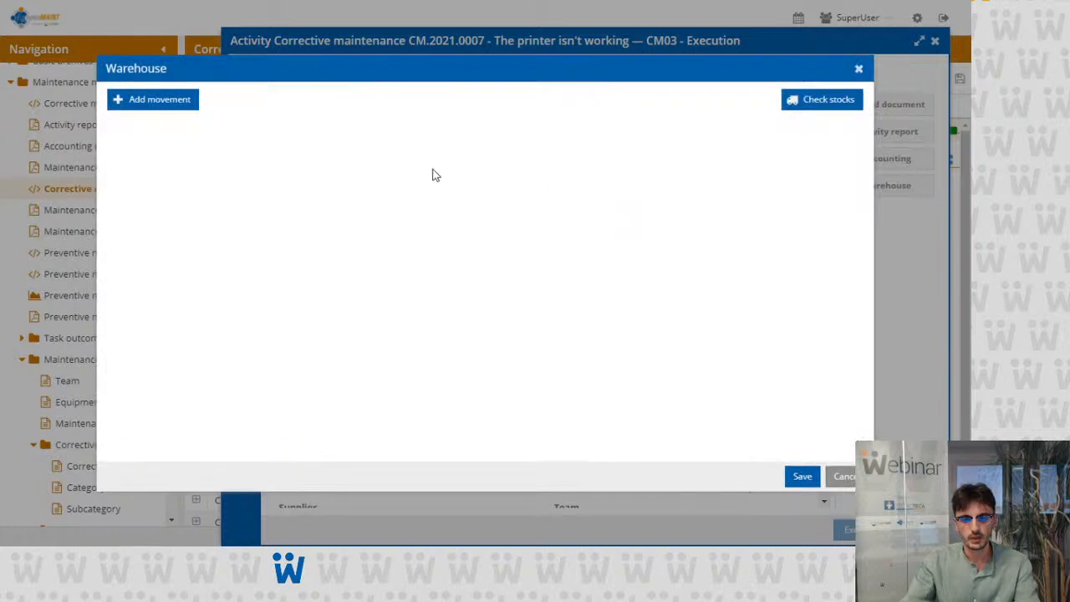
Step: Add a warehouse movement to the request with CH01 - Chalman House as its source
click(180, 109)
click(595, 284)
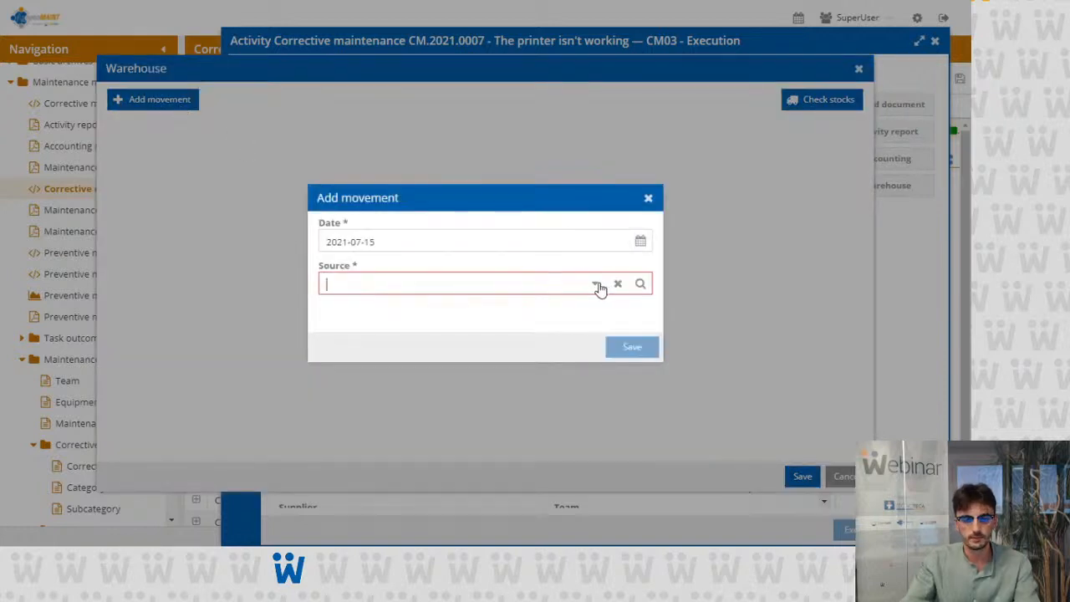
click(564, 307)
drag(327, 241, 384, 242)
click(377, 241)
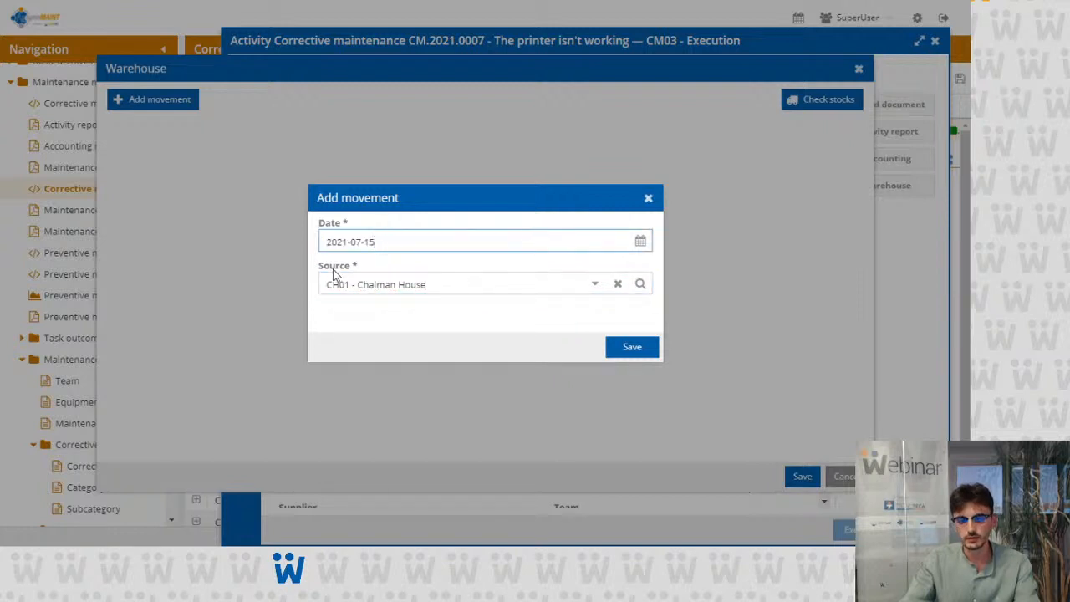
click(627, 353)
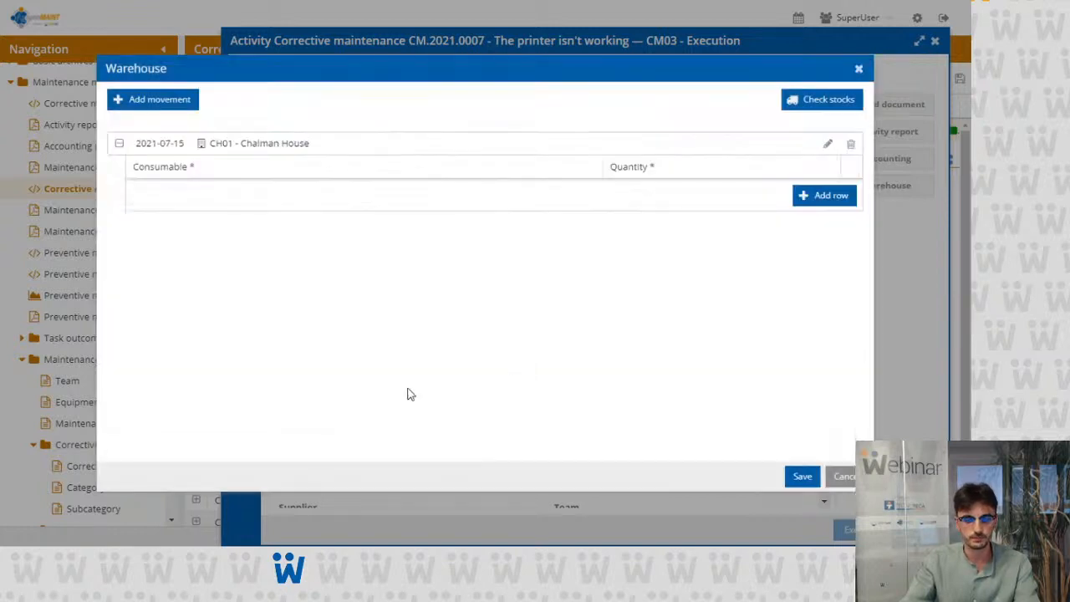
Step: Add the DUST MASK consumable with quantity 1 to the warehouse movement and save the warehouse data
click(807, 205)
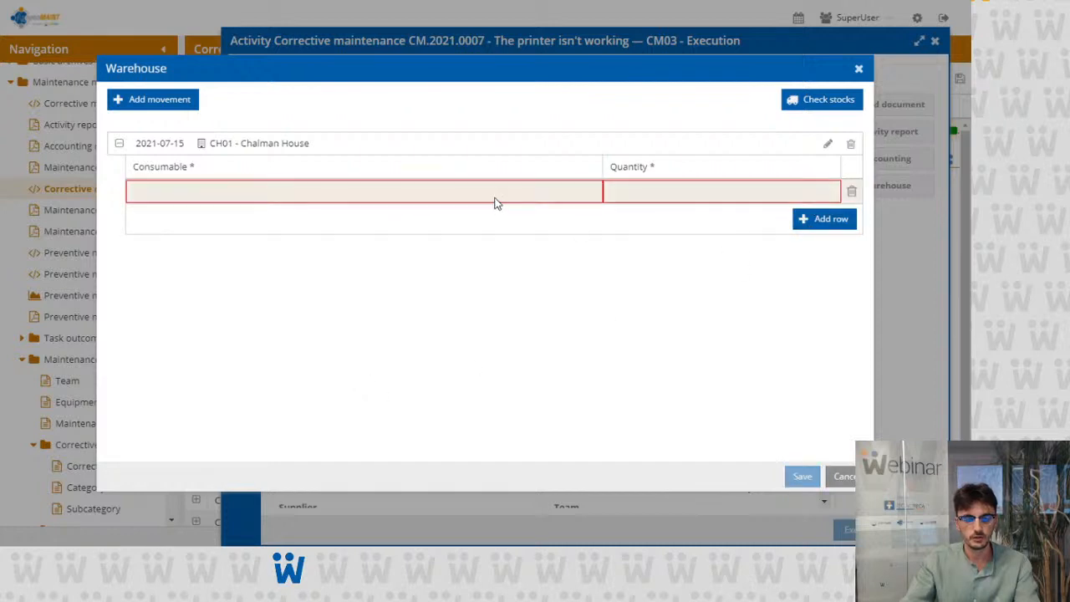
click(542, 198)
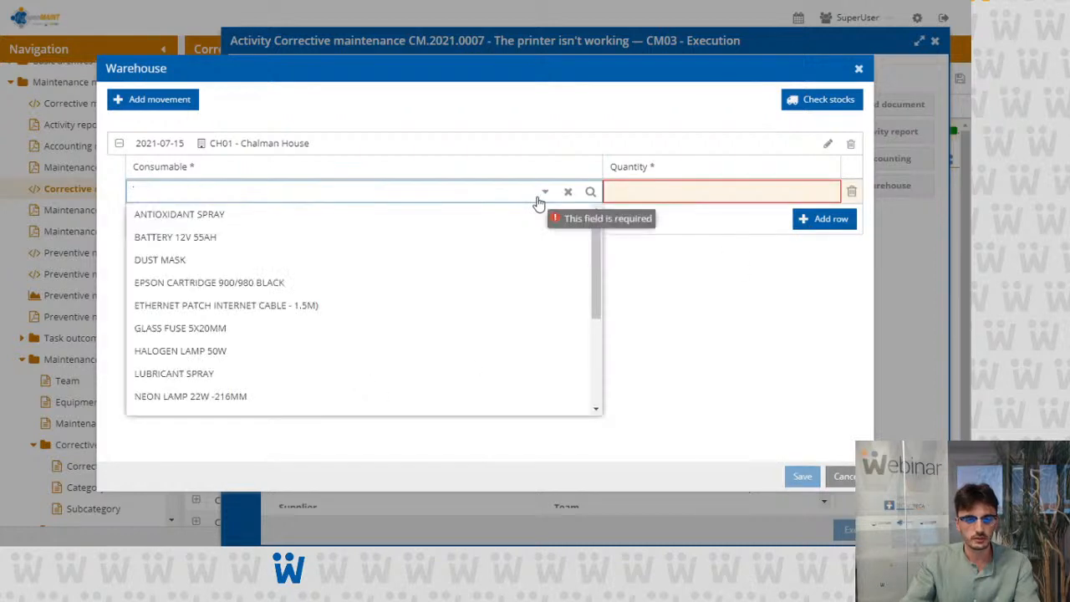
click(286, 260)
click(688, 193)
text(1)
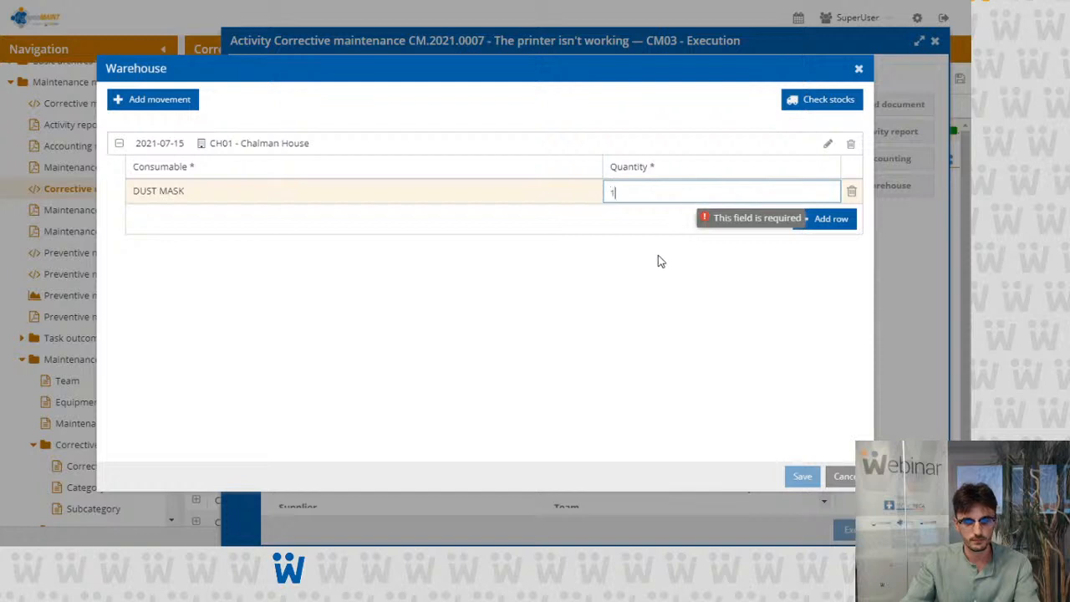
click(659, 258)
click(801, 476)
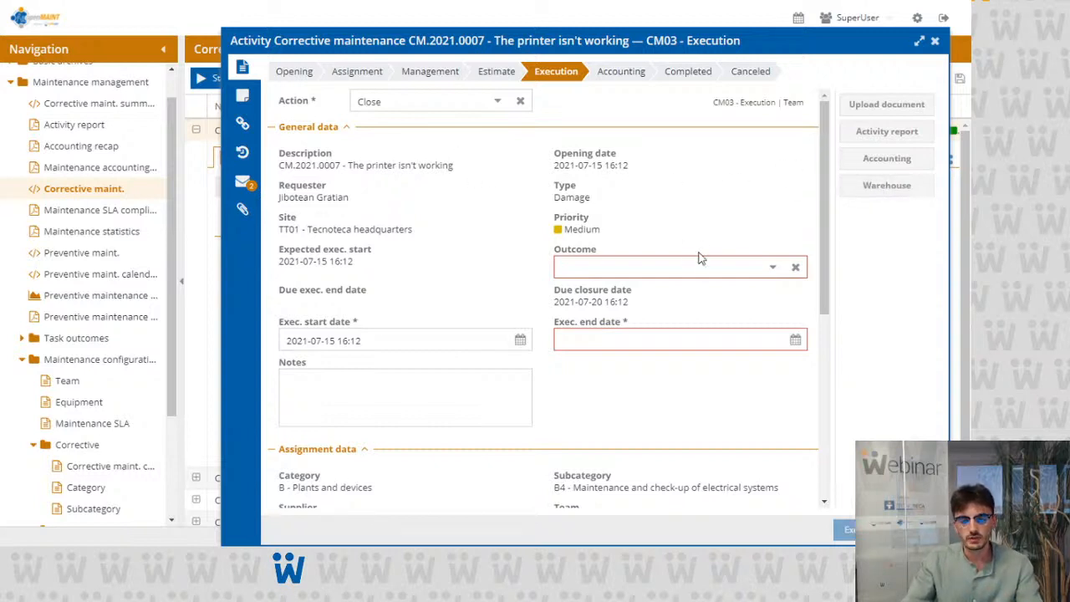
click(772, 271)
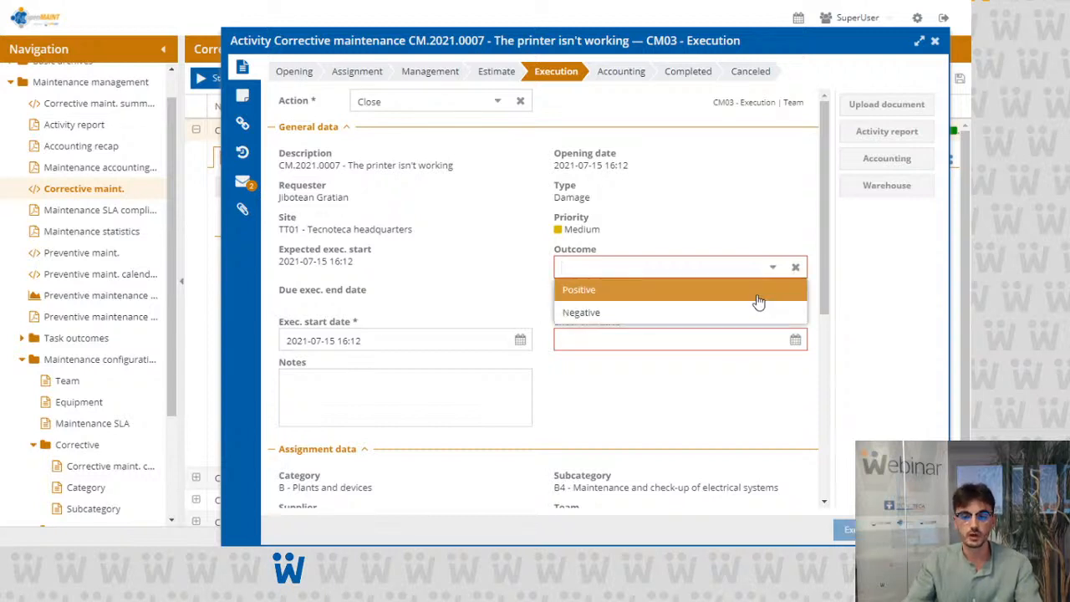
click(758, 299)
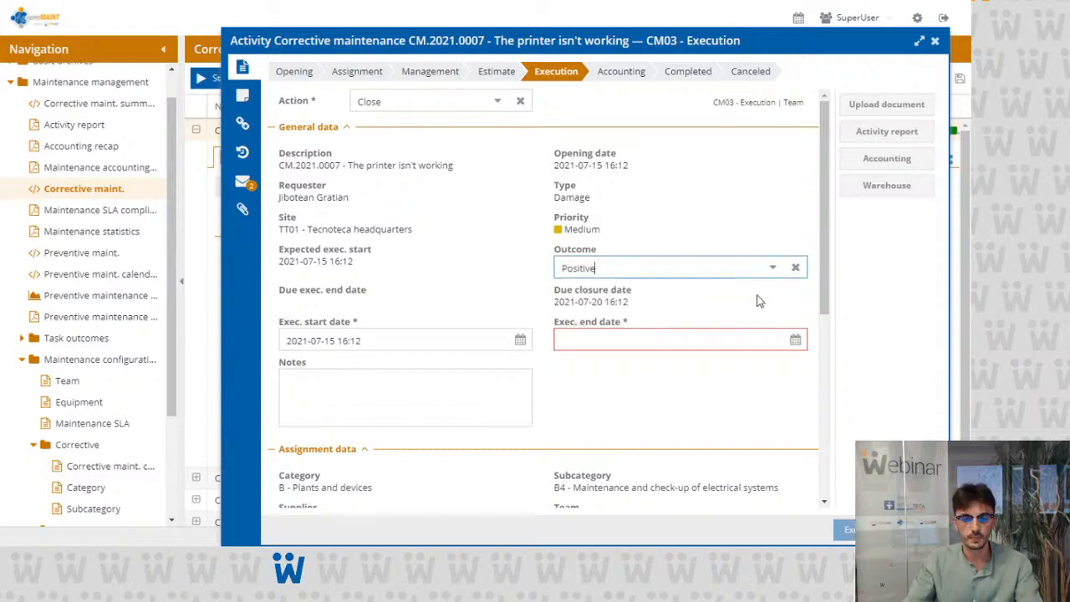
click(795, 339)
click(663, 310)
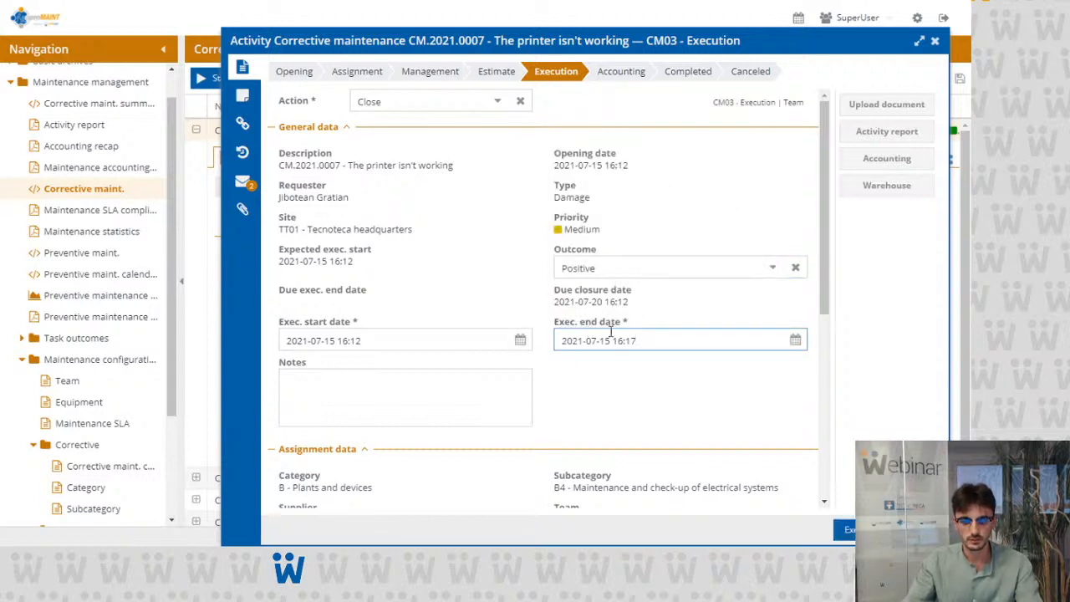
Step: Enter the execution note "the problem has been fixed." for the printer request
click(494, 389)
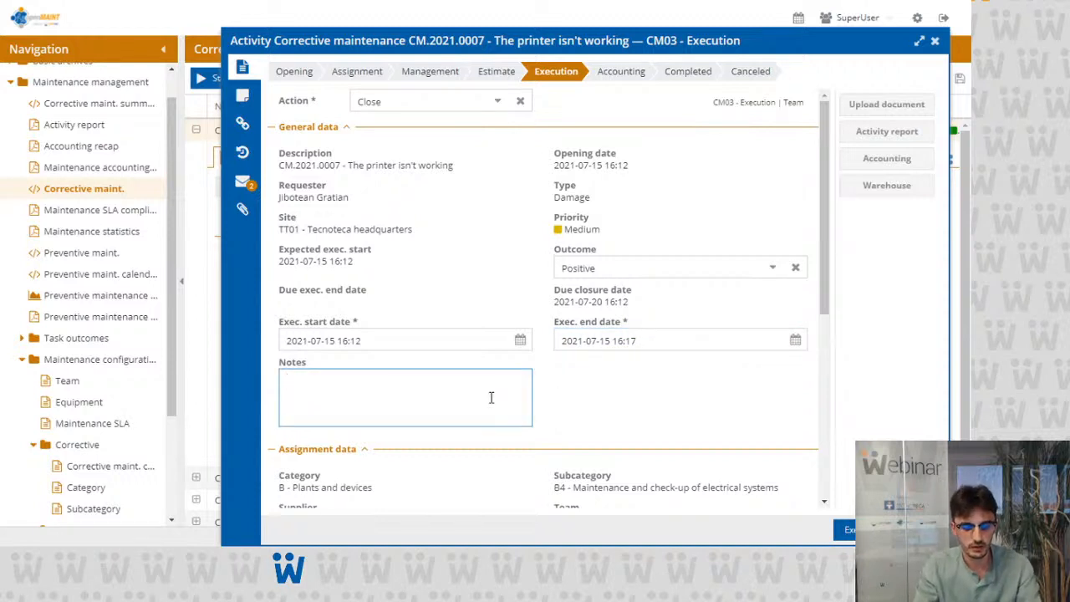
text(the problem a)
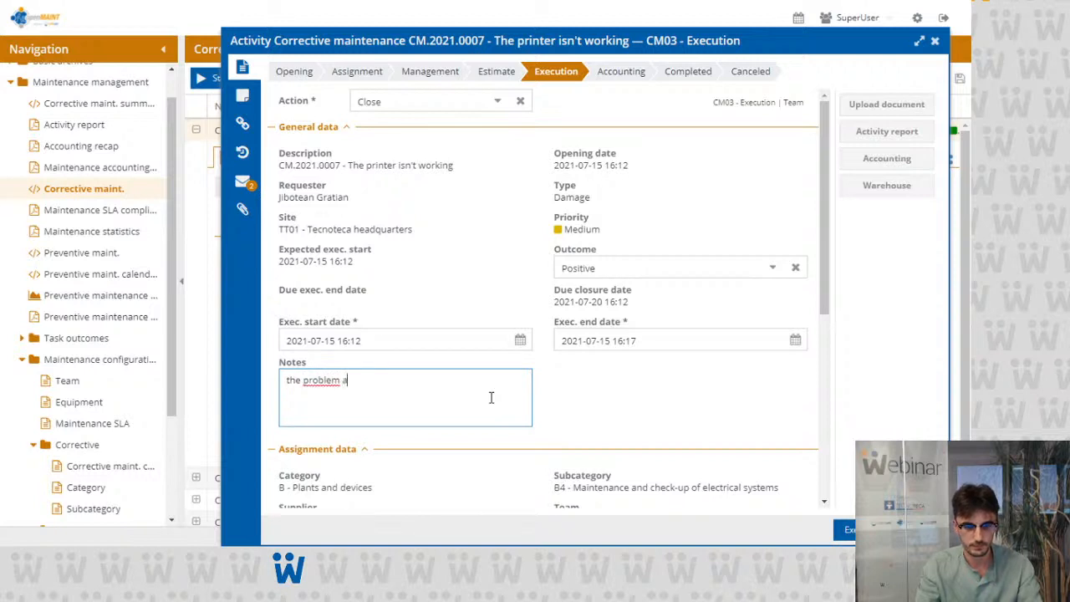
key(BackSpace)
text(has bee)
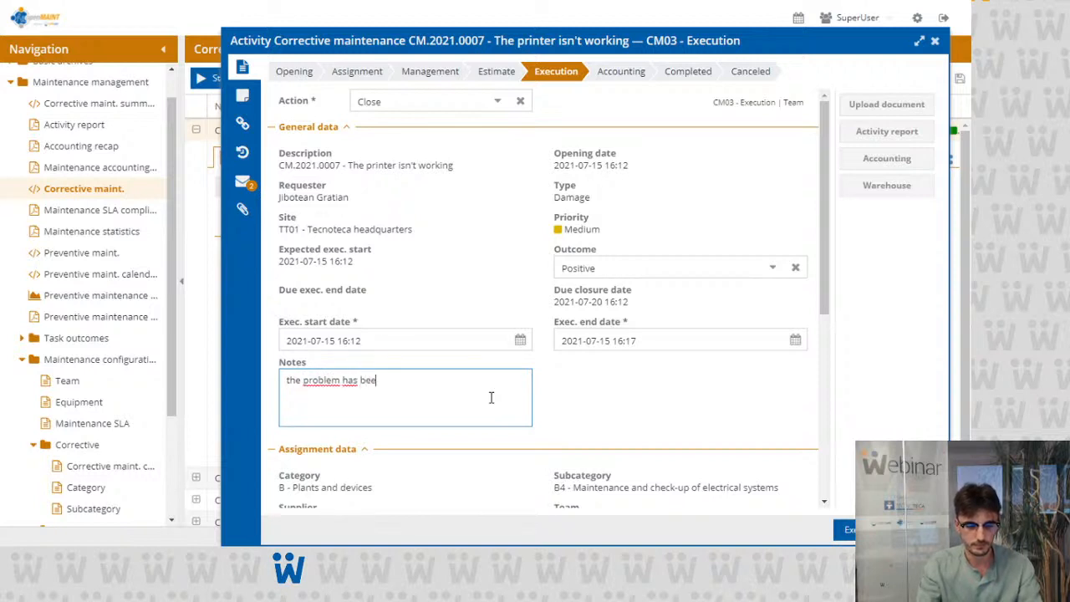
text(n fixed.)
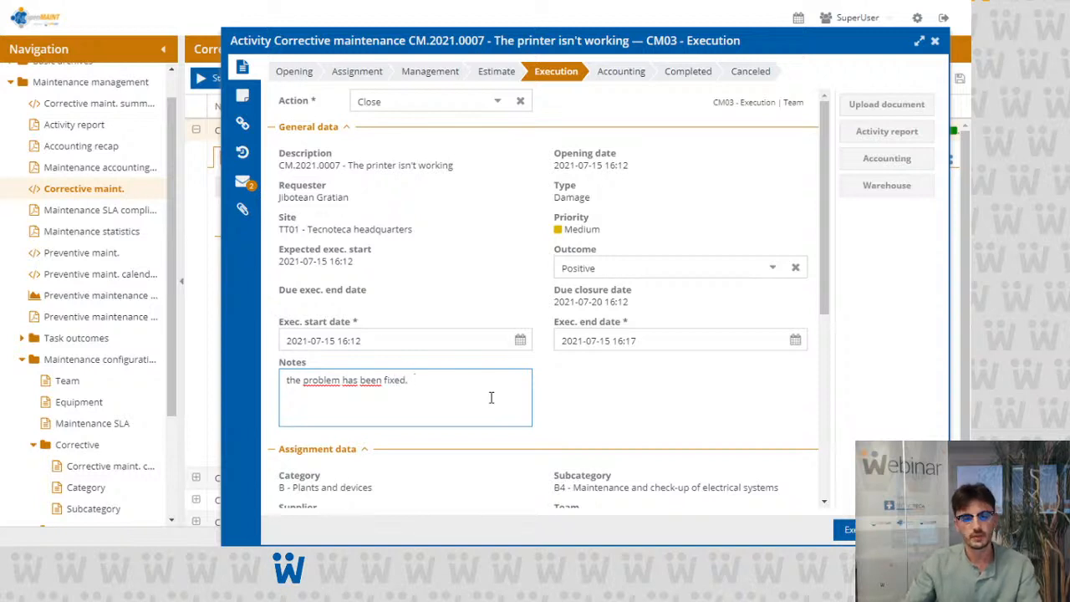
Step: Review the outgoing assignment e-mail for the request, including its message and attachment
click(244, 184)
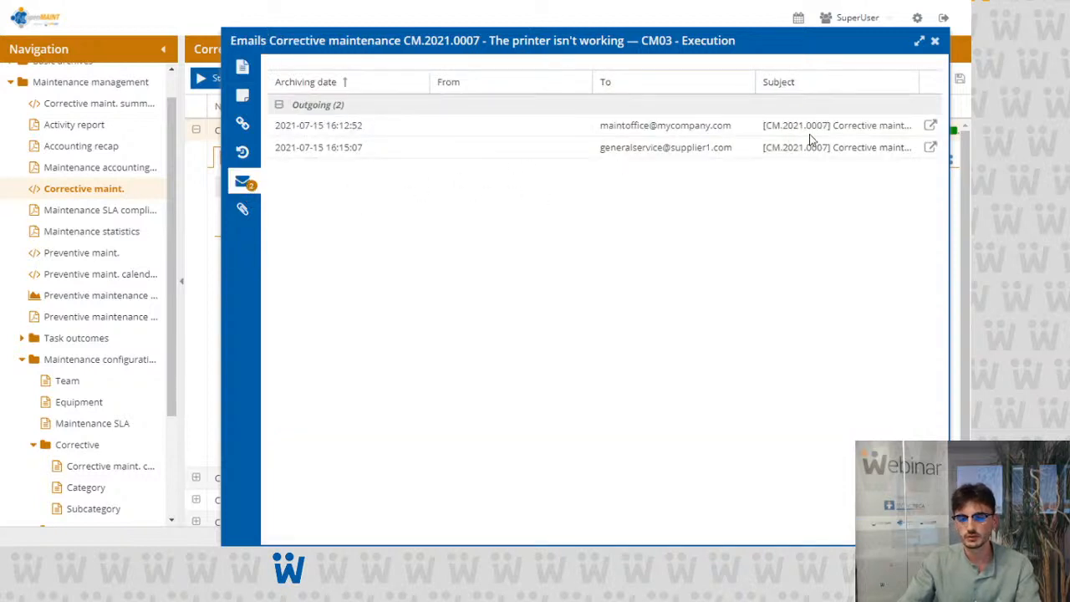
click(931, 148)
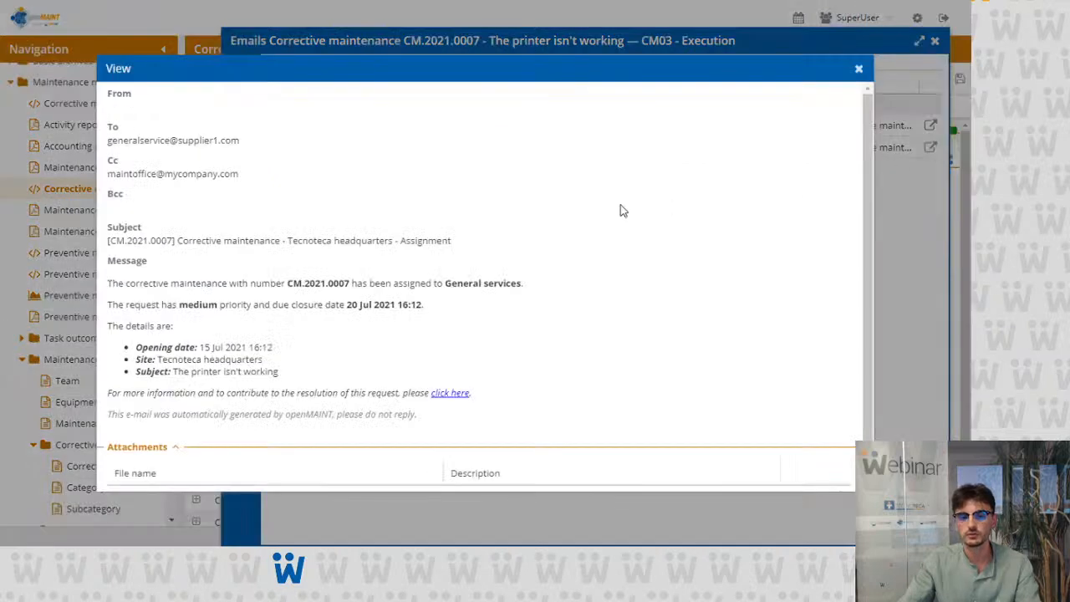
scroll(607, 210, down, 1)
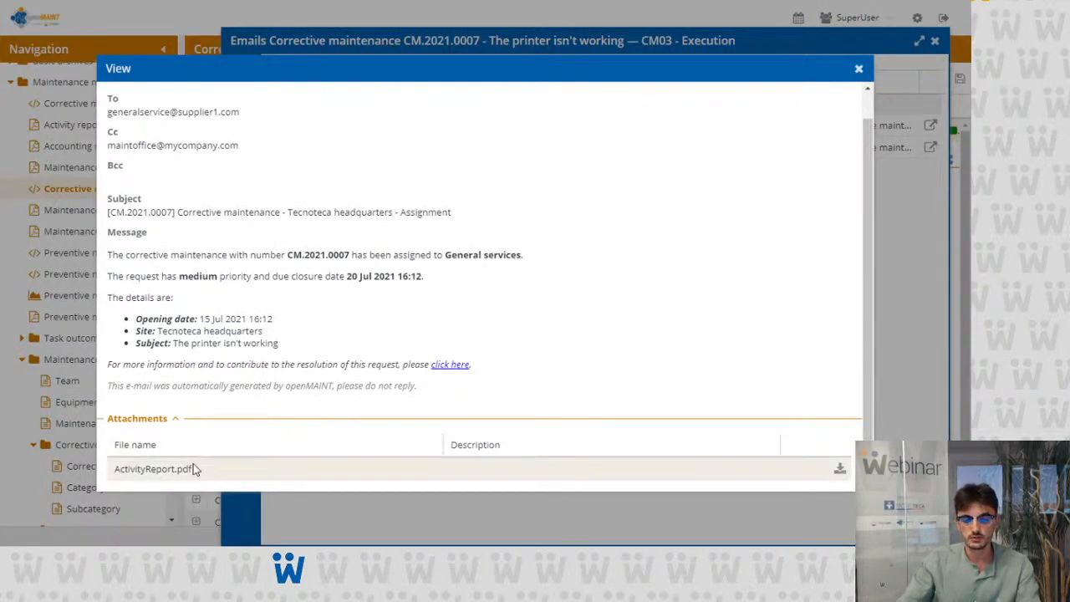
scroll(437, 460, up, 1)
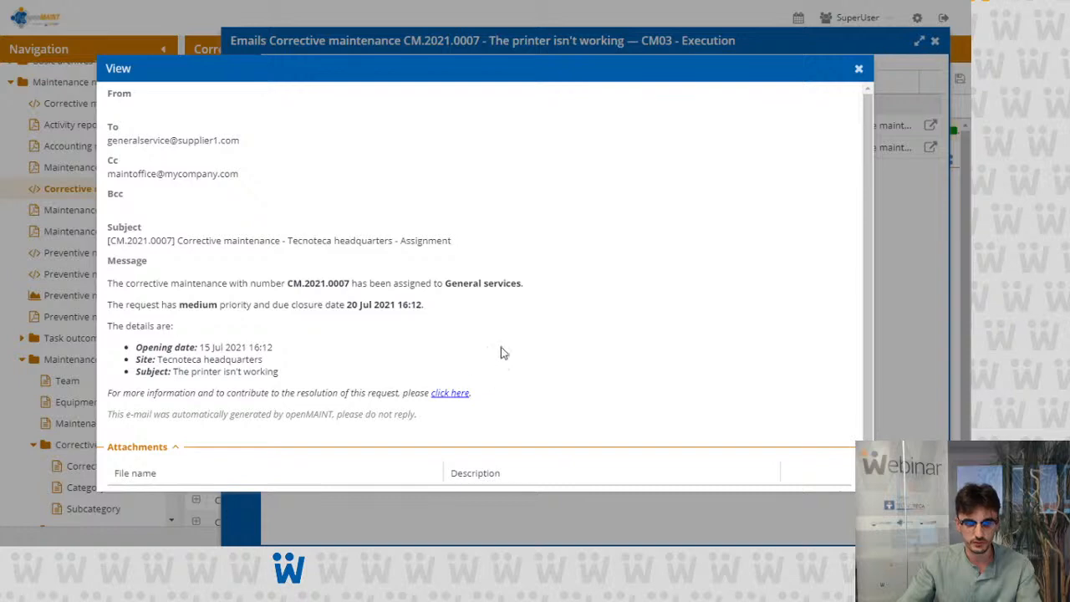
click(861, 73)
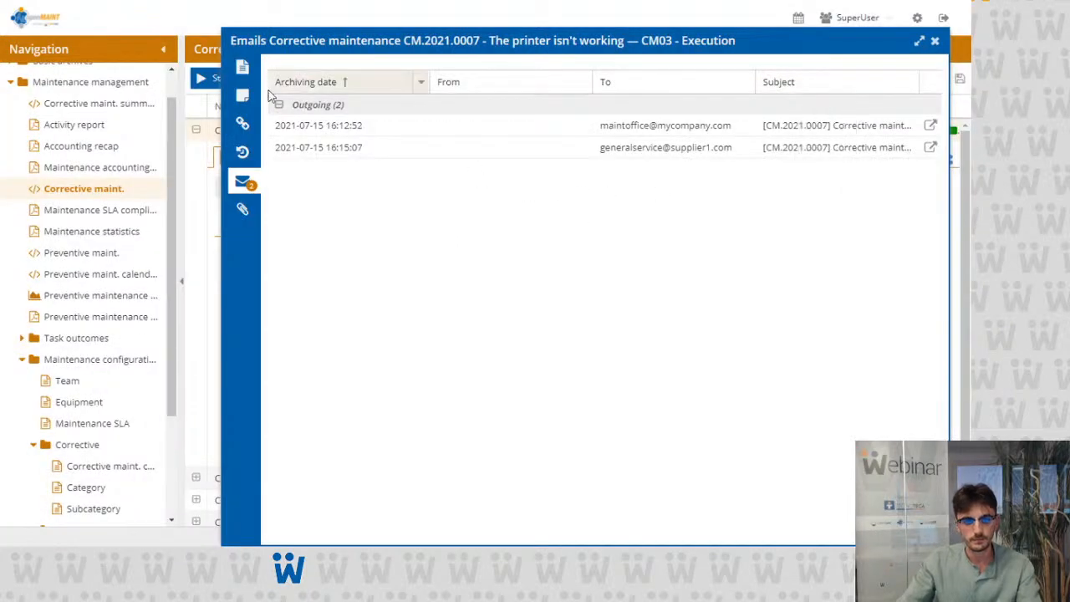
Step: Return to the request's activity data, review it and execute the Close action for the execution stage
click(243, 68)
scroll(748, 311, down, 3)
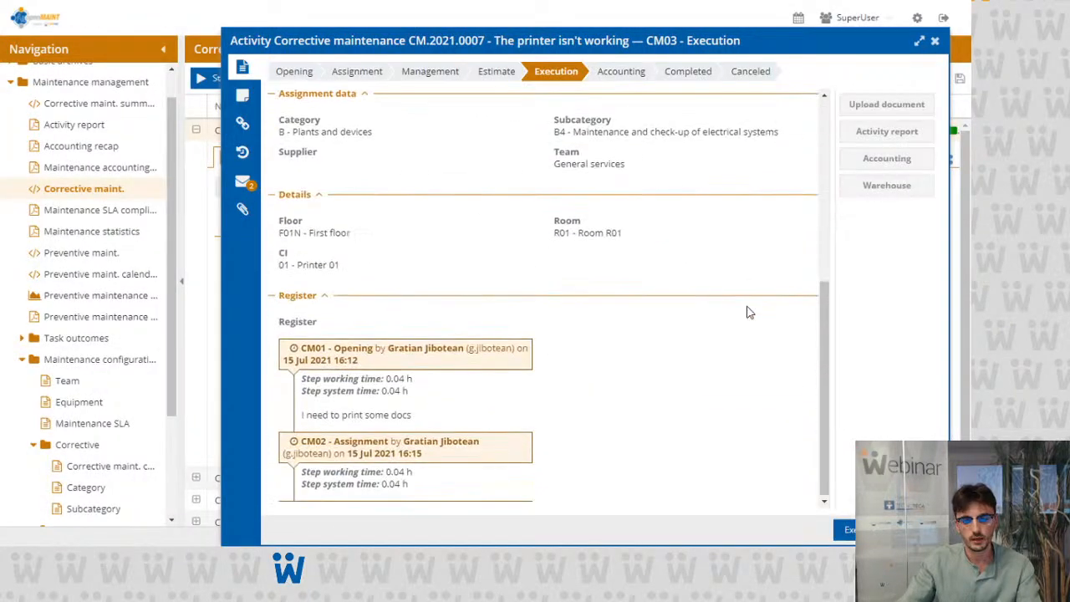
scroll(748, 311, up, 3)
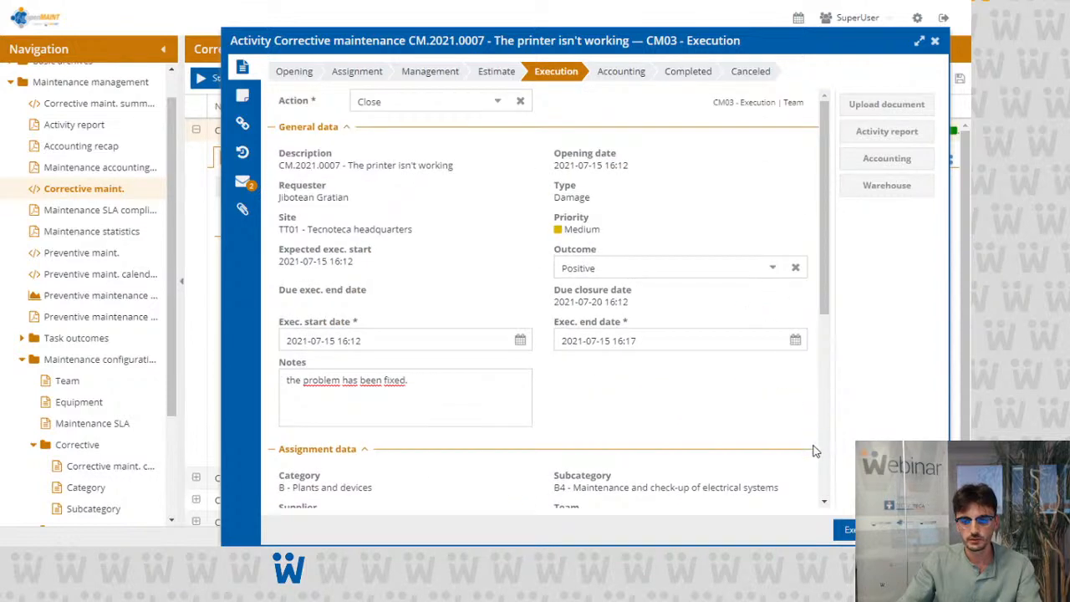
click(846, 530)
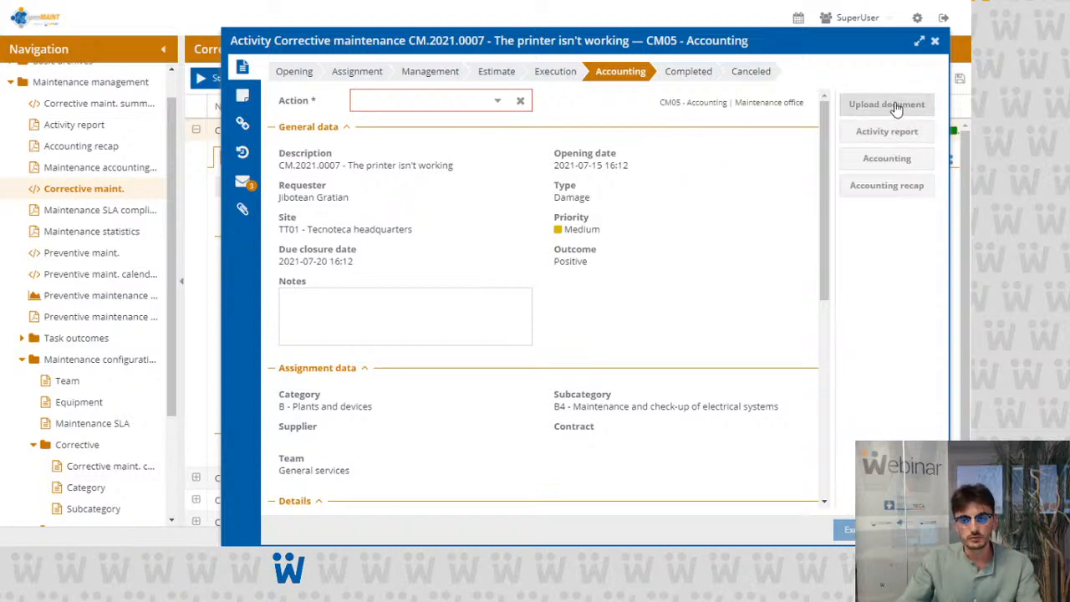
Step: Set the VAT rate of the labour accounting movement to 10 % and save the accounting data, leaving no extra material row
click(874, 164)
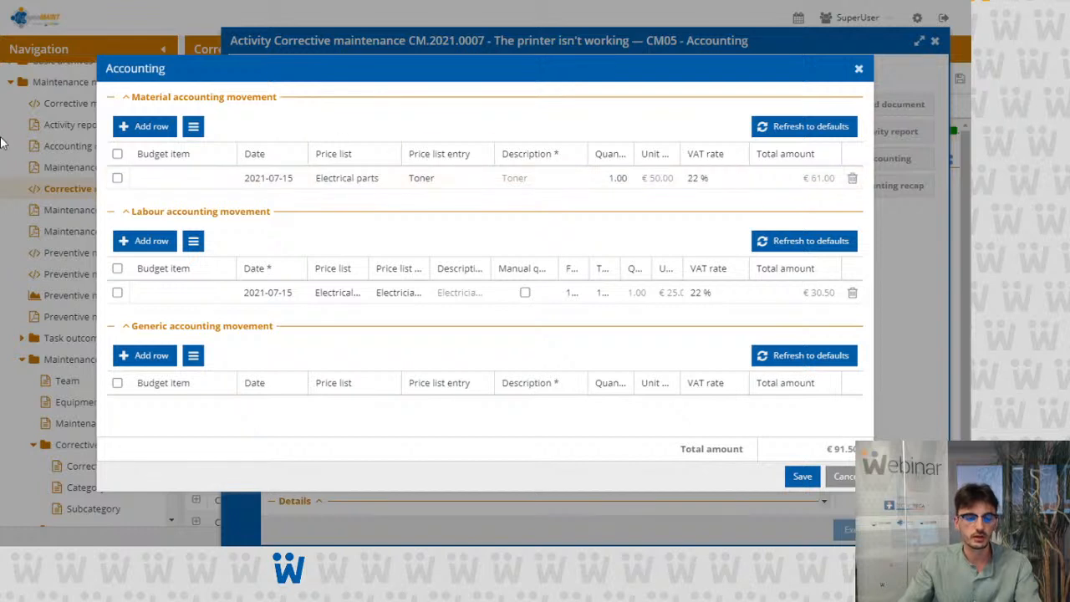
click(147, 127)
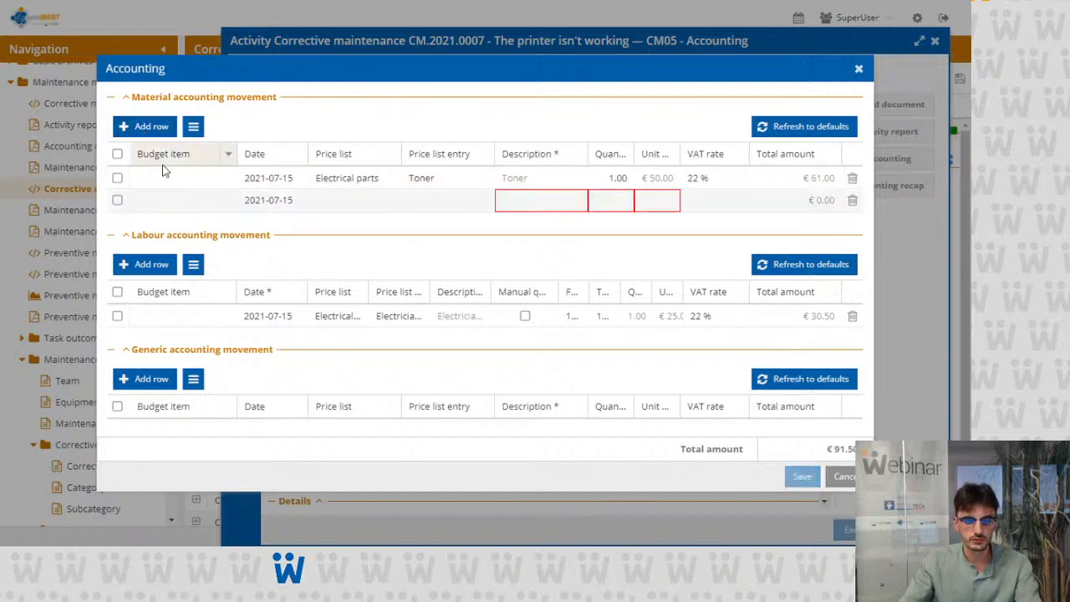
click(852, 201)
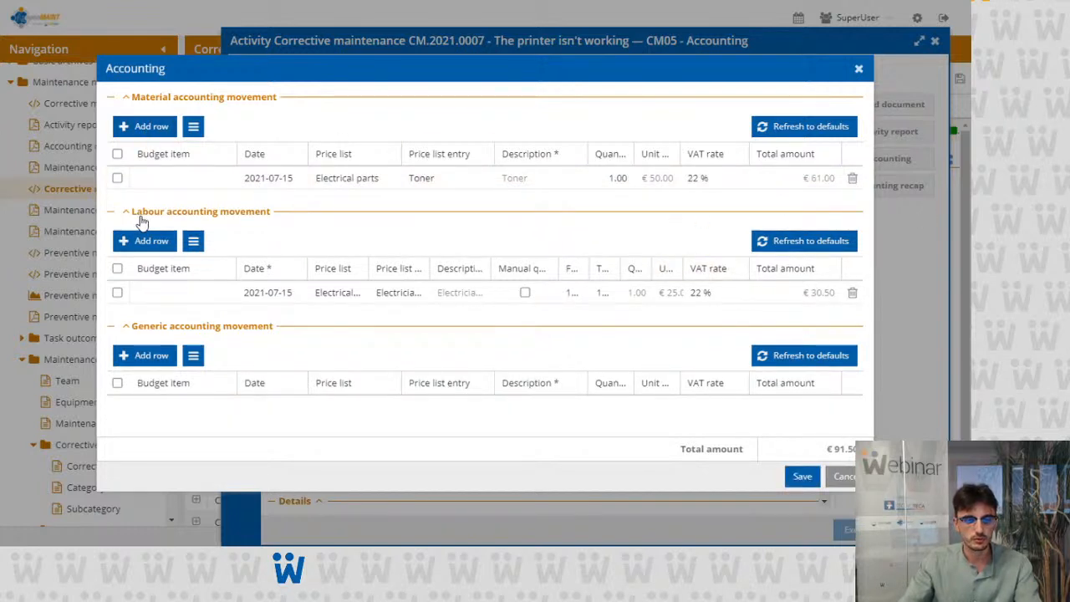
click(719, 292)
click(711, 336)
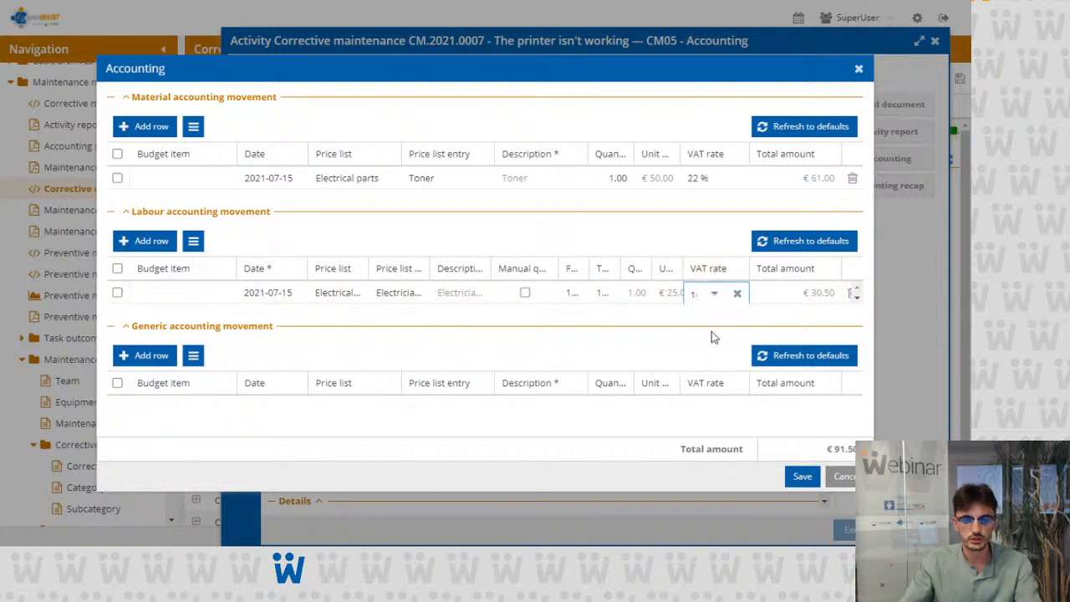
click(803, 476)
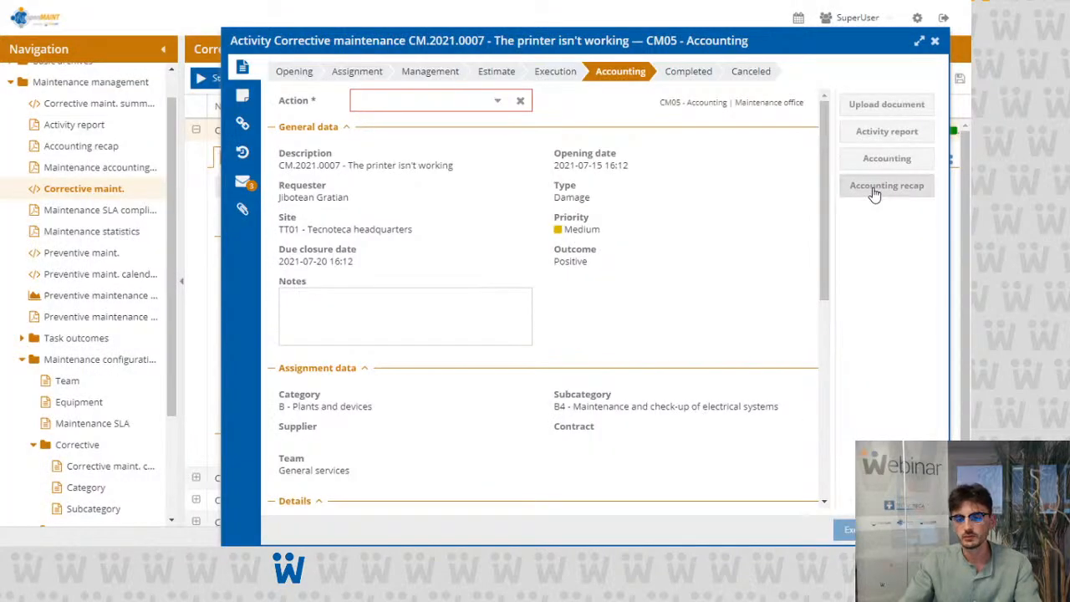
Step: Review the labour, material and total costs in the request's accounting recap report, and close it
click(874, 189)
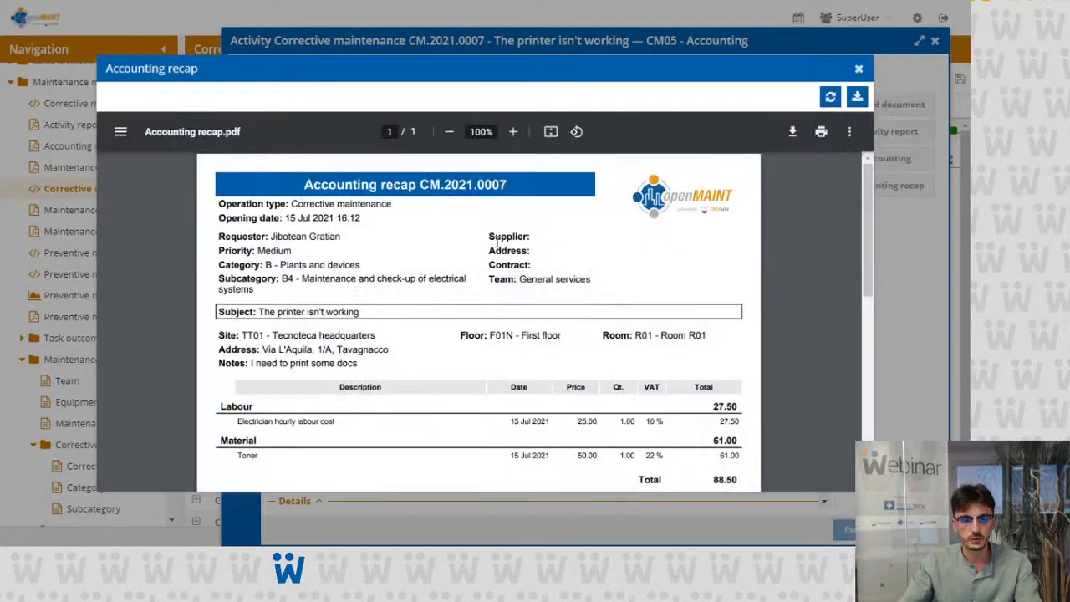
scroll(501, 276, down, 2)
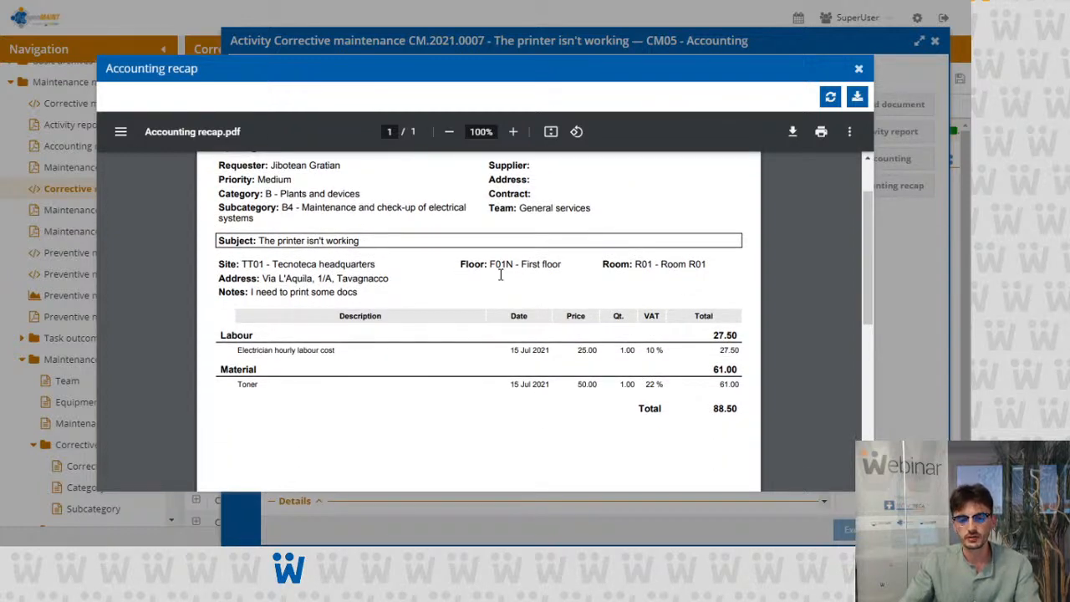
drag(711, 410, 746, 411)
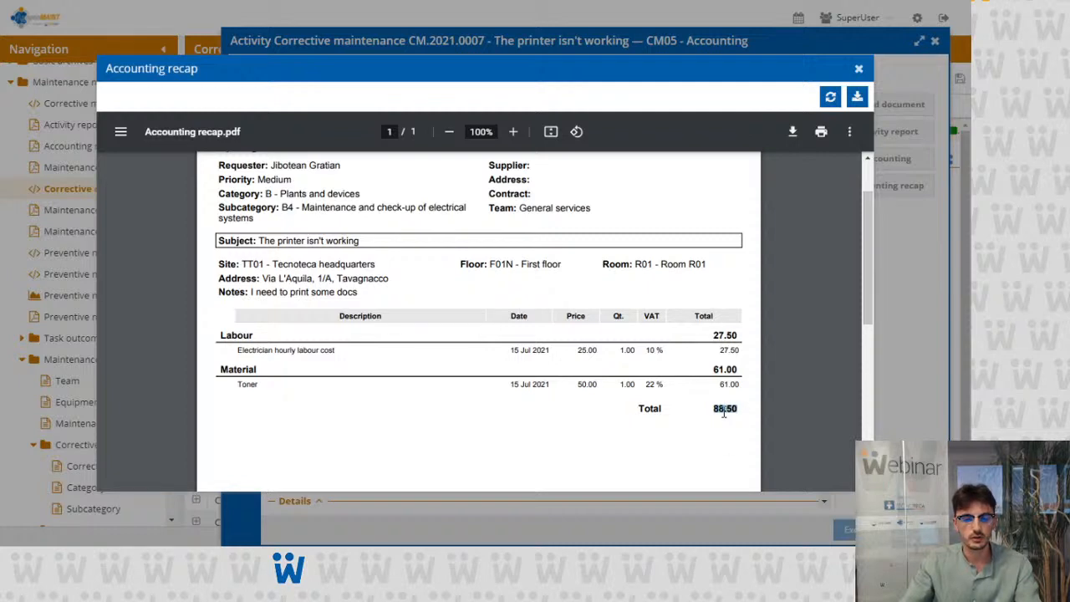
click(724, 411)
scroll(740, 305, up, 2)
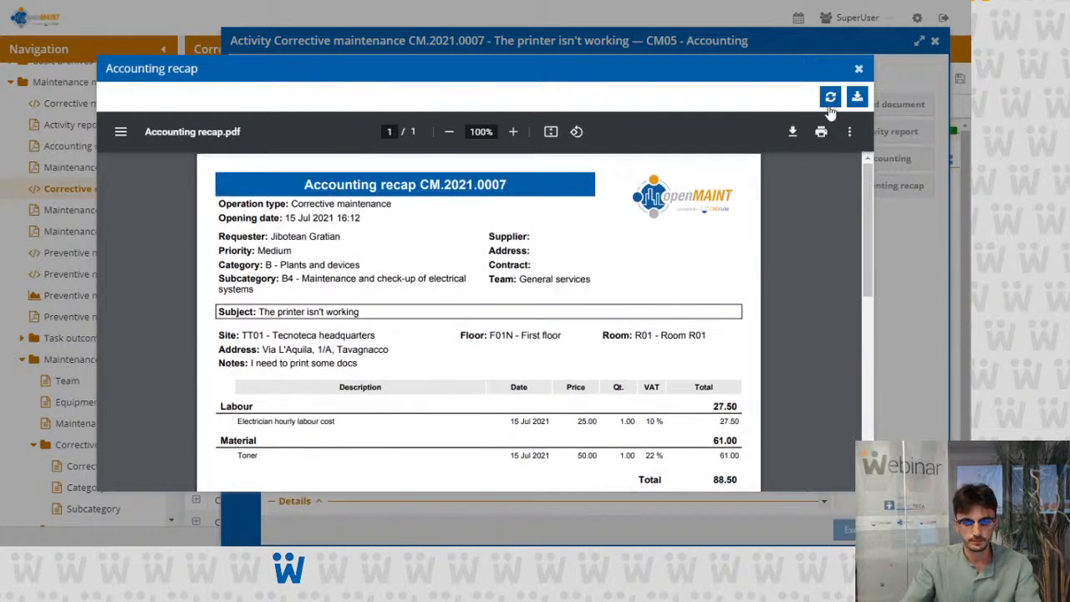
click(859, 71)
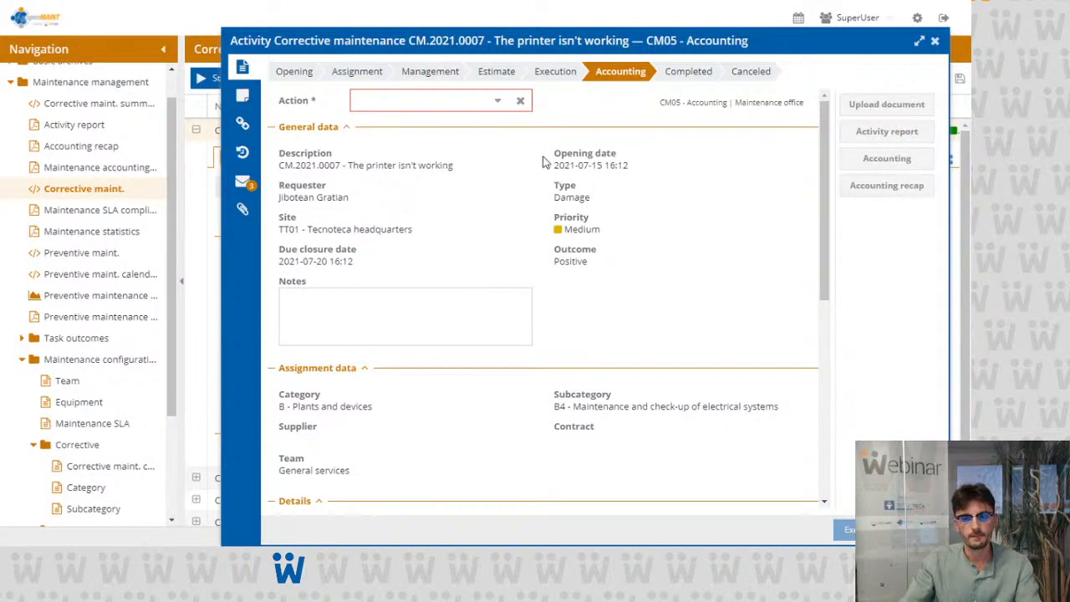
Step: Choose Approve as the action for the request's accounting stage
click(497, 106)
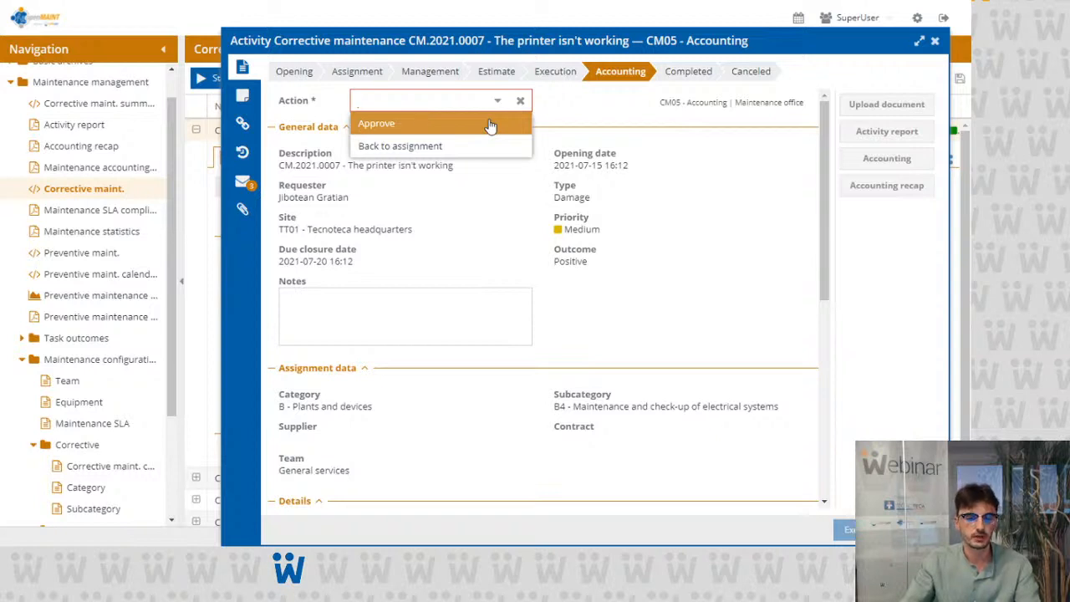
click(490, 123)
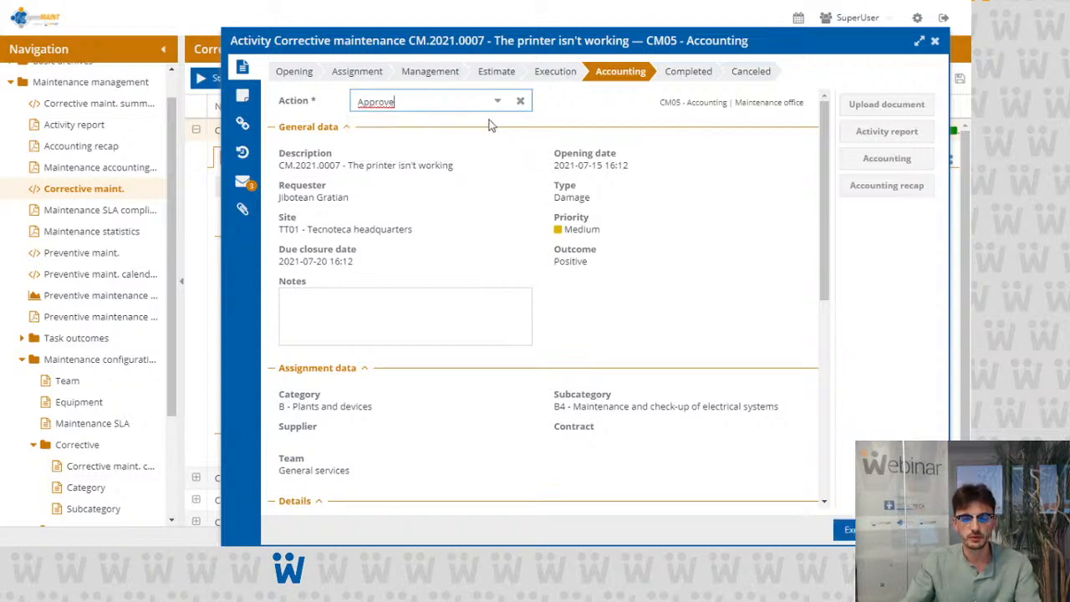
Step: Examine the request's register entries for the opening, assignment and execution stages, including their notes and authors
scroll(485, 222, down, 5)
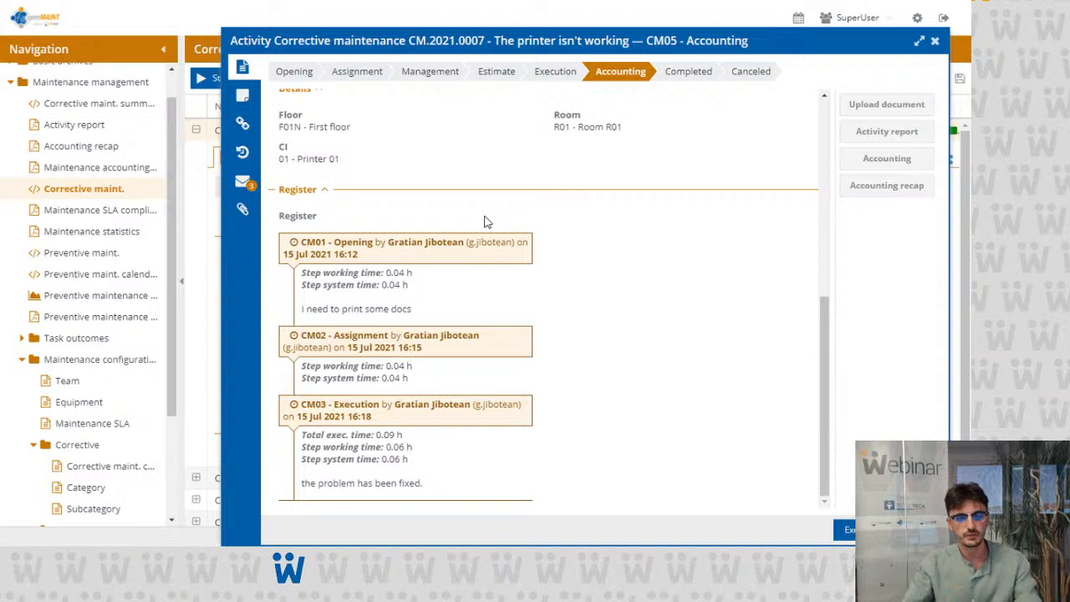
drag(322, 308, 405, 309)
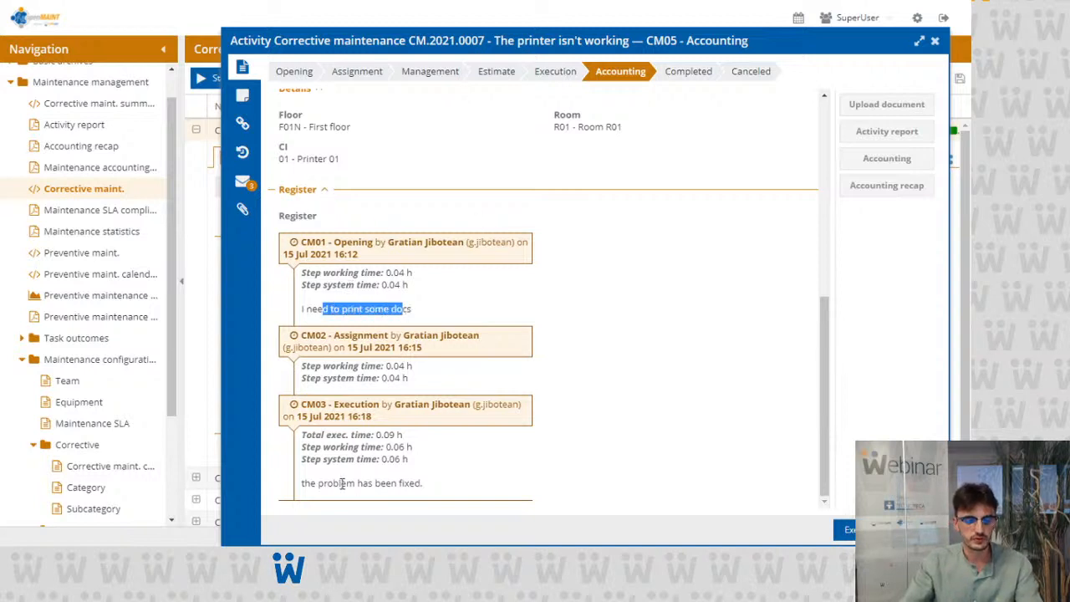
drag(342, 483, 445, 488)
click(445, 487)
drag(399, 410, 473, 405)
click(448, 428)
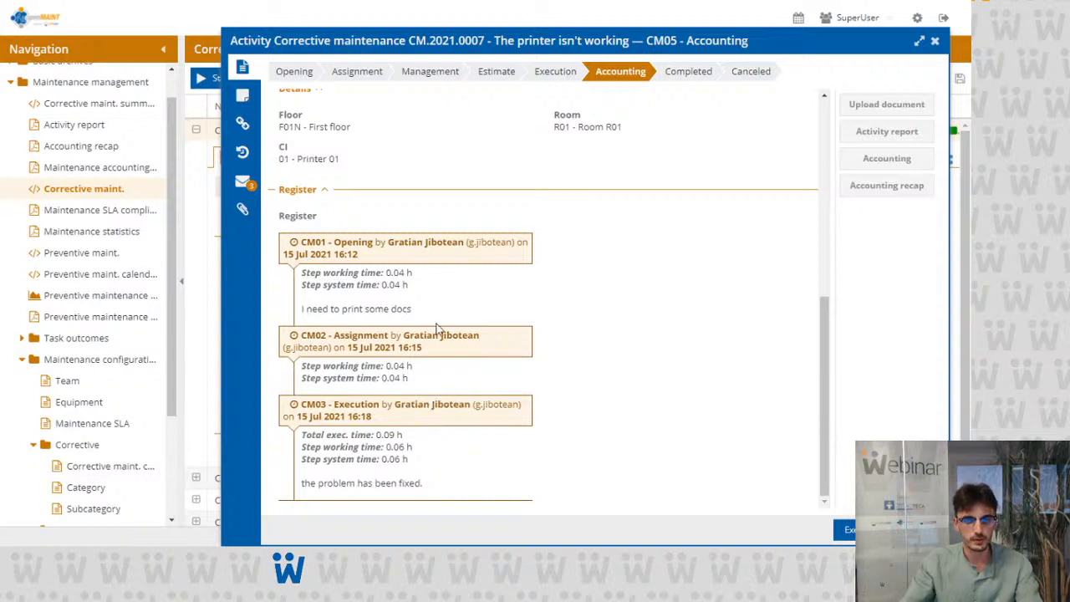
scroll(437, 321, up, 5)
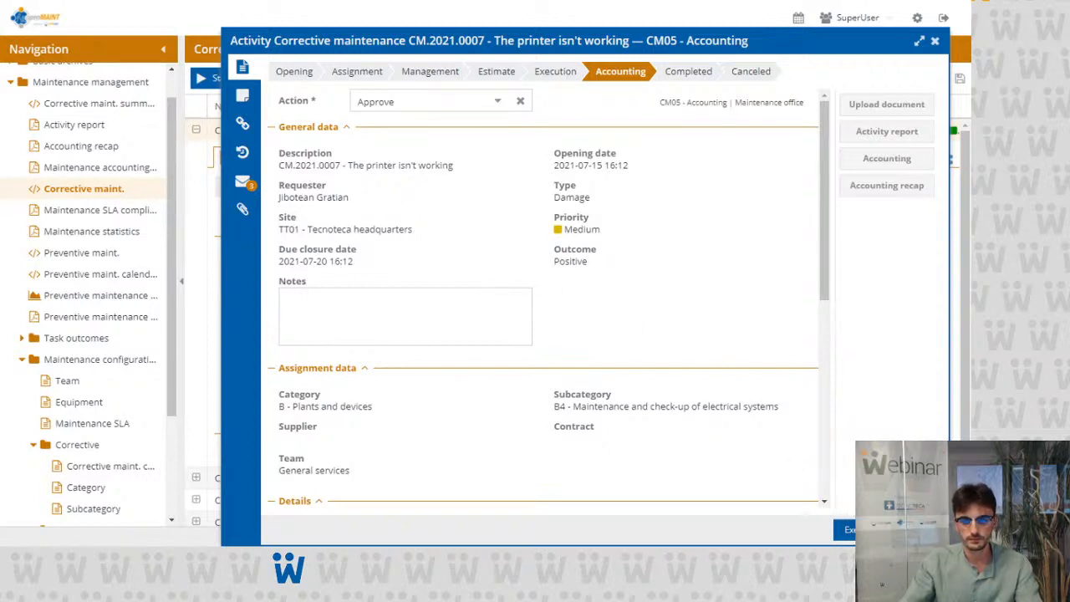
Step: Open the execution notification e-mail of the request and download its ActivityReport.pdf attachment
click(244, 183)
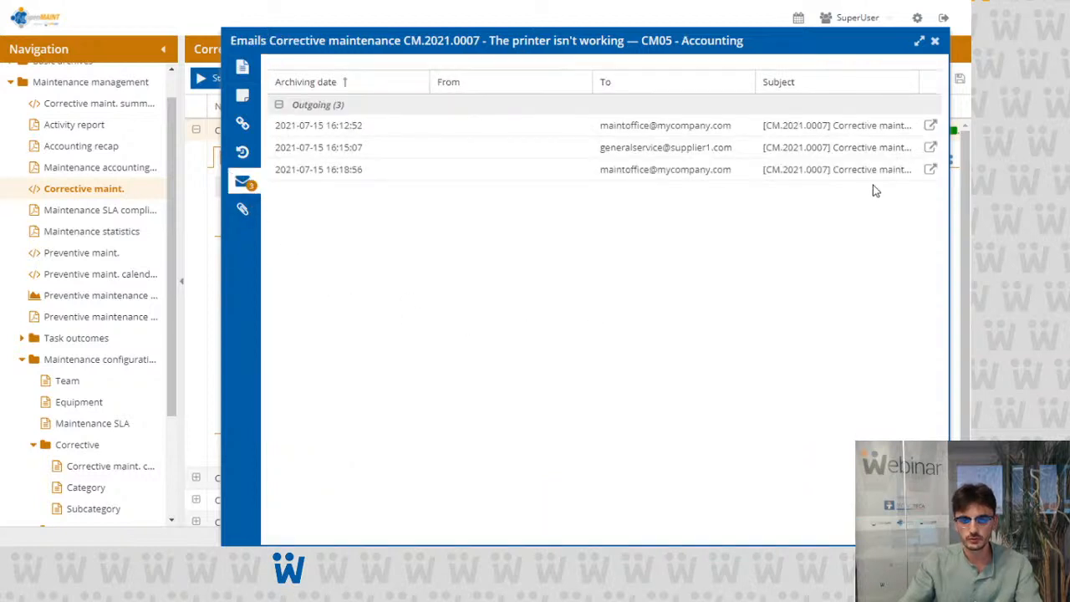
click(929, 171)
scroll(421, 256, down, 1)
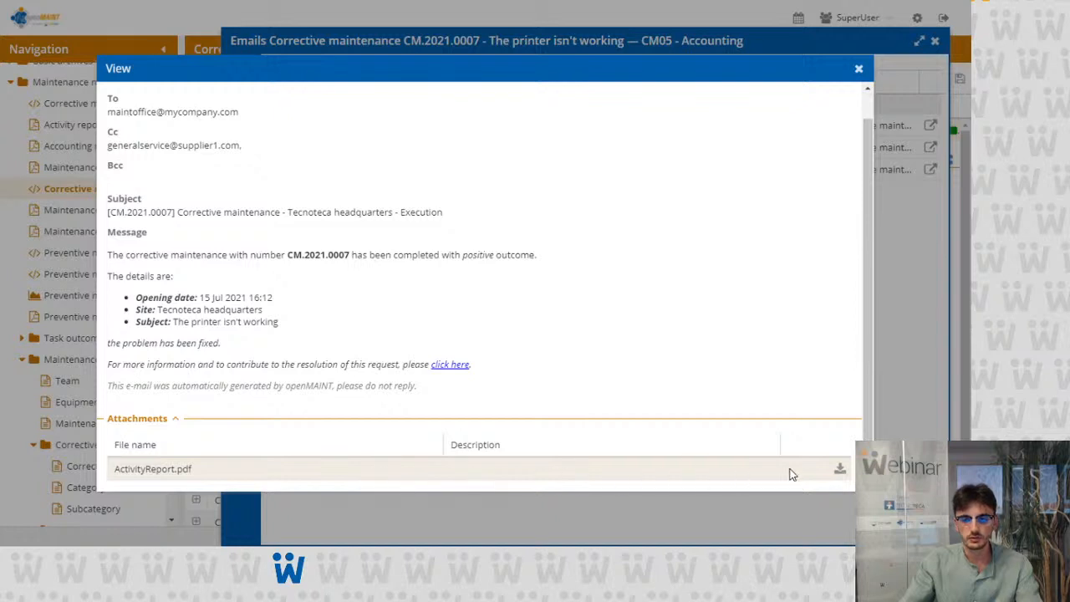
click(837, 471)
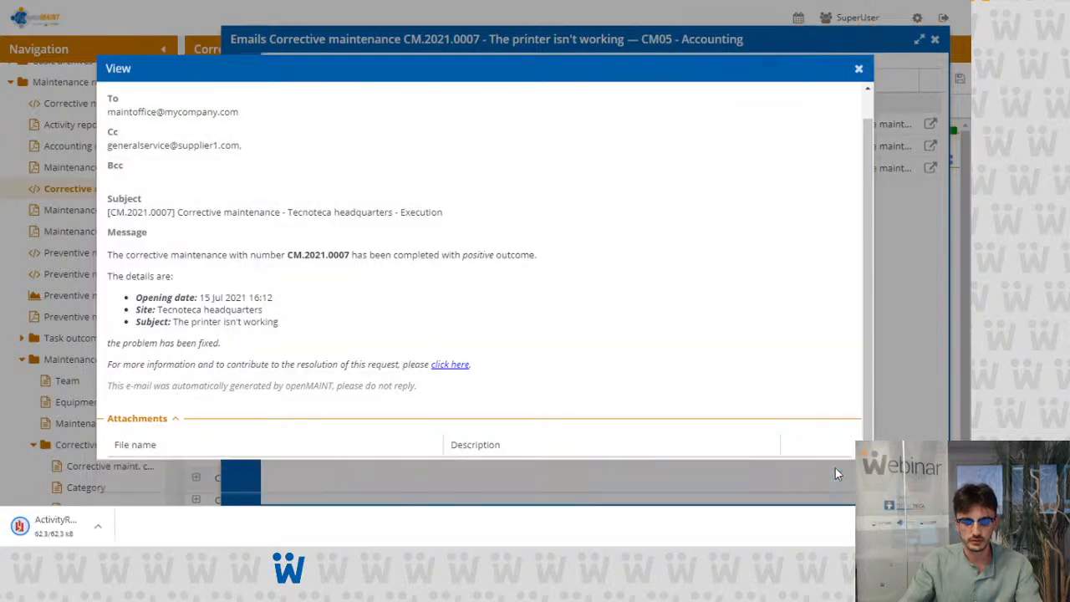
click(859, 69)
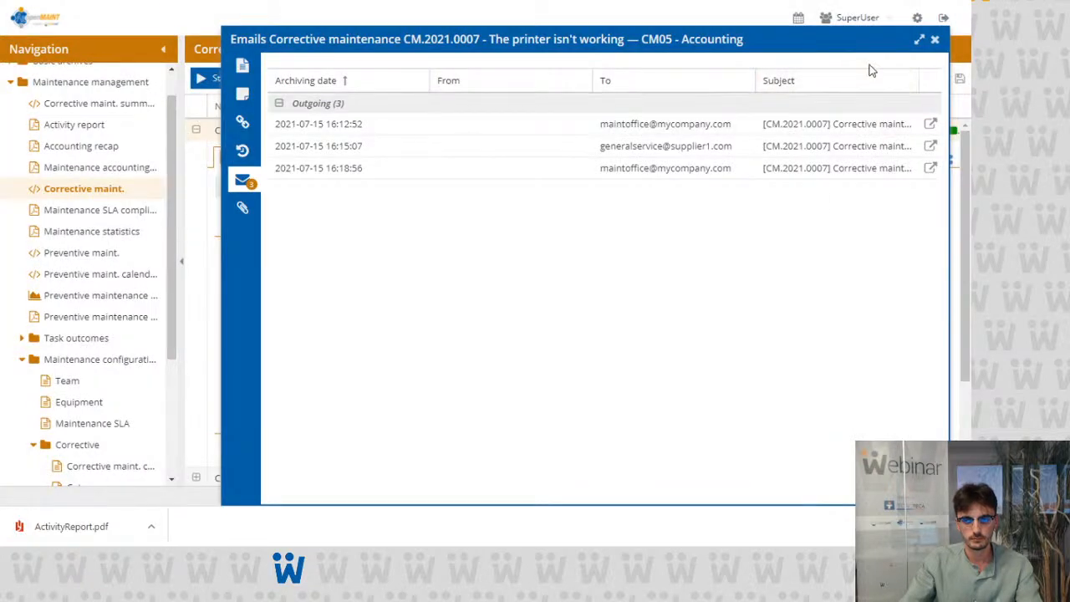
Step: Approve the accounting stage of request CM.2021.0007 for the printer and execute the action
click(936, 42)
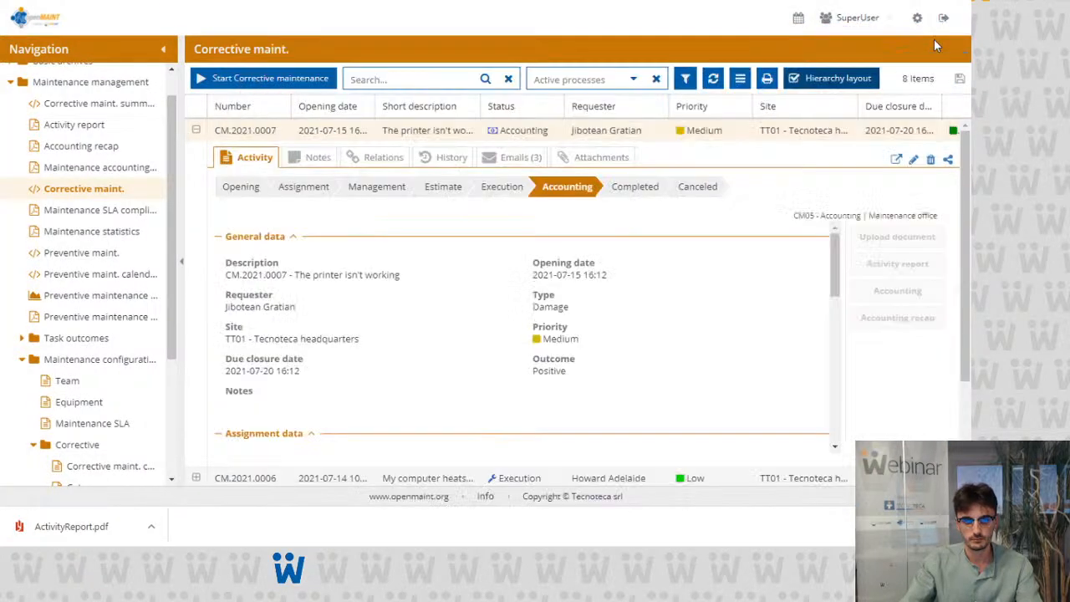
double_click(662, 133)
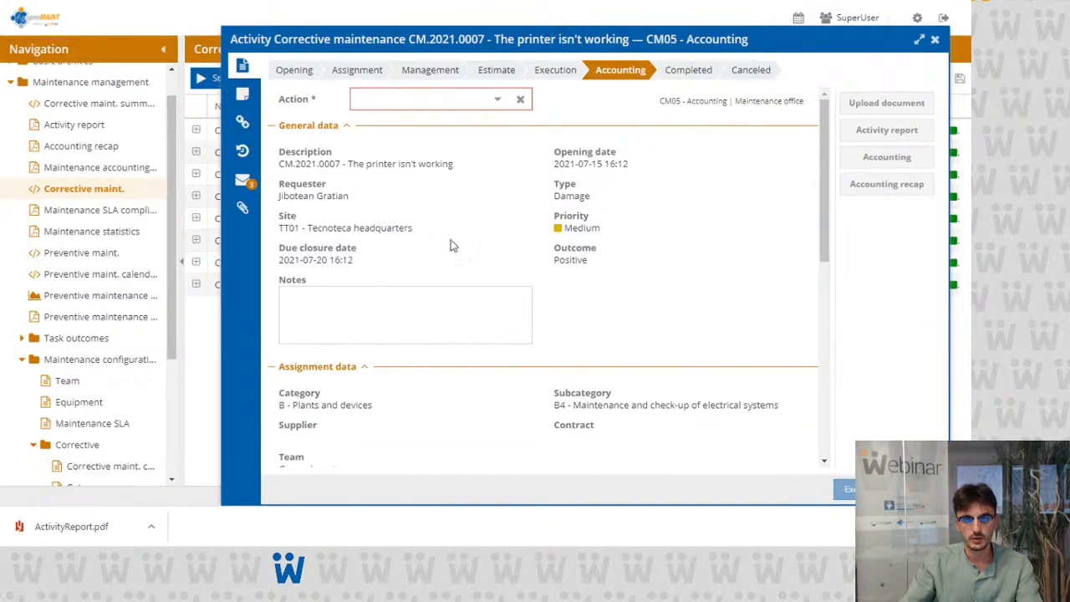
click(493, 100)
click(489, 120)
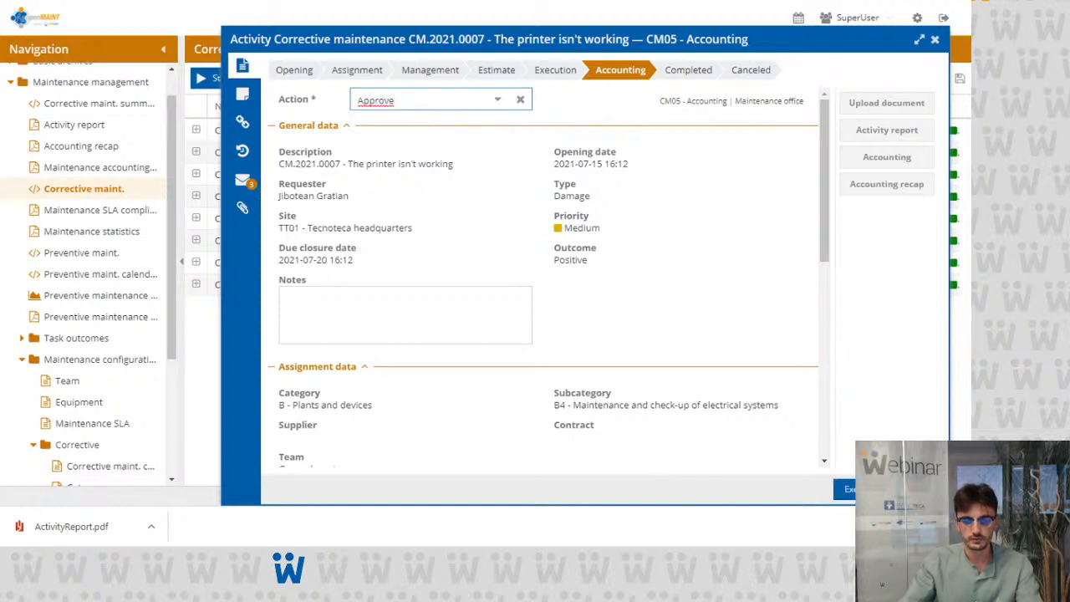
click(844, 489)
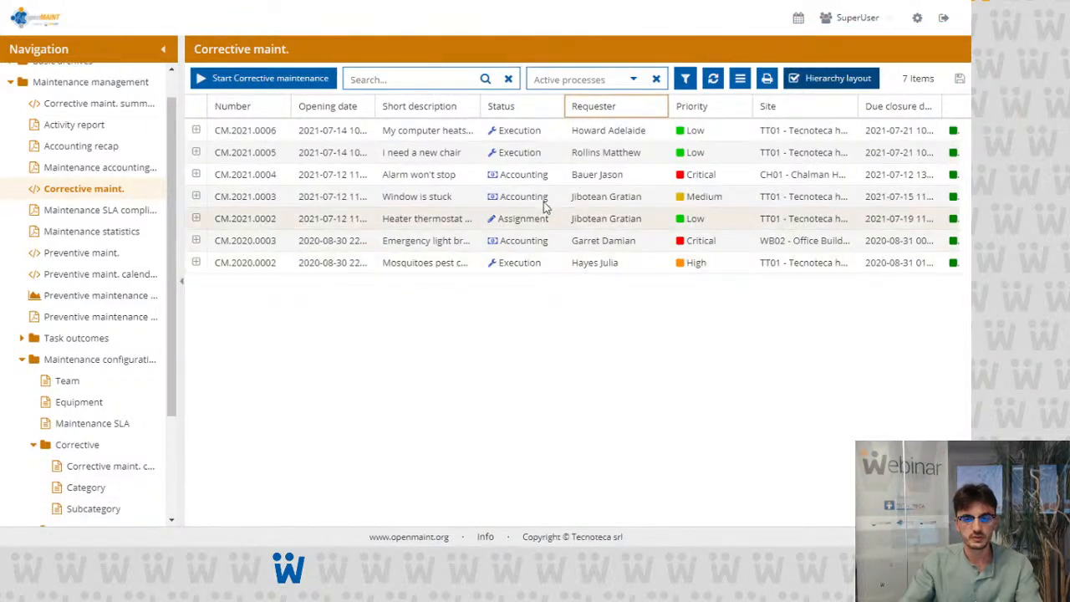
Step: Filter the corrective maintenance list by Completed, check the printer request there, and return to the active processes
click(628, 81)
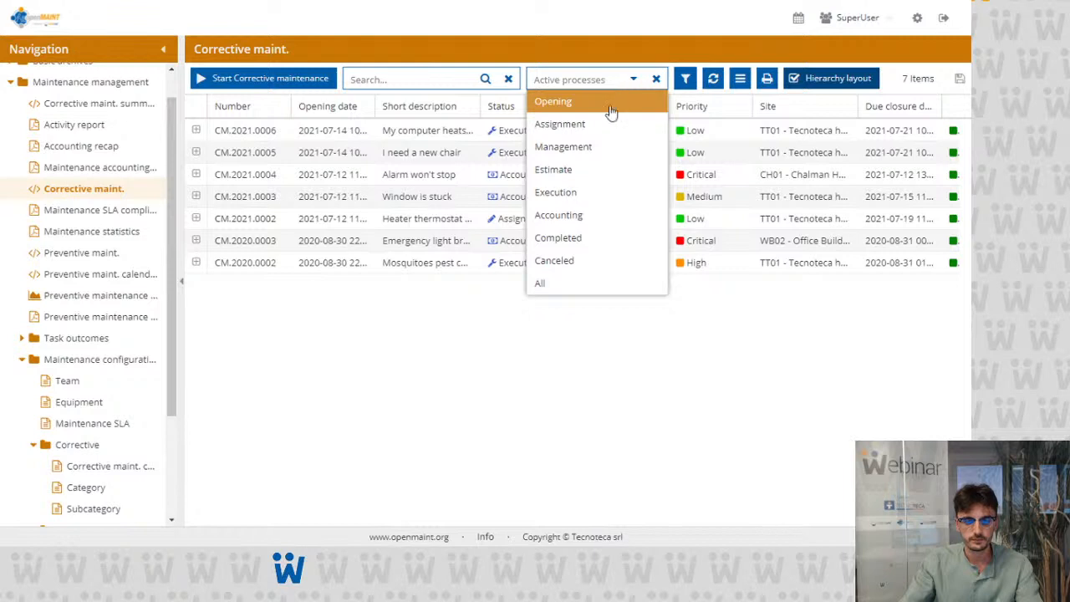
click(587, 237)
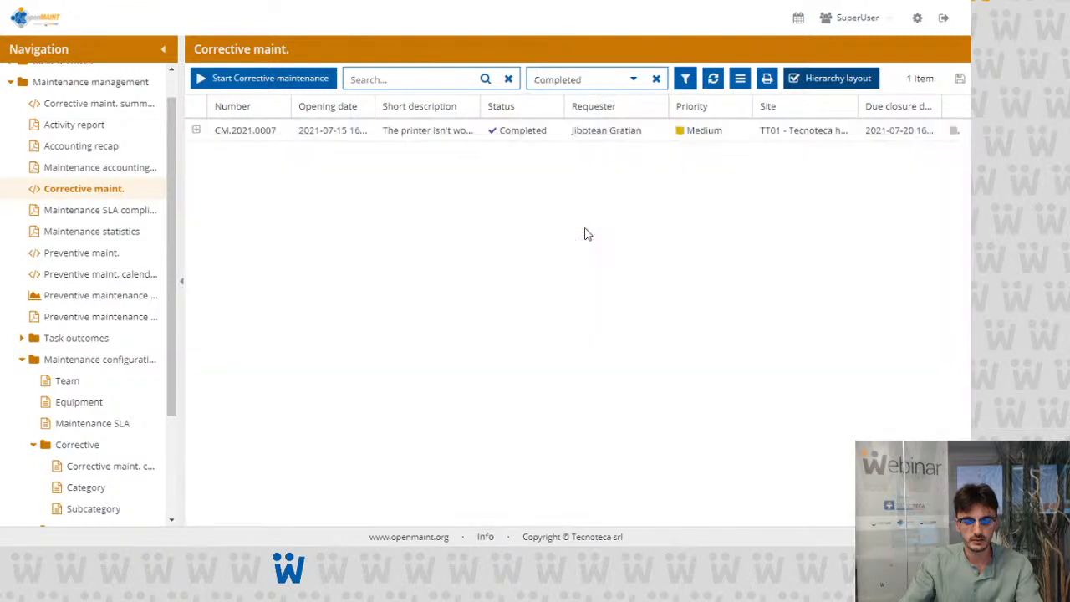
click(451, 137)
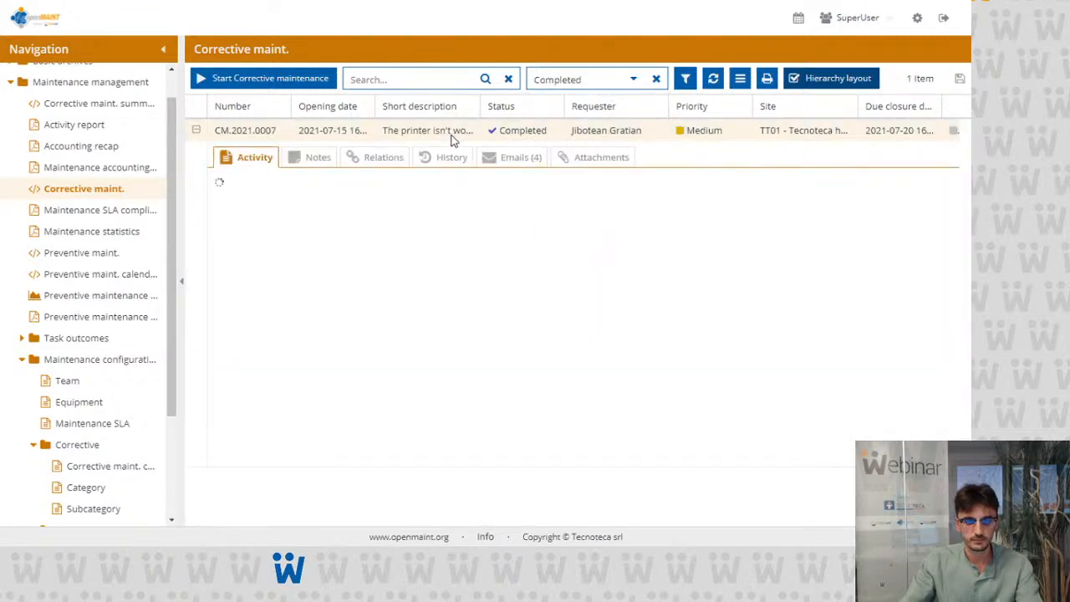
click(524, 132)
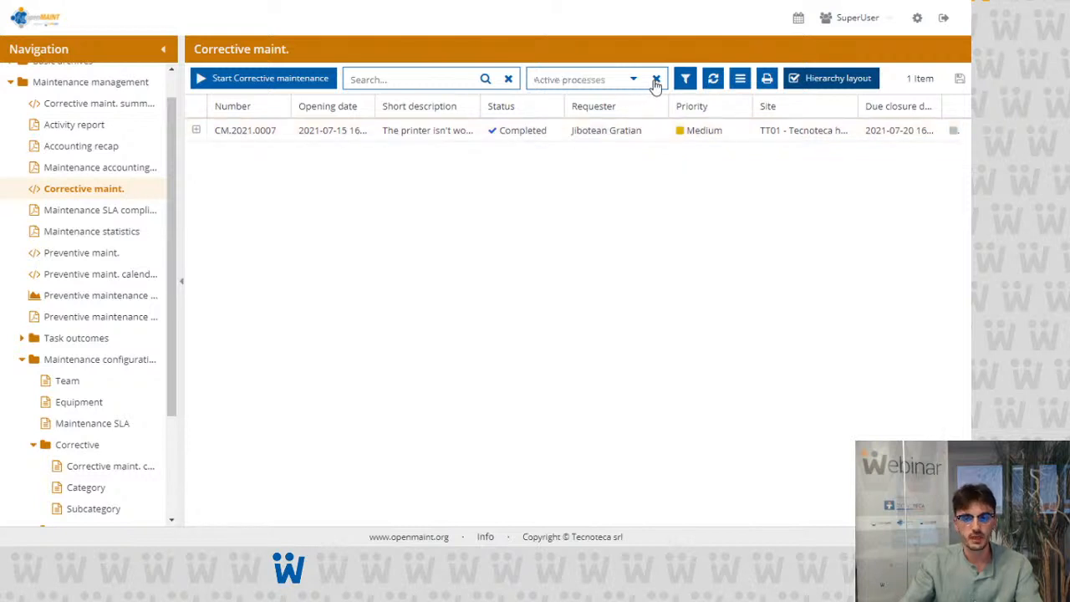
click(656, 79)
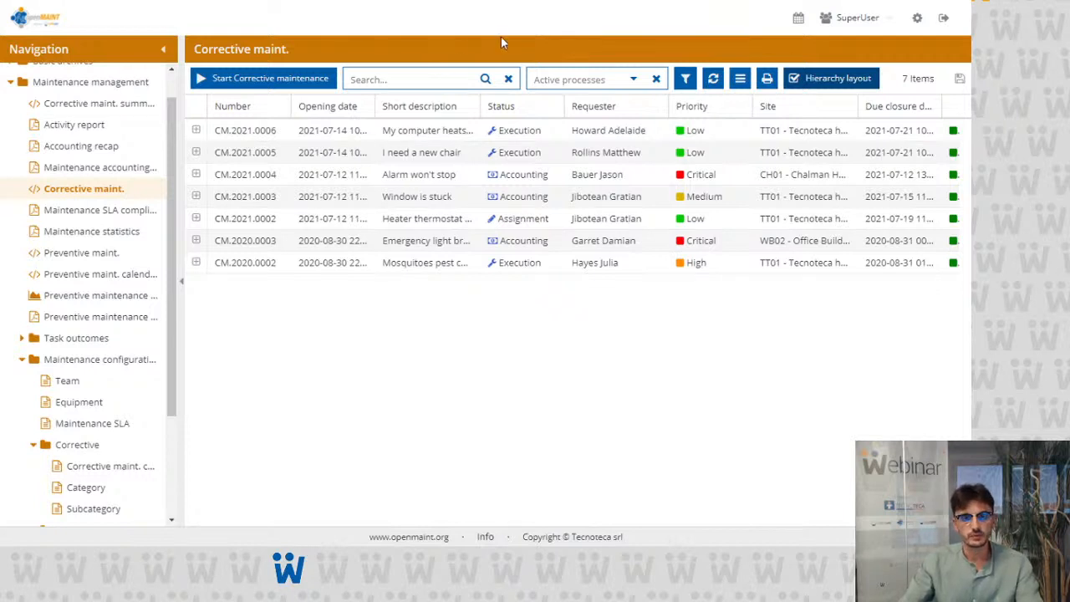
Step: Start a new corrective maintenance request, selecting the requester and entering "The room is flooded" as the short description
click(307, 78)
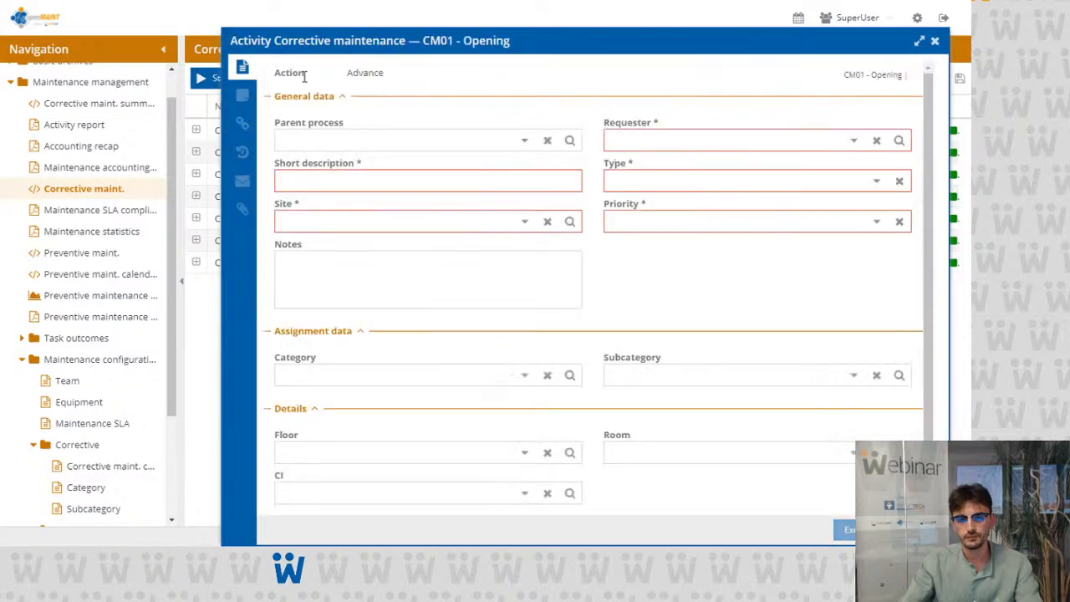
click(857, 146)
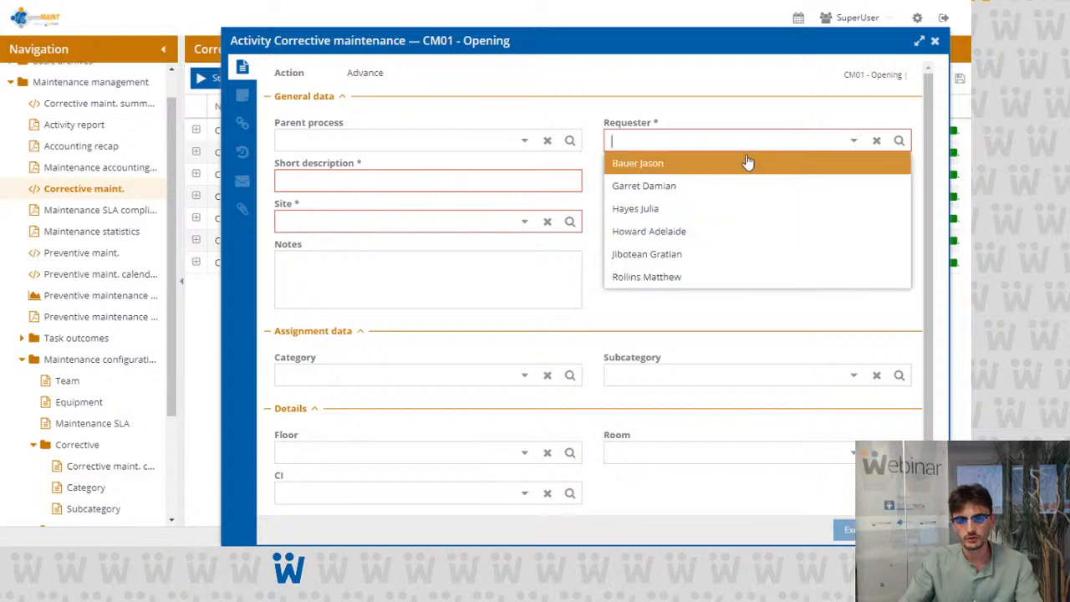
click(689, 253)
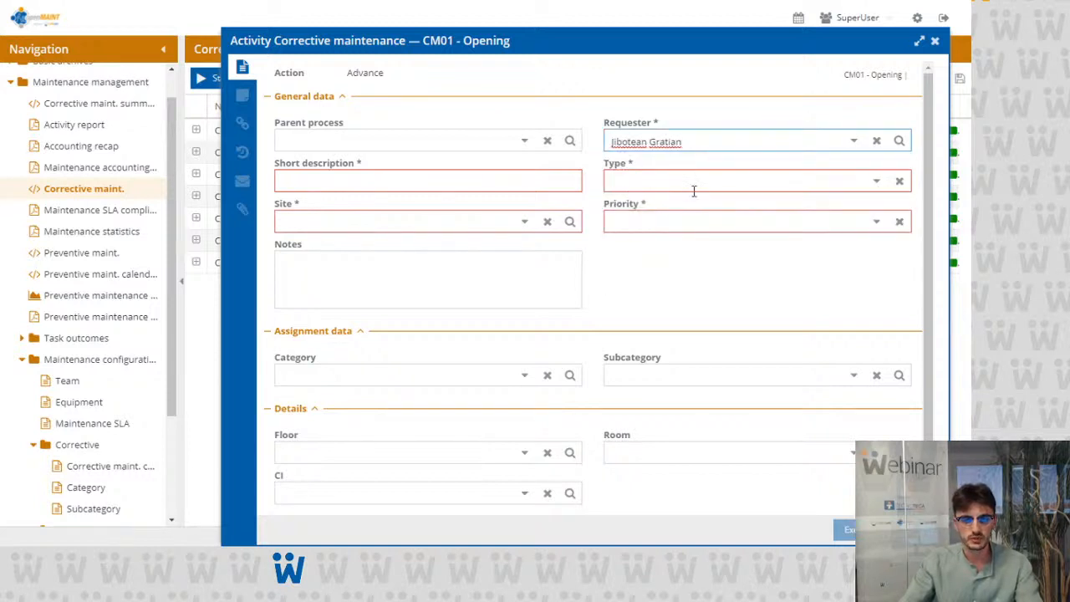
click(361, 183)
text(The ro)
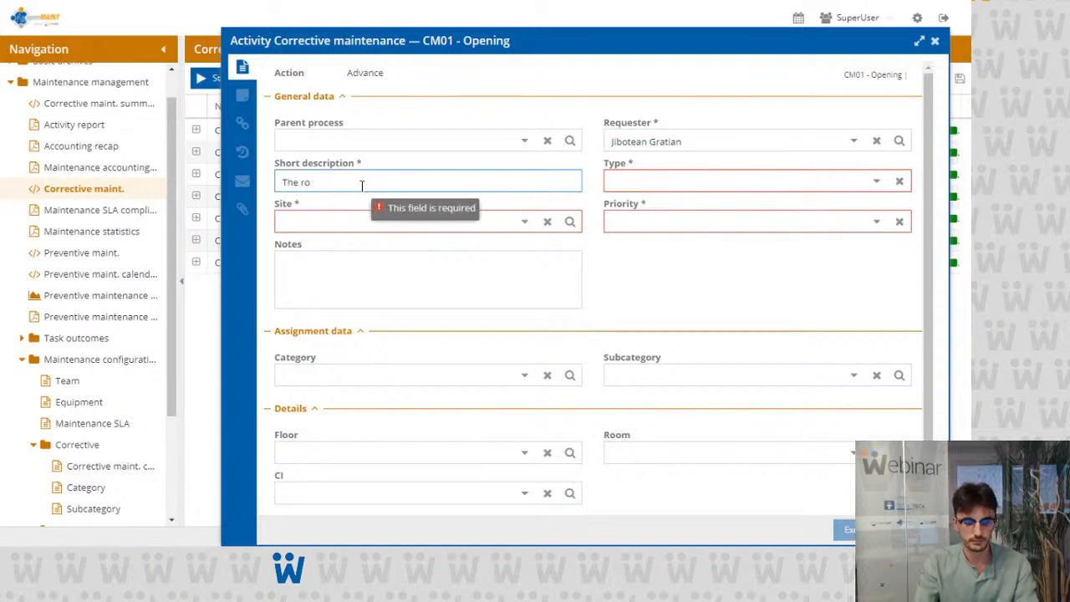
text(mm is fl)
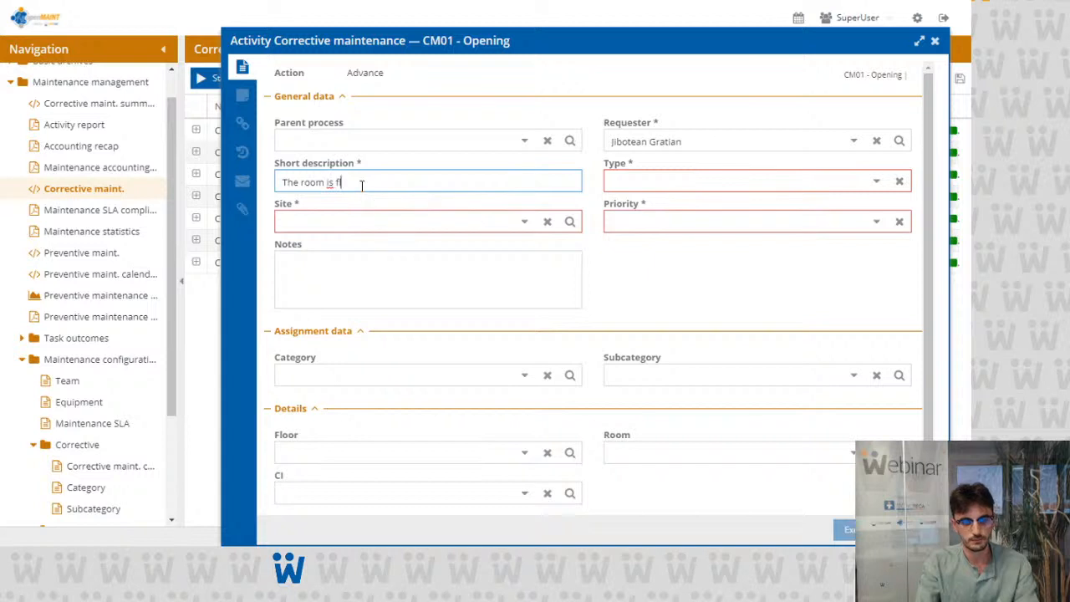
text(ooded)
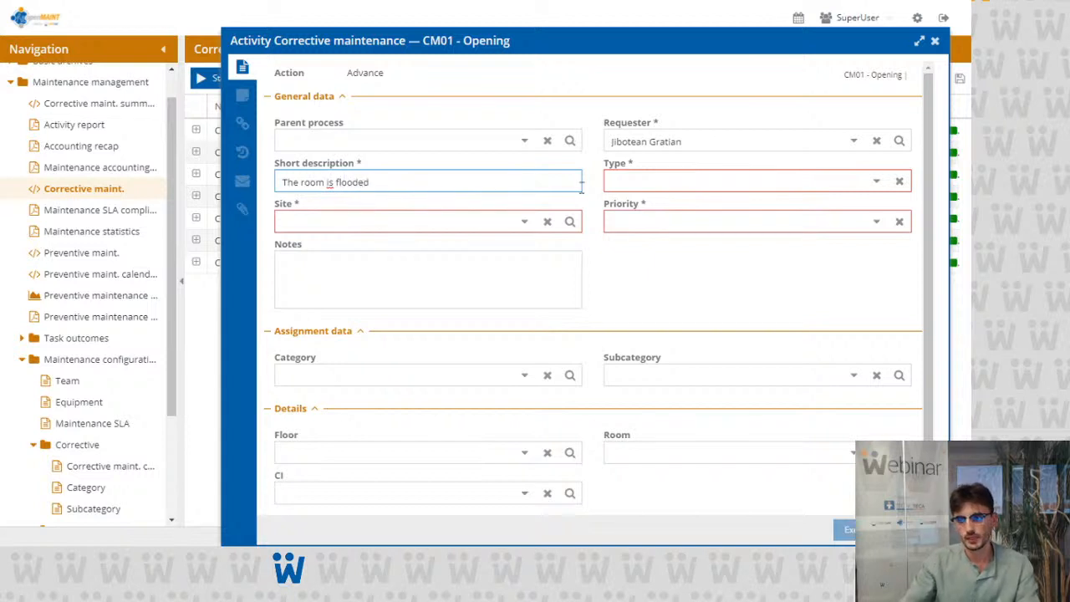
Step: Set the request's type to Damage, site to TT01 - Tecnoteca headquarters and priority to High
click(876, 182)
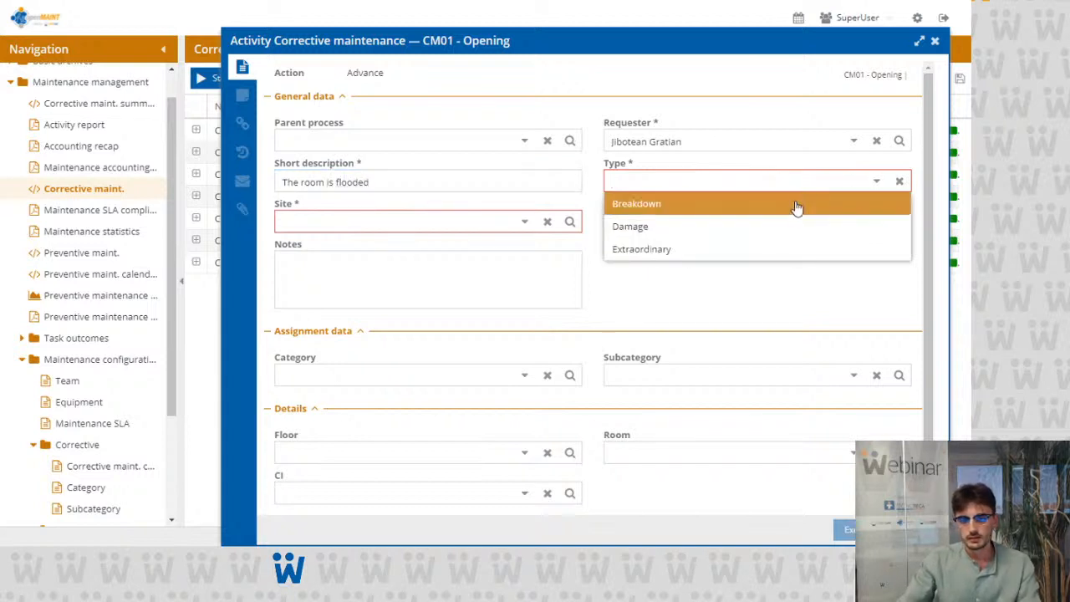
click(789, 226)
click(521, 223)
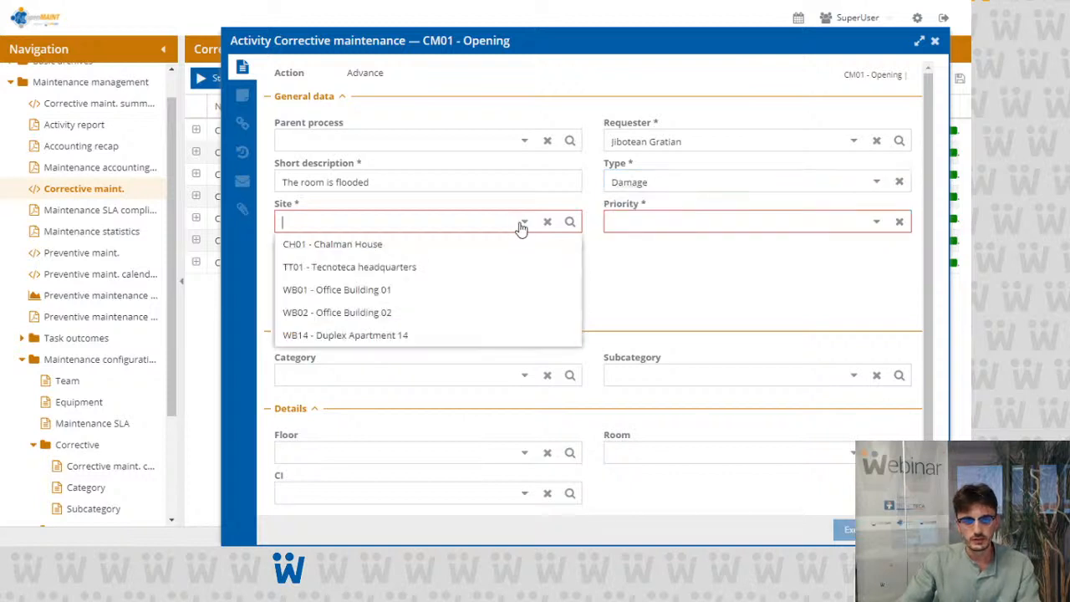
click(388, 268)
click(869, 228)
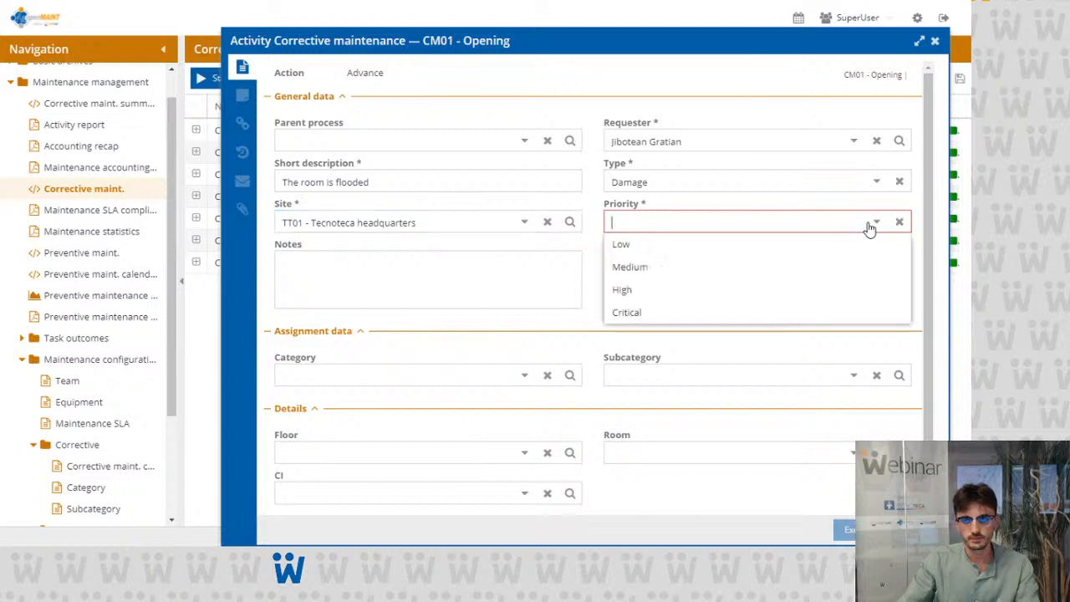
click(742, 289)
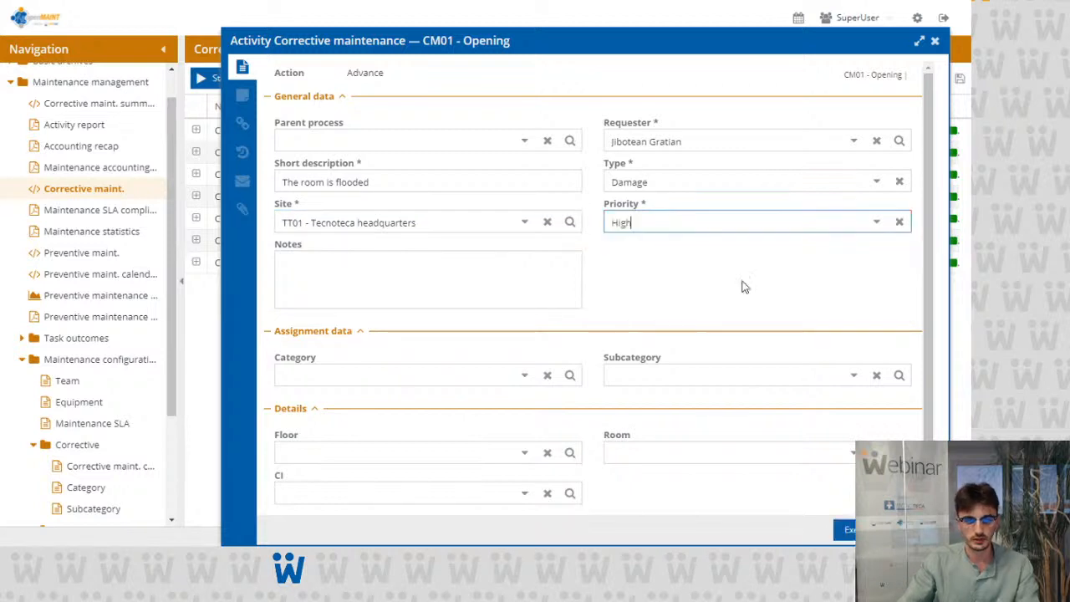
Step: Assign the request category B - Plants and devices and subcategory B3 - Maintenance and check-up of plumbing-sanitation systems
scroll(622, 273, down, 1)
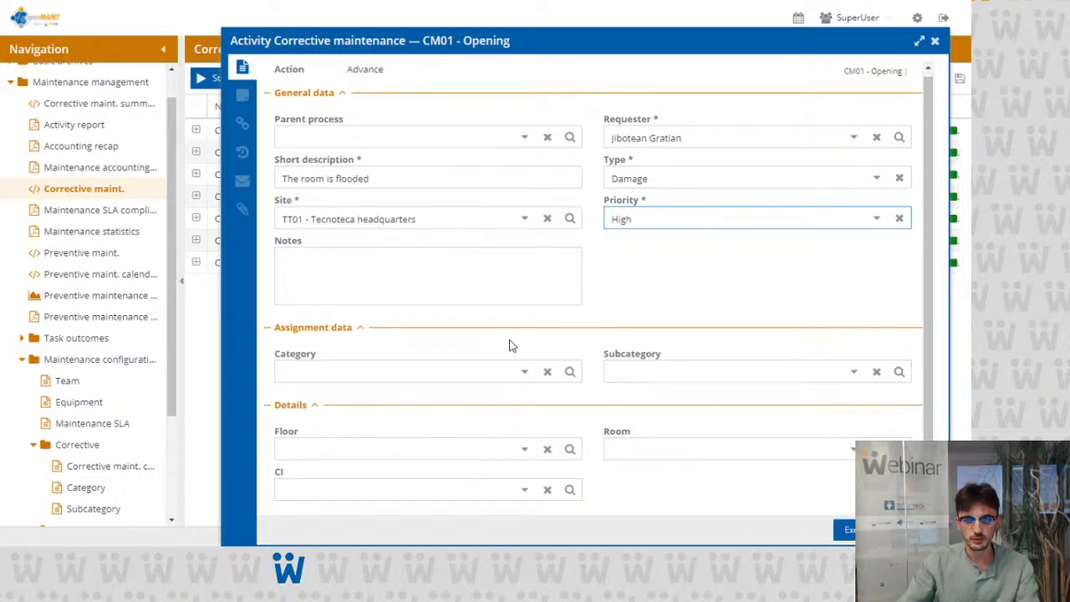
click(522, 374)
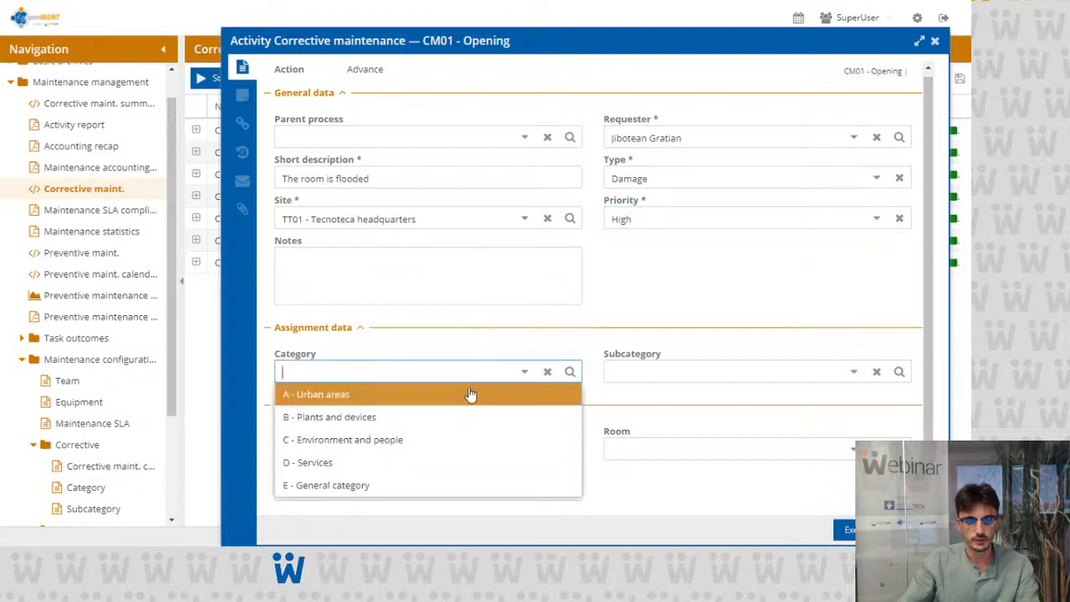
click(412, 417)
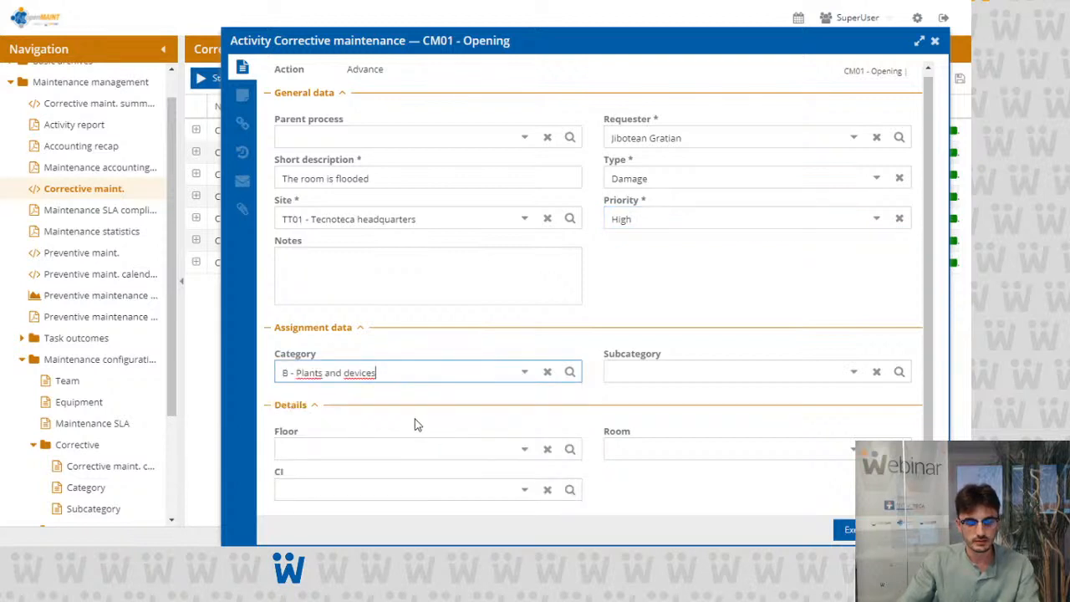
click(856, 373)
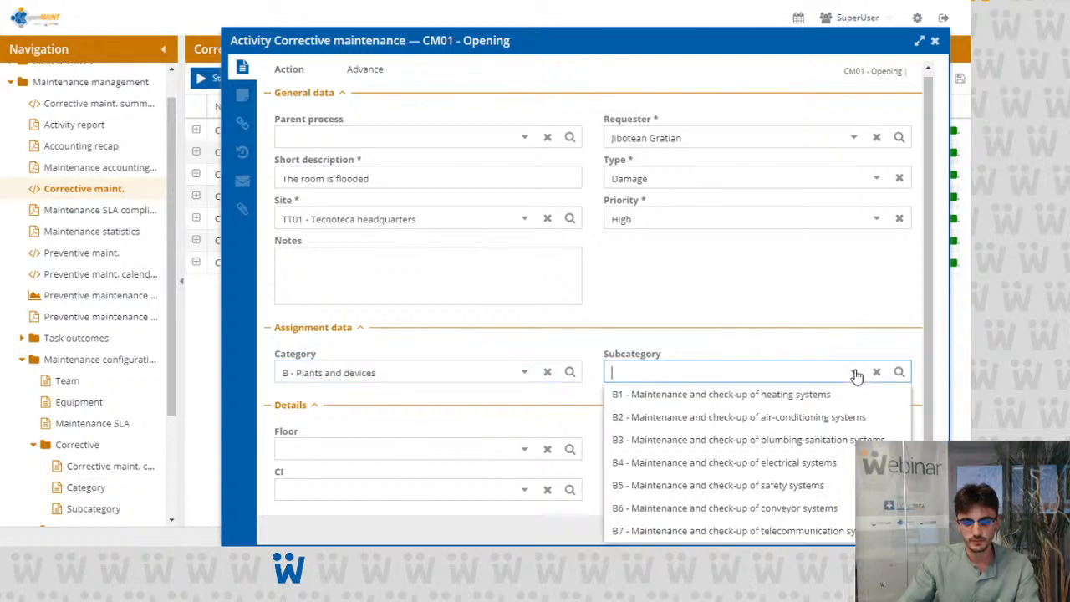
click(851, 447)
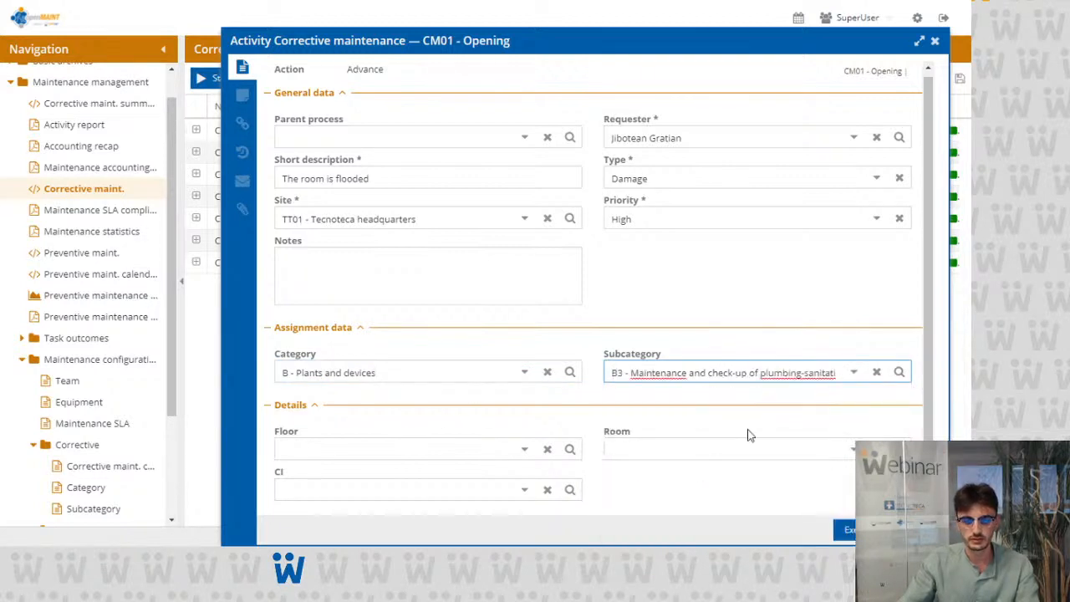
Step: Locate the request on floor F01N - First floor in room R03 - Room R03, and execute the opening stage
click(524, 450)
click(413, 494)
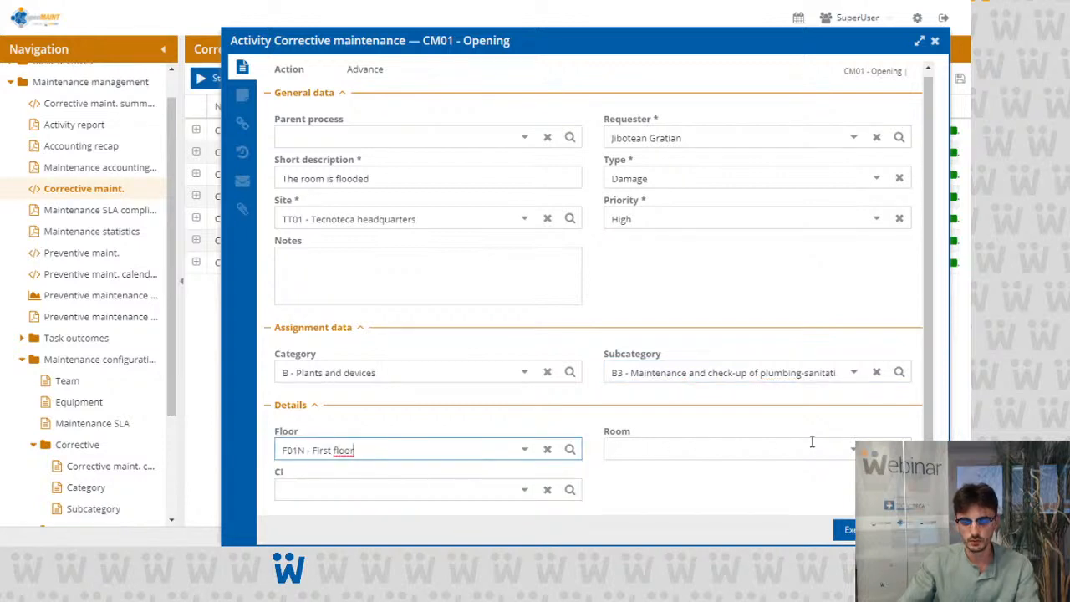
click(851, 449)
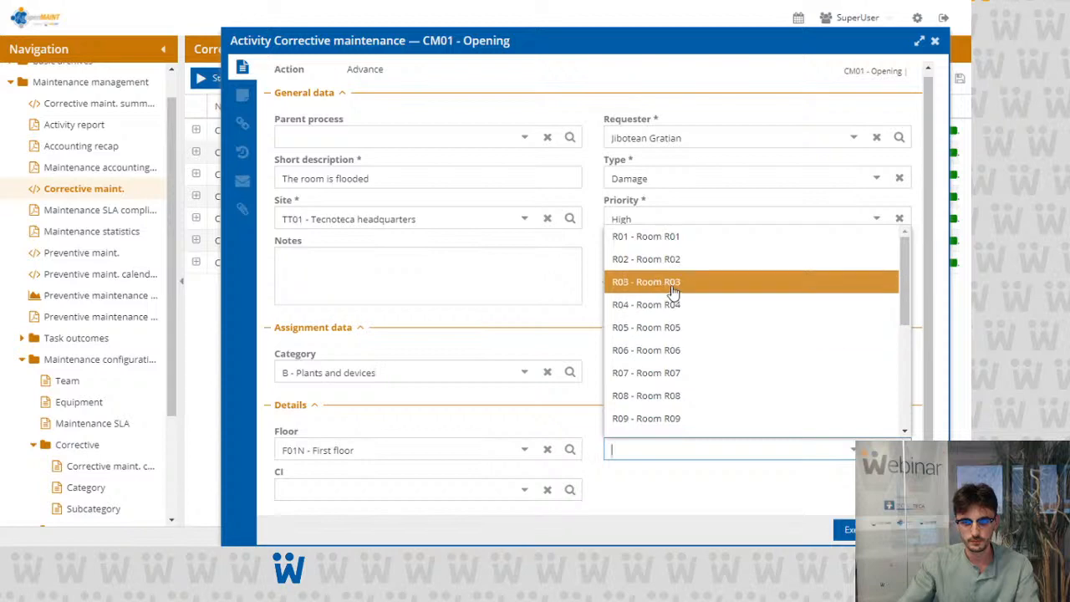
click(673, 283)
click(858, 530)
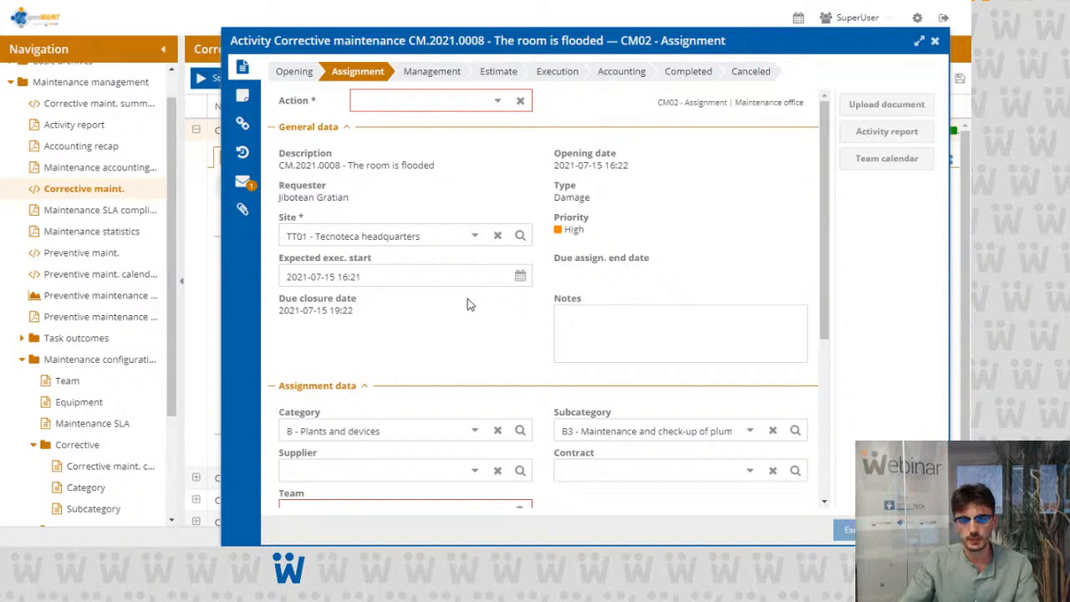
Step: Choose Manage subtasks as the action for the flooded room request's assignment stage and execute it
click(500, 102)
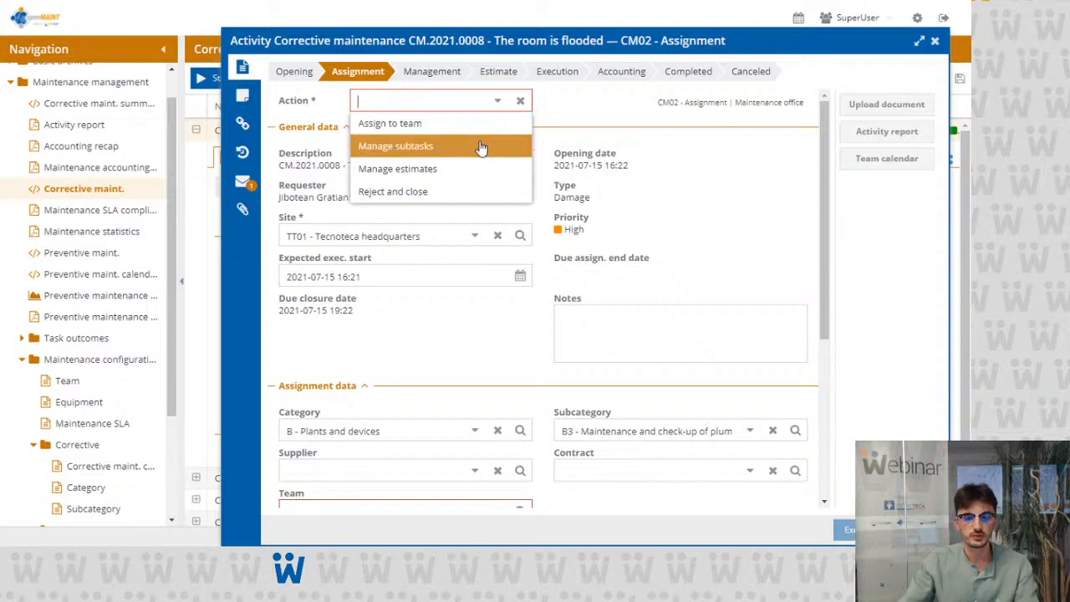
click(482, 146)
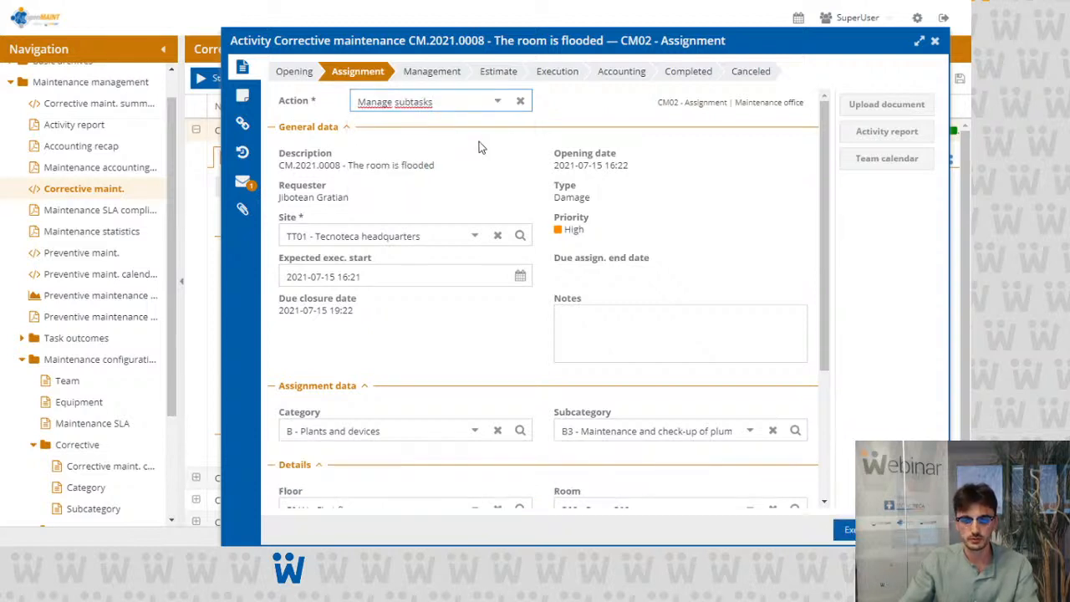
click(849, 530)
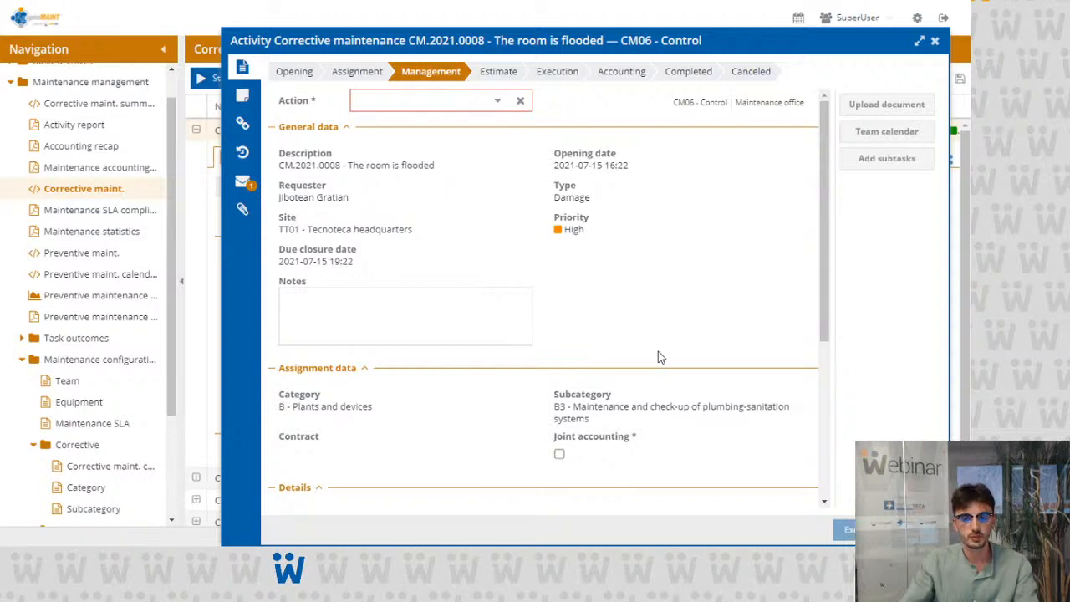
drag(736, 102, 801, 104)
click(804, 103)
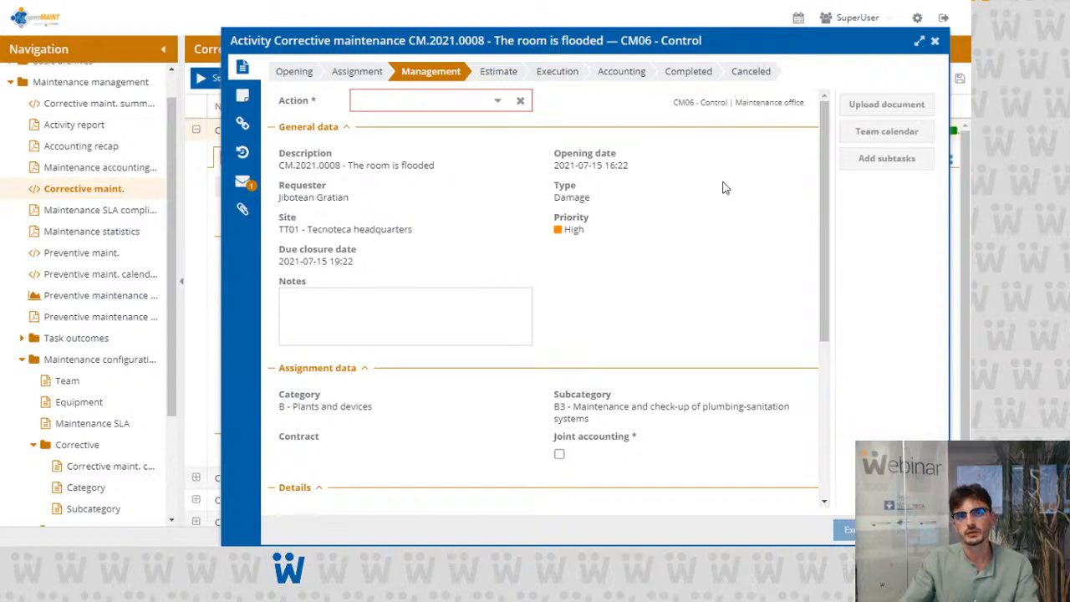
Step: Add a subtask to the flooded room request with the short description "Fix the pipes"
click(889, 159)
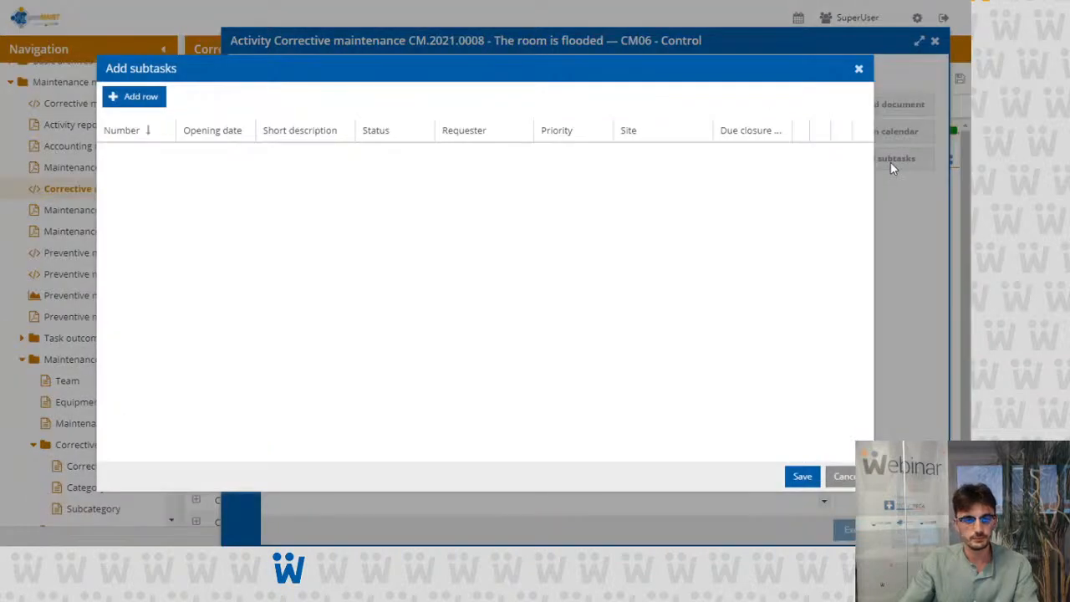
click(134, 97)
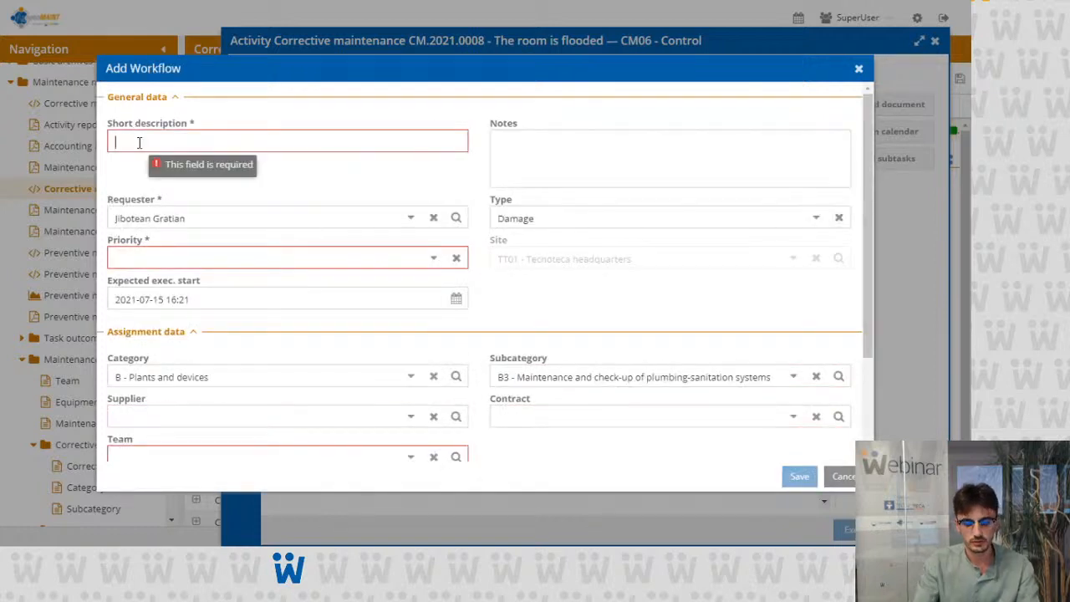
click(139, 142)
text(Fix the pipes)
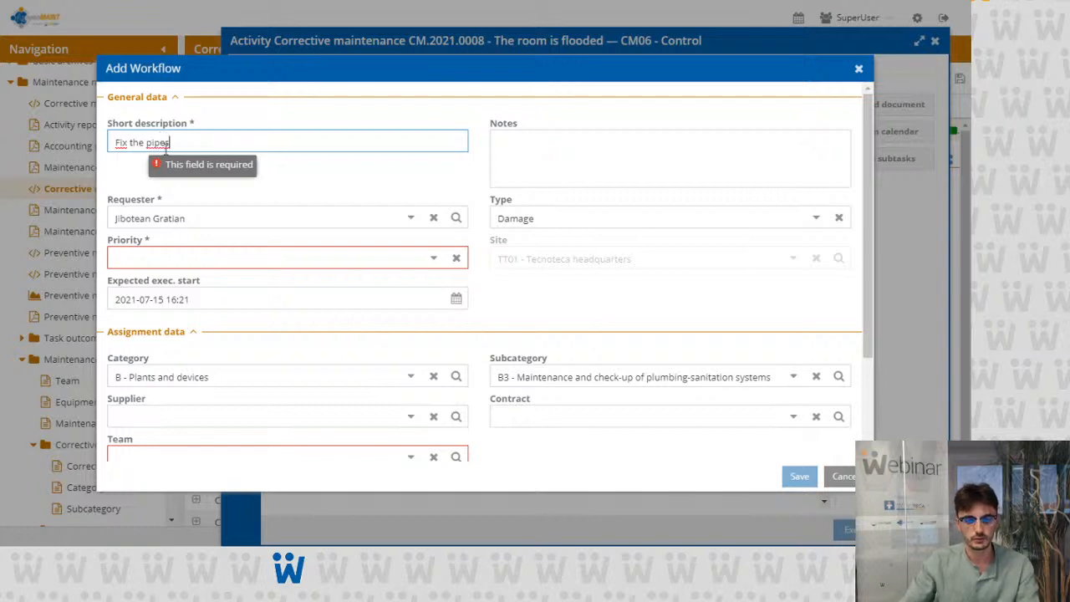
Step: Set the pipe repair subtask's priority to Critical and assign it to the Hydrocluster-Helpdesk team
click(433, 258)
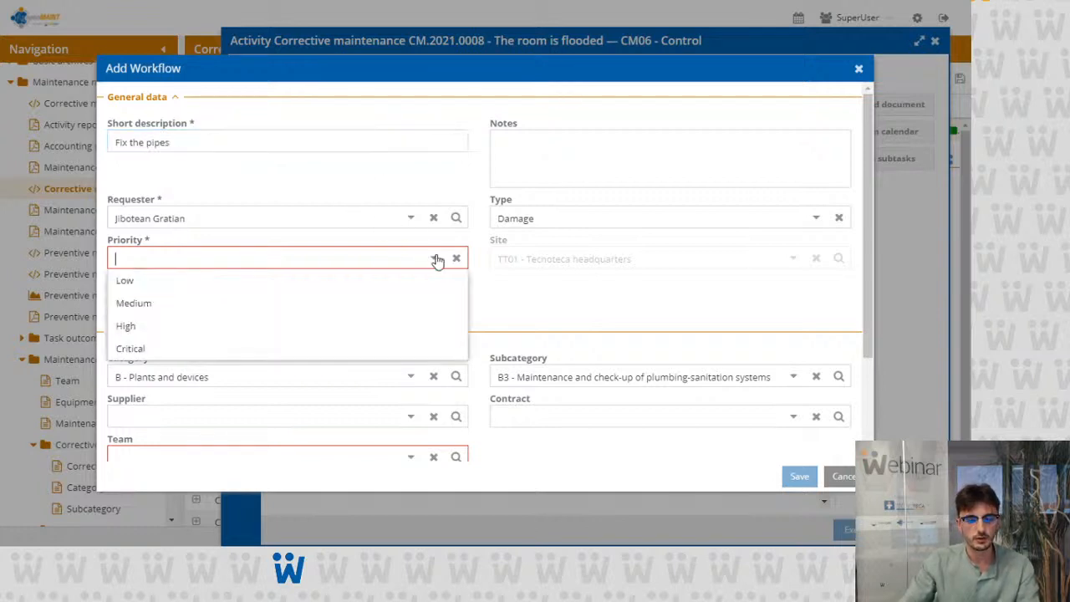
click(210, 348)
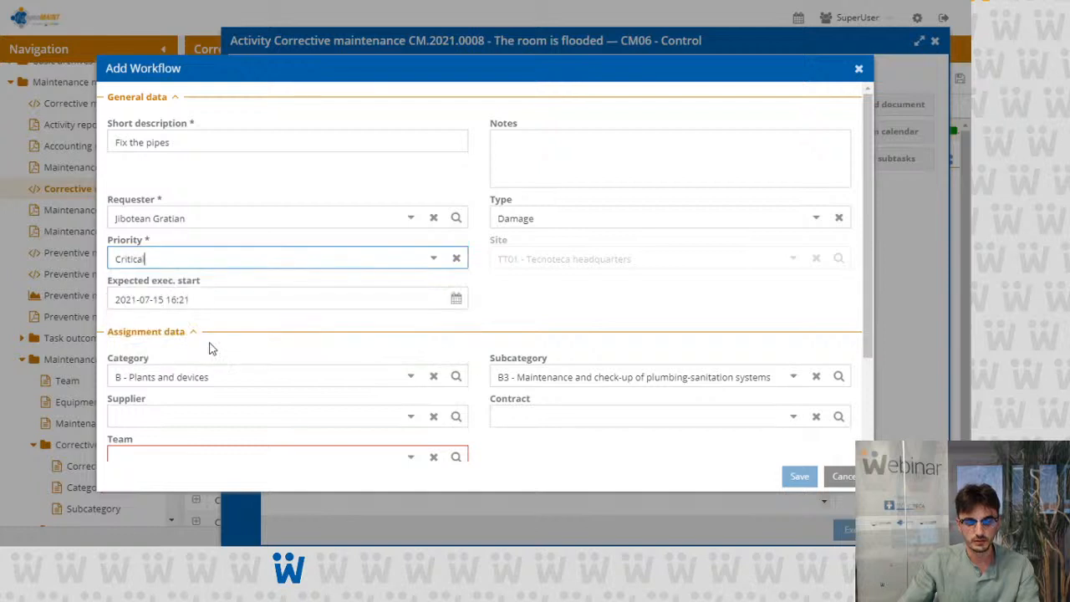
scroll(346, 302, down, 3)
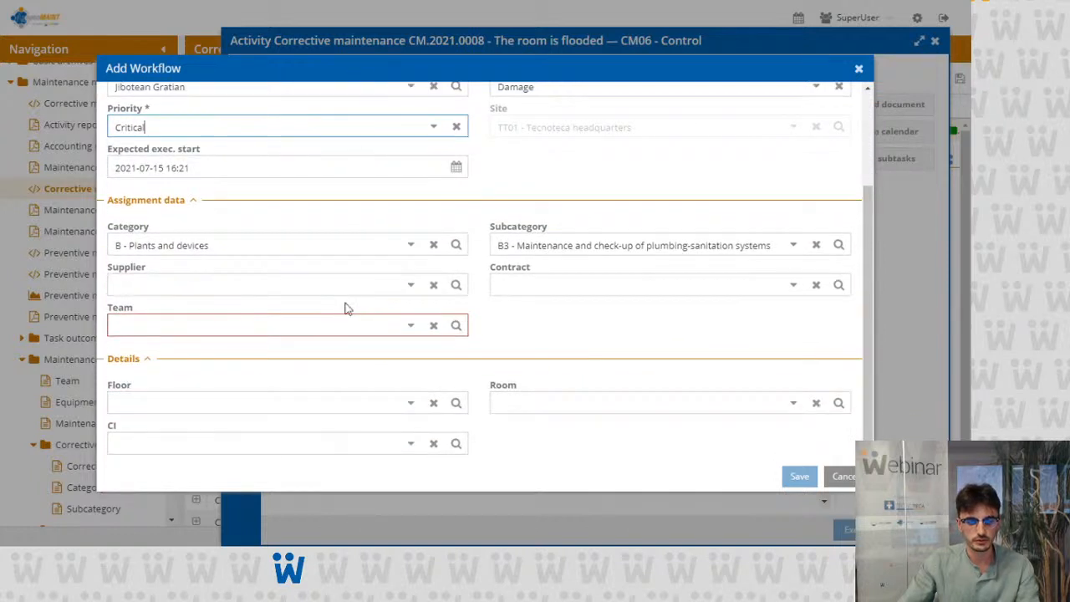
click(414, 328)
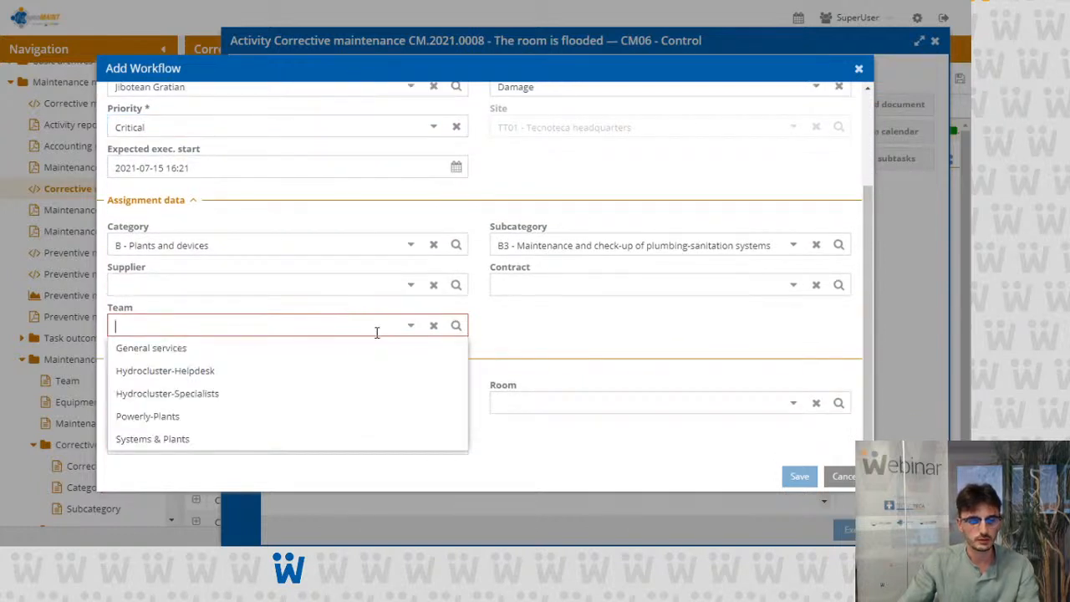
click(284, 372)
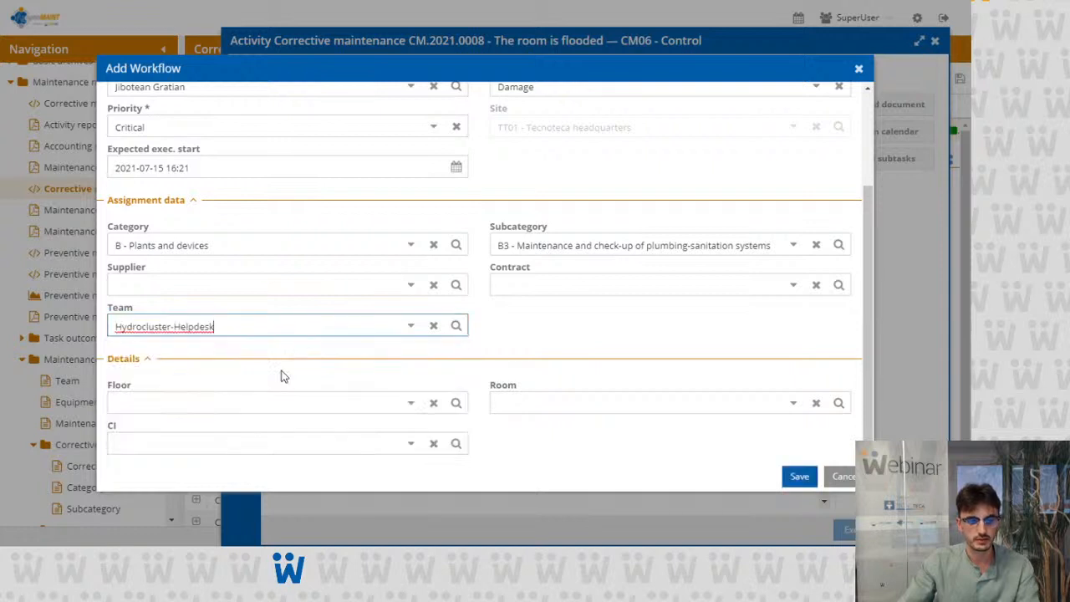
Step: Locate the pipe repair subtask on floor F01N - First floor in room R03 - Room R03, and save it
click(410, 403)
click(346, 448)
click(786, 404)
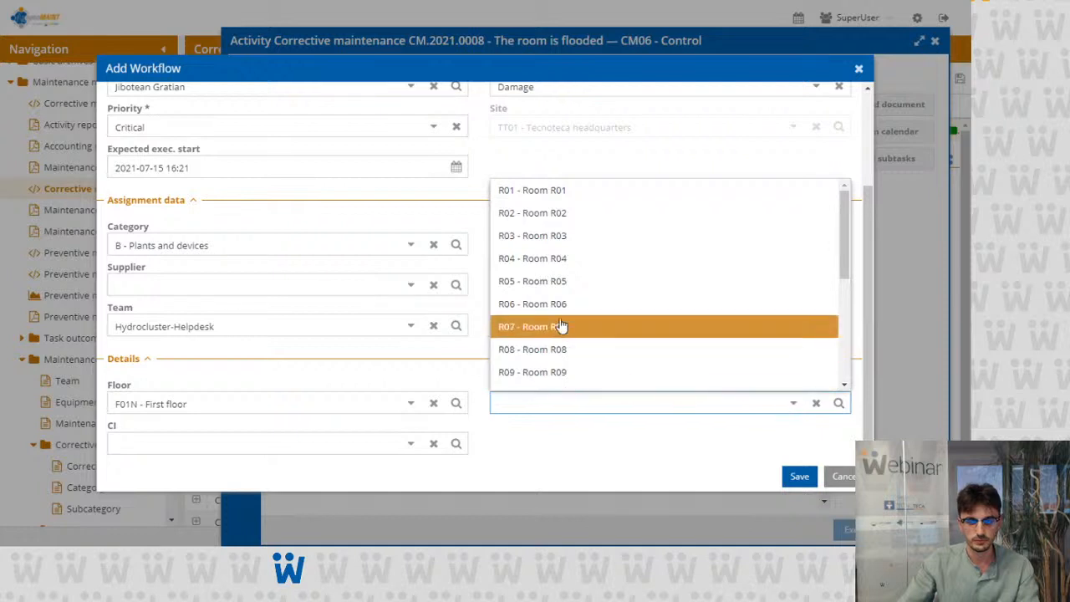
click(551, 235)
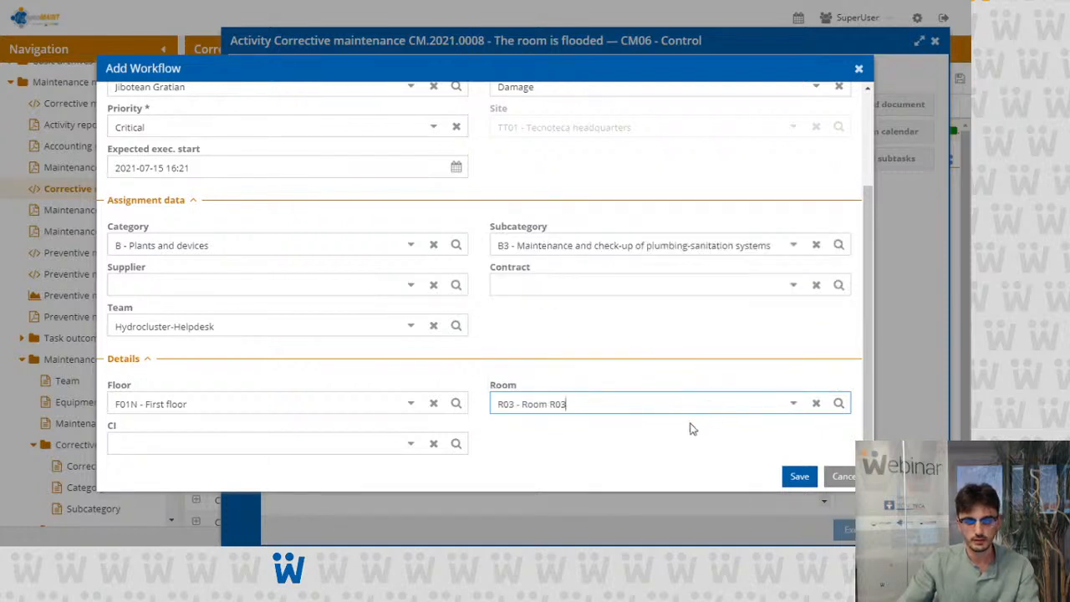
scroll(691, 427, up, 3)
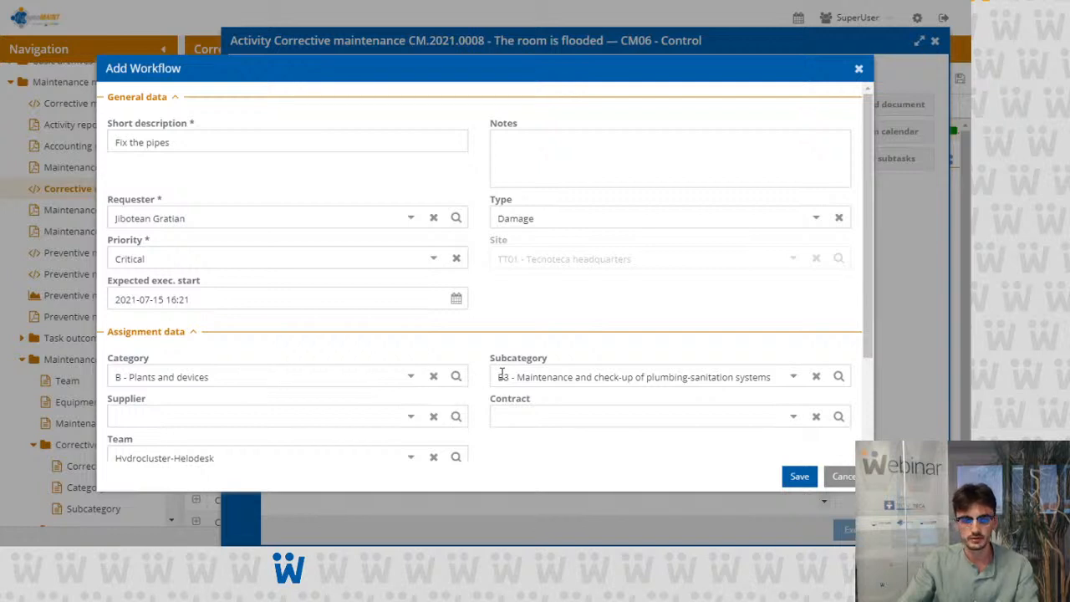
scroll(501, 373, down, 3)
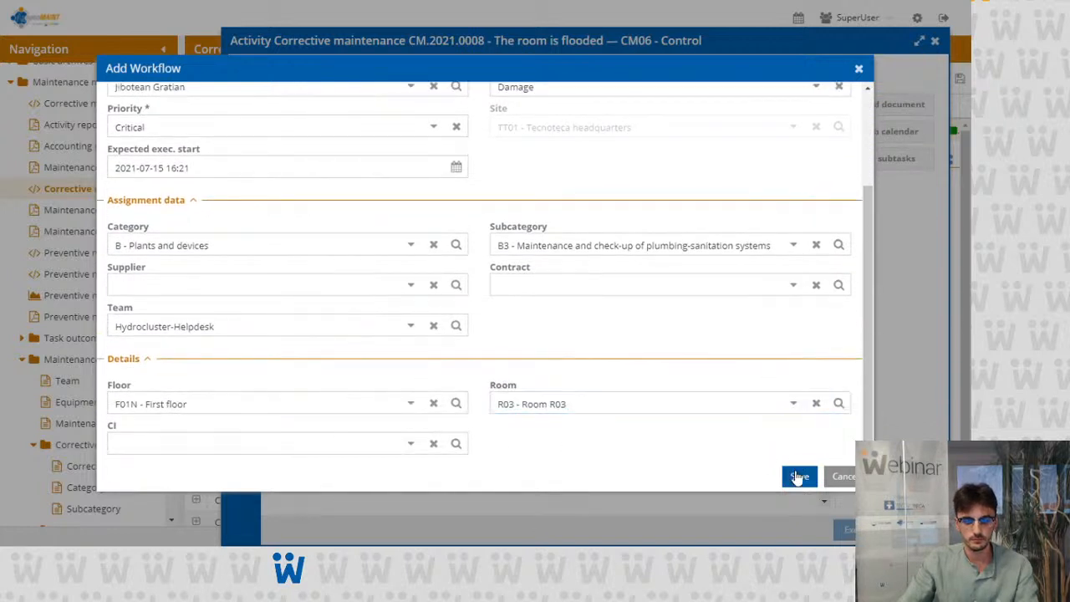
click(798, 475)
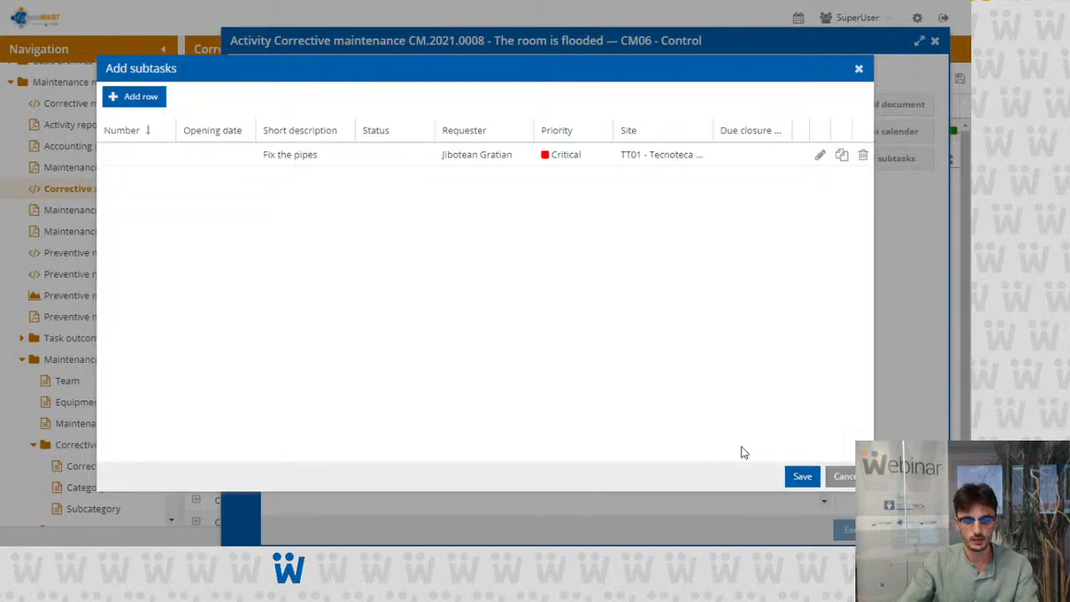
Step: Add a second subtask described as "Clean the room" with the note "Wait for the pipes to get fixed"
click(119, 101)
click(203, 136)
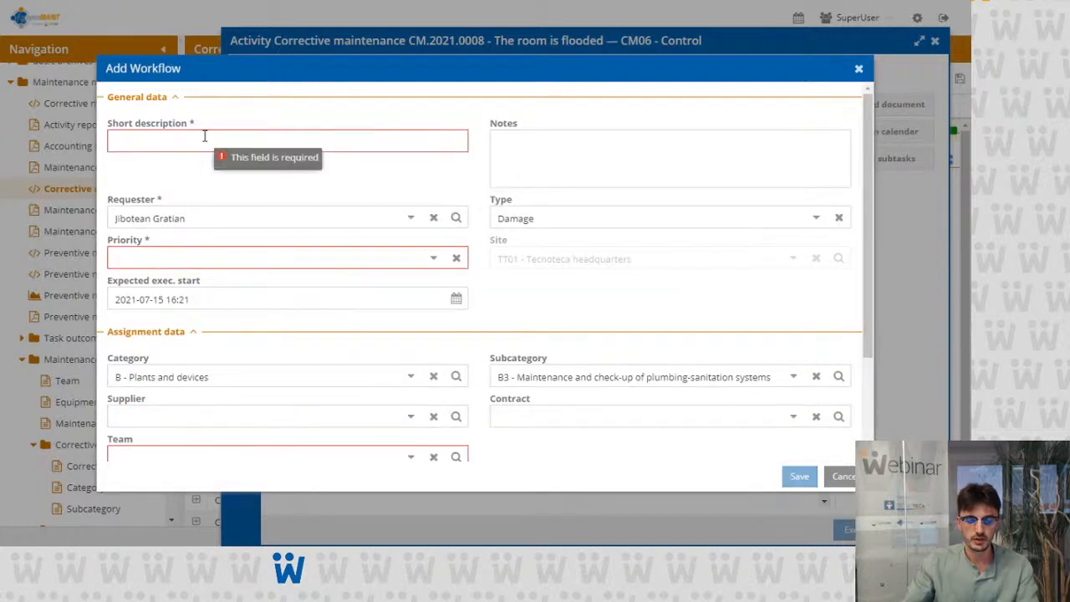
text(Clea)
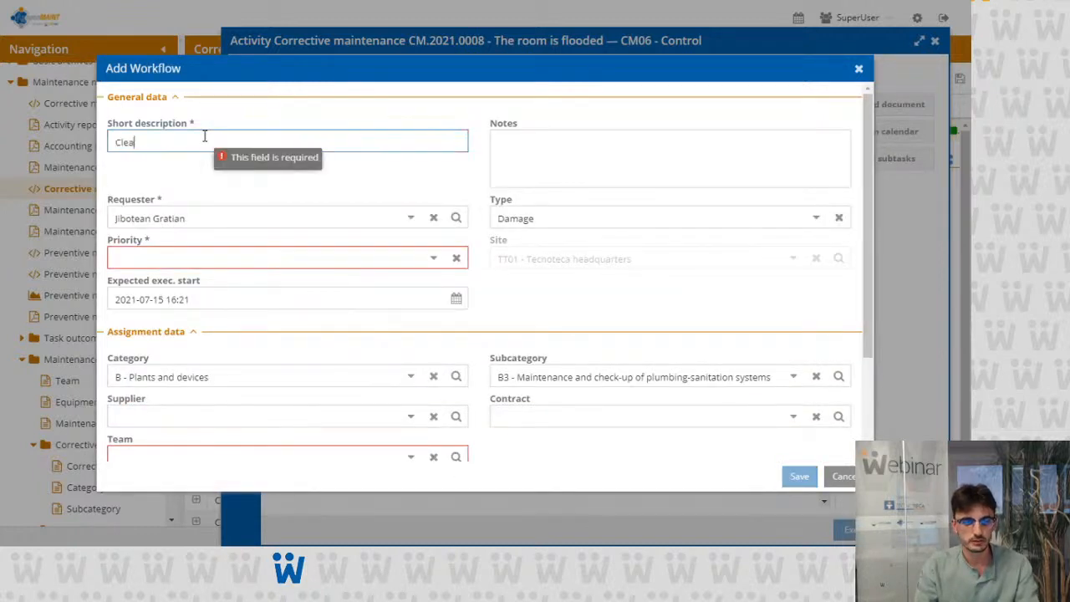
text(n the roo)
key(Tab)
click(215, 136)
text(m)
click(499, 148)
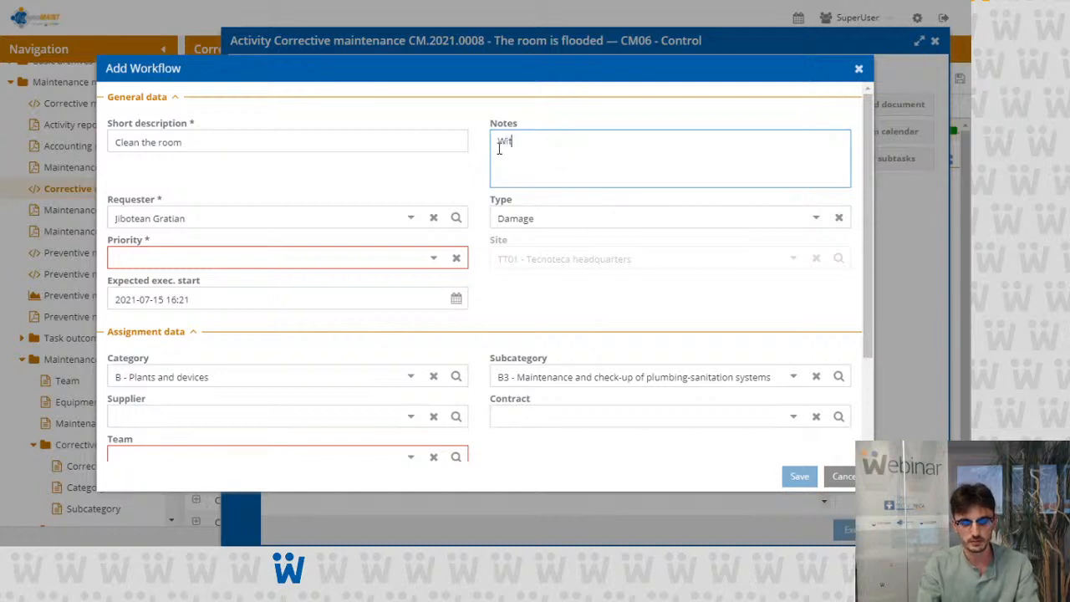
text(Wait for the pipes to get fixe)
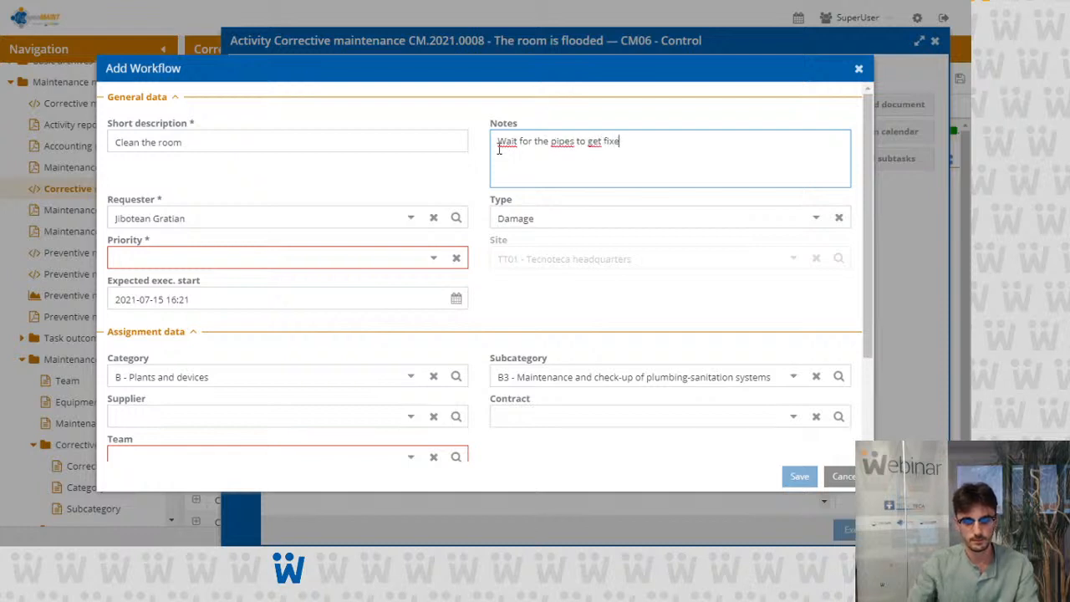
text(d)
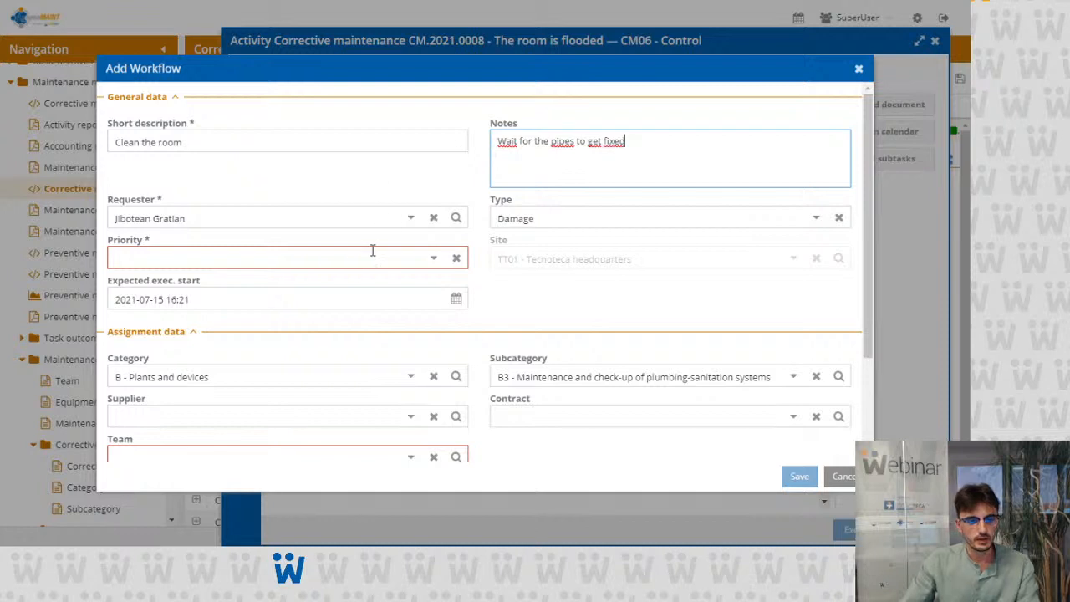
Step: Set the room cleaning subtask's priority to Medium and its team to General services
click(433, 259)
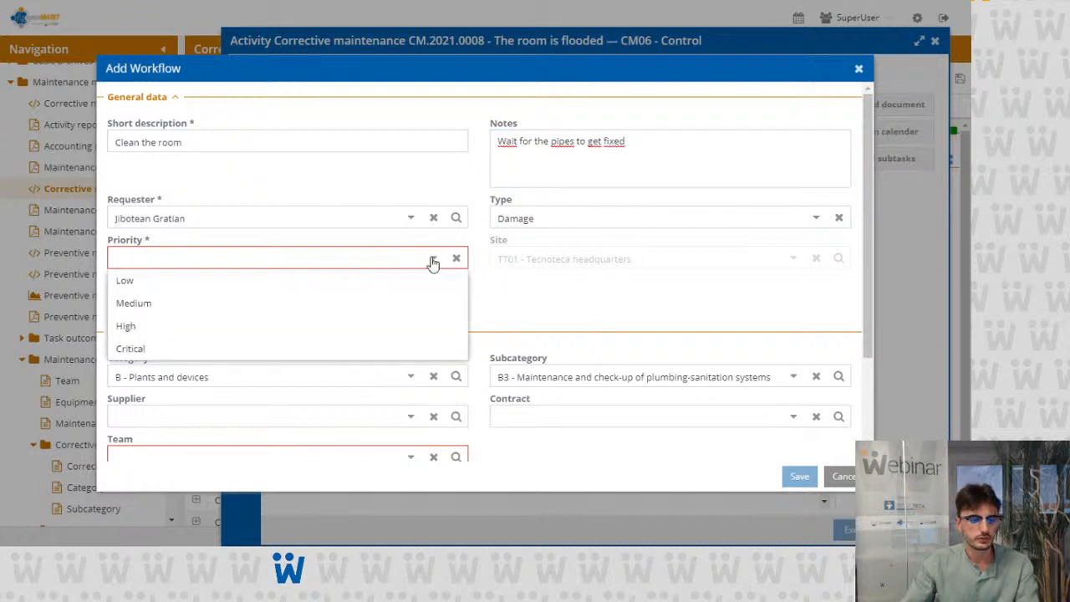
click(327, 302)
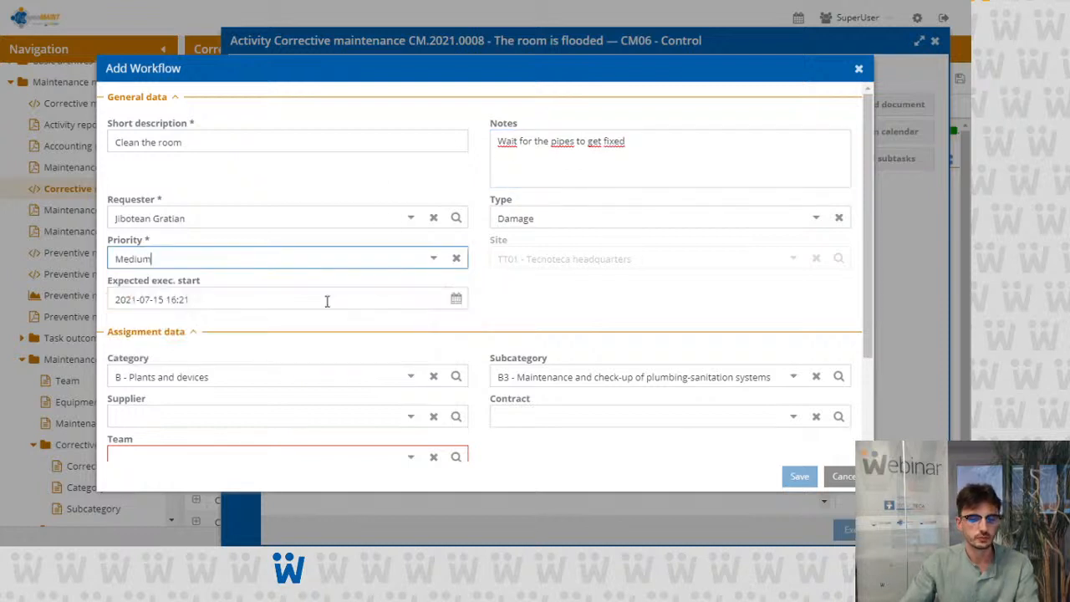
scroll(328, 329, down, 3)
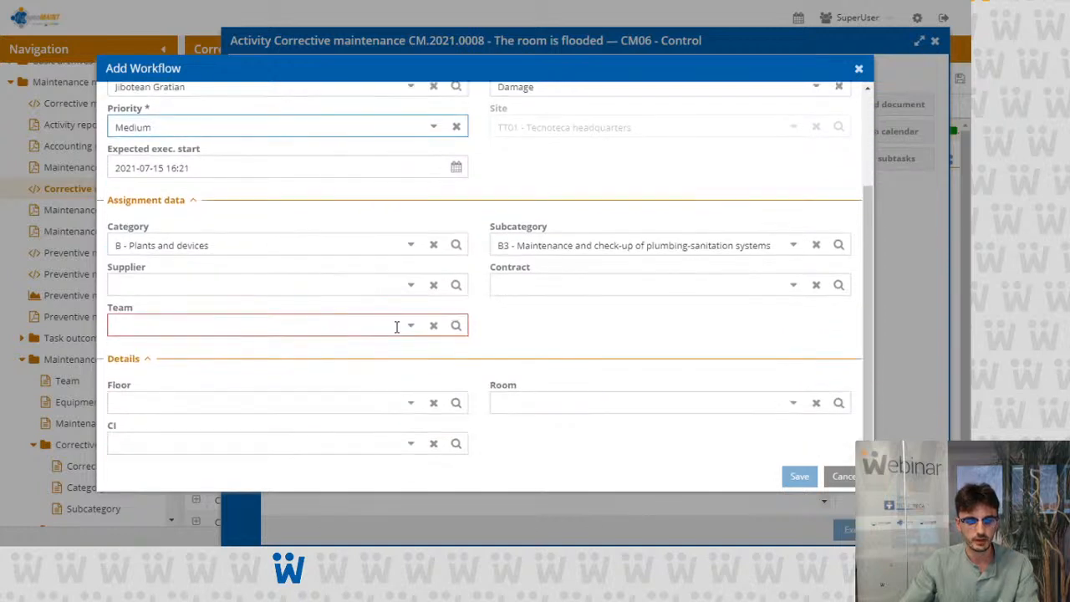
click(410, 334)
click(380, 348)
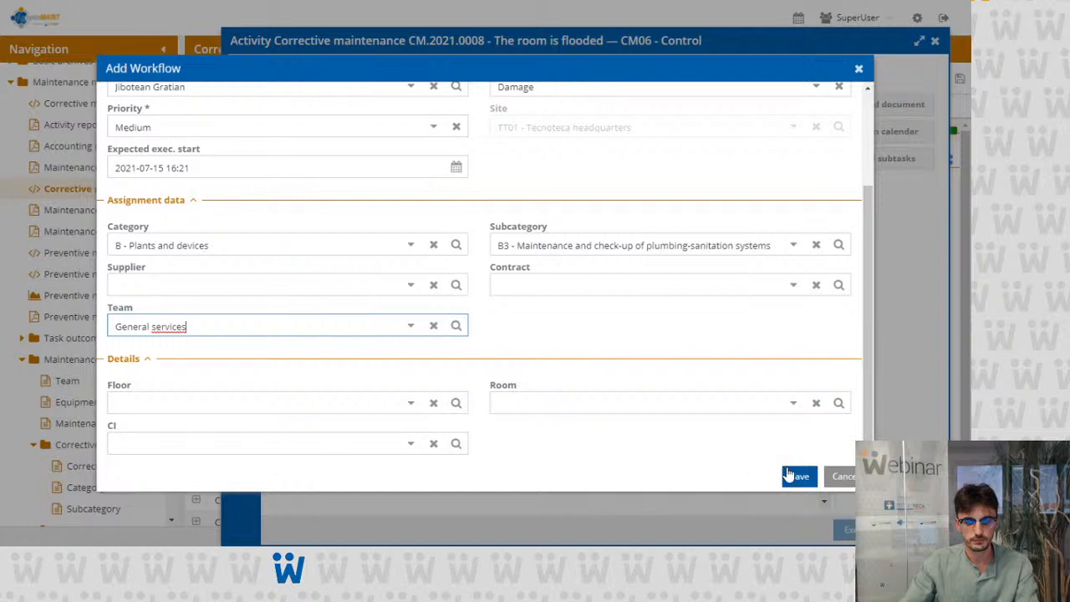
Step: Place the room cleaning subtask on floor F01N - First floor in room R03 - Room R03, and save it
click(408, 405)
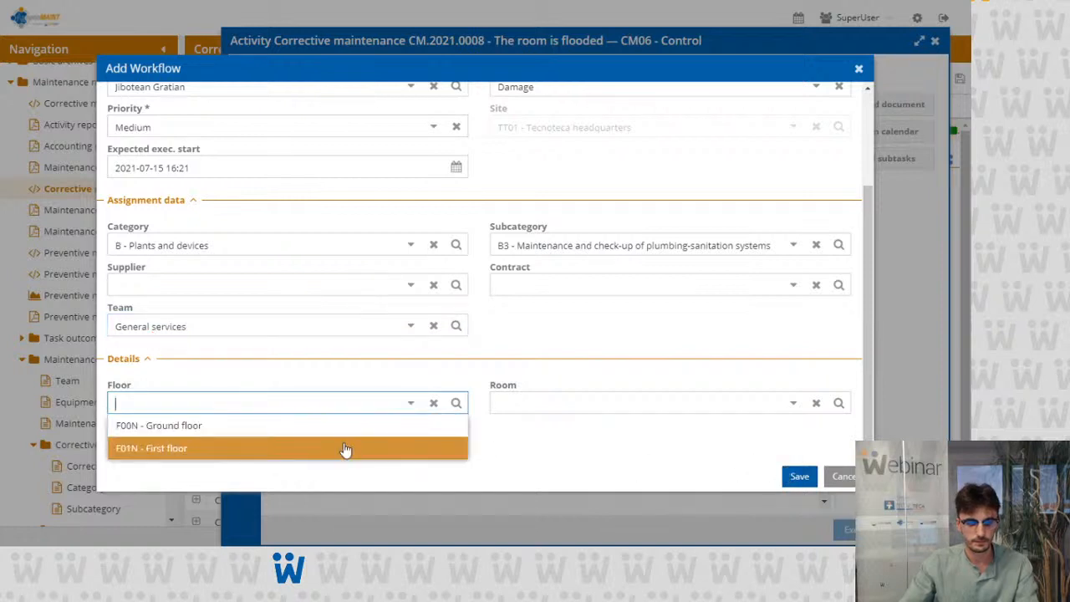
click(346, 448)
click(790, 406)
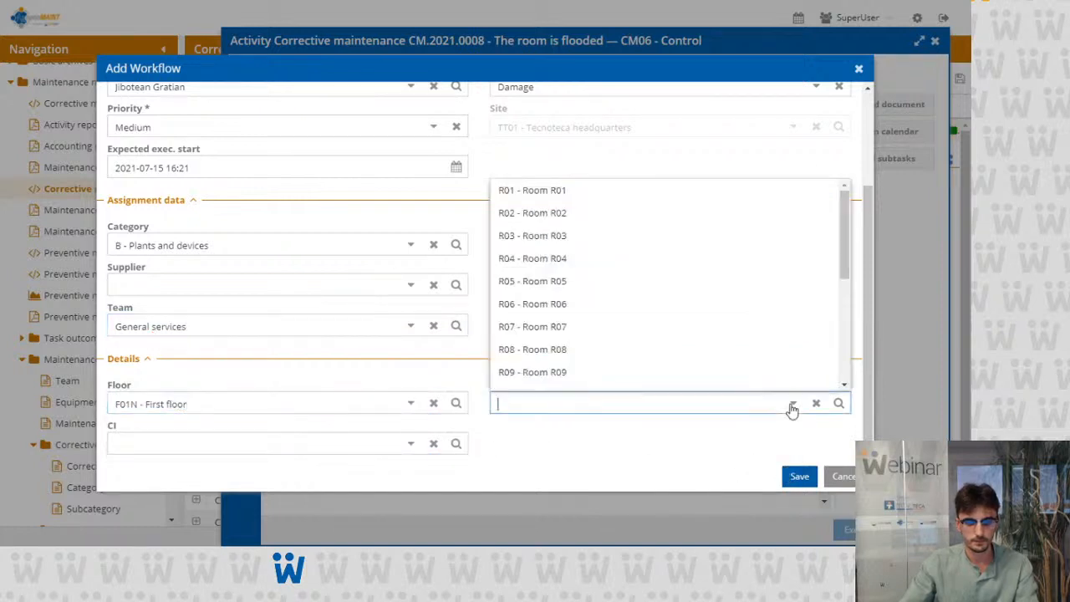
click(586, 237)
click(792, 477)
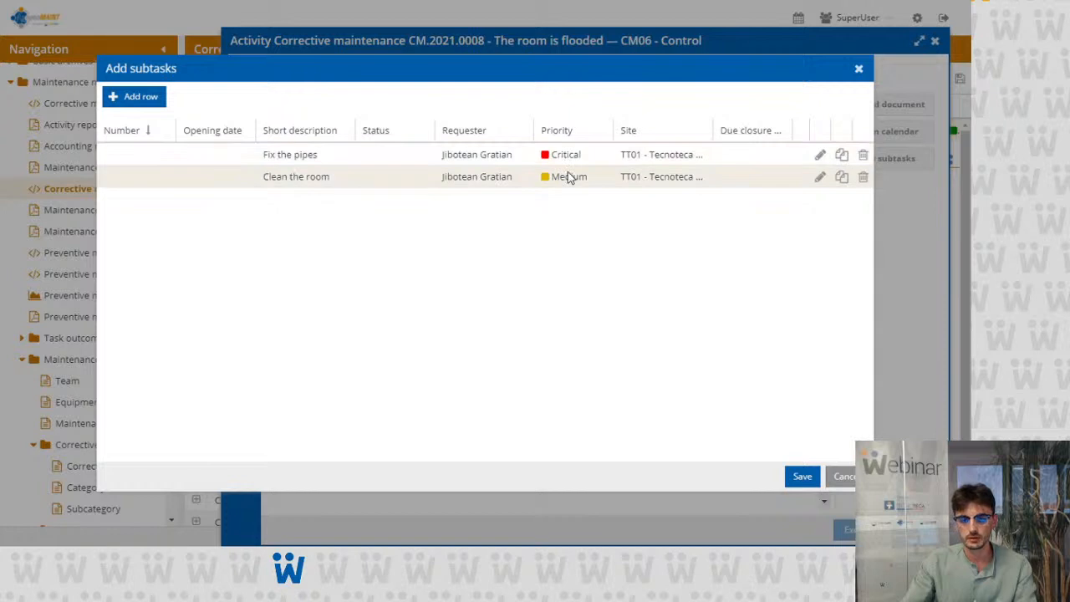
Step: Save the subtask list and execute the flooded room request's control stage with the action Execute subtasks, closing the request
click(801, 475)
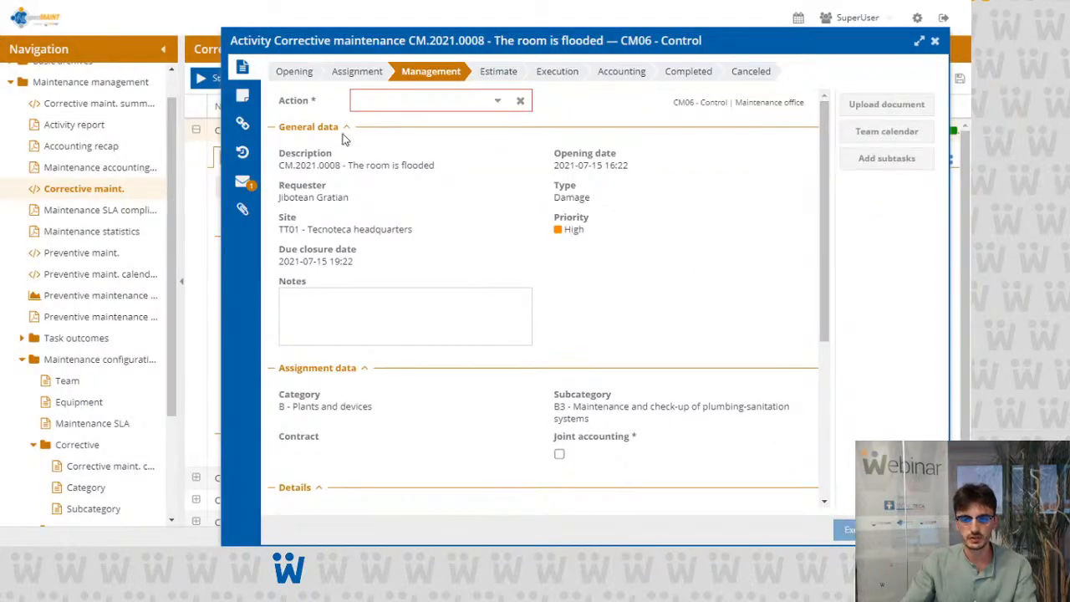
click(495, 105)
click(492, 123)
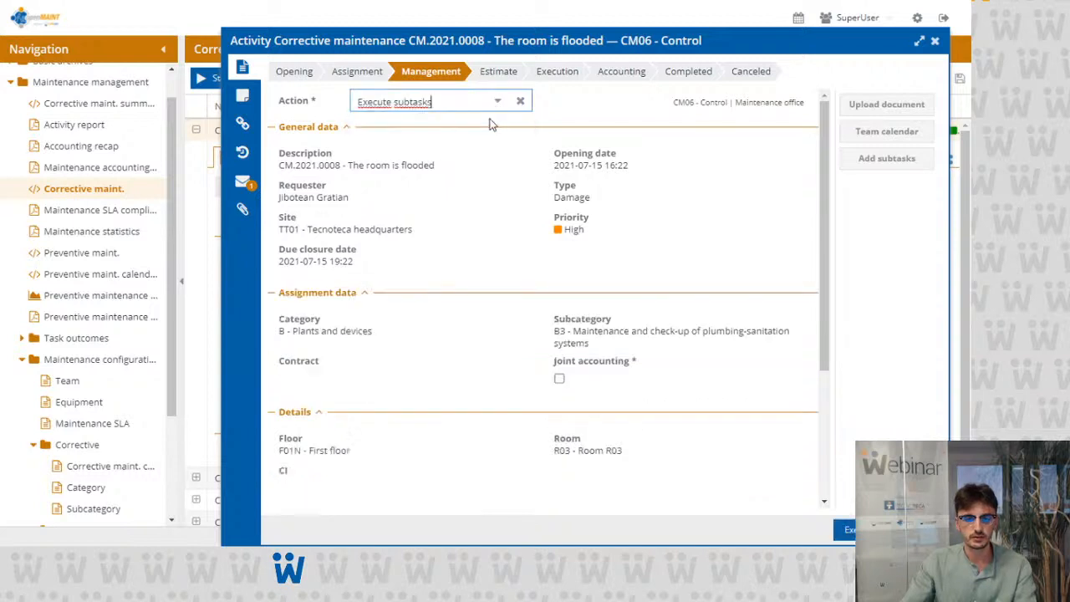
scroll(464, 125, down, 1)
scroll(451, 125, up, 1)
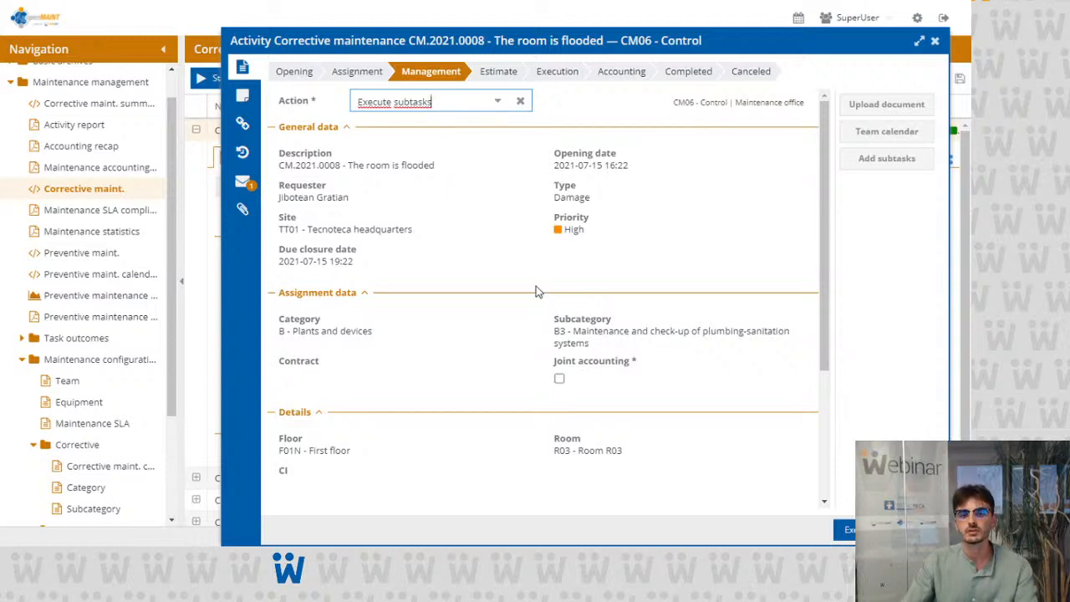
click(851, 530)
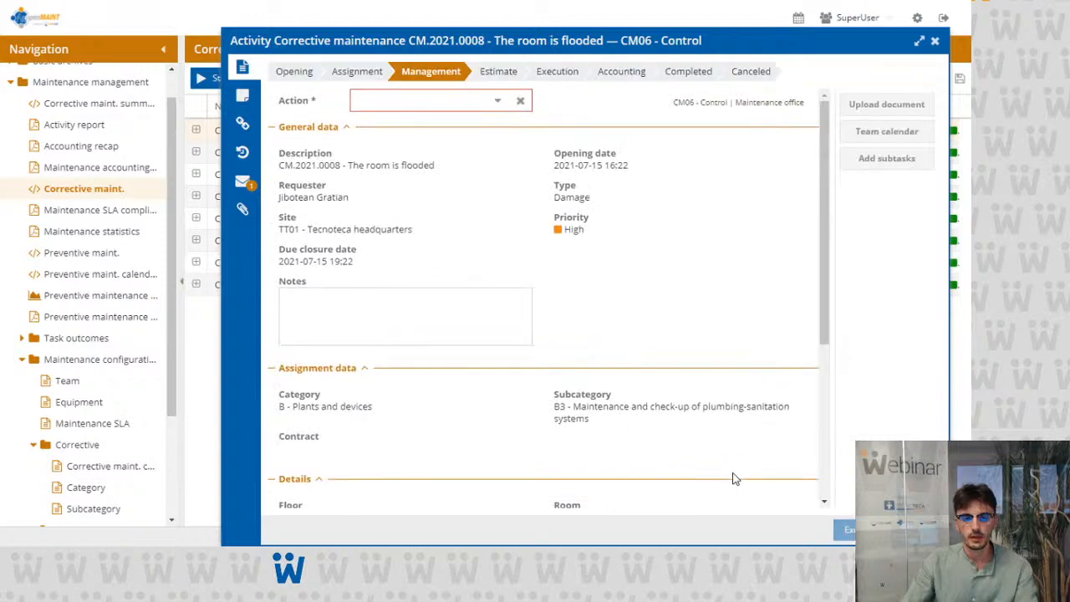
click(911, 530)
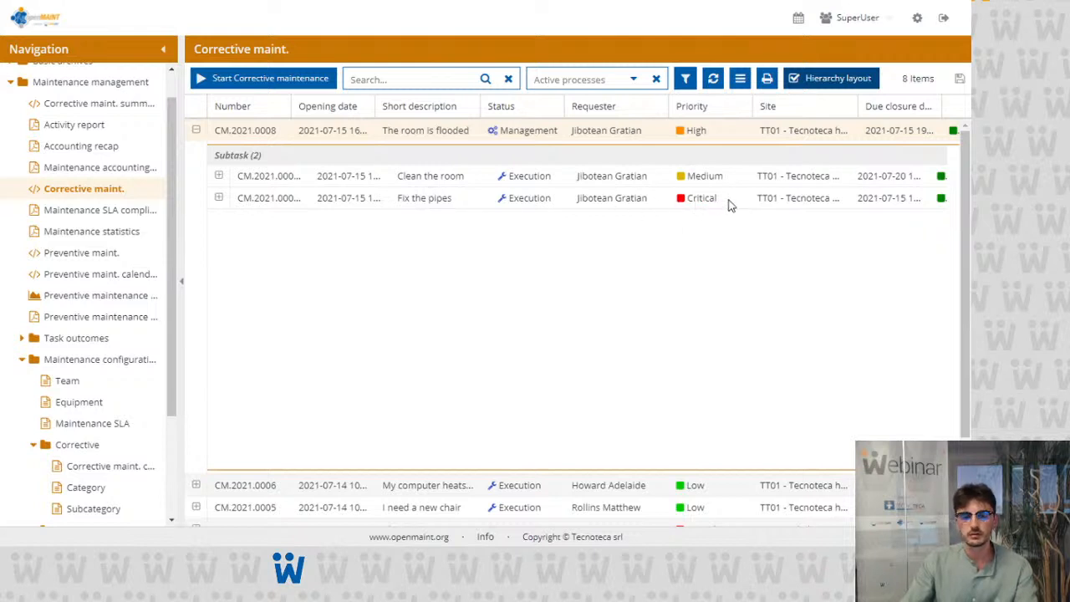
Step: Open the Fix the pipes subtask, review its execution stage and assigned team, and close it
double_click(683, 198)
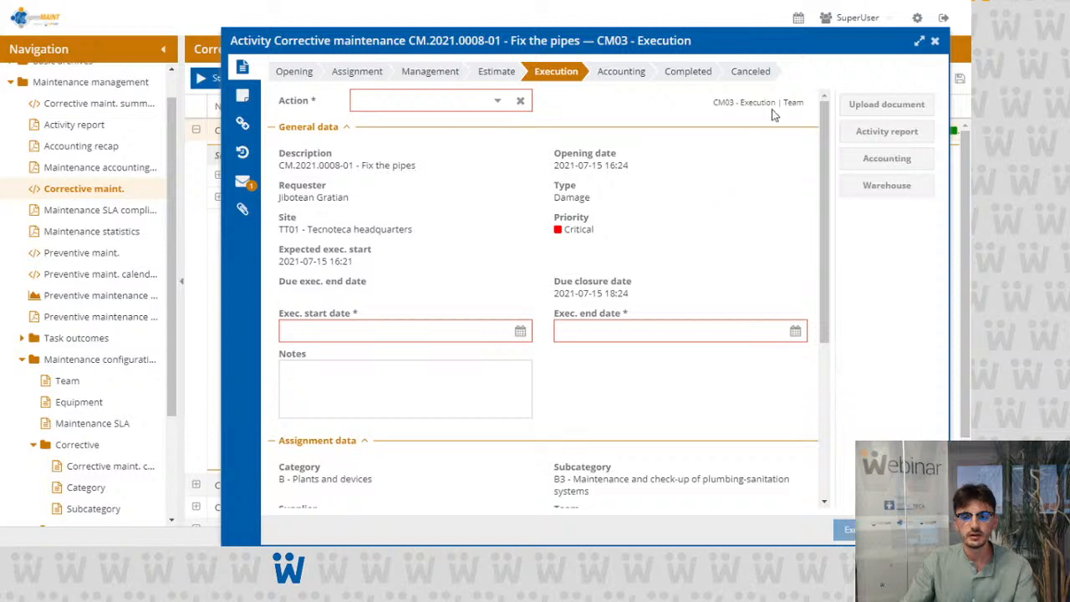
drag(783, 102, 803, 103)
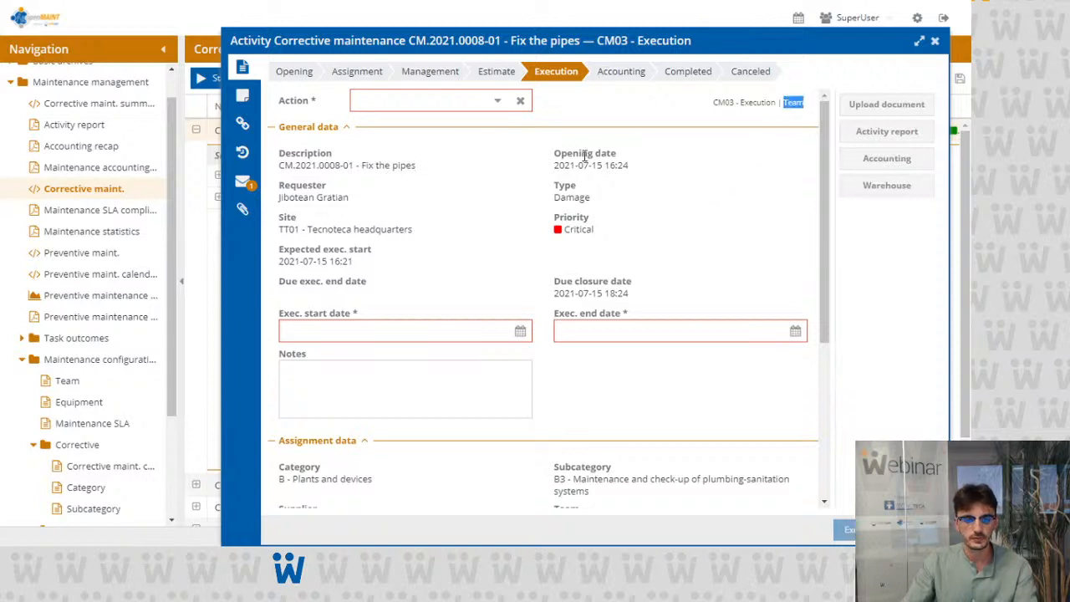
scroll(511, 198, down, 5)
scroll(511, 198, down, 1)
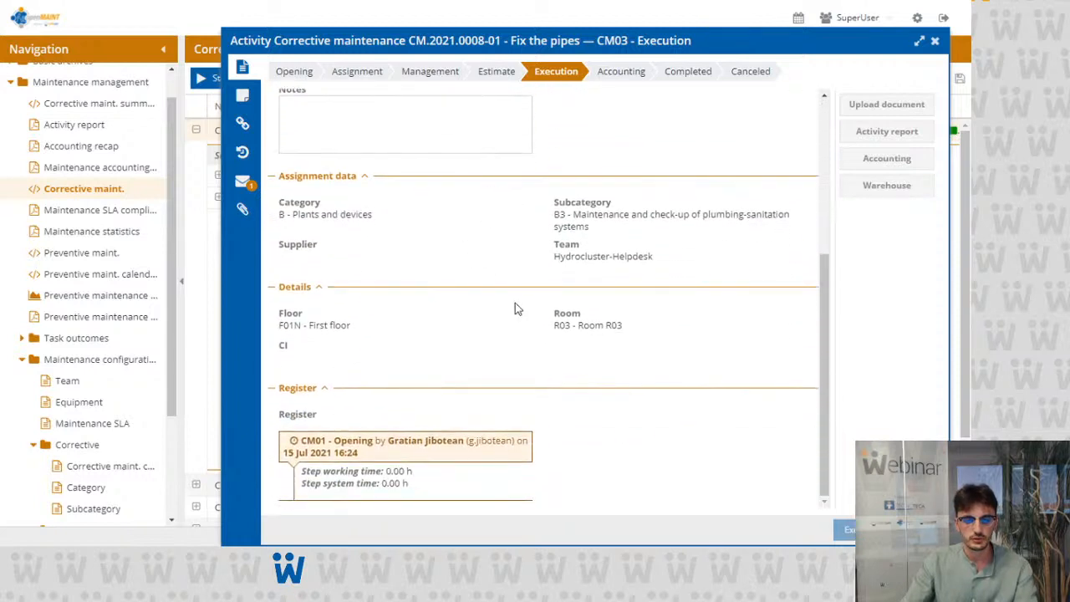
drag(554, 257, 669, 258)
click(671, 260)
scroll(673, 261, up, 6)
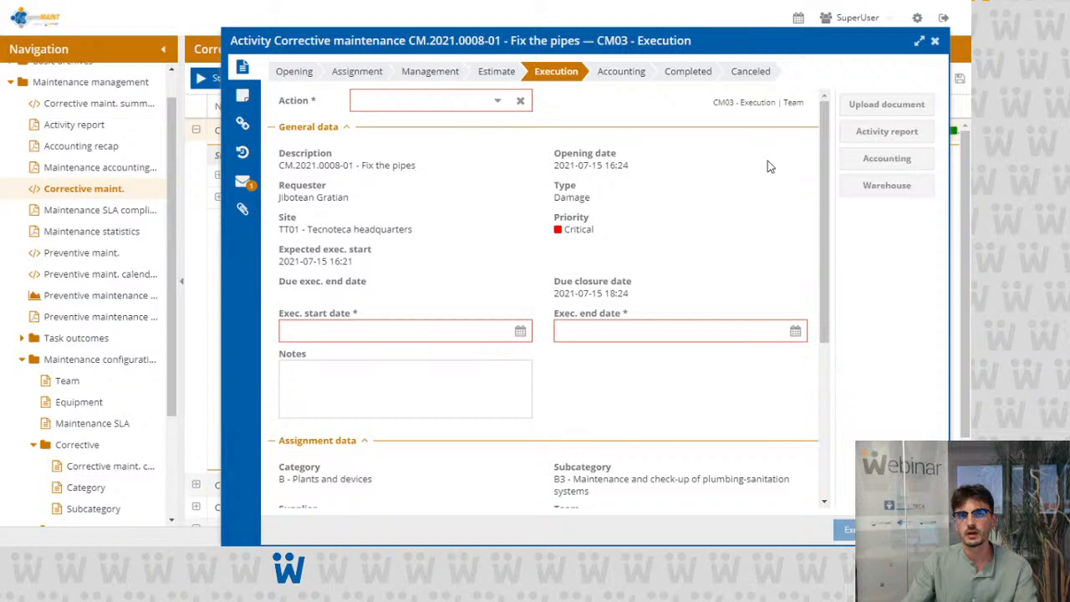
click(934, 42)
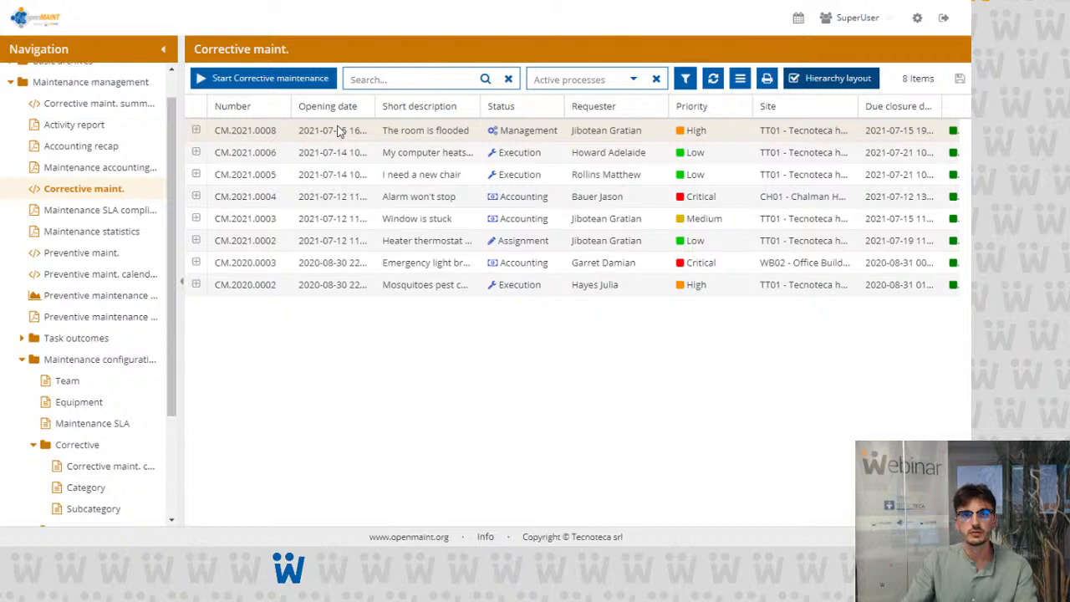
Step: Start a corrective maintenance request for the flooded room's requester, with the short description "The door handle is stuck and the door won't open"
click(286, 83)
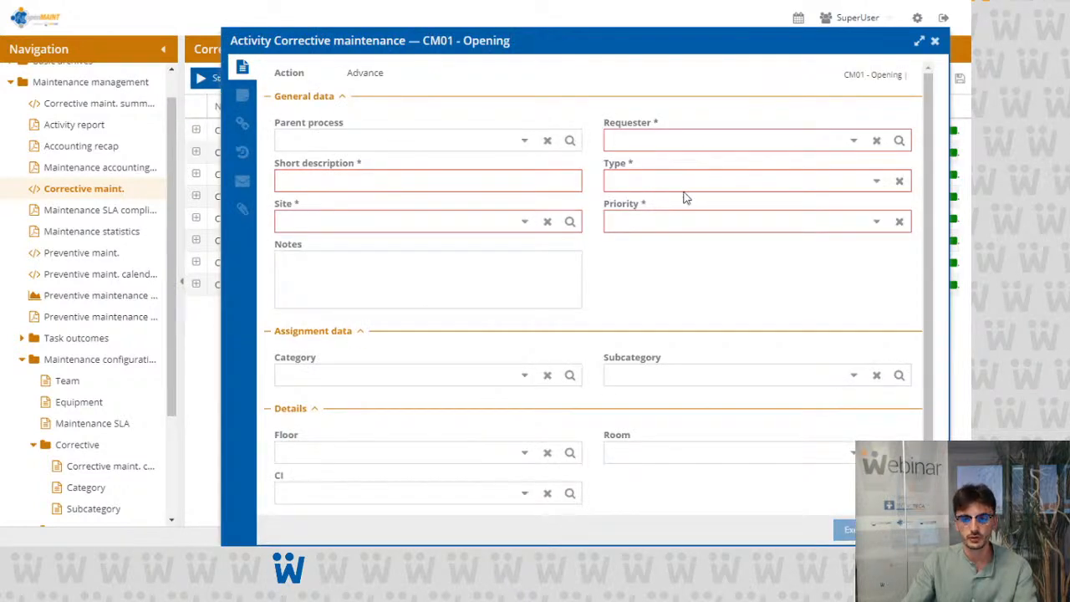
click(849, 142)
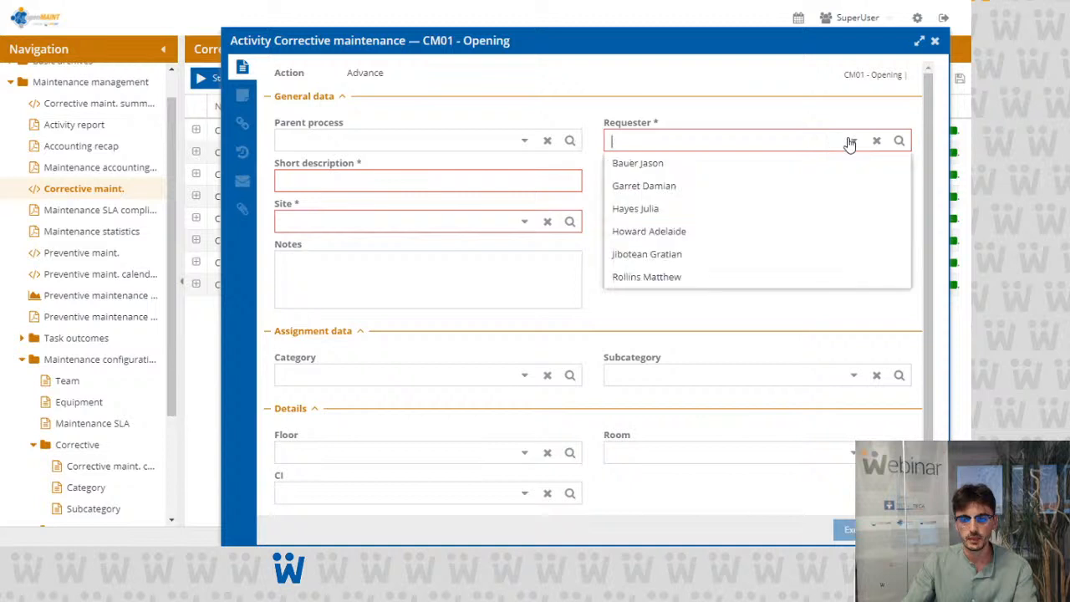
click(692, 259)
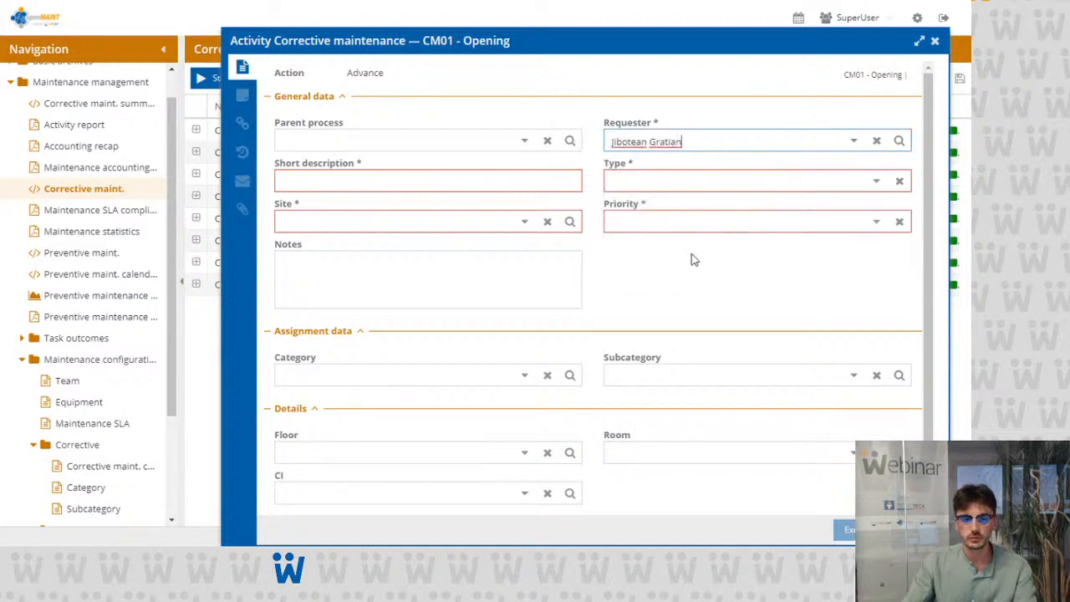
click(427, 181)
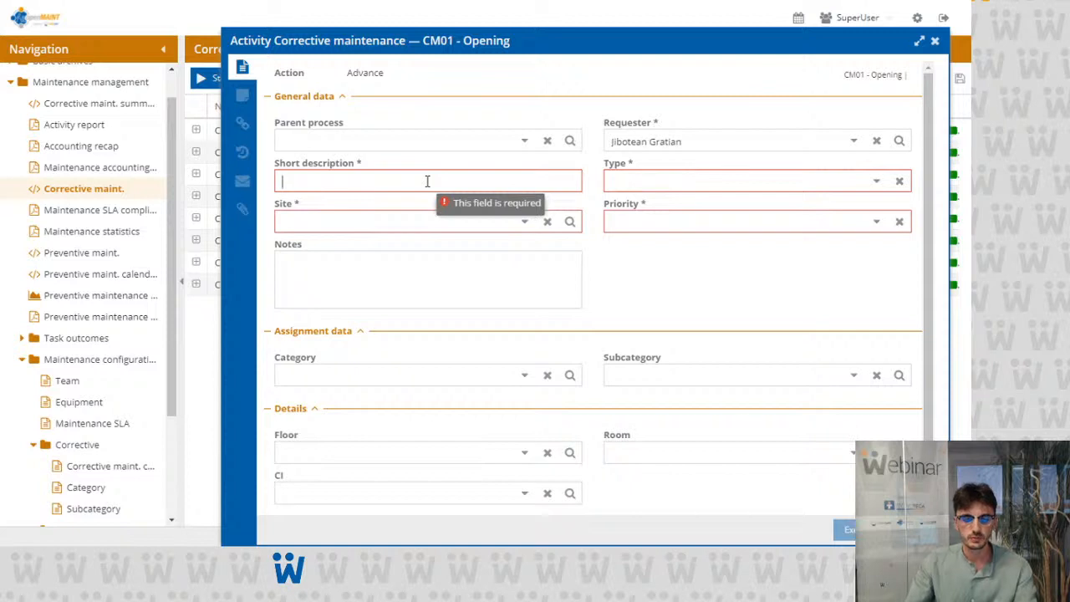
text(The door hand)
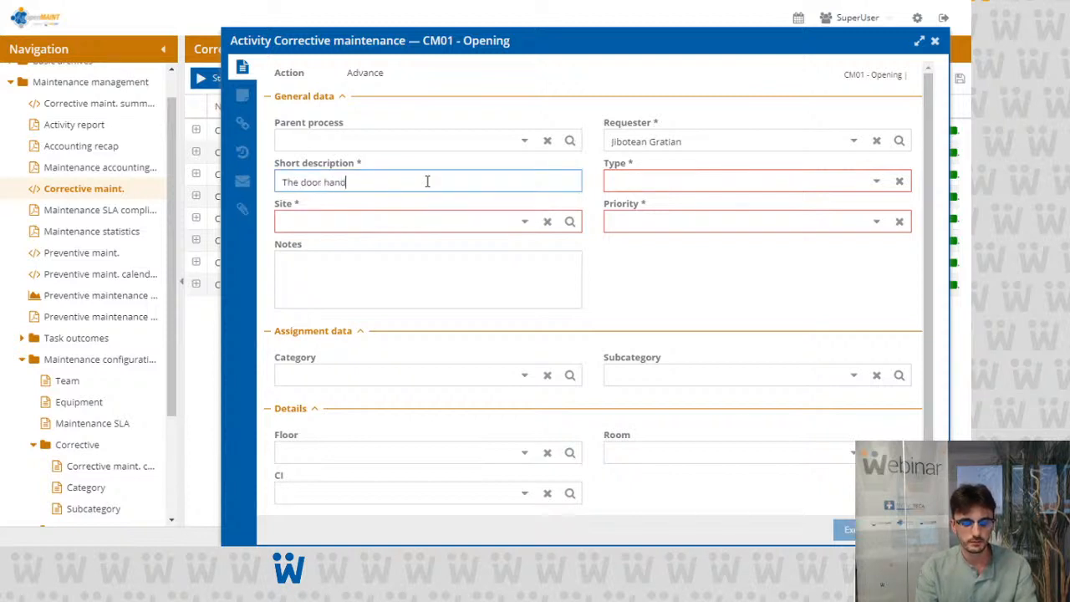
text(le is t stuck adnt)
key(BackSpace)
text(d the door won't w)
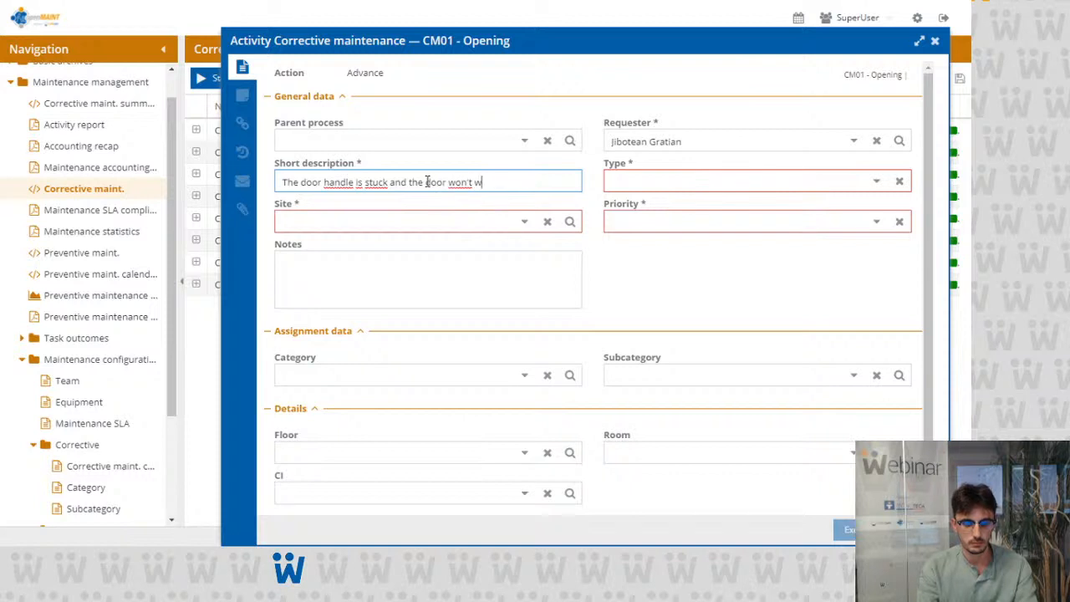
key(BackSpace)
text(open)
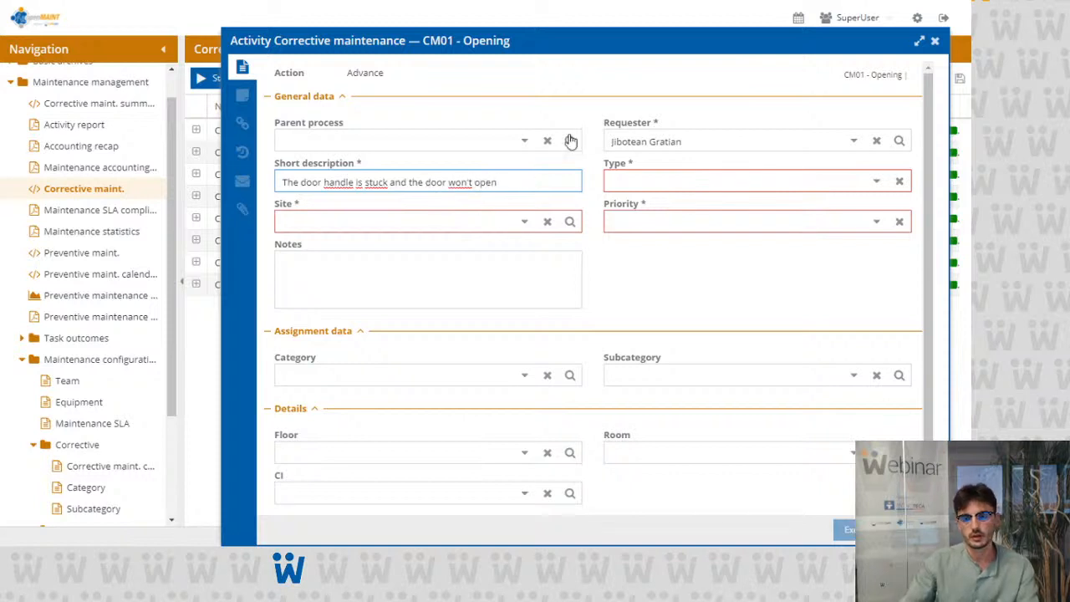
Step: Set the door handle request's type to Damage, its site to TT01 - Tecnoteca headquarters and its priority to Medium
click(869, 180)
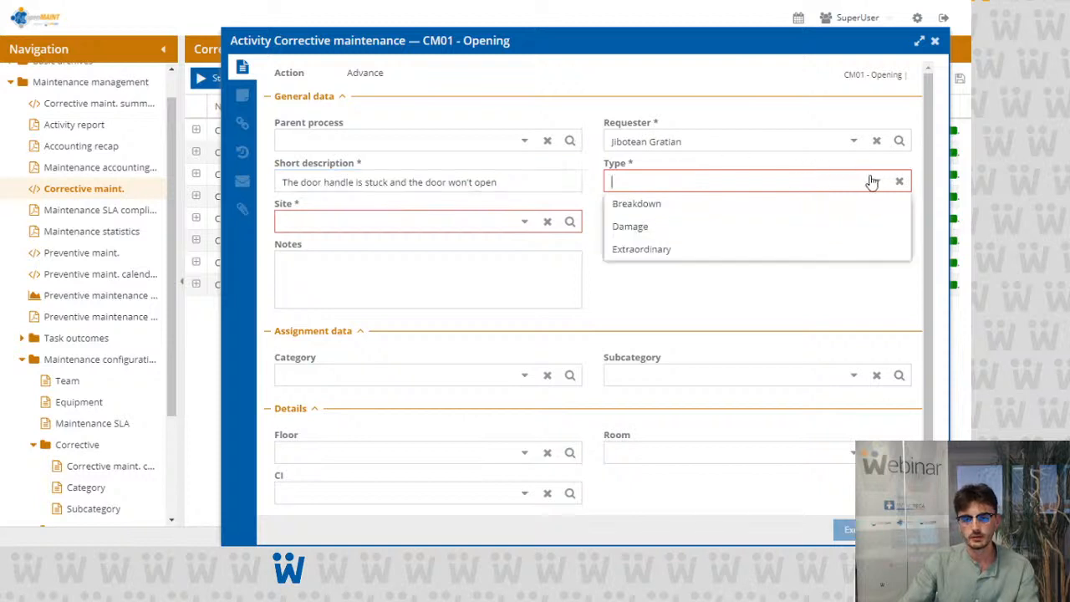
click(682, 224)
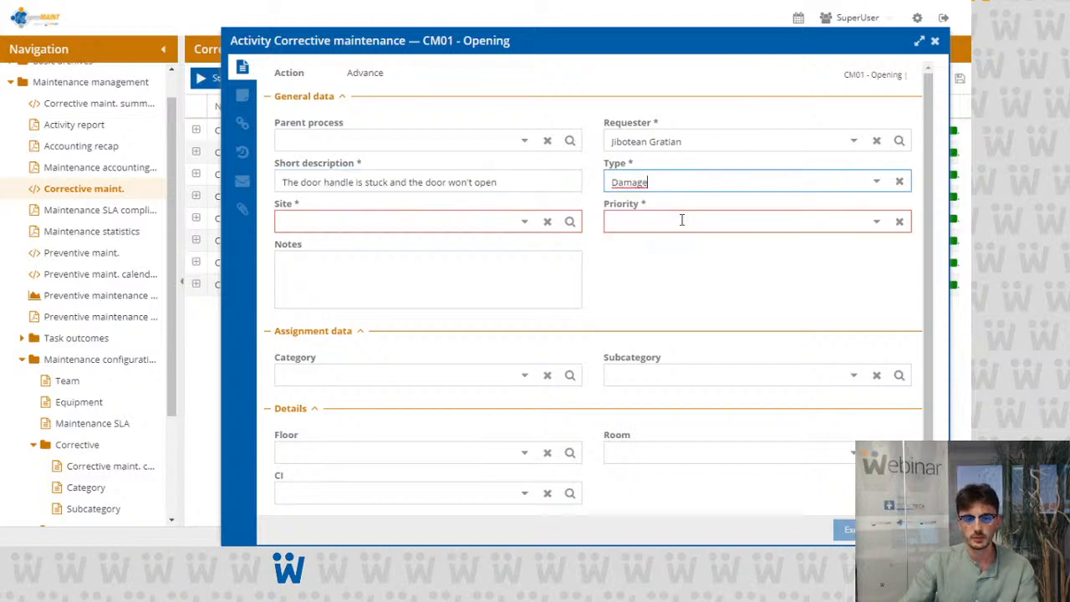
click(529, 222)
click(449, 267)
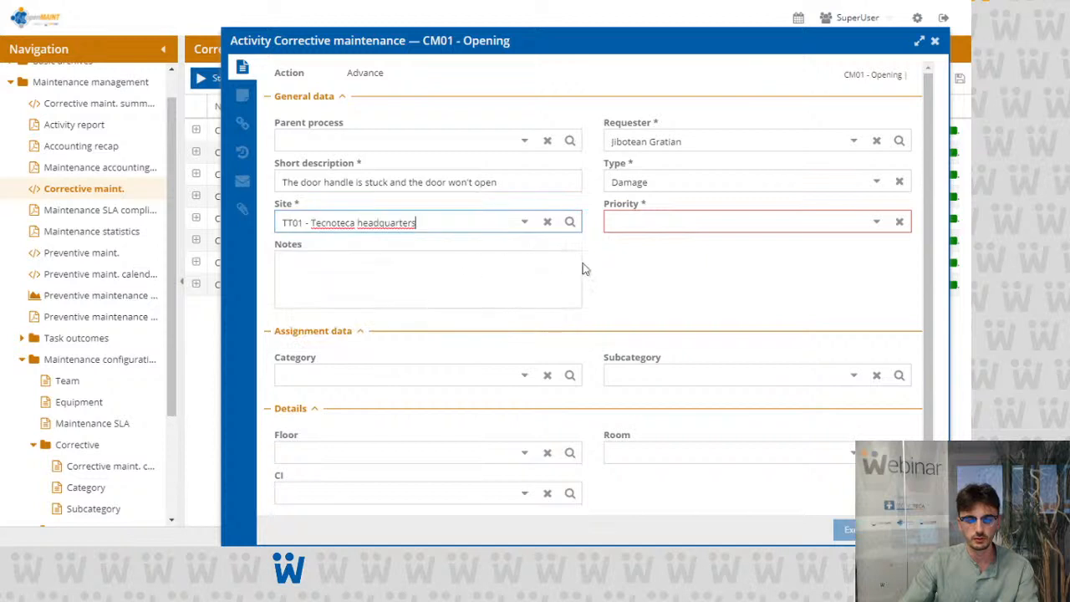
click(876, 222)
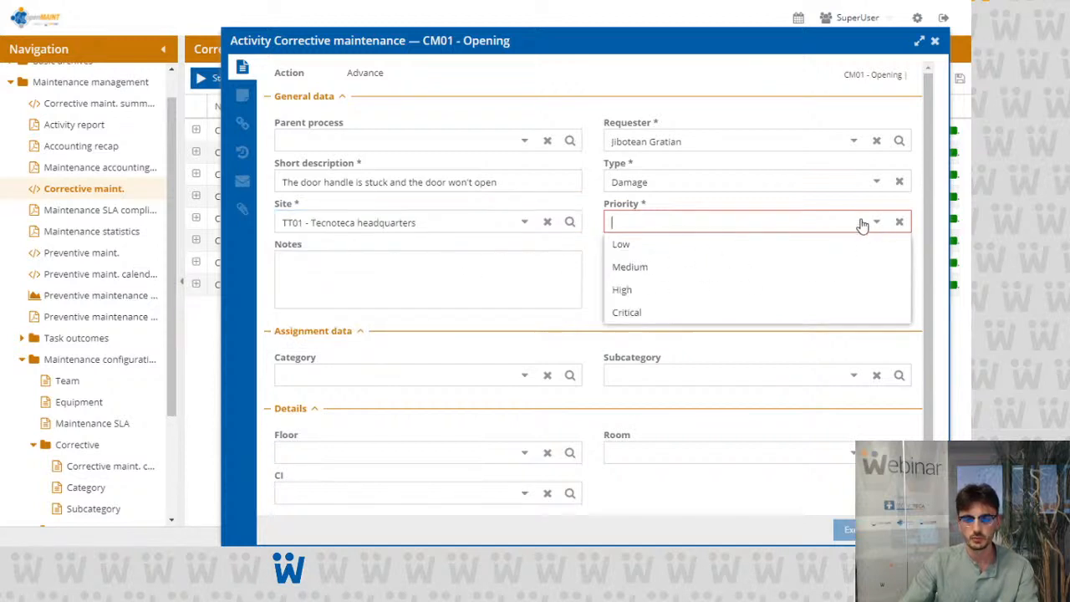
click(715, 266)
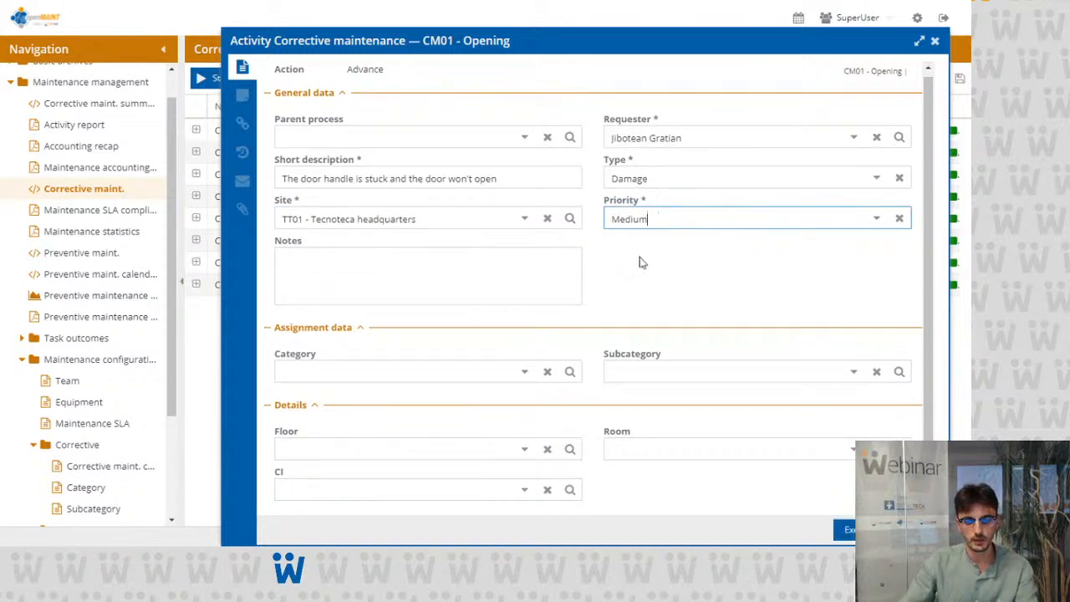
Step: Assign the request to category C - Environment and people and subcategory C5 - Maintenance of furnishing elements
click(524, 370)
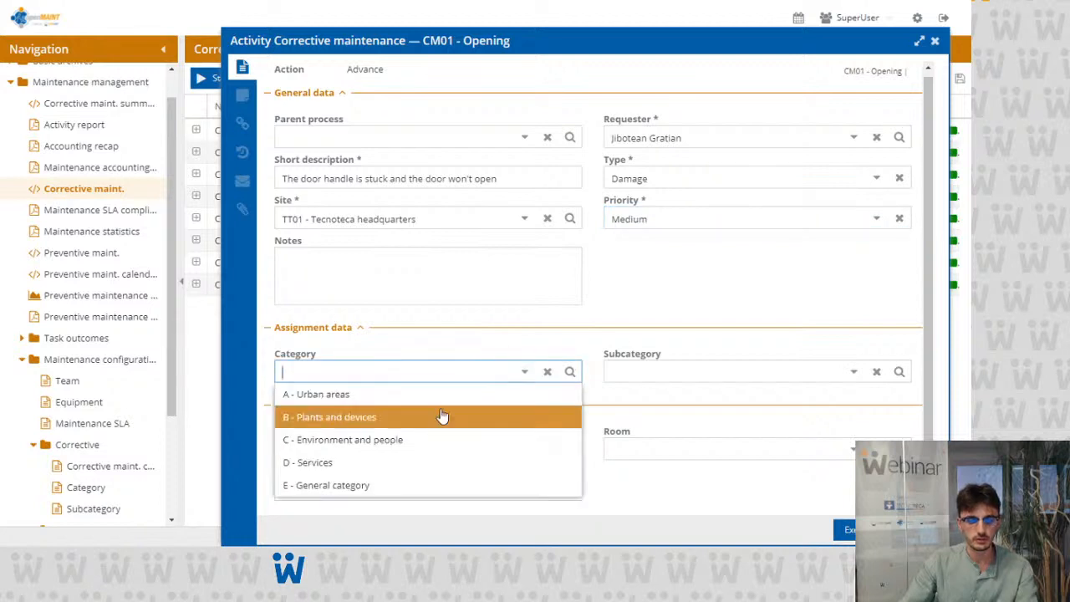
click(438, 441)
click(850, 370)
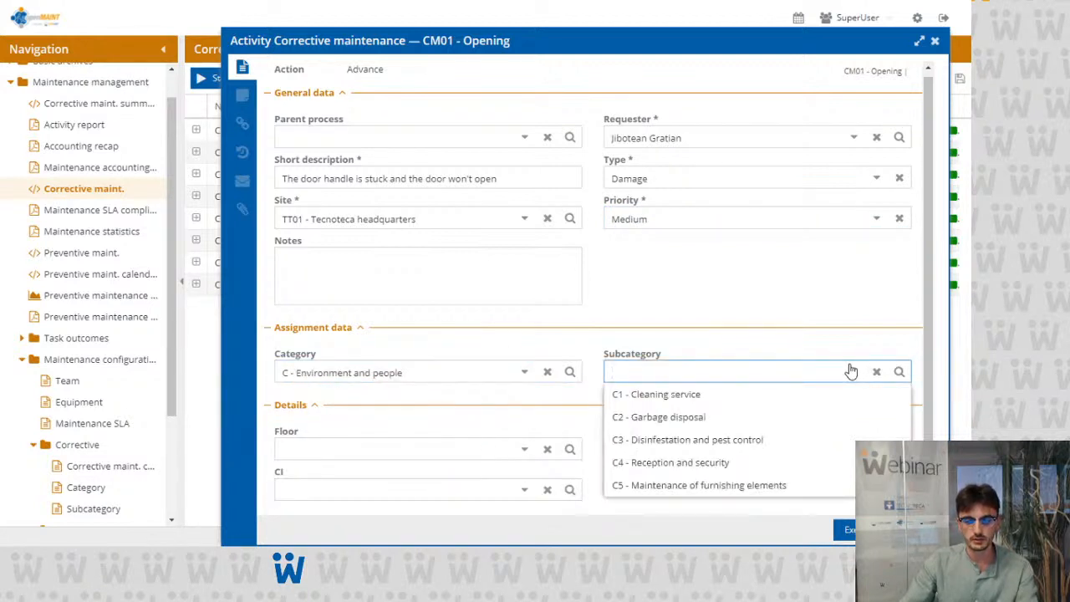
click(773, 486)
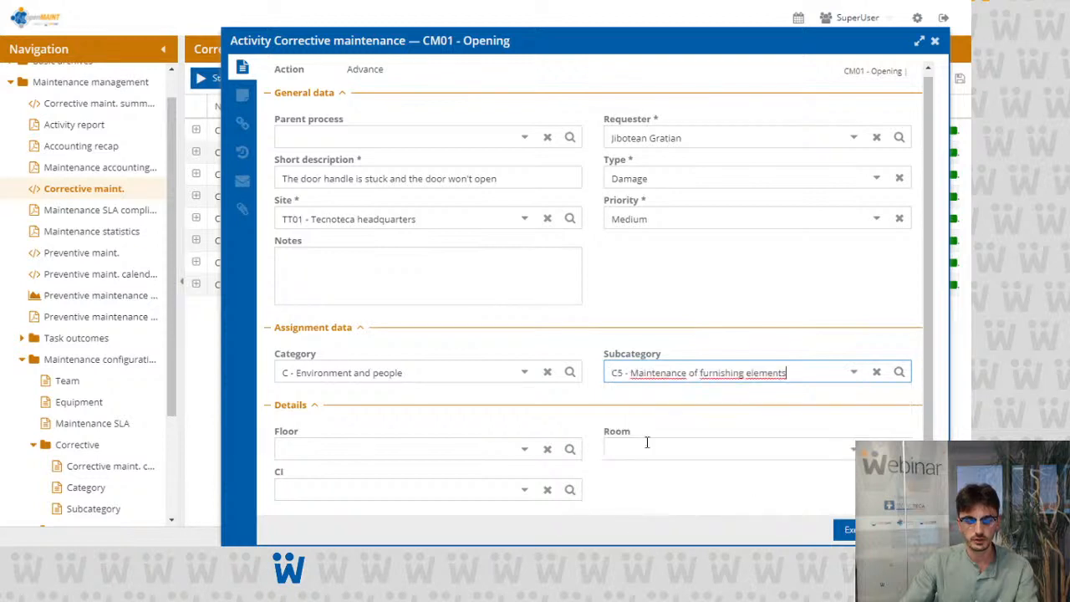
Step: Place the request on floor F01N - First floor in room R05 - Room R05, and execute the opening stage
click(524, 448)
click(444, 495)
click(812, 443)
click(668, 332)
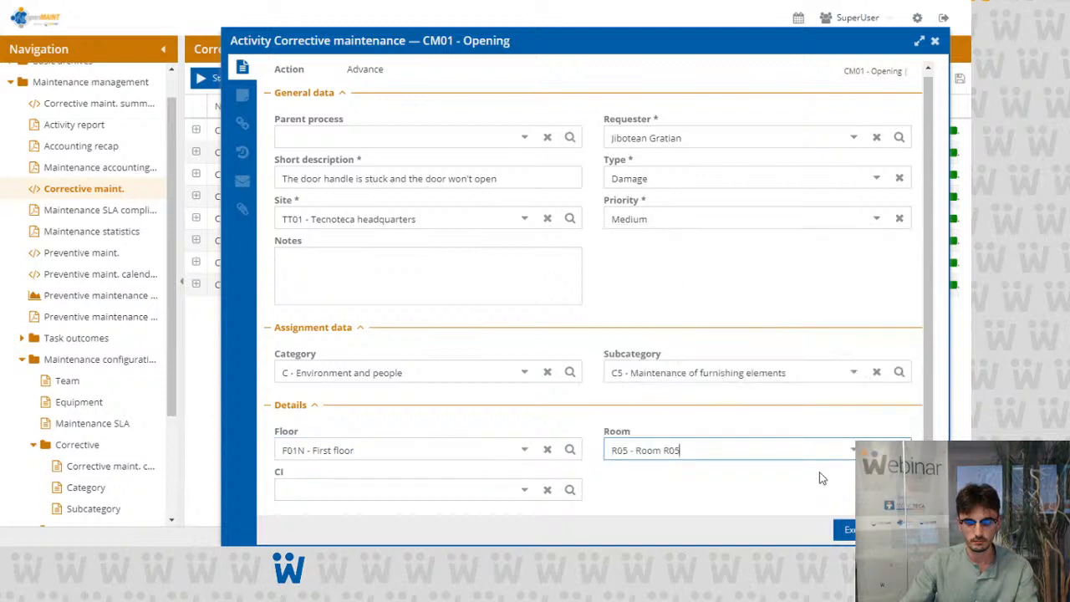
click(846, 529)
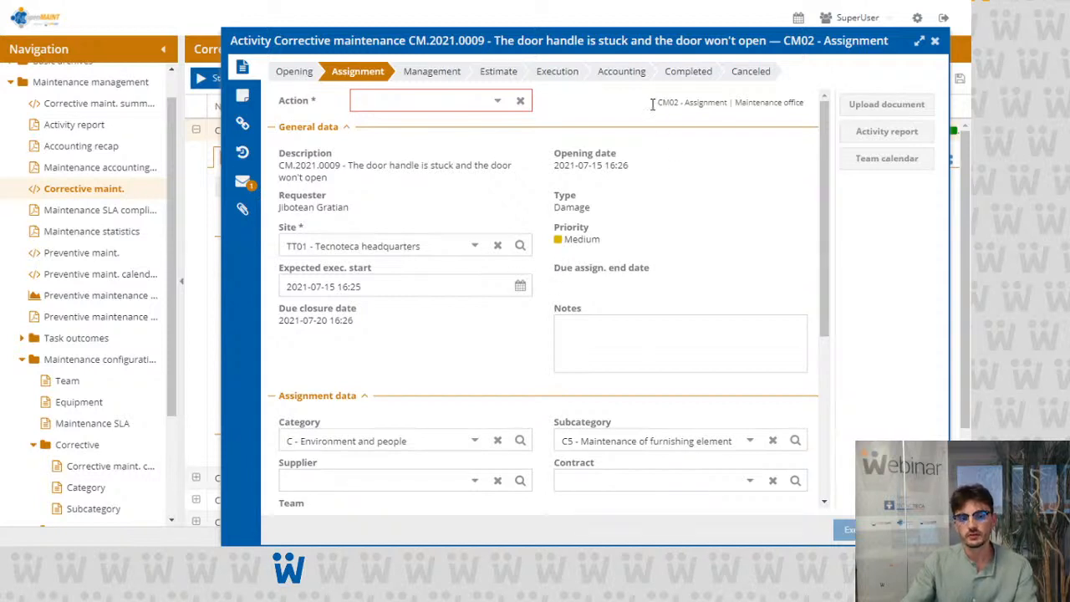
Step: Execute the door handle request's assignment stage with the action Manage estimates
click(491, 102)
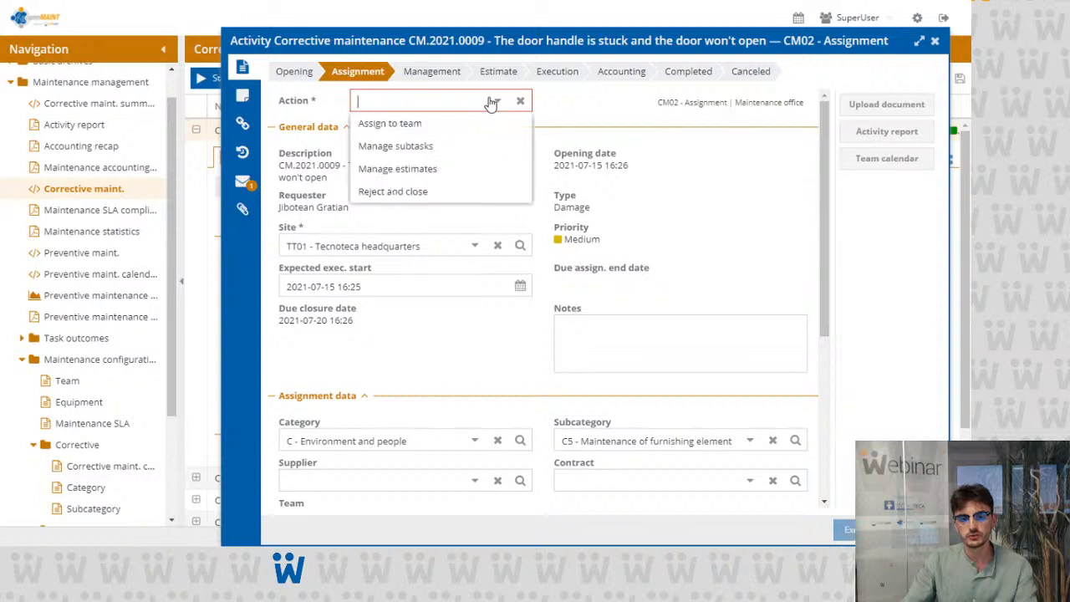
click(455, 170)
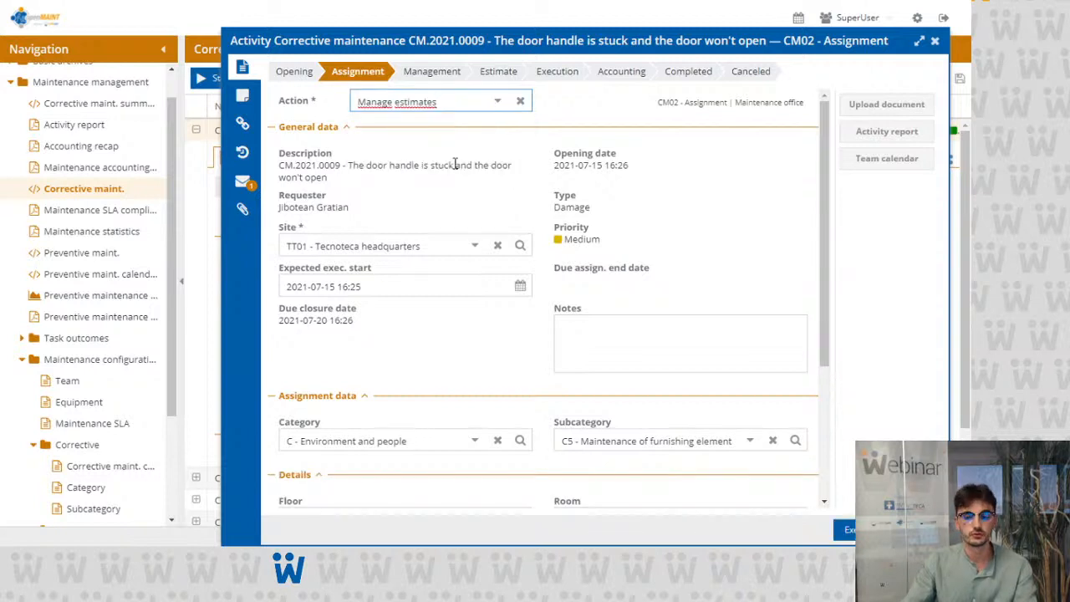
click(844, 530)
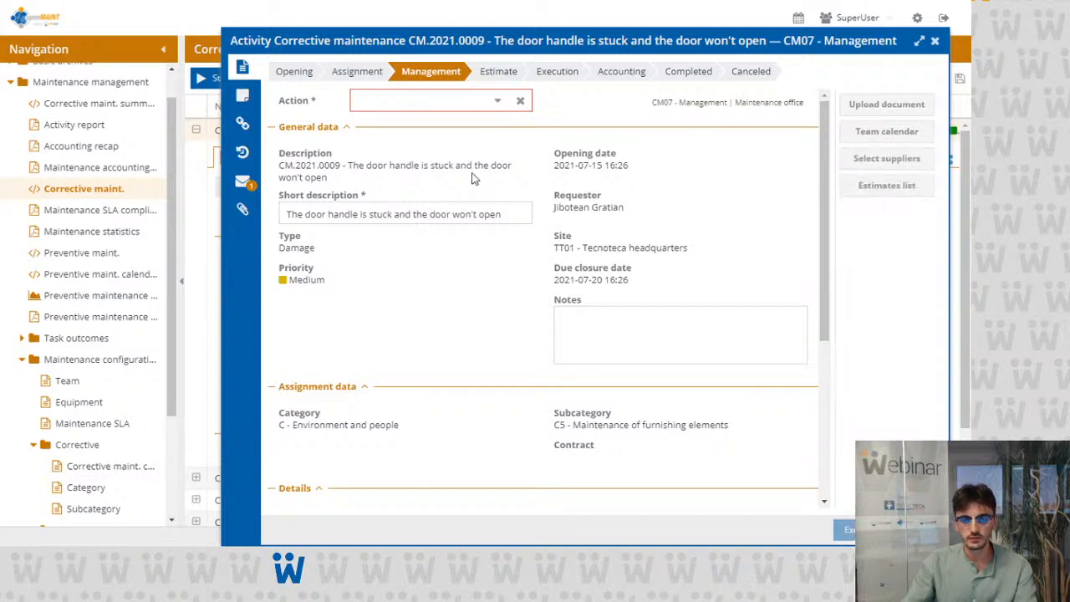
Step: Choose the action Request estimates and select the suppliers HydroCluster, InterSite and Powerly for the door handle request
click(492, 108)
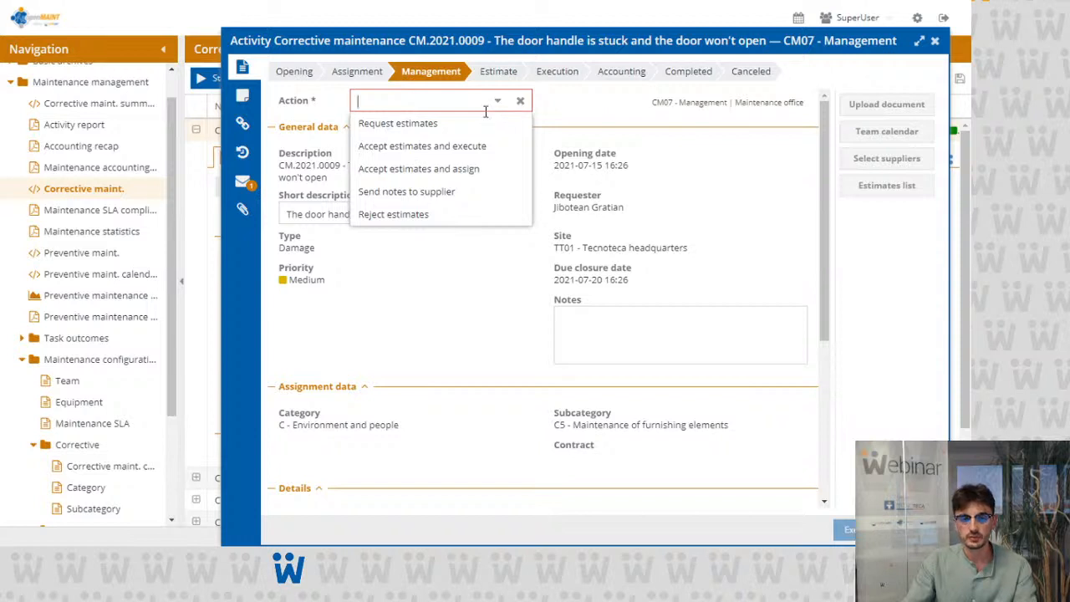
click(477, 124)
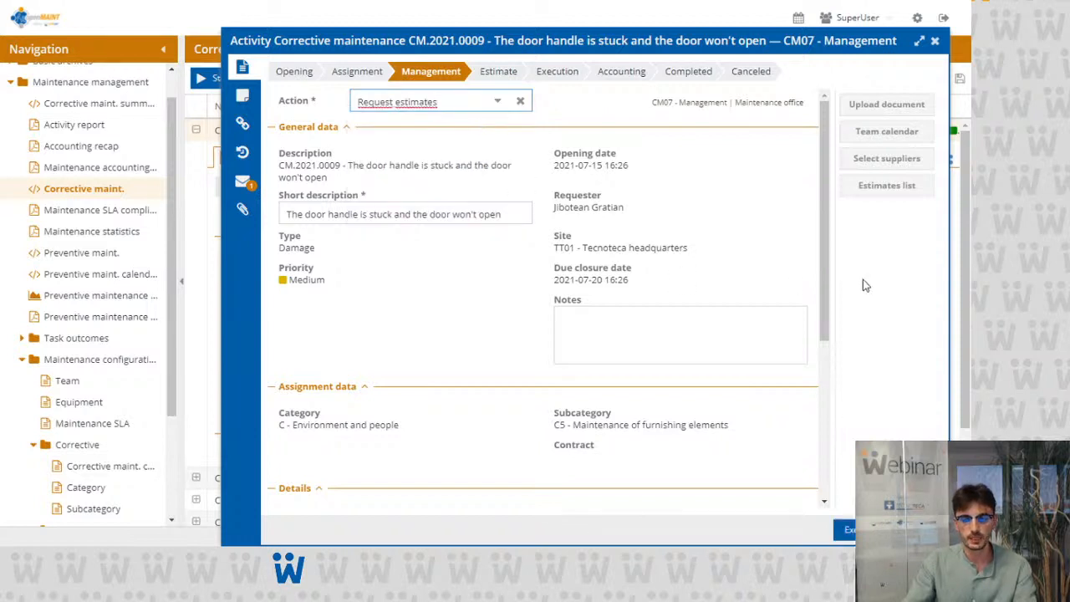
click(877, 163)
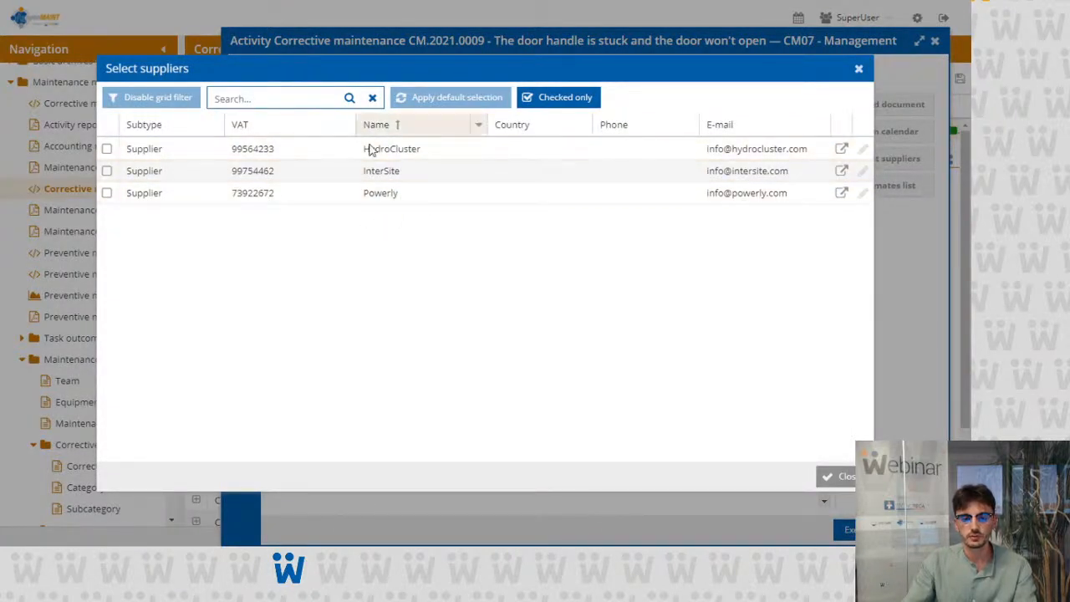
click(107, 149)
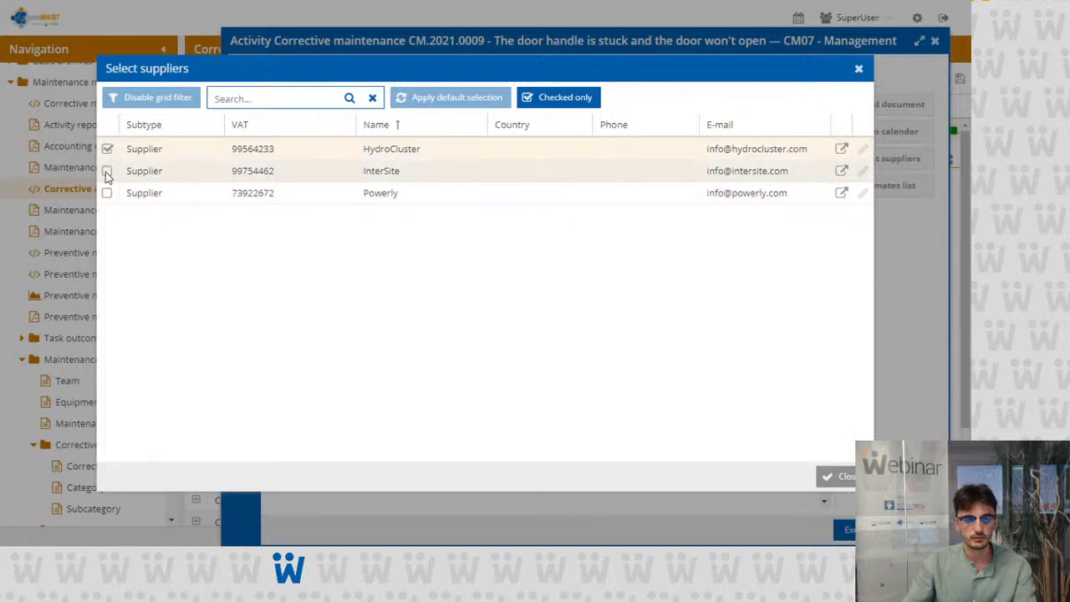
click(107, 171)
click(107, 192)
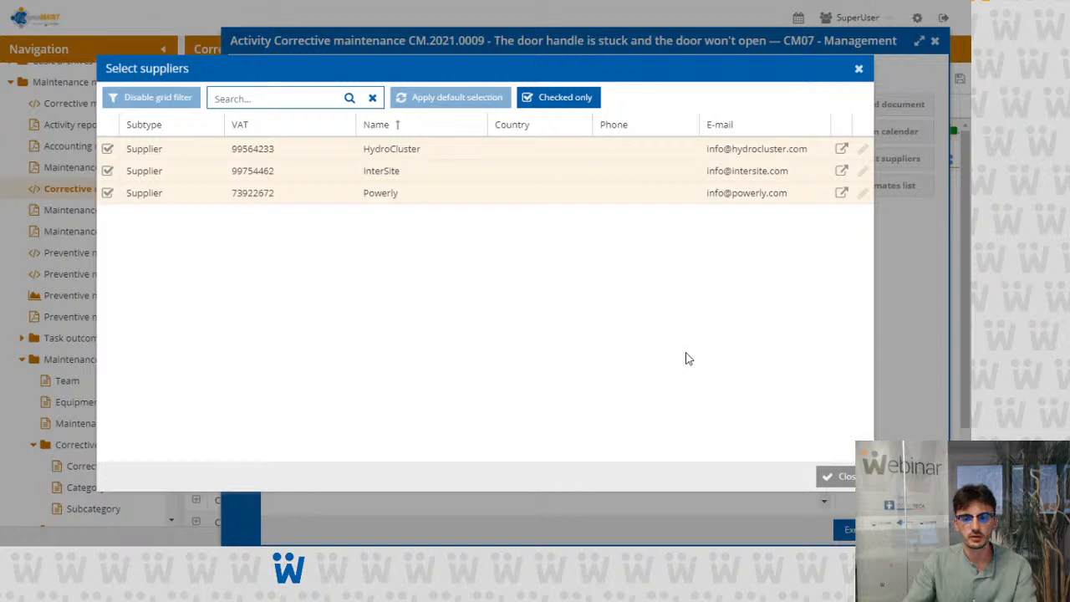
click(838, 477)
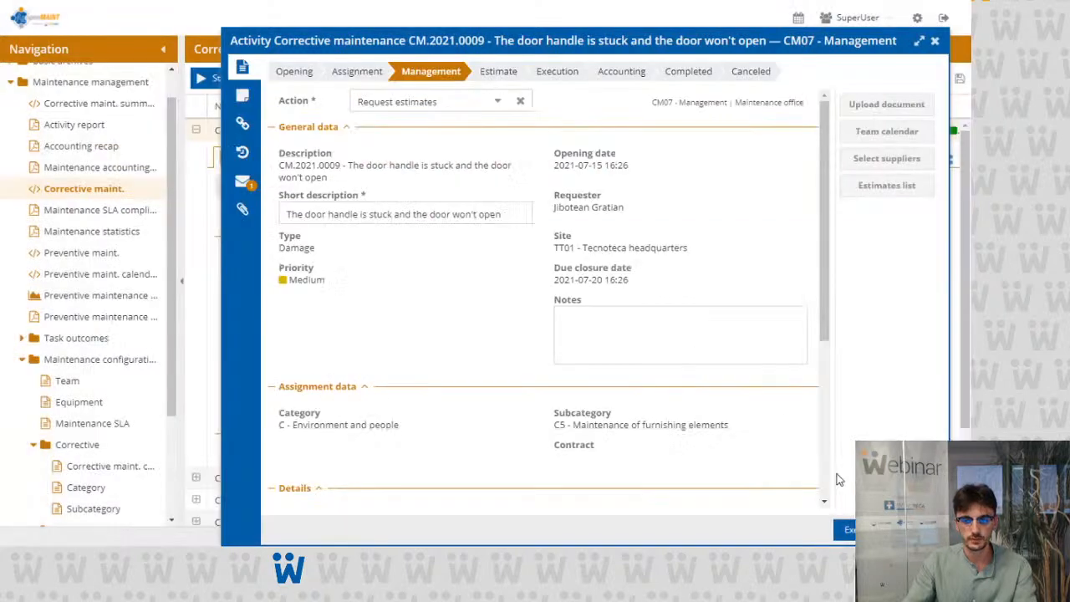
Step: Check the estimates list, execute the management stage to request the estimates, and close the request
click(886, 185)
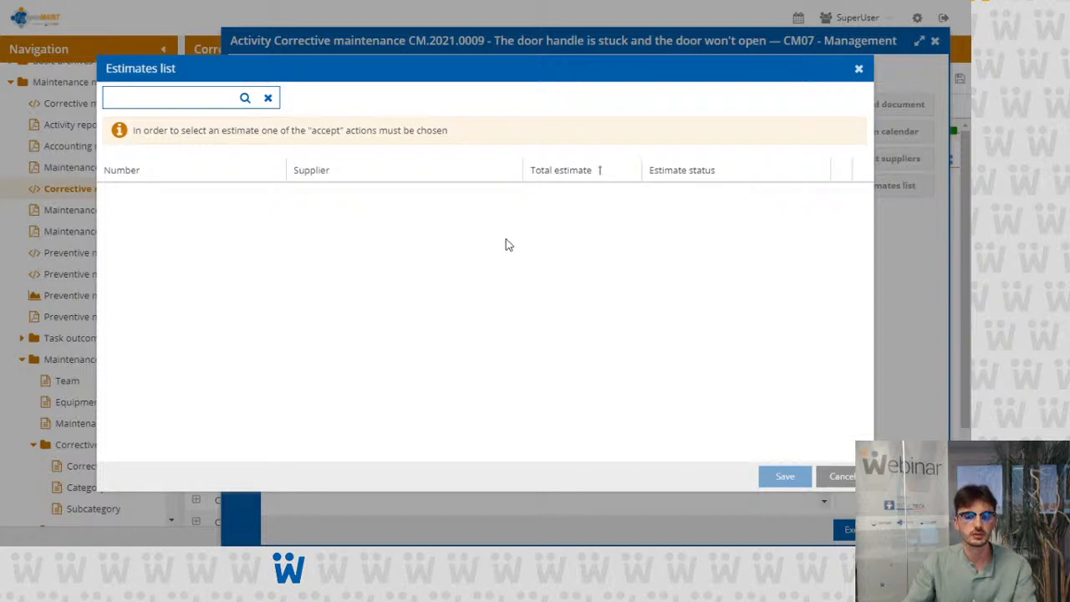
click(858, 69)
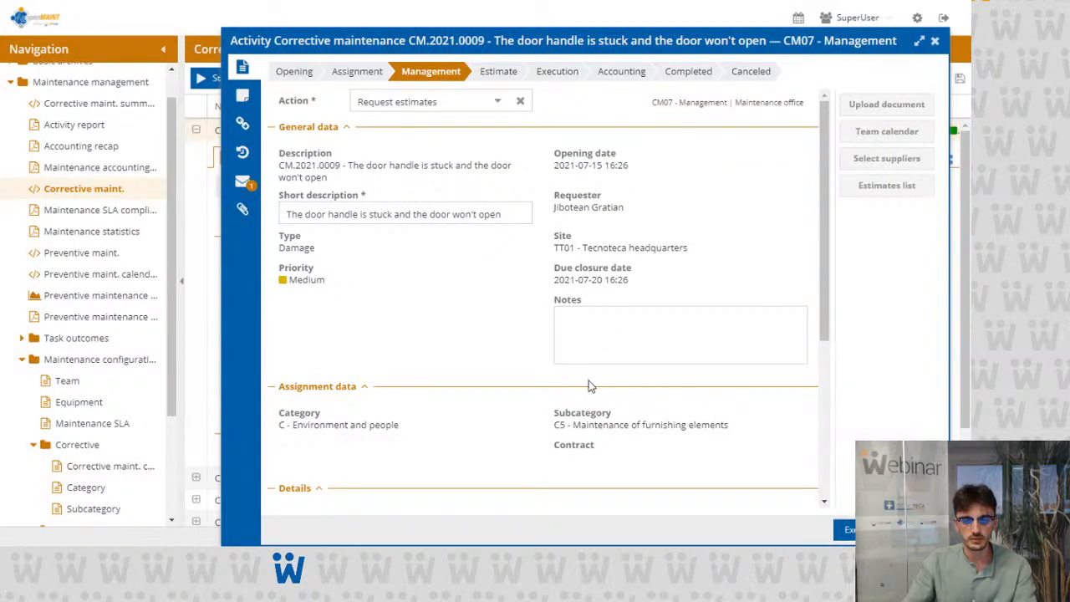
click(849, 529)
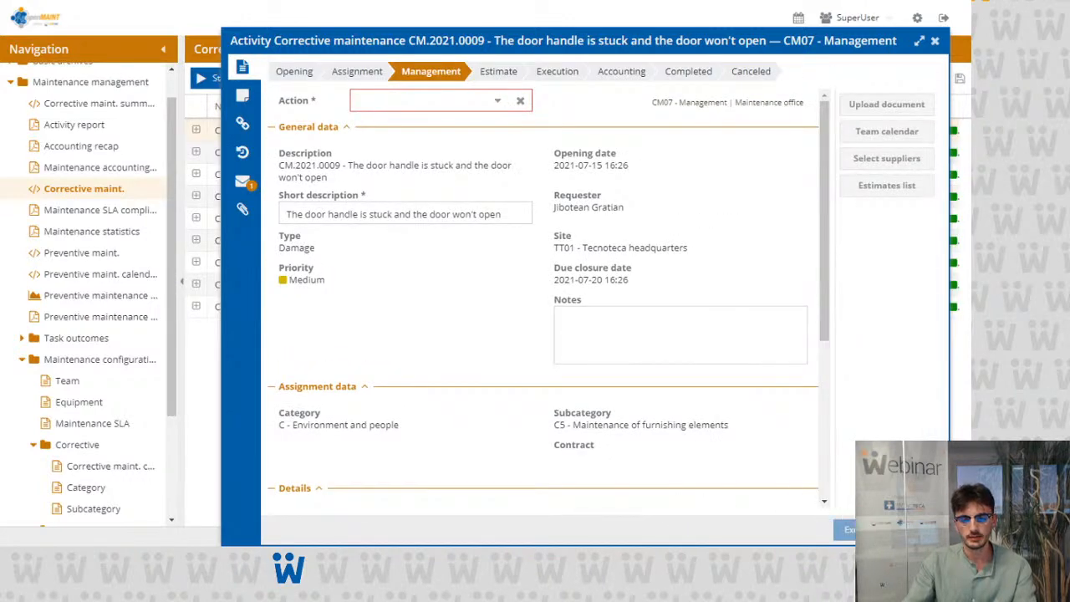
click(846, 527)
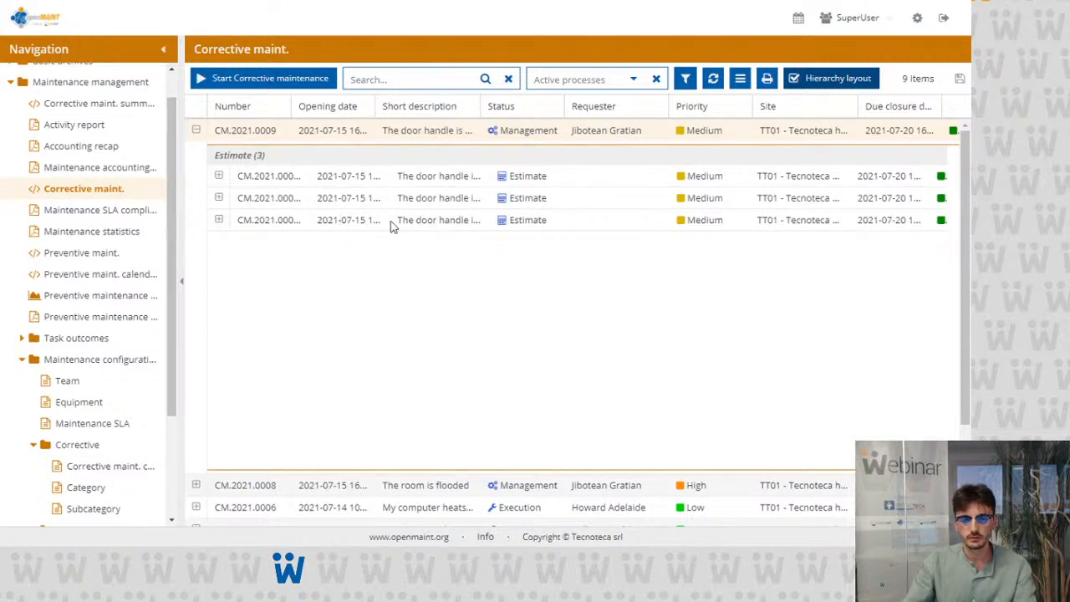
Step: Open the first estimate subprocess of the door handle request, the one for supplier Powerly, and set its action to Send estimate
click(433, 177)
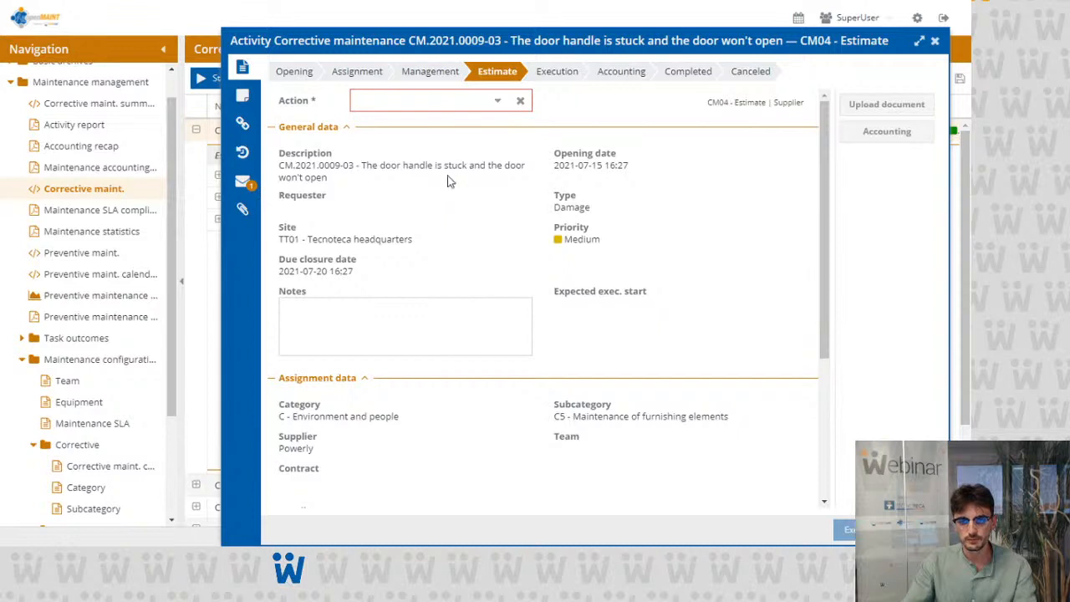
click(492, 109)
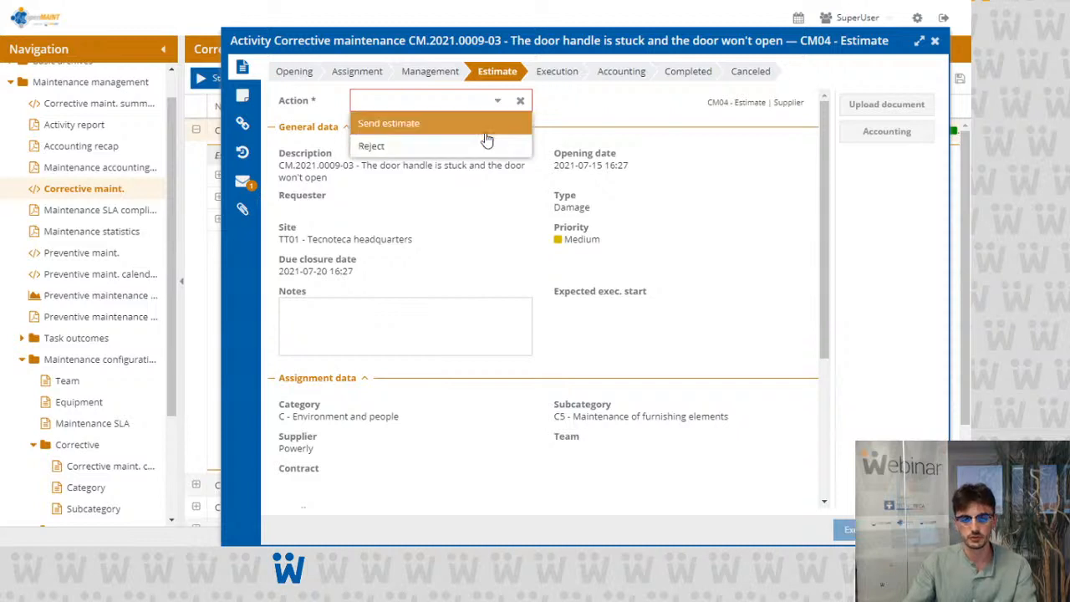
click(484, 134)
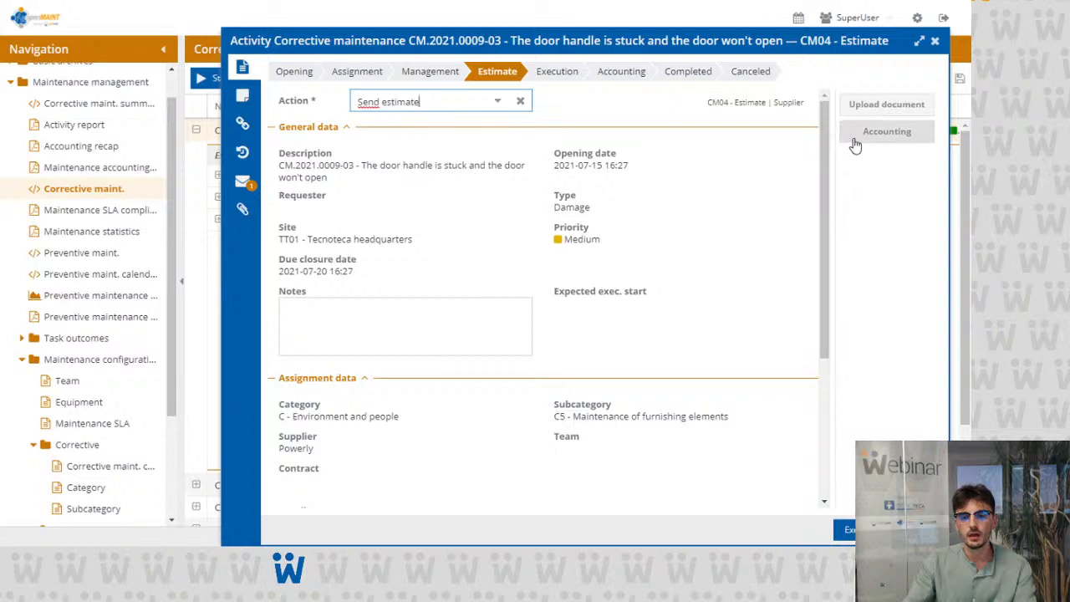
Step: Open the accounting of Powerly's estimate and add a material accounting movement described as Door handle
click(854, 135)
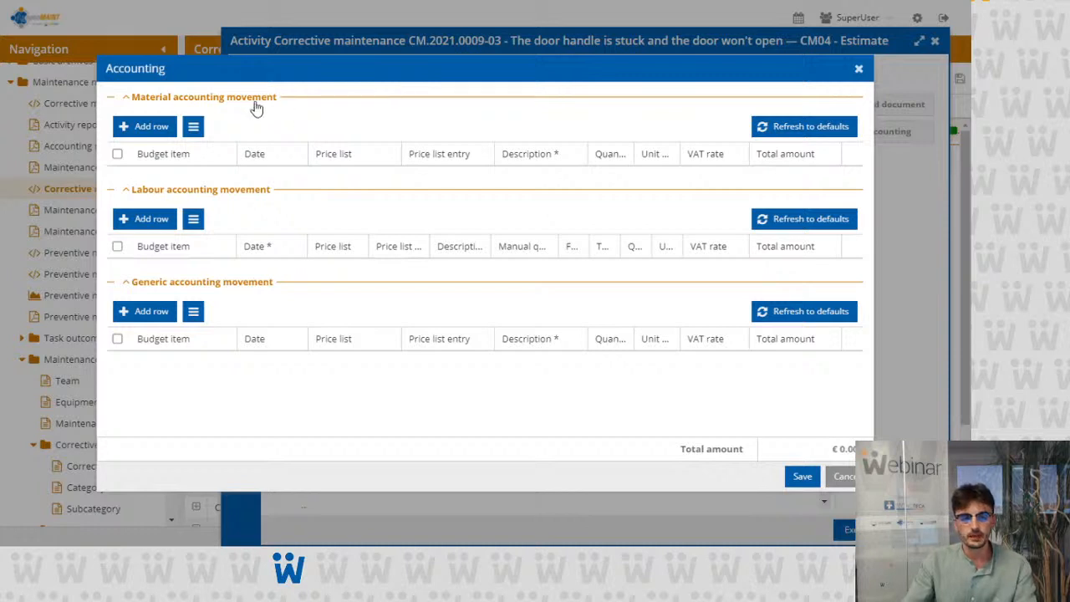
click(159, 126)
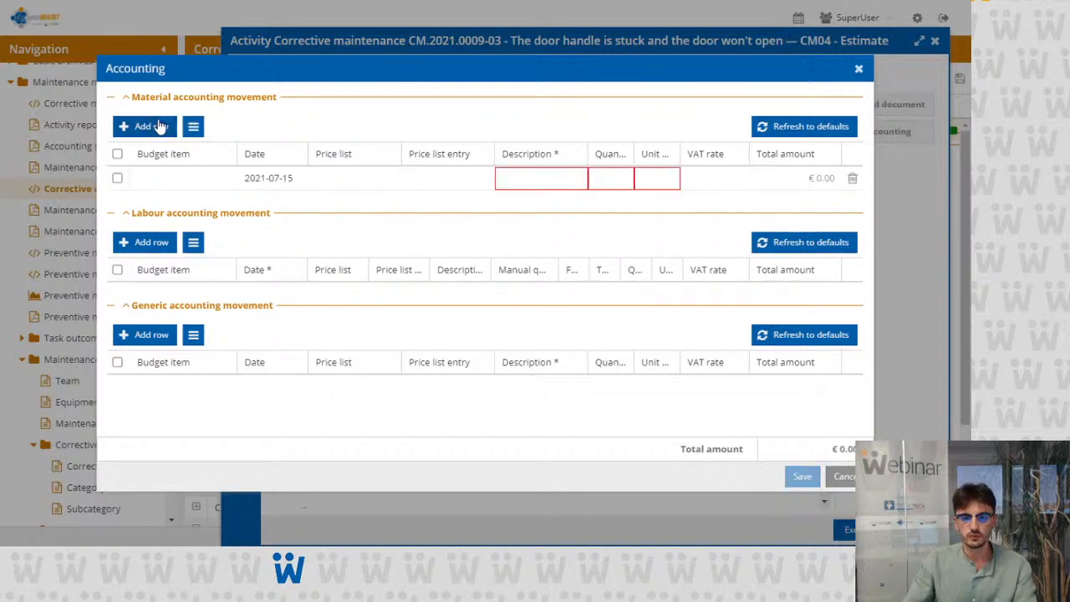
click(517, 179)
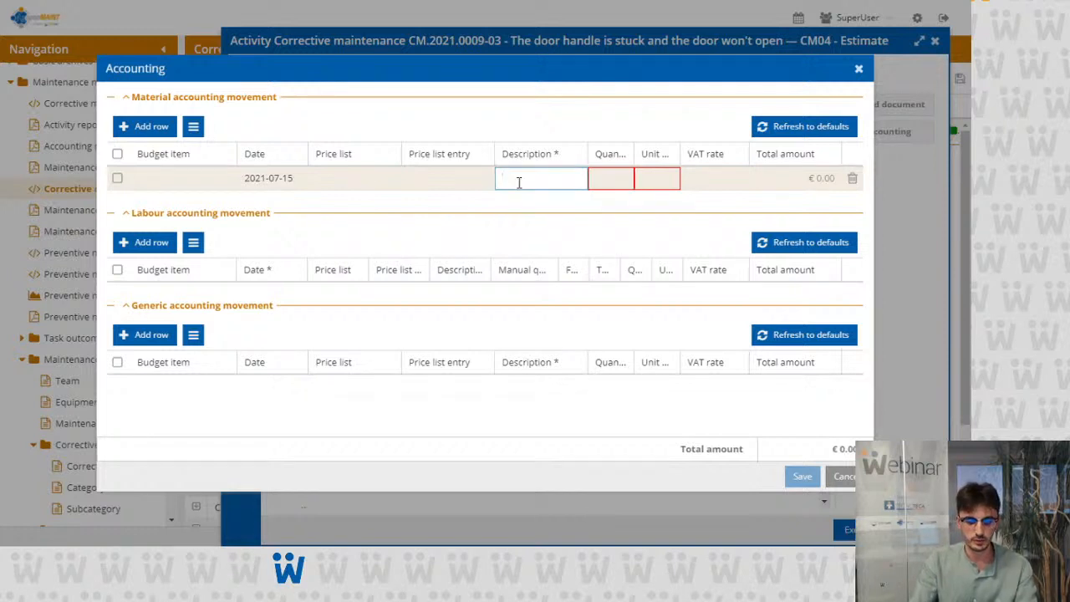
text(Door handle)
click(525, 205)
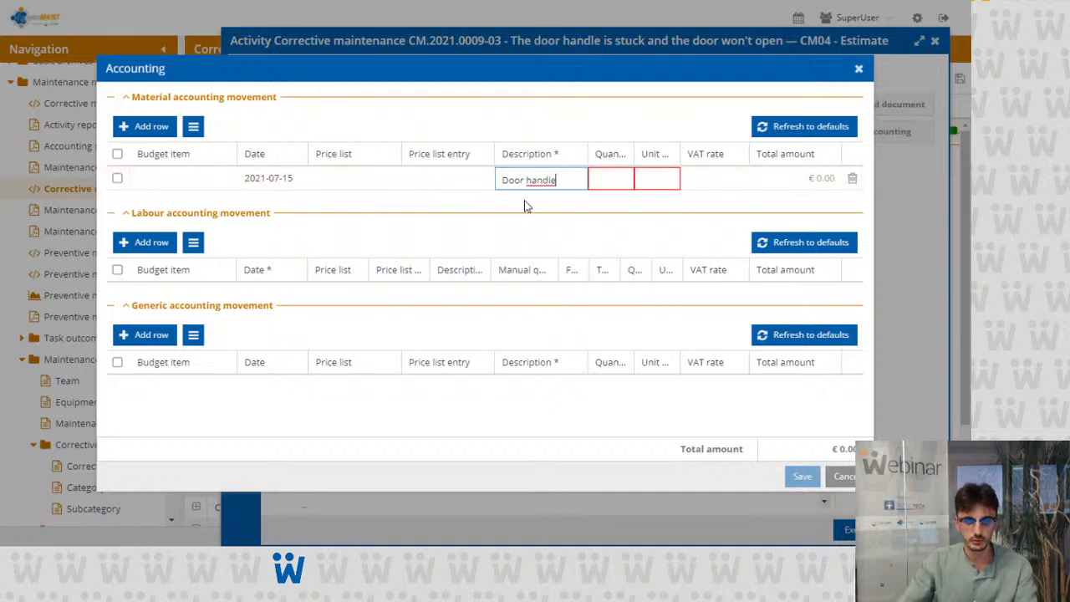
Step: Set the Door handle material row to quantity 1, unit price €50 and VAT rate 22 %
click(599, 183)
text(1)
key(Tab)
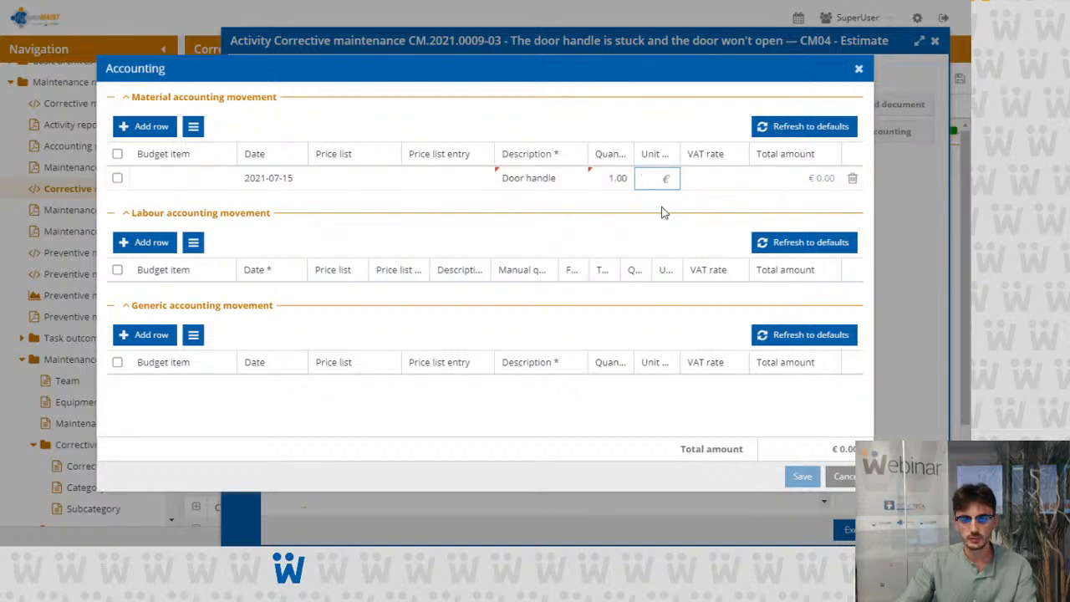
text(50)
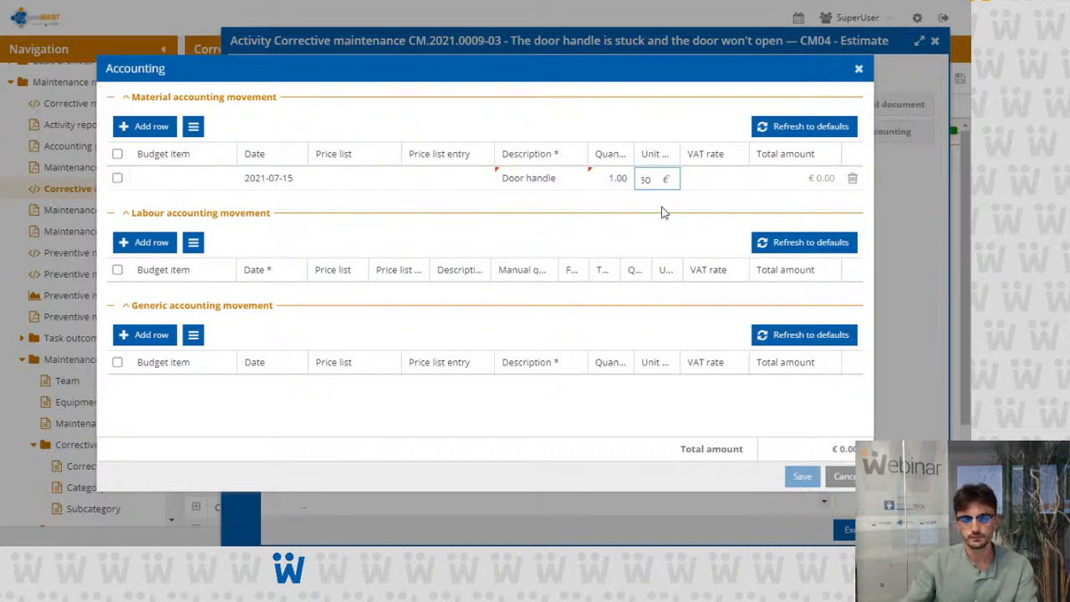
key(Return)
click(711, 182)
click(714, 179)
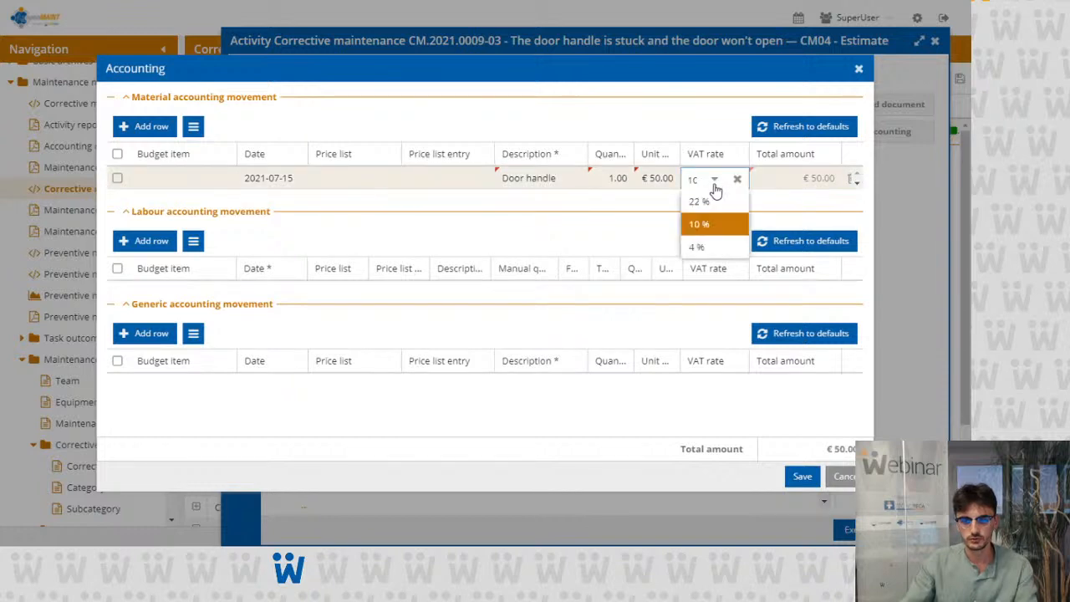
click(715, 203)
click(671, 207)
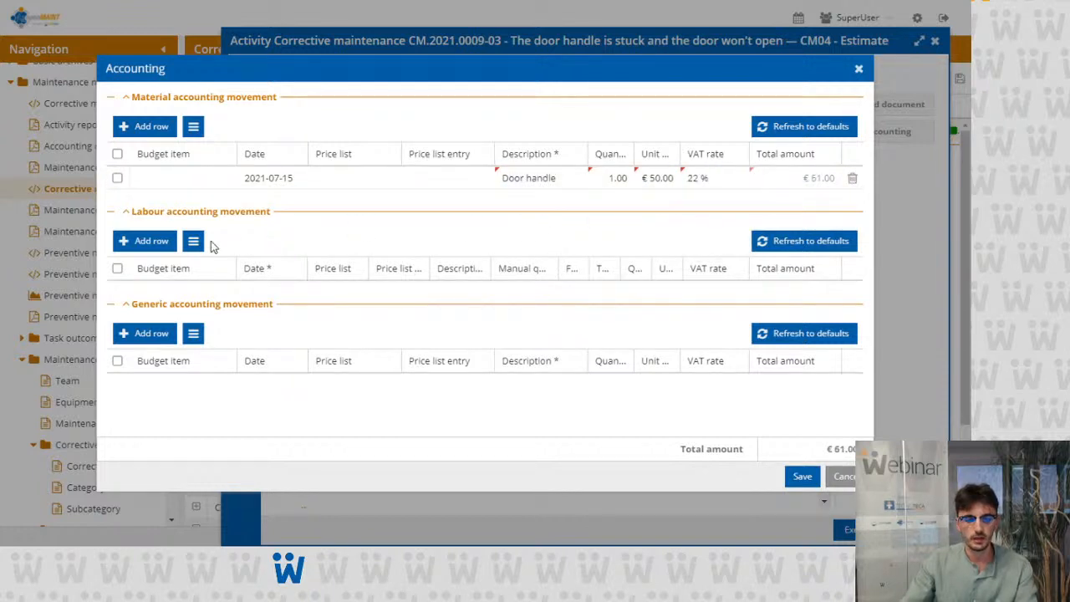
Step: Add a labour accounting movement described as Labour with manual quantity enabled and a quantity of 2
click(155, 241)
click(442, 292)
text(Labour)
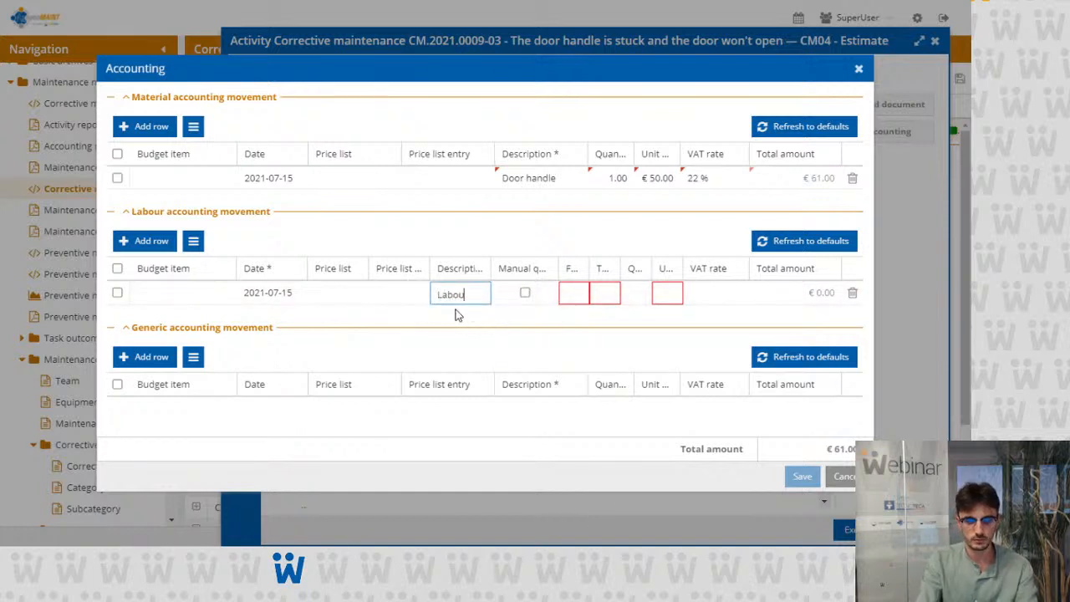
click(525, 297)
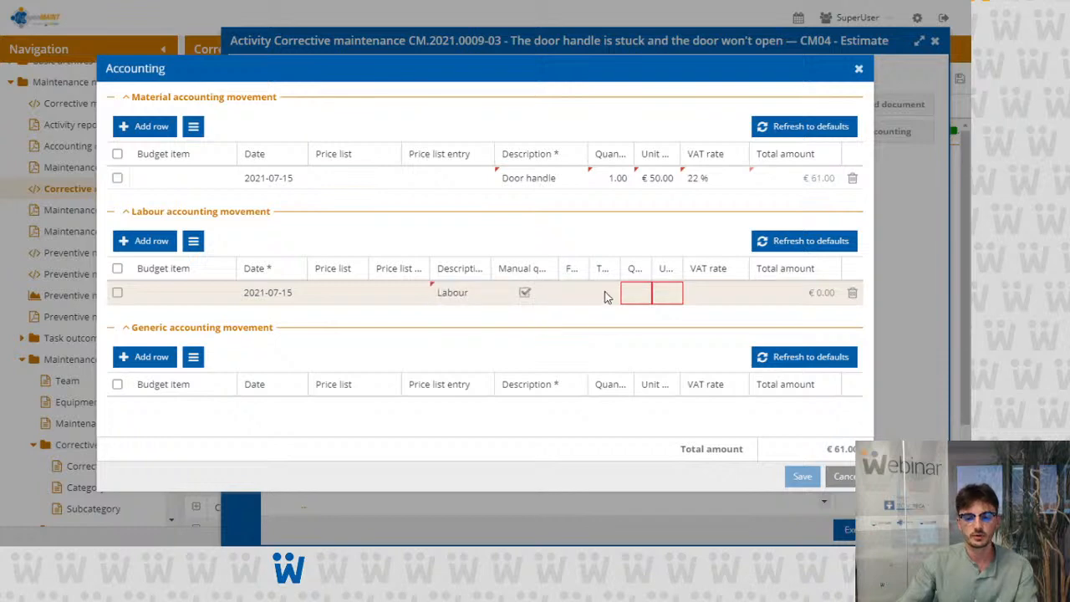
click(635, 296)
text(2)
click(648, 332)
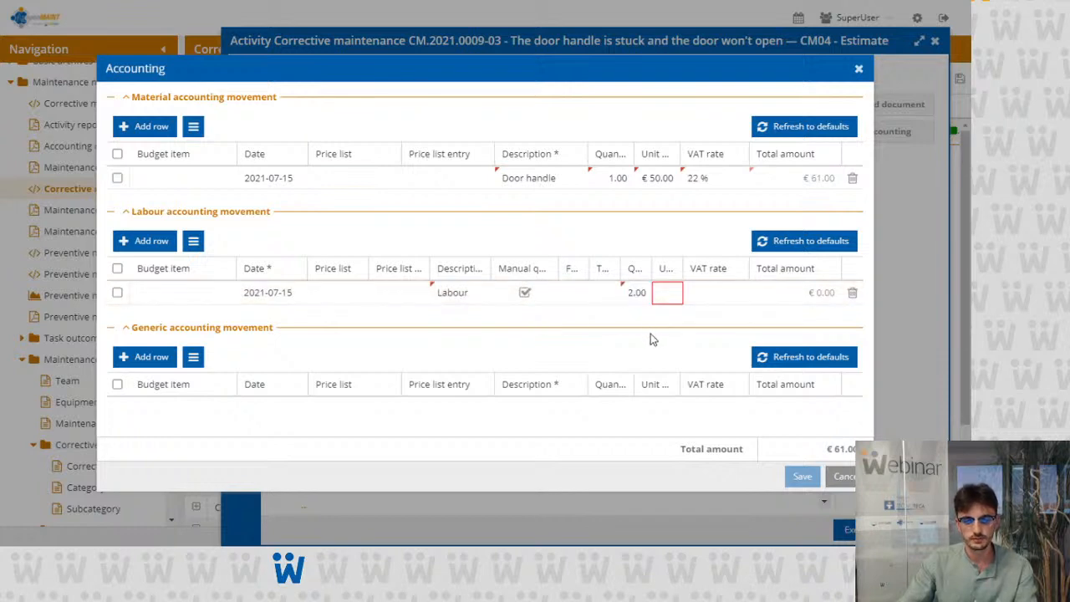
click(666, 295)
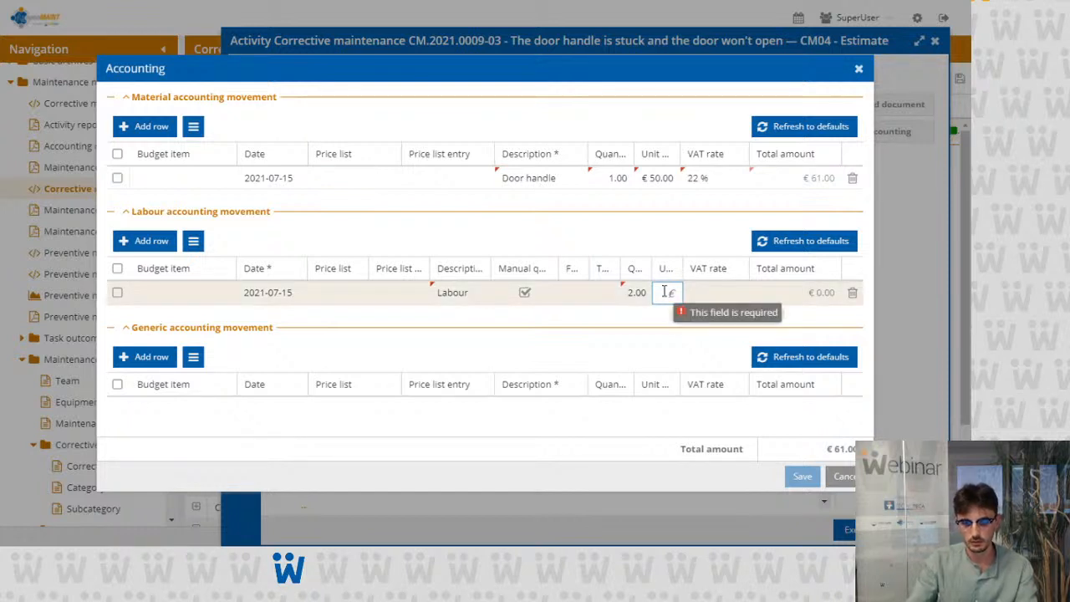
text(4545)
key(Return)
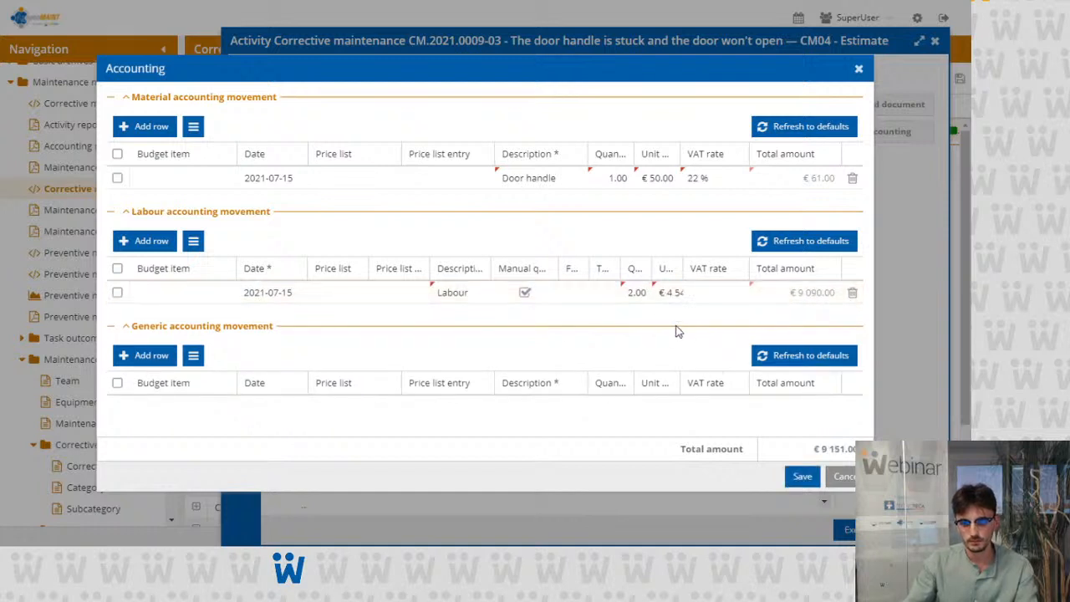
Step: Set the Labour row's unit price to €45 and its VAT rate to 22 %
click(665, 294)
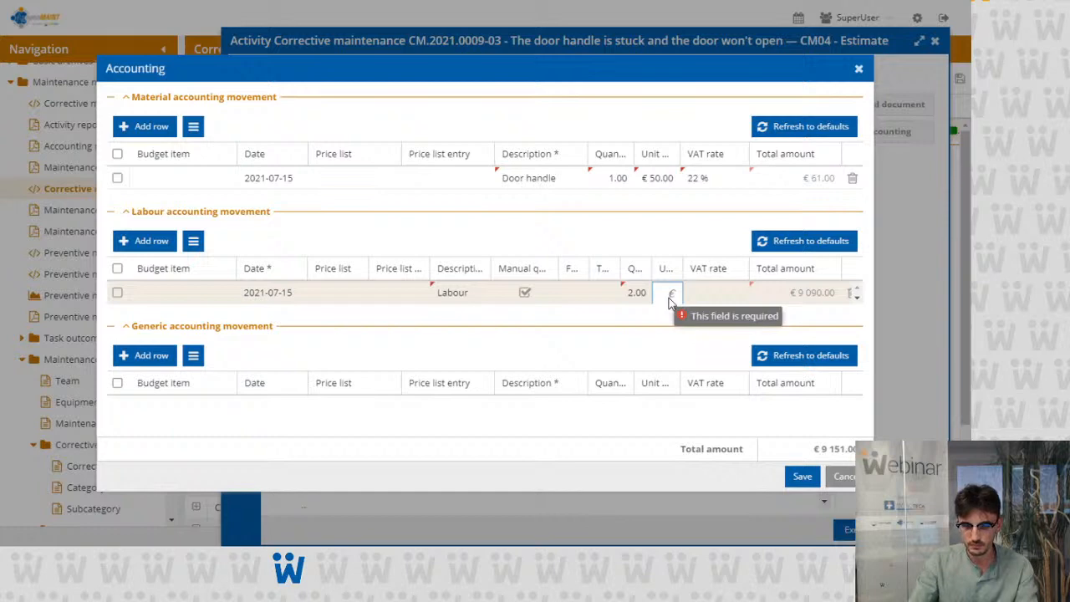
text(45.()
key(Tab)
text(2)
click(715, 295)
click(720, 314)
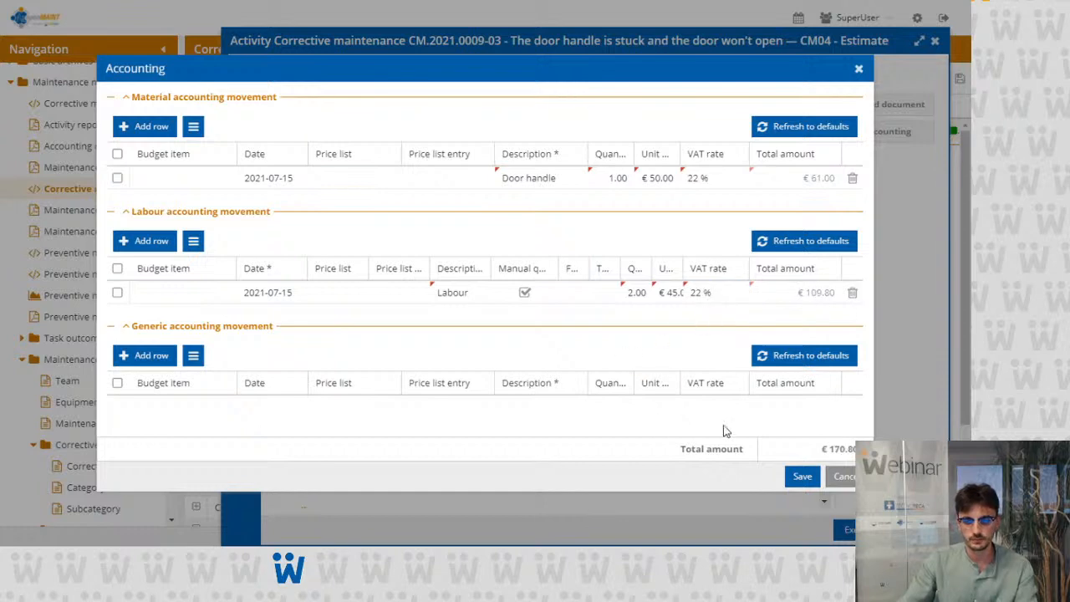
Step: Save the accounting movements of Powerly's estimate, then execute the estimate stage and close the activity
click(801, 477)
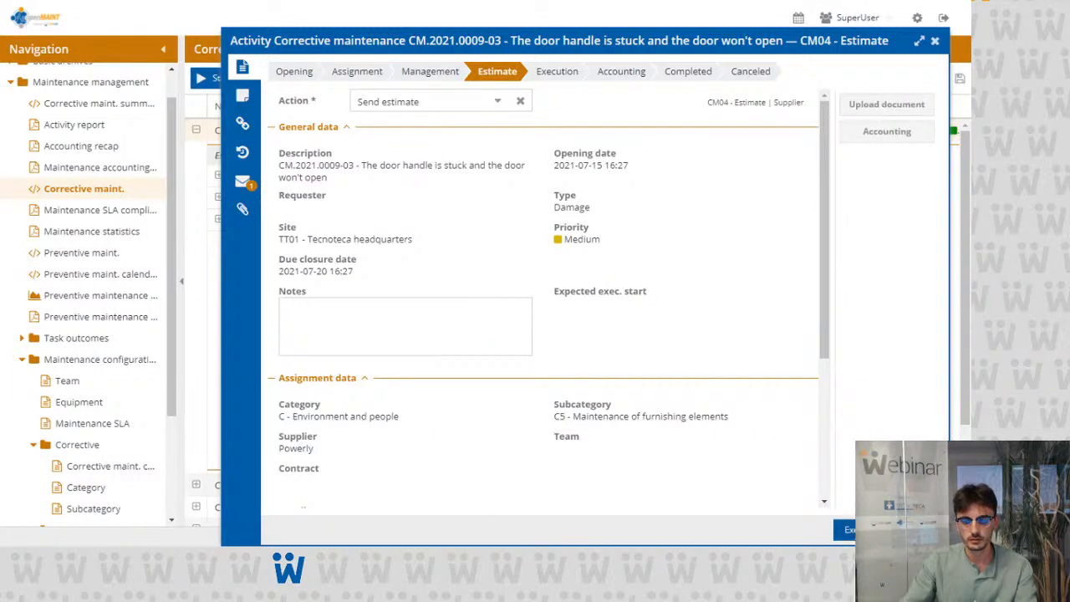
click(861, 529)
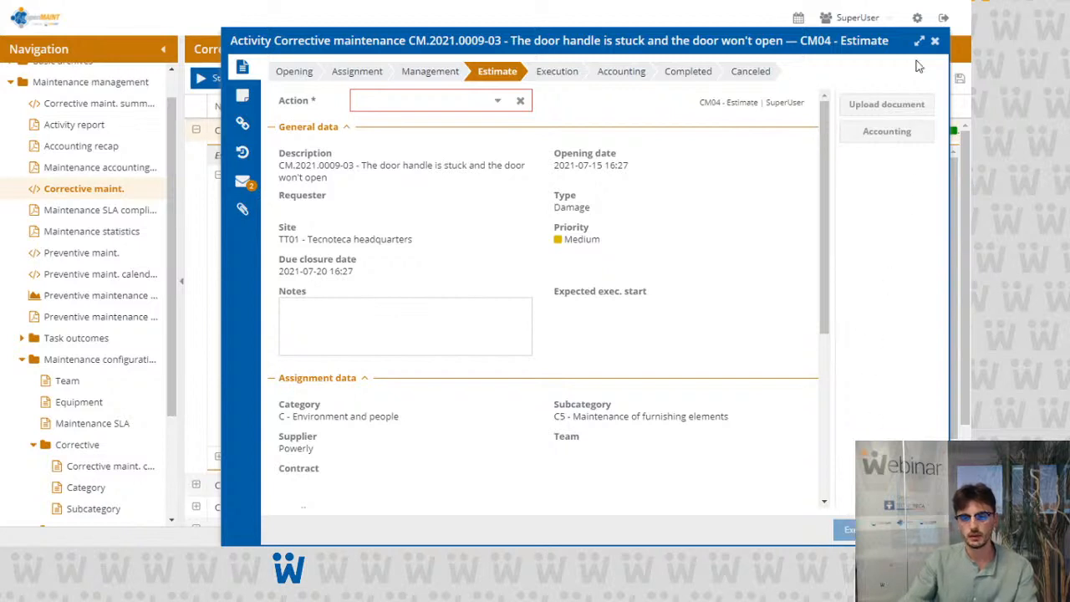
click(935, 43)
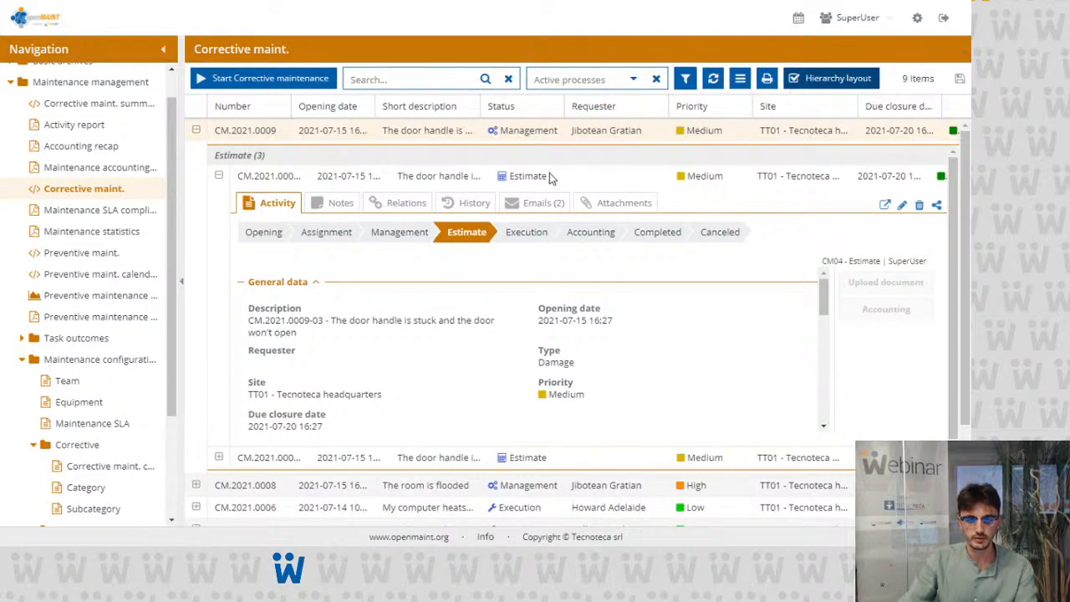
Step: Open the second estimate subprocess of the door handle request, the one for supplier InterSite, and set its action to Send estimate
click(546, 175)
double_click(541, 198)
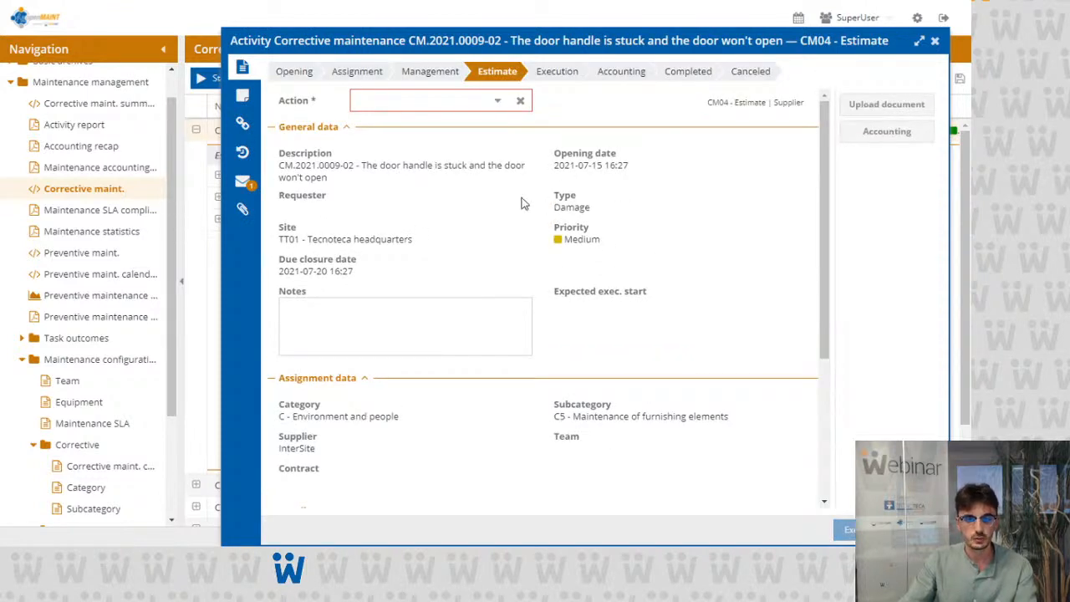
click(493, 101)
click(484, 123)
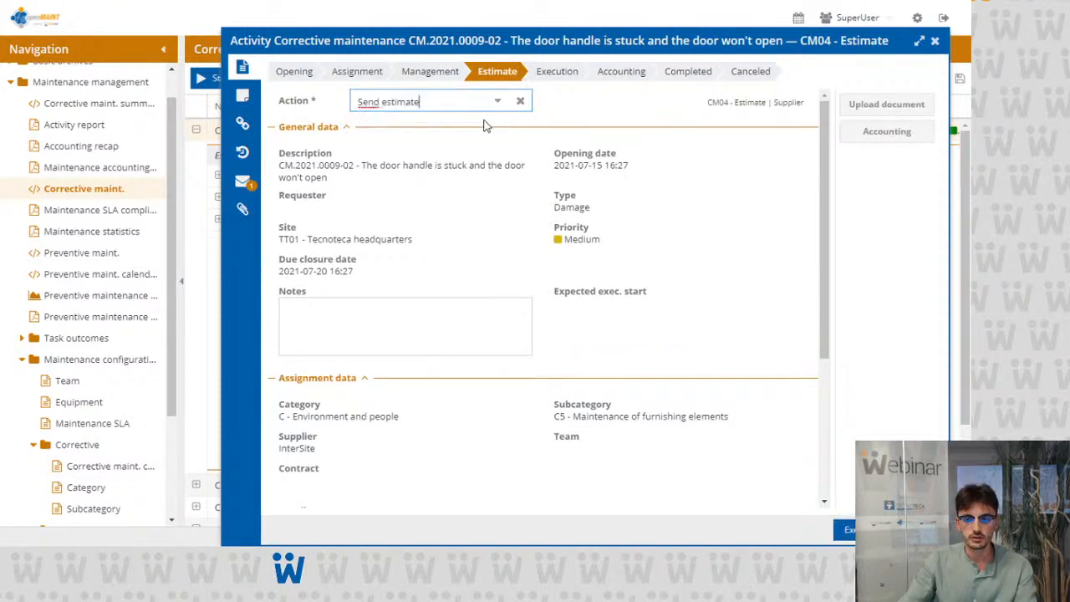
Step: Open the accounting of InterSite's estimate and add a material accounting movement described as Door handle
click(894, 133)
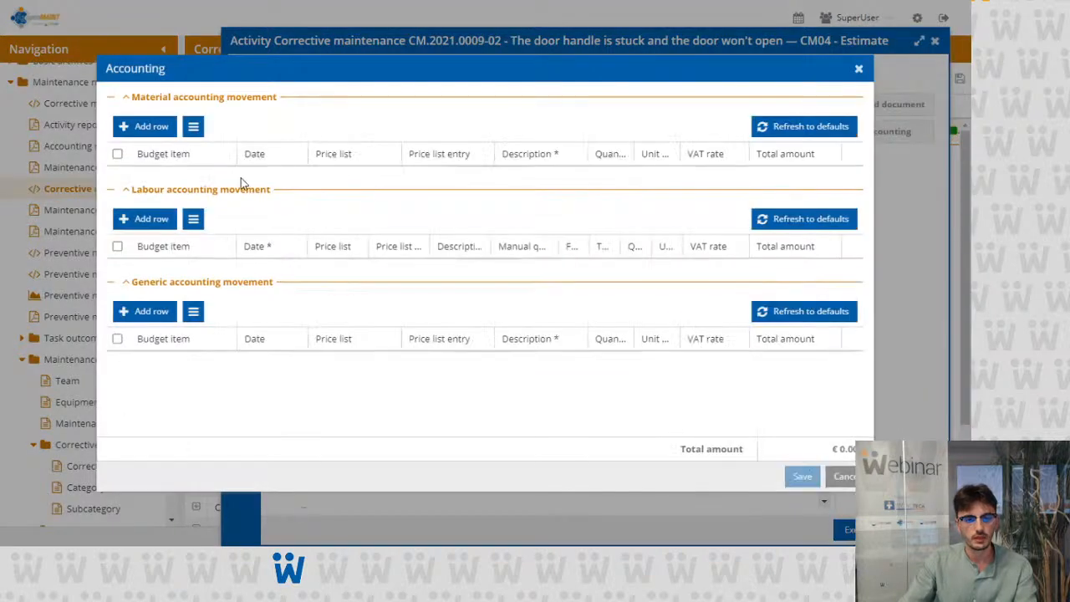
click(159, 127)
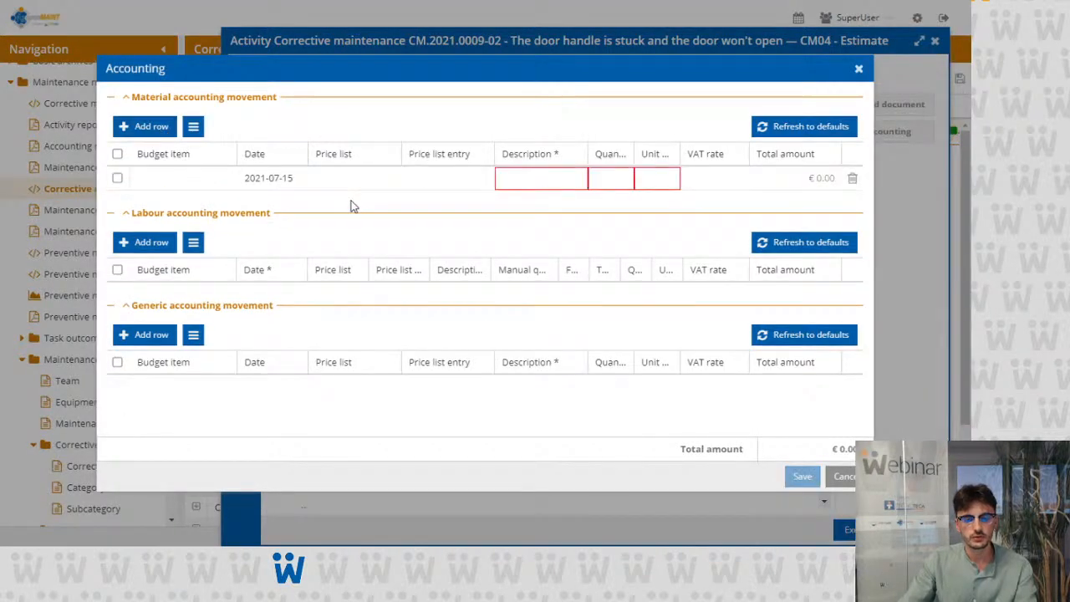
click(529, 184)
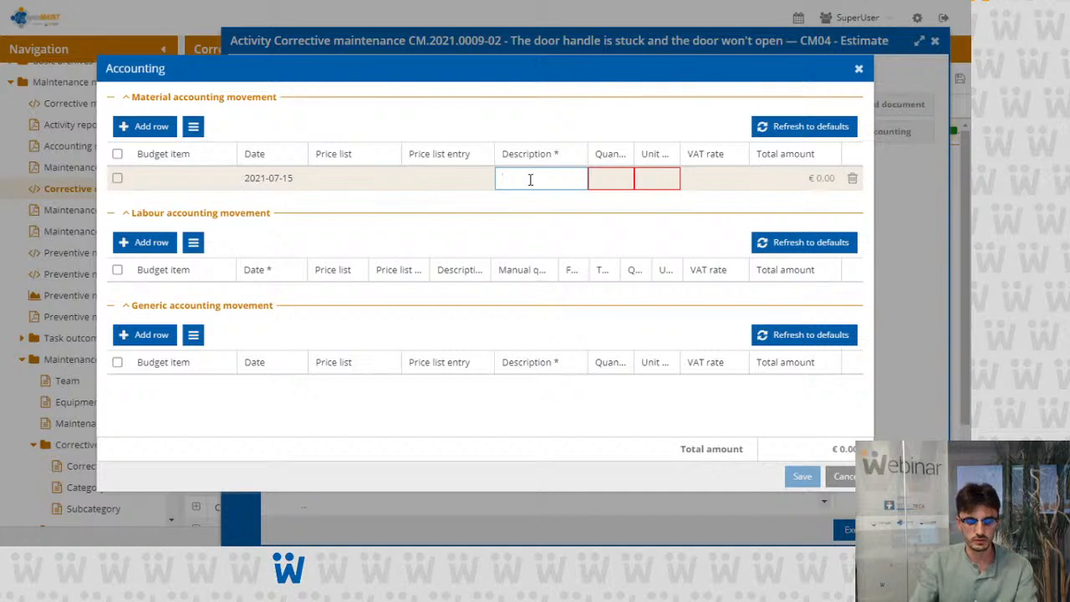
text(Door ha)
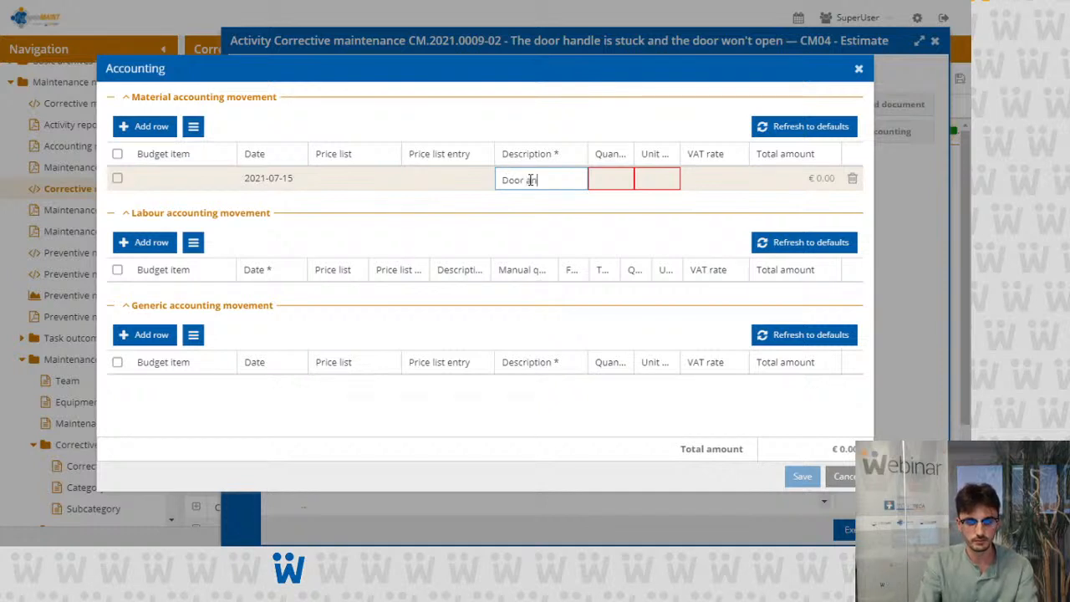
text(ndle)
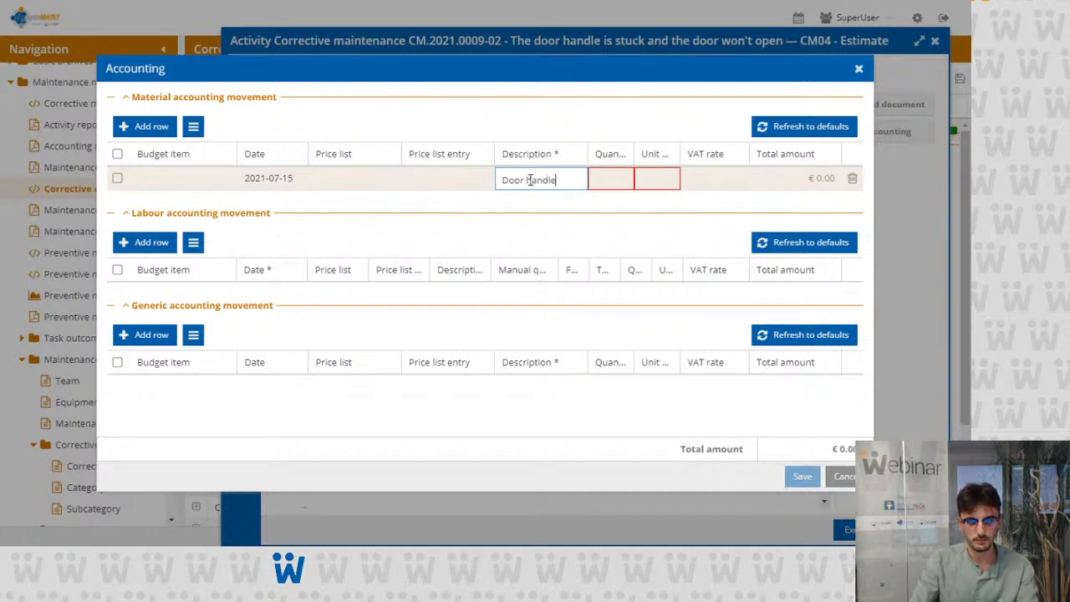
Step: Set InterSite's Door handle material row to quantity 1, unit price €75 and VAT rate 22 %
click(607, 185)
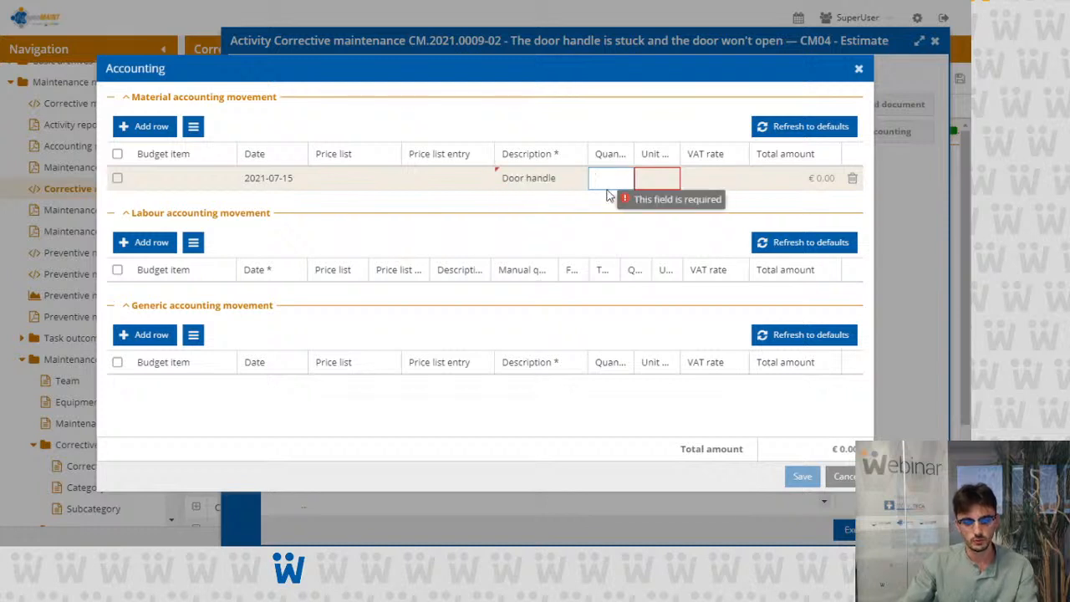
text(1)
click(642, 179)
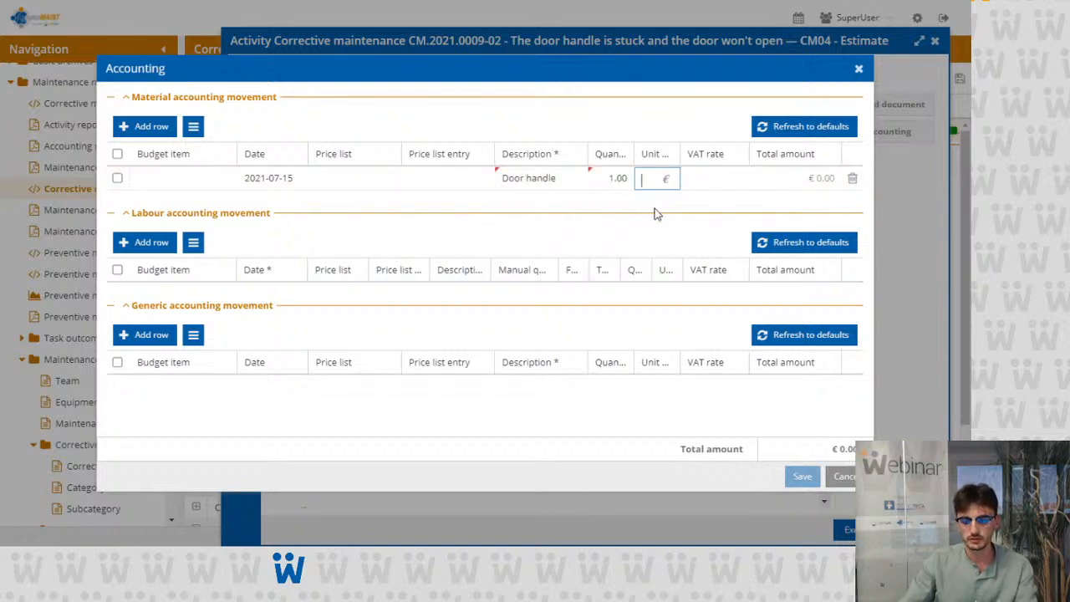
text(75)
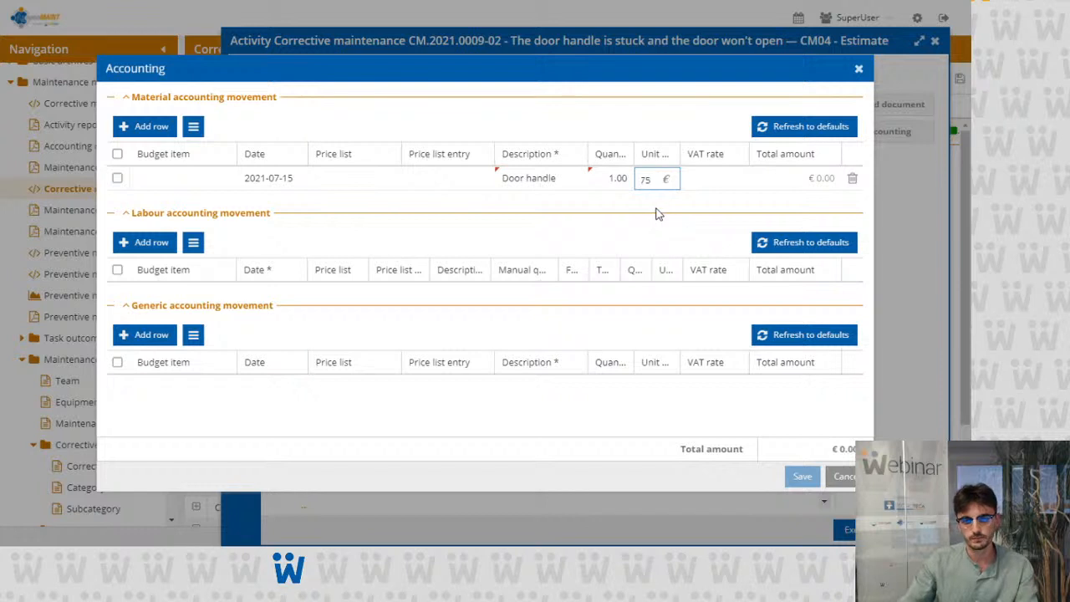
click(659, 214)
click(711, 181)
click(713, 181)
click(709, 201)
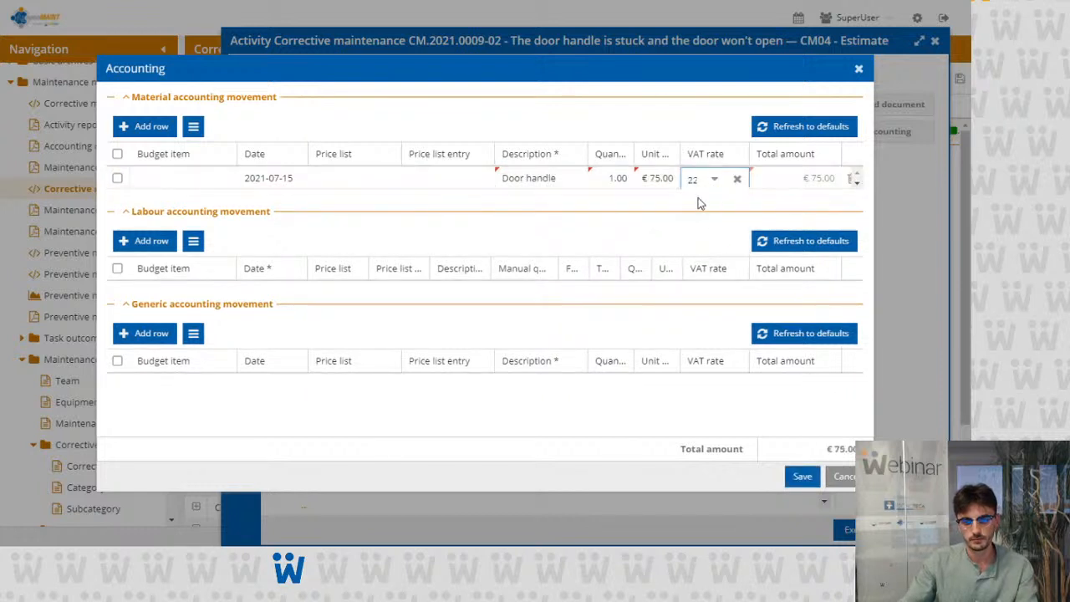
Step: Add a labour accounting movement described as Labour to InterSite's estimate, with manual quantity enabled and a quantity of 1
click(144, 240)
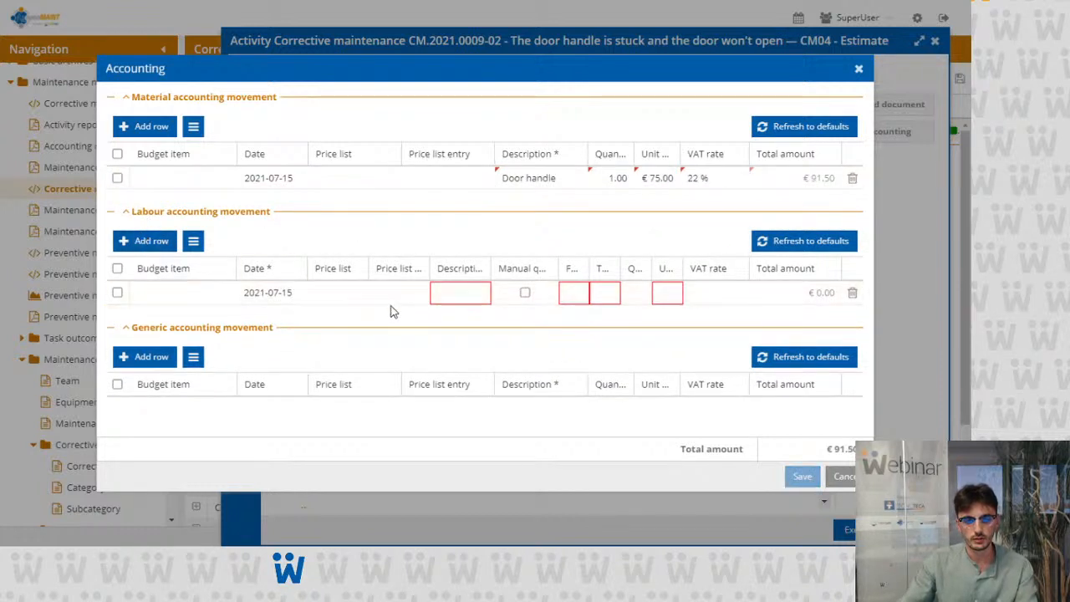
click(436, 299)
text(Labour)
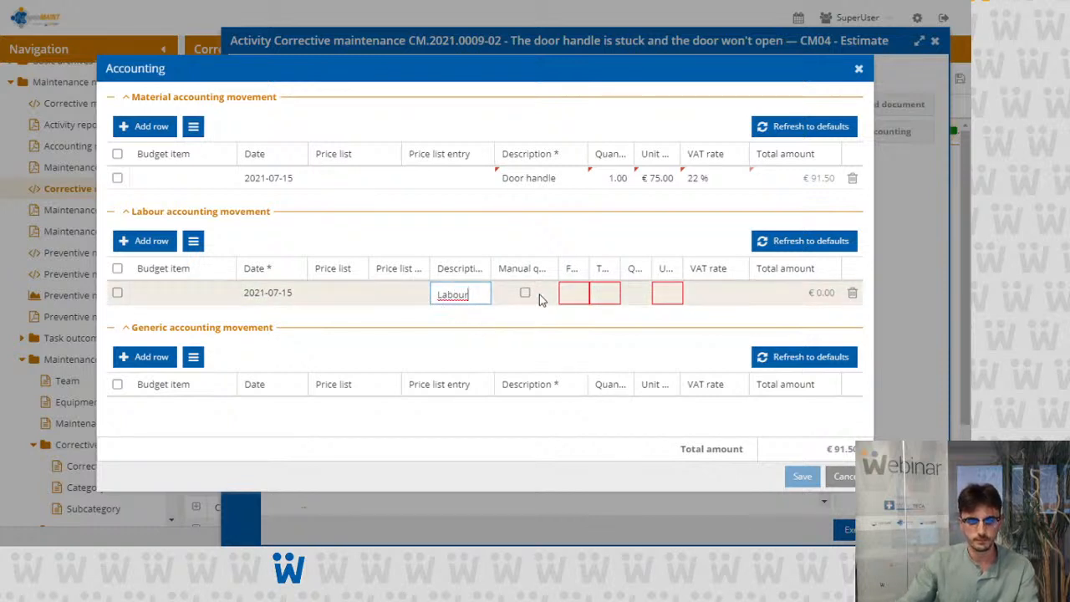
click(525, 292)
click(637, 294)
text(1)
key(Tab)
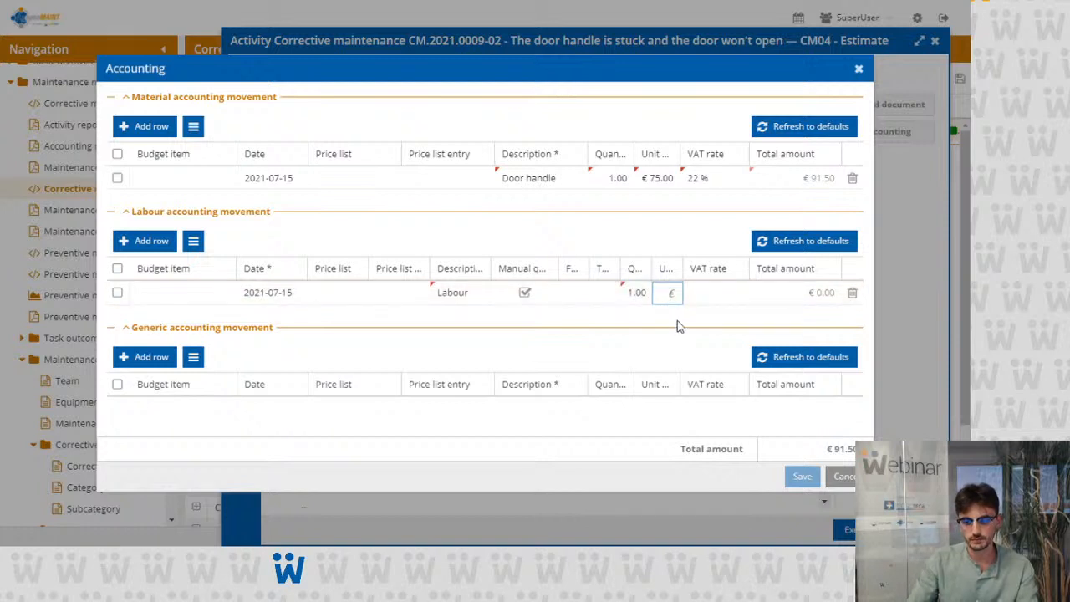
Step: Set InterSite's Labour row to unit price €50 and VAT rate 22 %, and save the accounting movements
text(50)
key(Tab)
text(2)
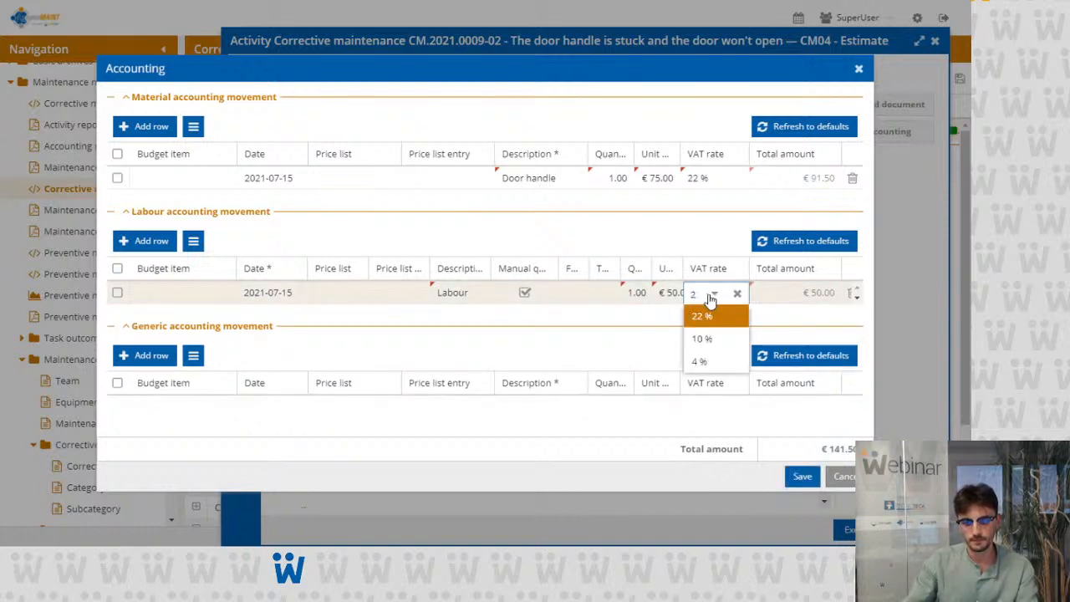
click(716, 313)
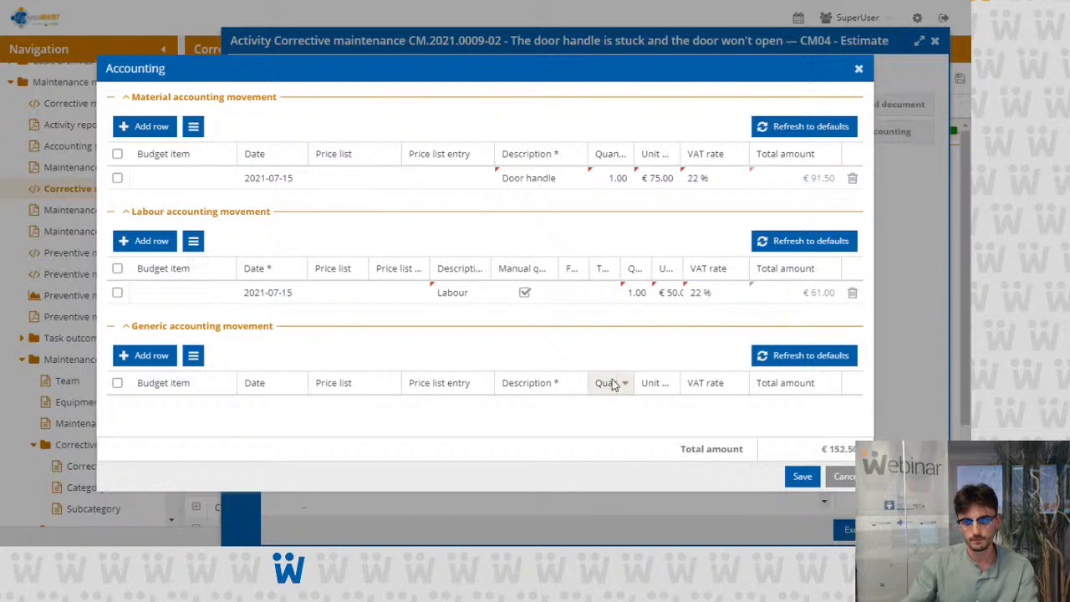
click(807, 475)
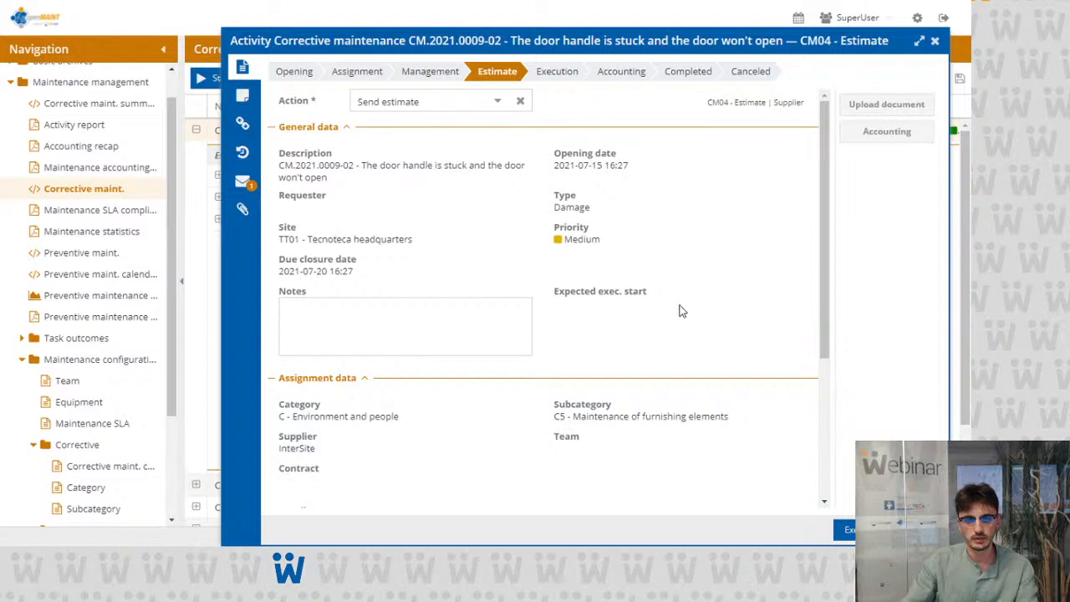
Step: Submit InterSite's activity CM.2021.0009-02 with the Send estimate action and close its window
click(844, 528)
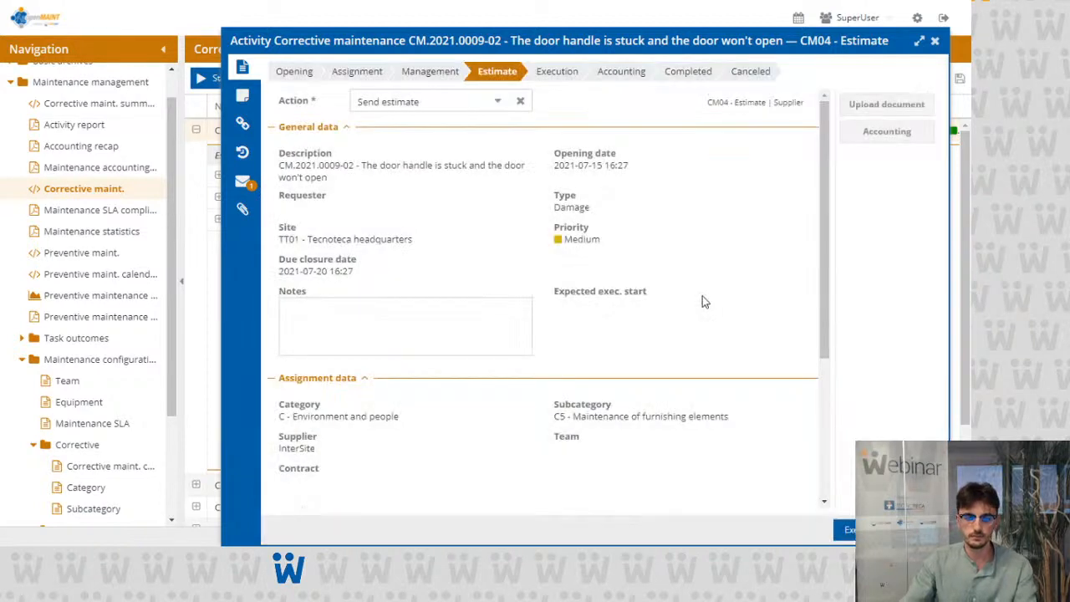
click(934, 42)
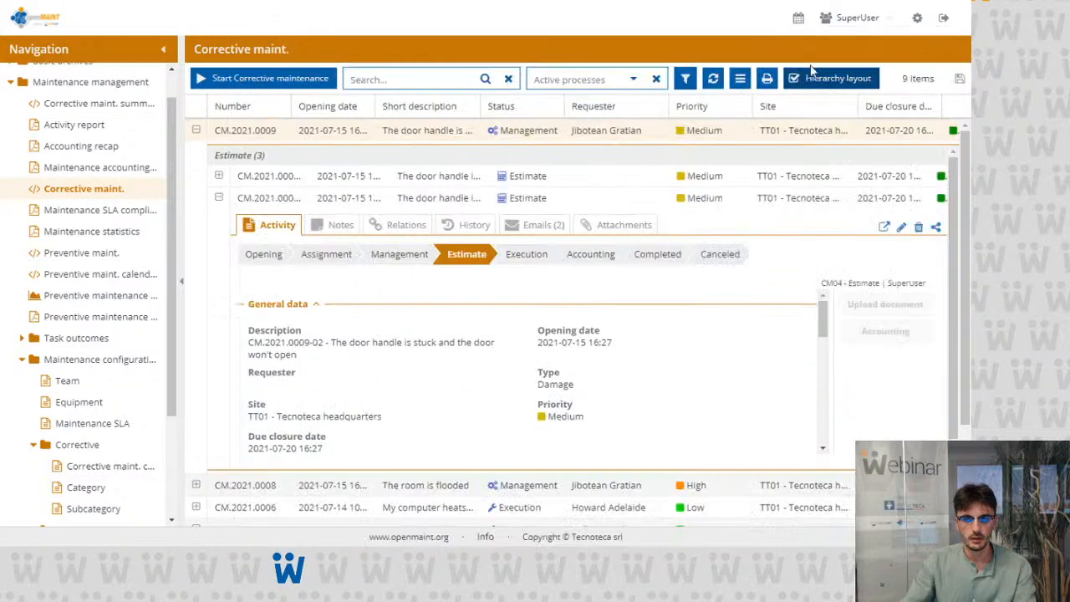
Step: Reject the estimate request for HydroCluster, CM.2021.0009-01, with the note "I don't fix doors." and execute the activity
double_click(529, 218)
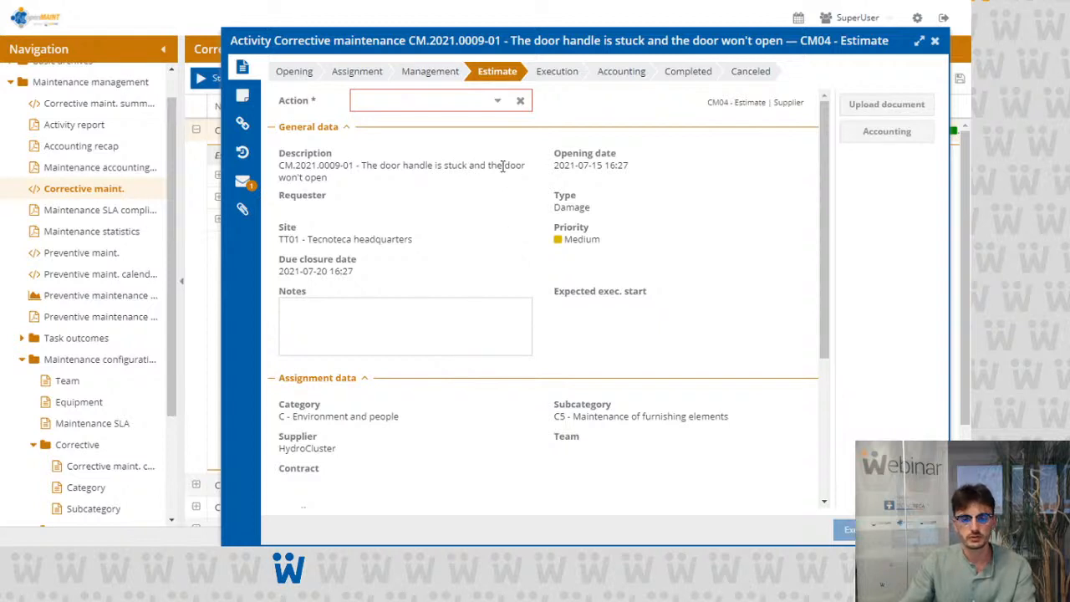
click(493, 105)
click(466, 149)
click(401, 308)
text(I don)
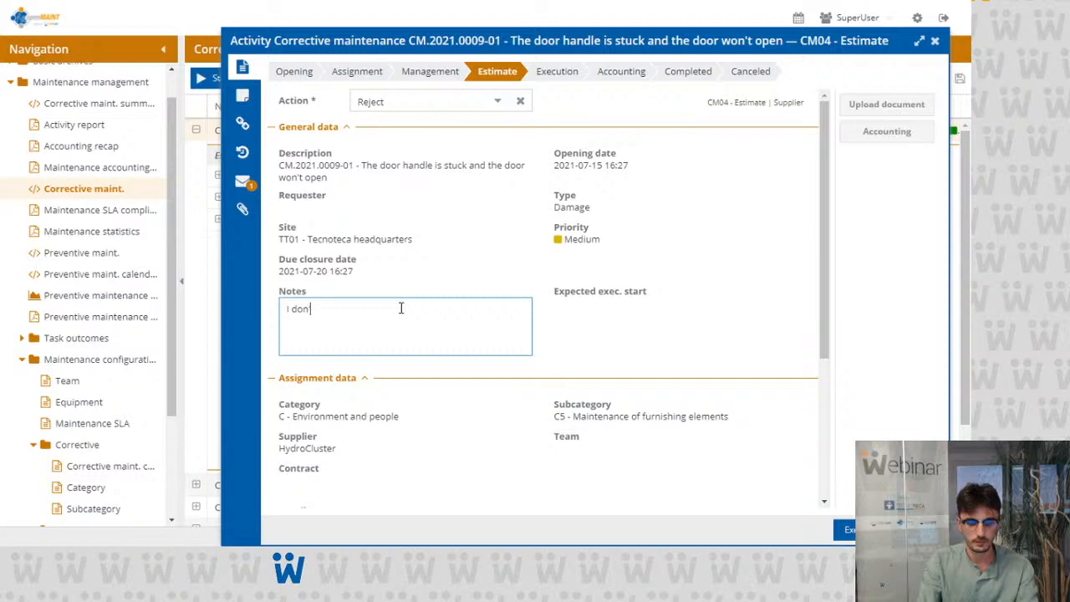
text('t fix doors.)
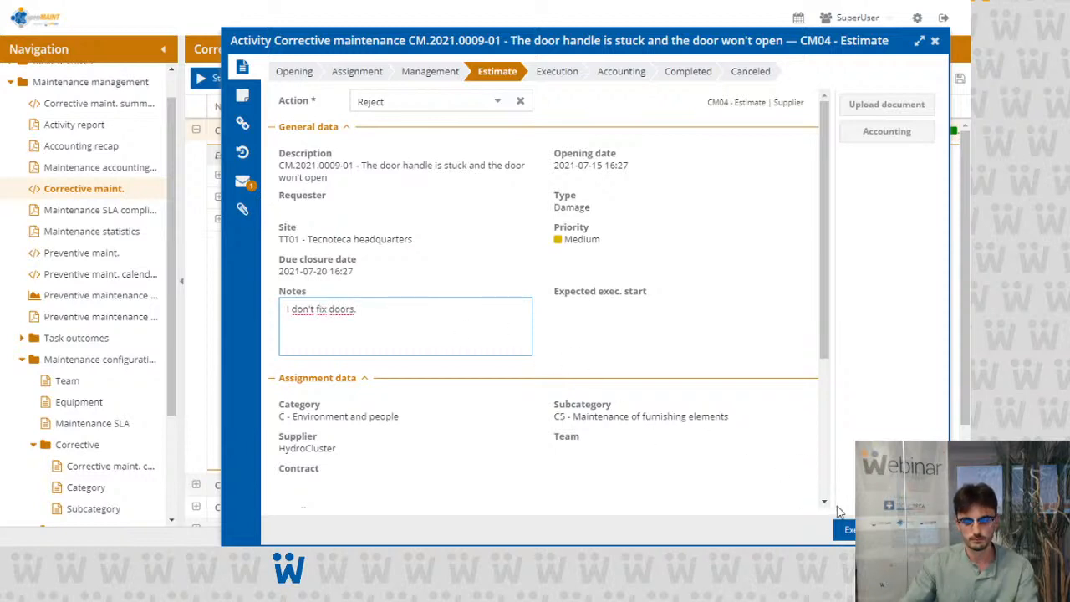
click(849, 530)
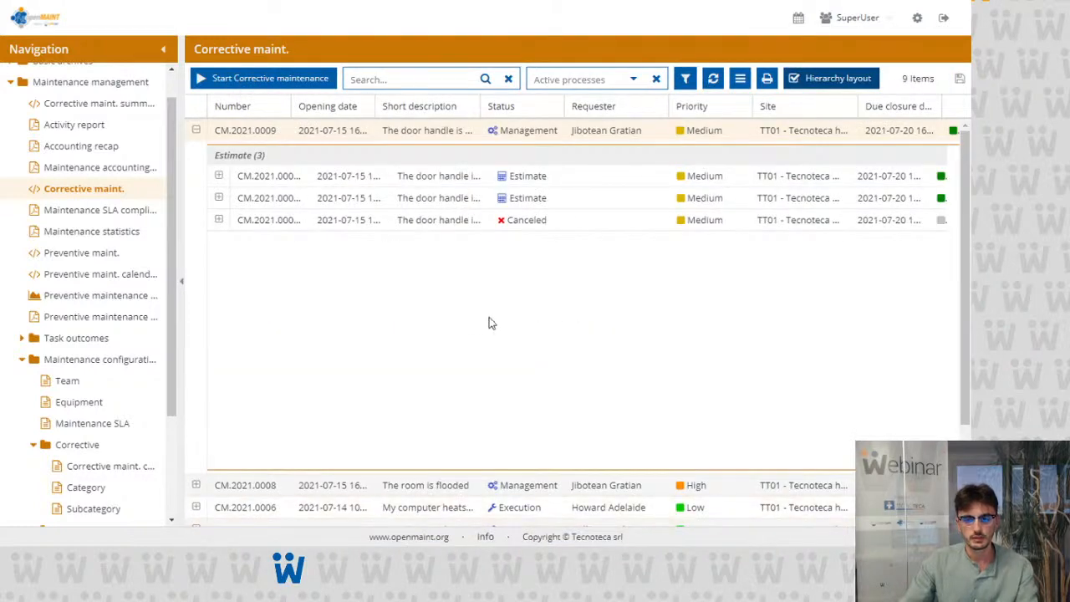
Step: Open the parent door handle request CM.2021.0009 for editing and set its action to Accept estimates and execute
click(485, 131)
double_click(450, 131)
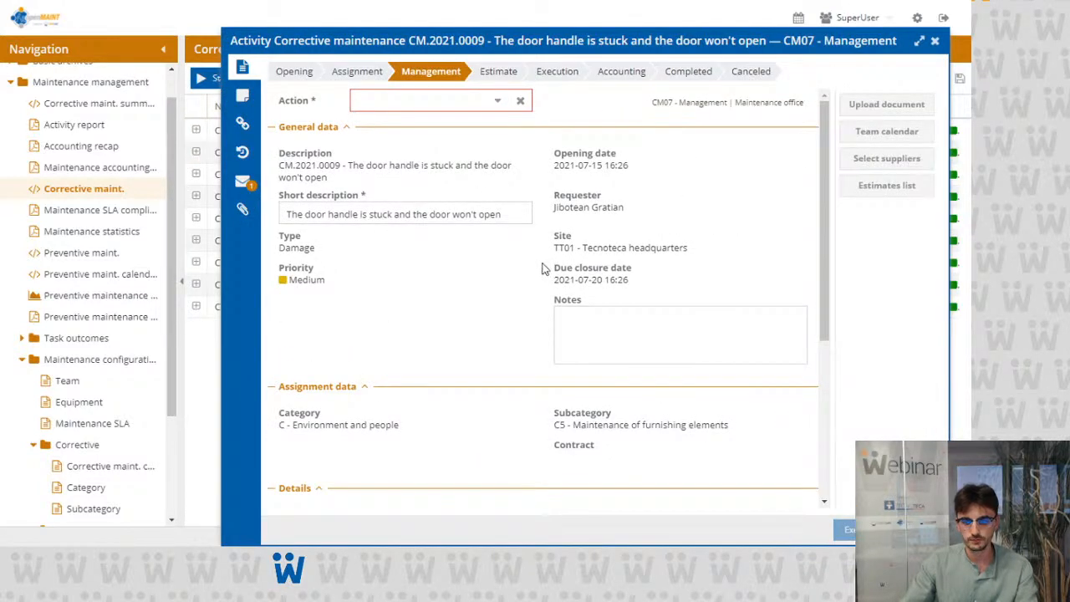
click(498, 107)
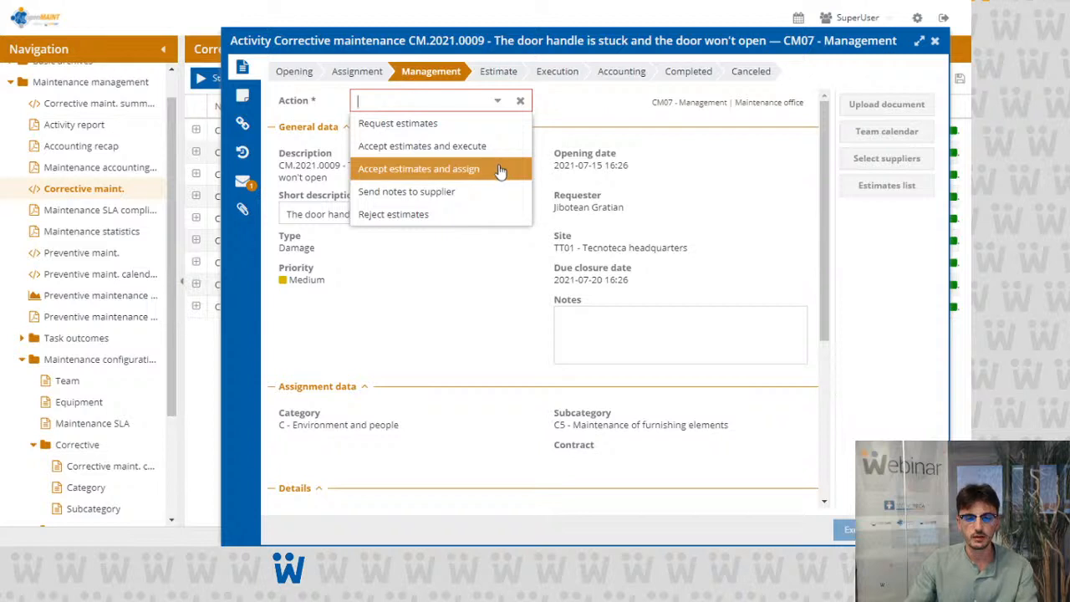
click(479, 147)
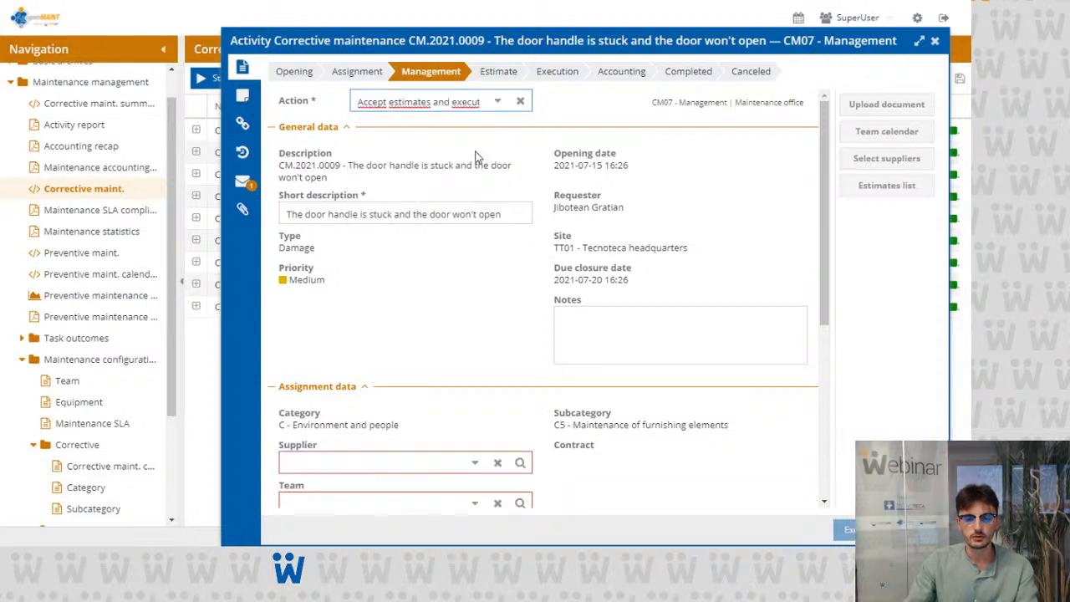
Step: In the estimates list, review InterSite's accounting movements and save InterSite's estimate CM.2021.0009-02 as the accepted one
click(888, 185)
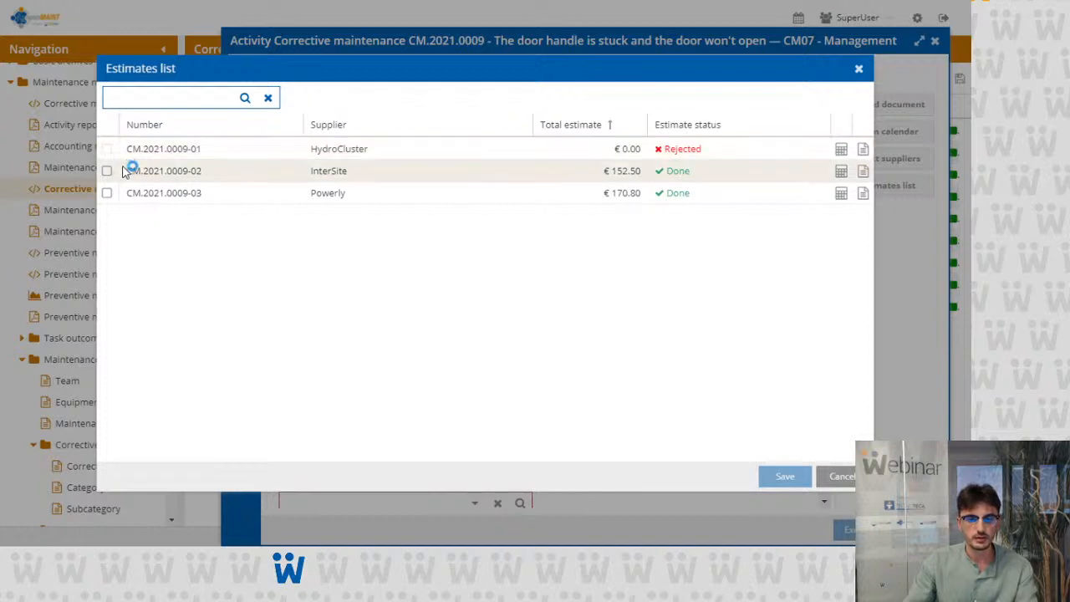
click(841, 172)
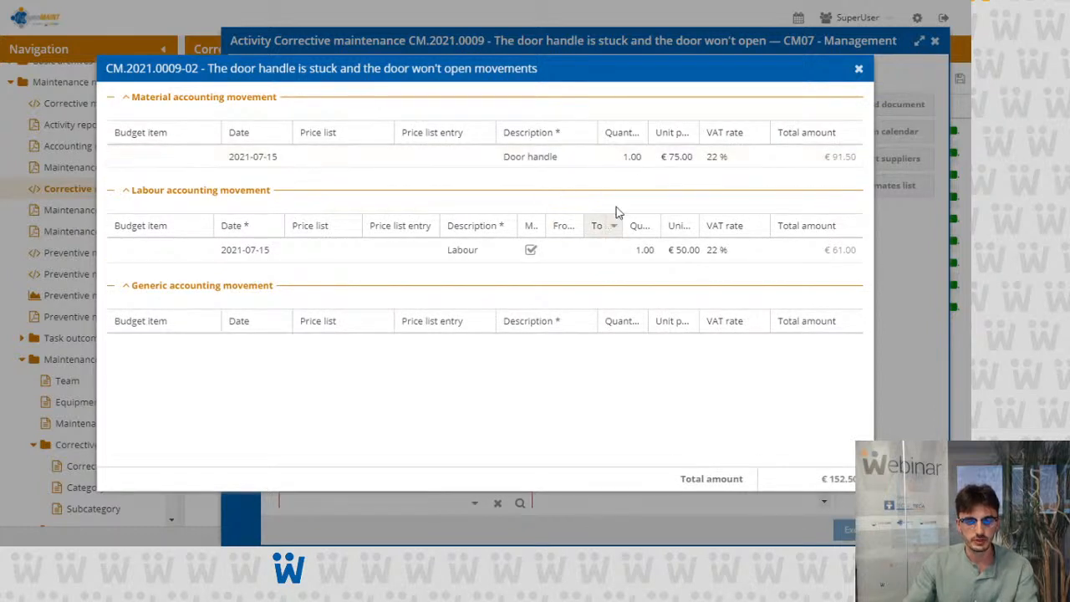
click(859, 69)
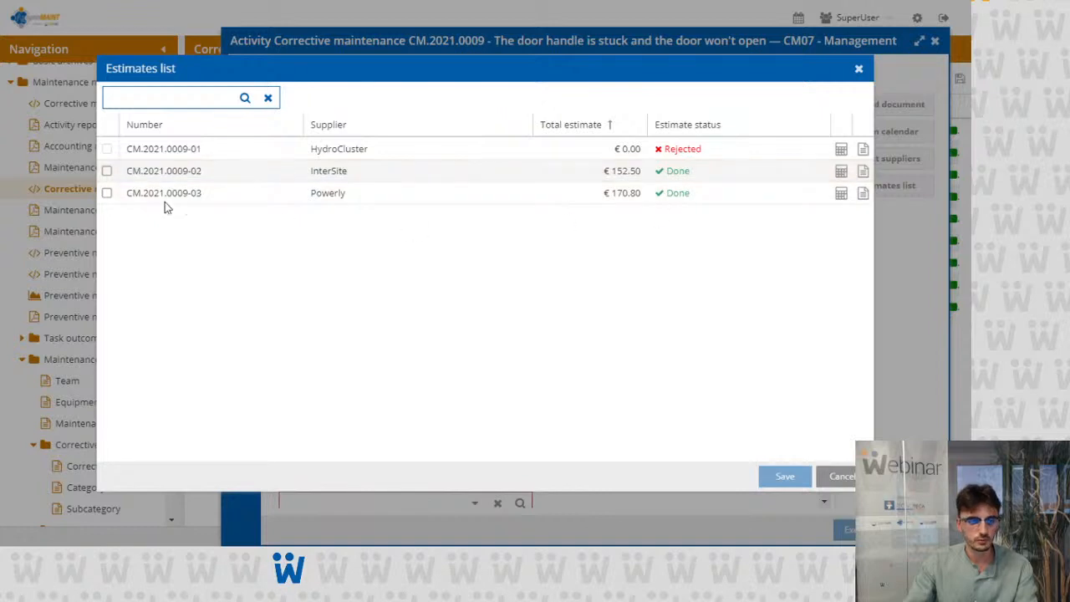
click(107, 172)
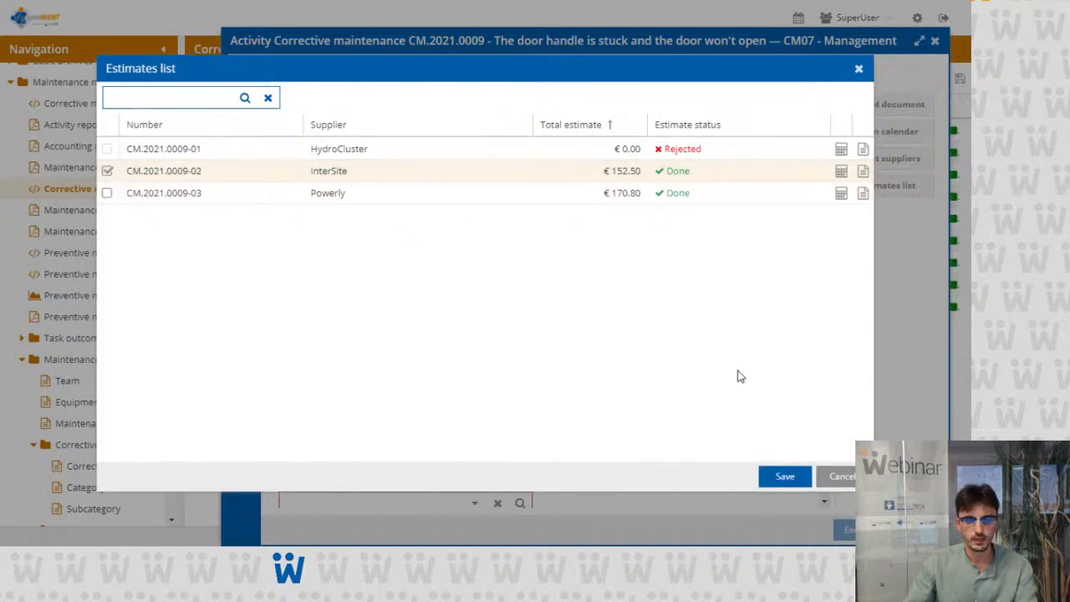
click(785, 476)
Step: Assign the General services team to the door handle request and execute the activity to move it to Execution
scroll(660, 393, down, 3)
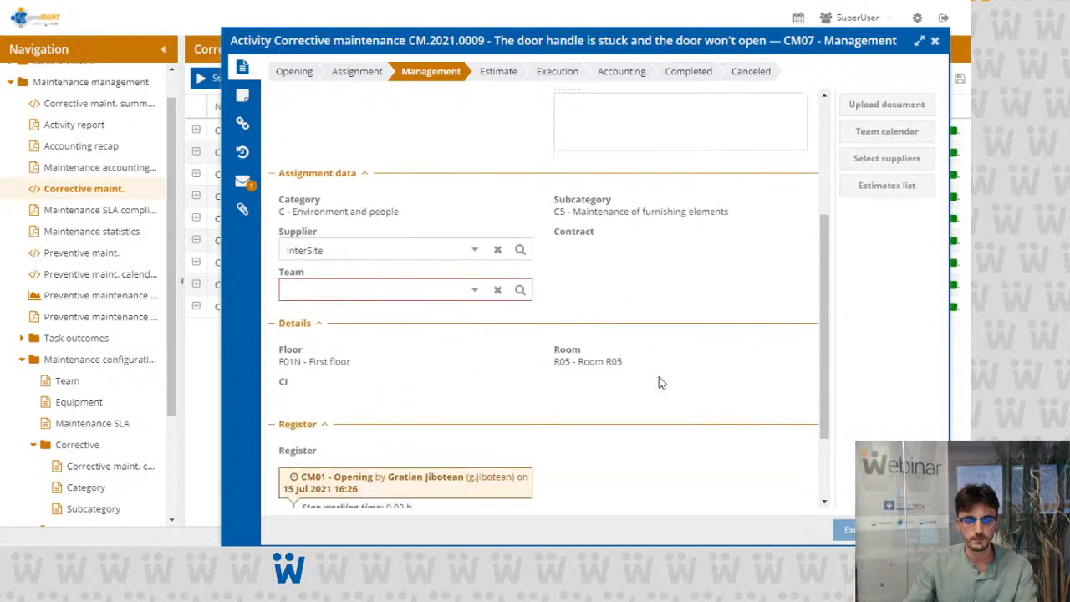
scroll(660, 383, up, 2)
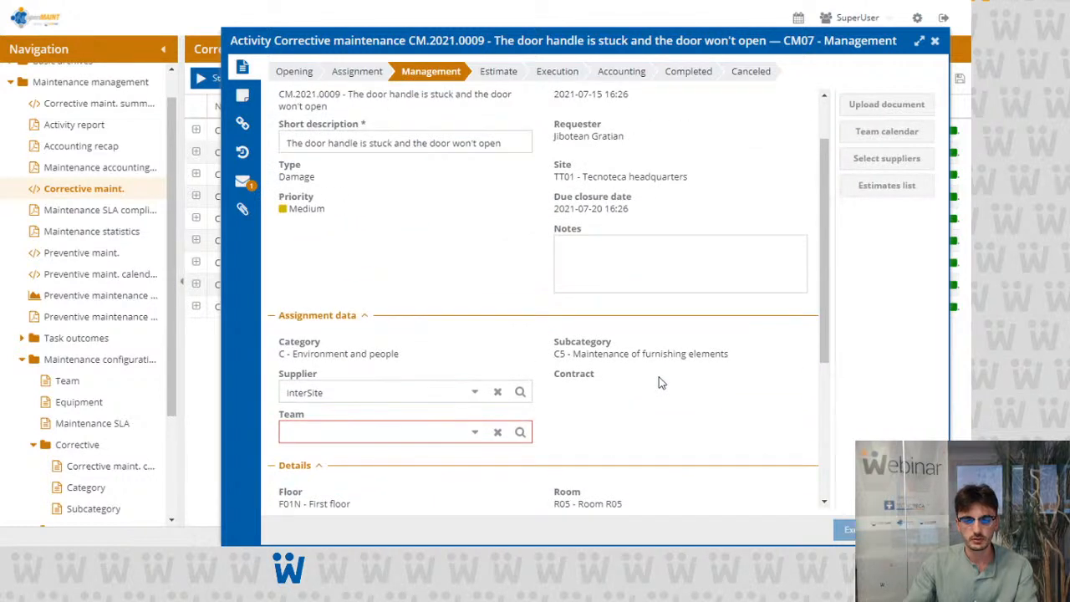
click(470, 431)
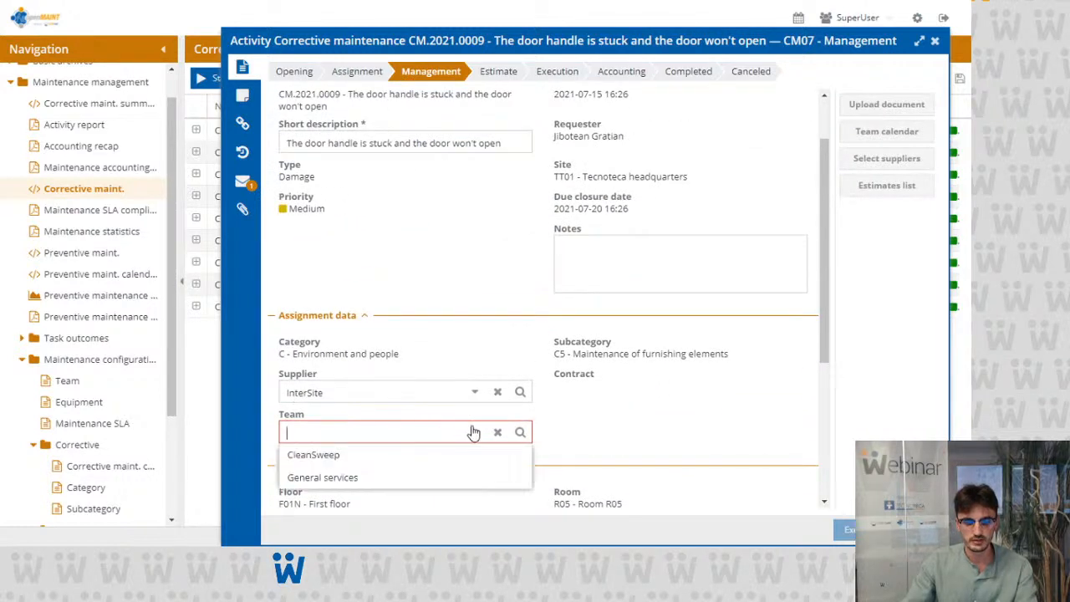
click(443, 476)
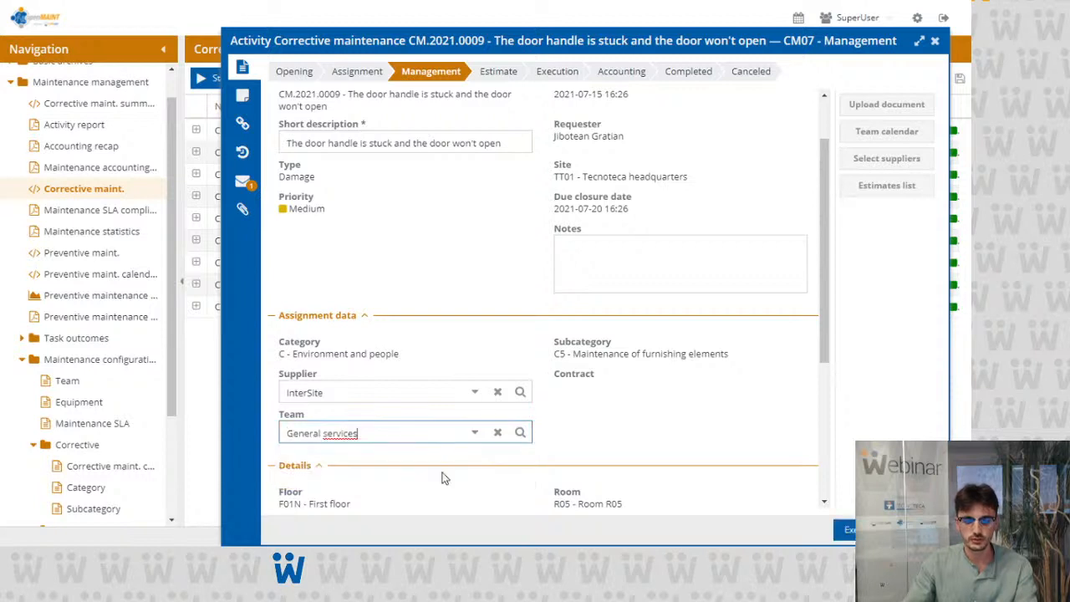
scroll(618, 418, down, 3)
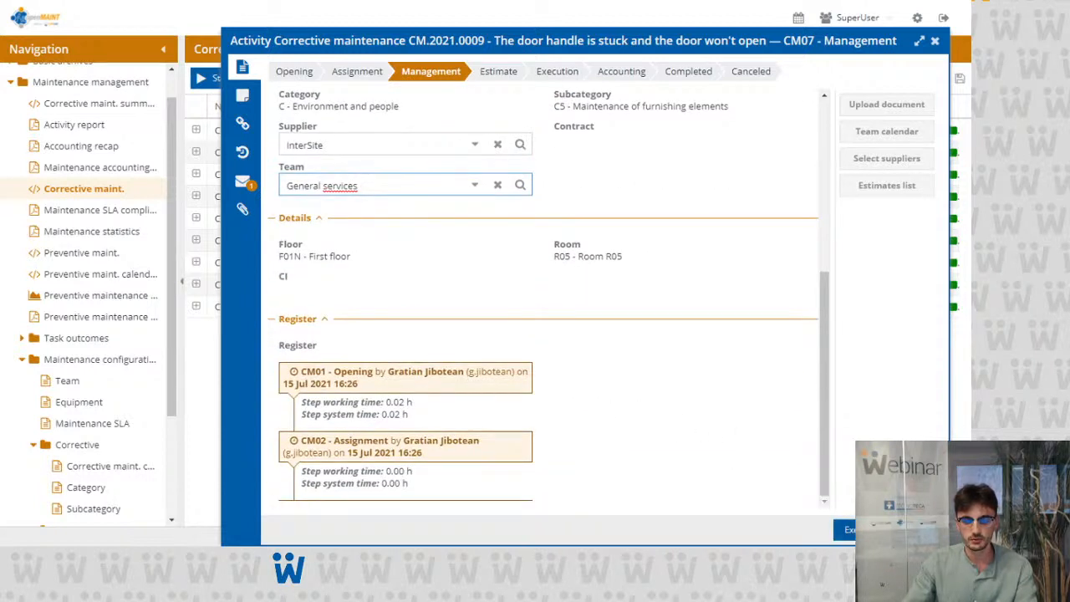
click(844, 530)
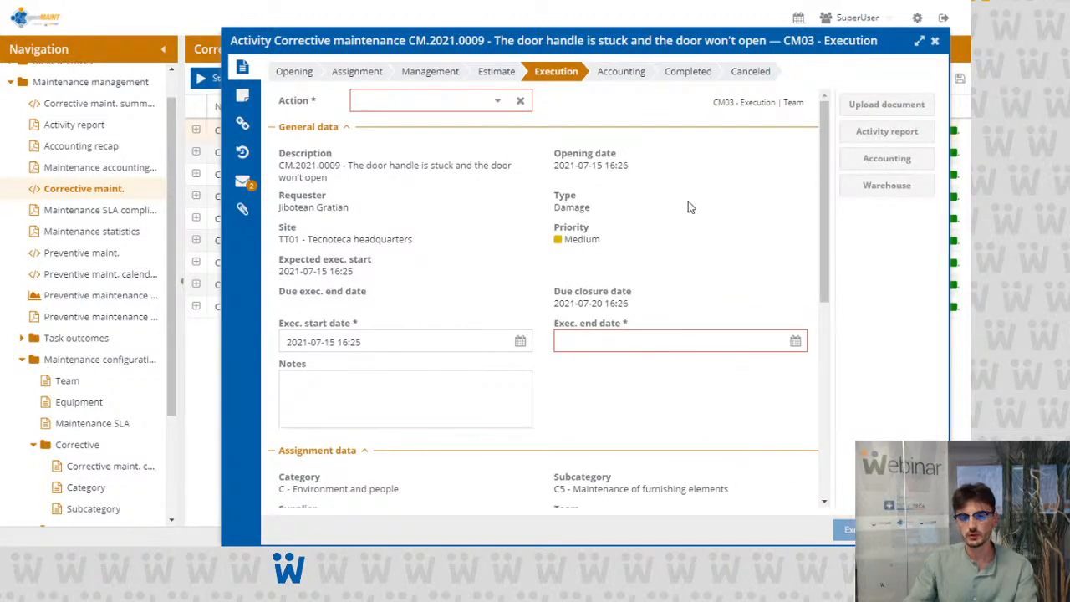
Step: Check which role the Execution step of the door handle request is assigned to, and close the activity window
drag(715, 101, 800, 102)
click(773, 114)
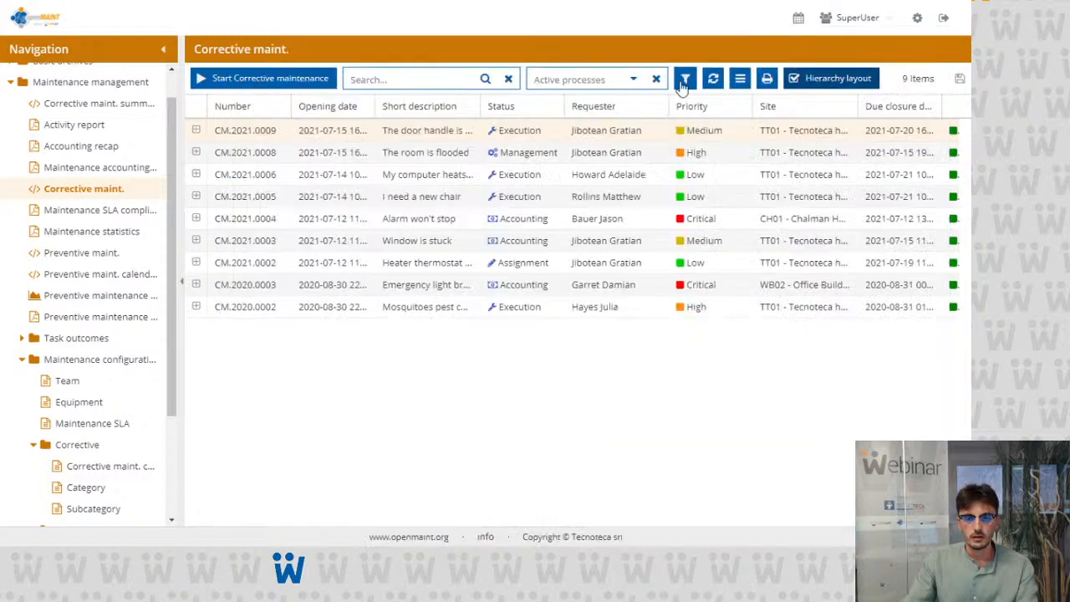
click(934, 40)
click(549, 133)
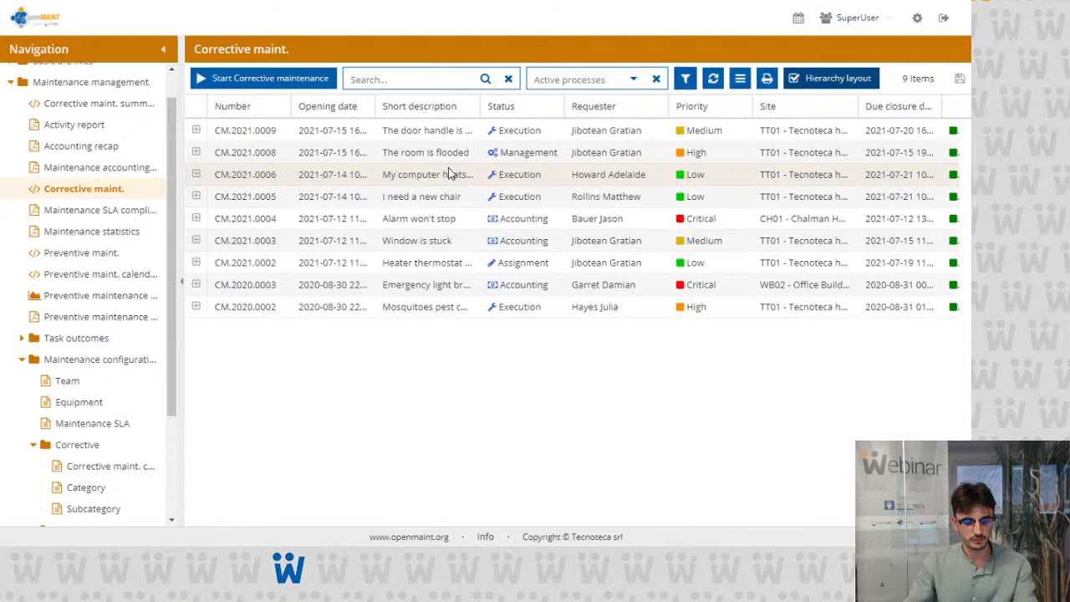
Step: Switch to the Corrective Maintenance presentation in Google Slides and start the slideshow from the "Process flow in depth showcase" slide
key(alt+Tab)
key(Escape)
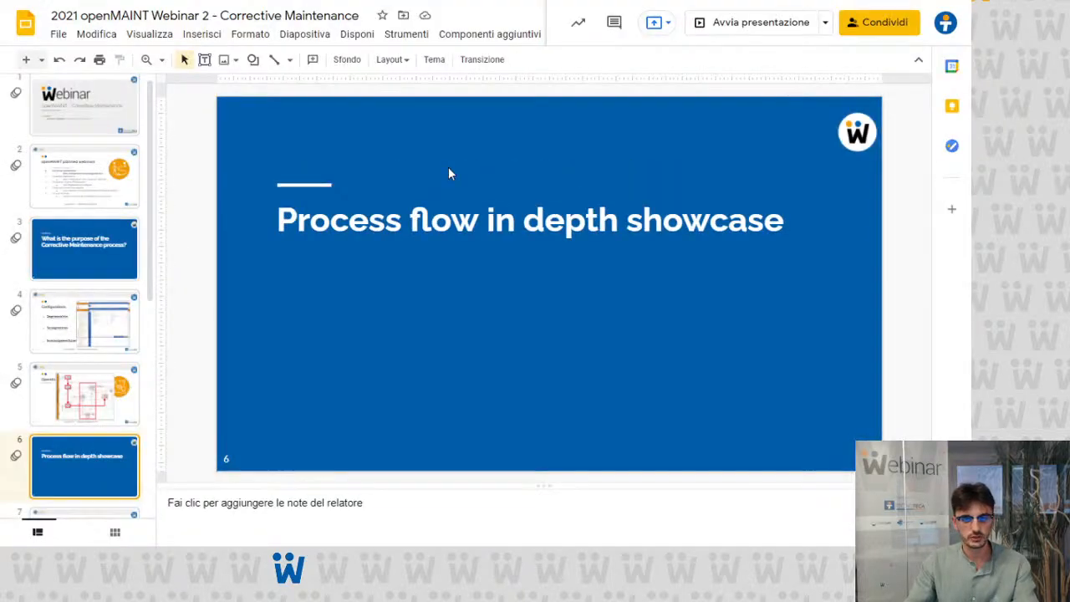
click(716, 30)
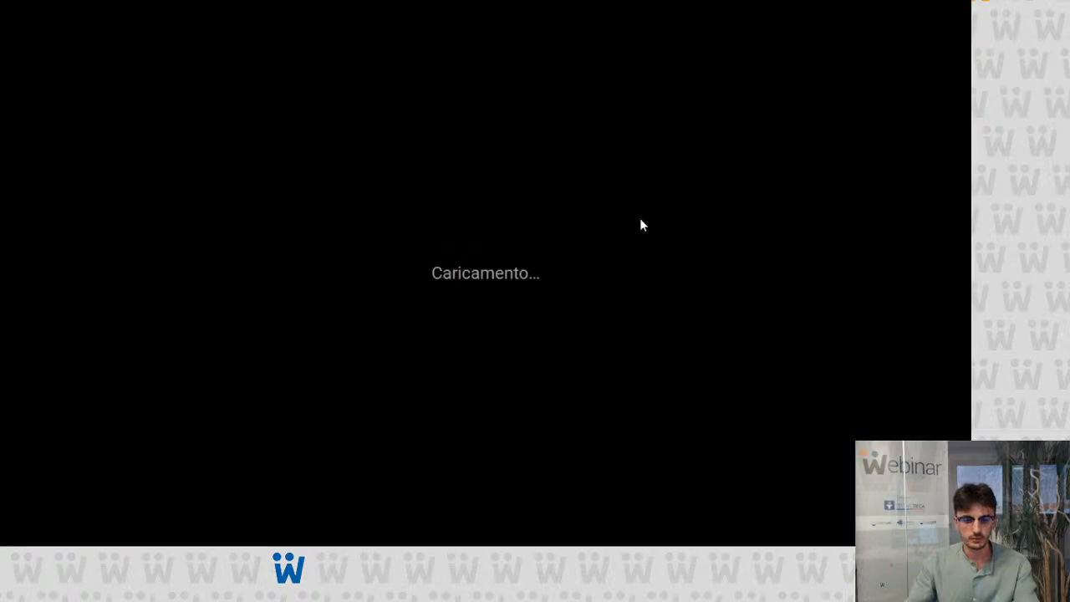
key(Right)
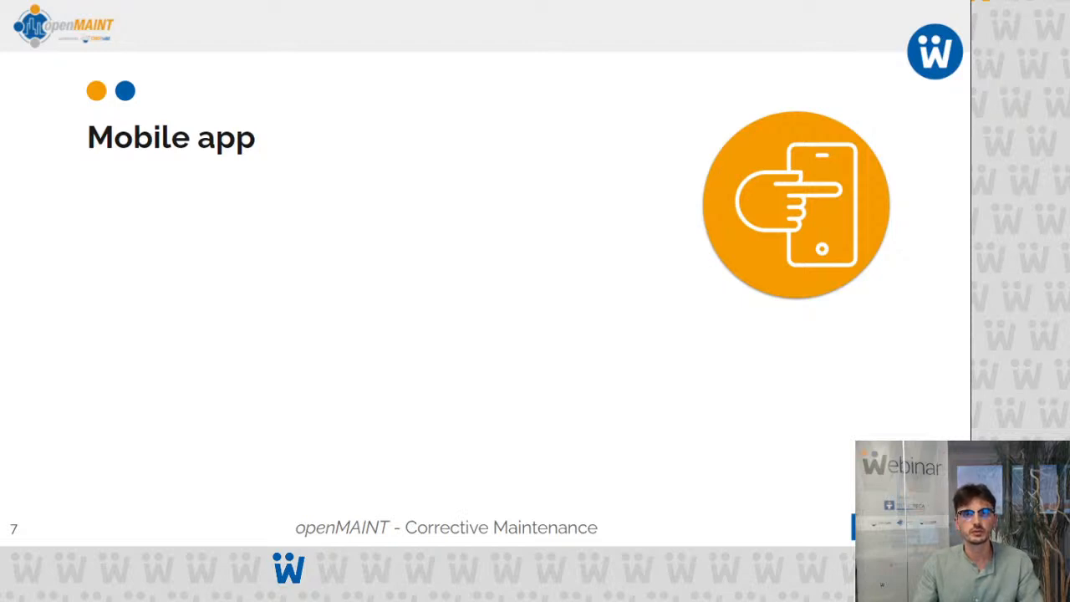
click(681, 238)
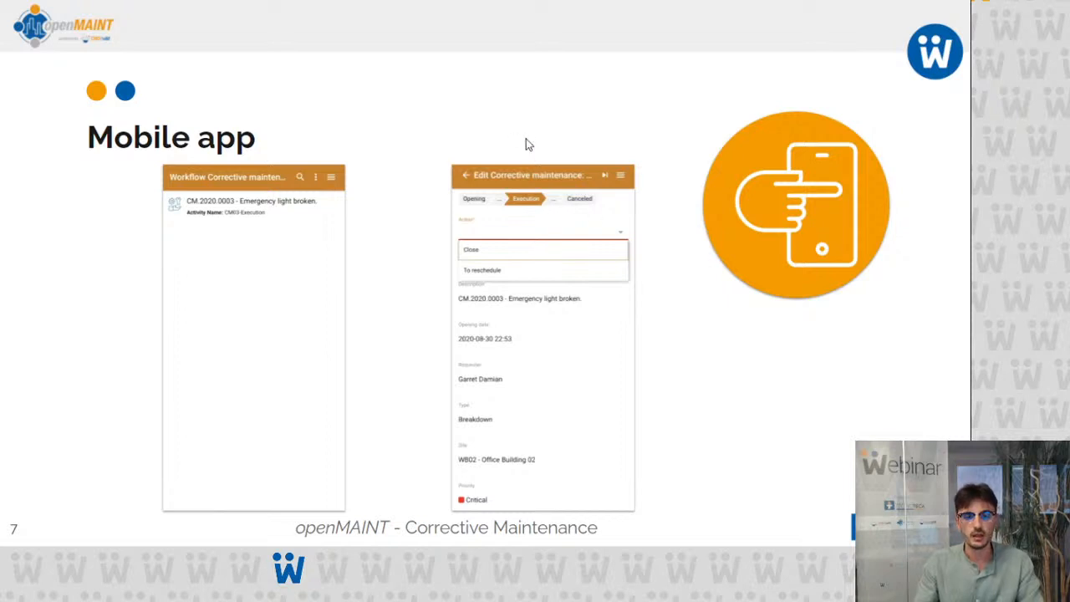
key(Right)
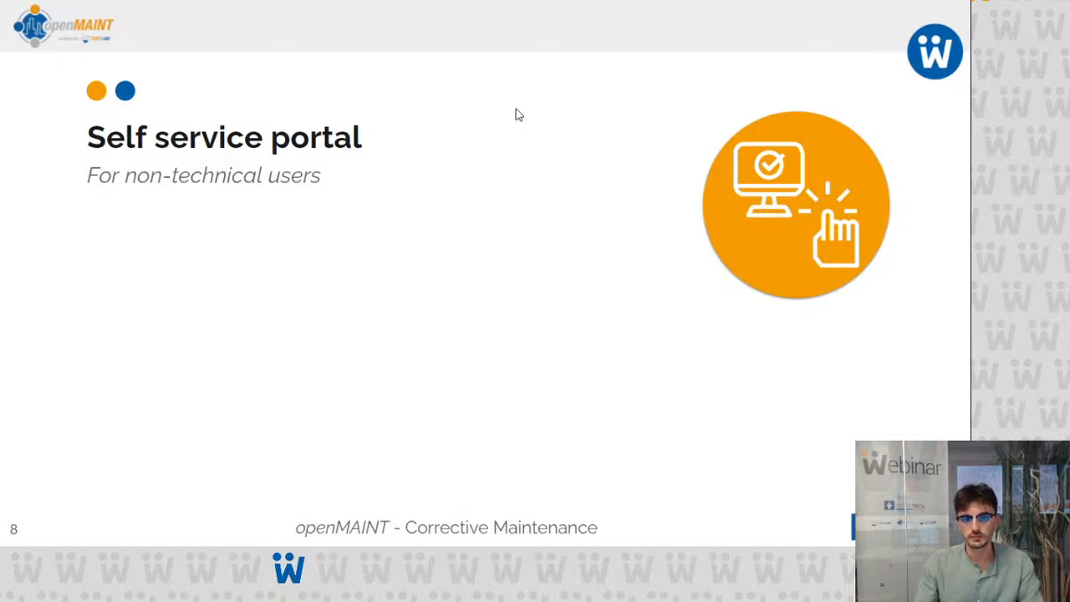
key(Right)
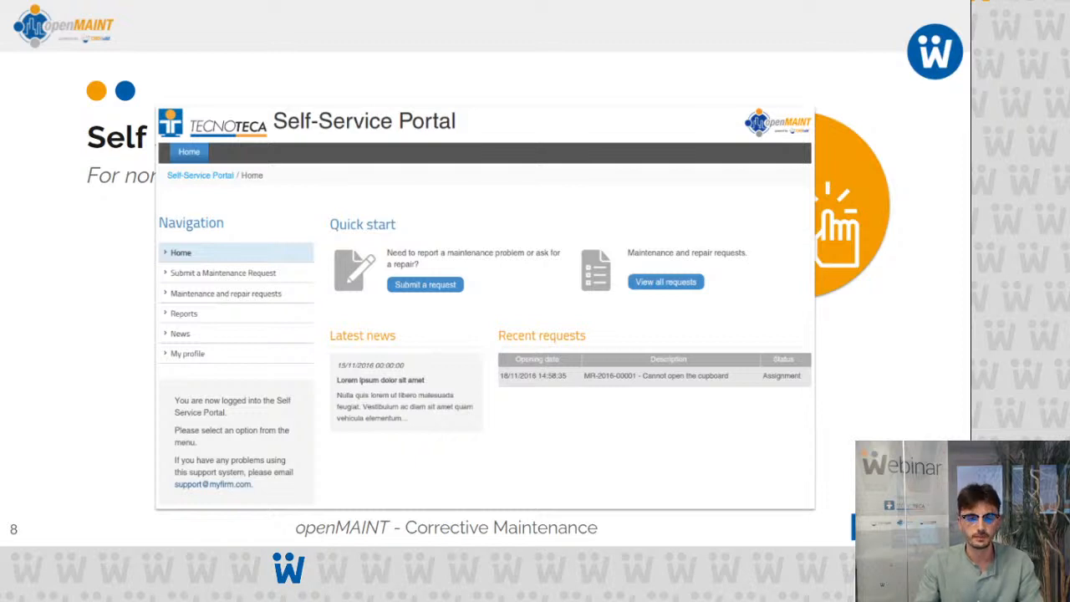
click(442, 83)
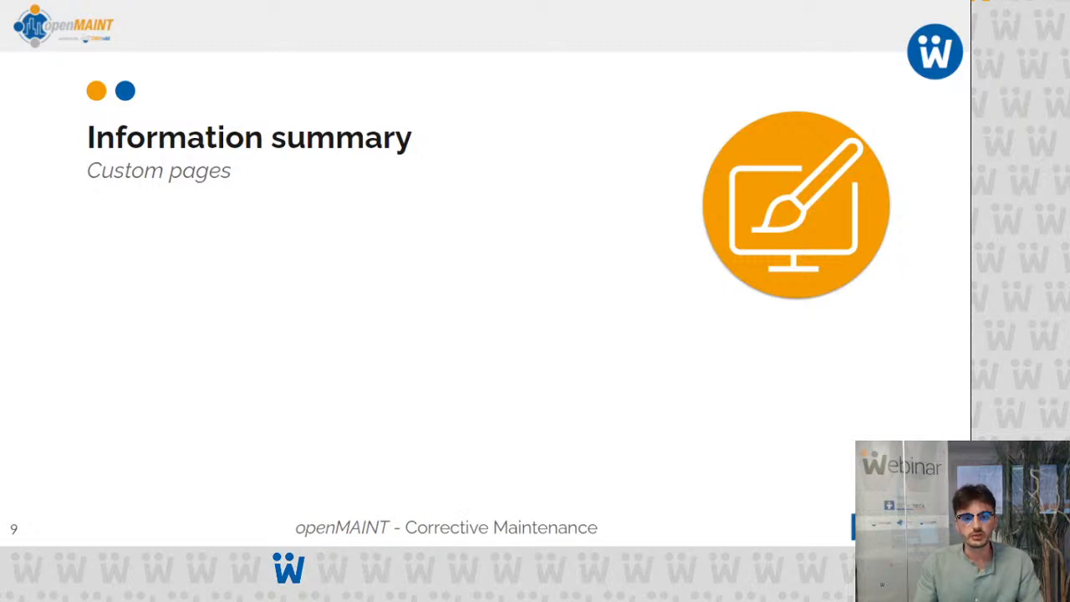
click(441, 125)
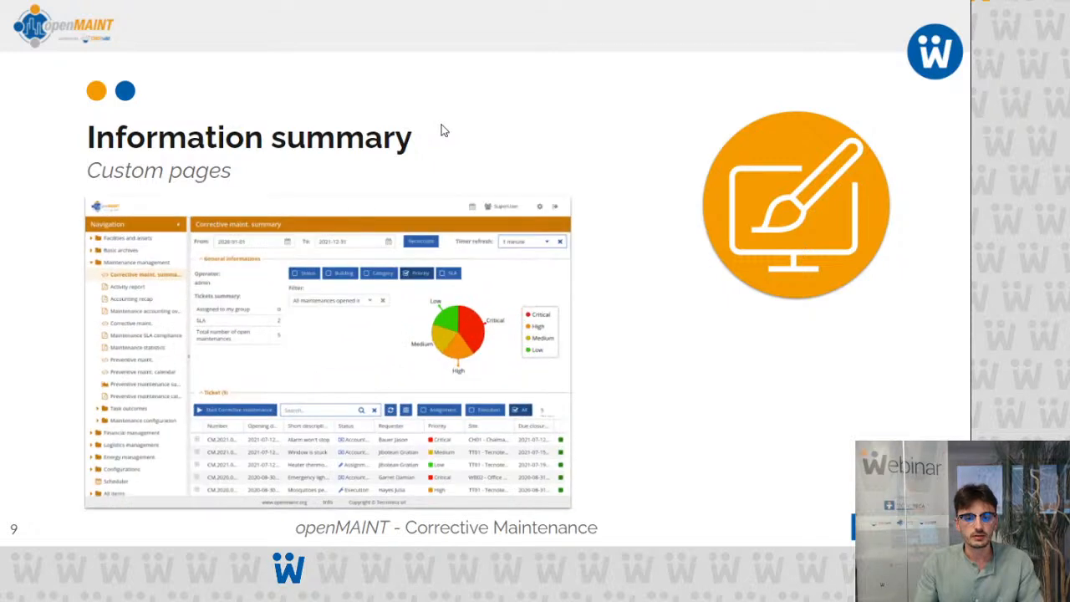